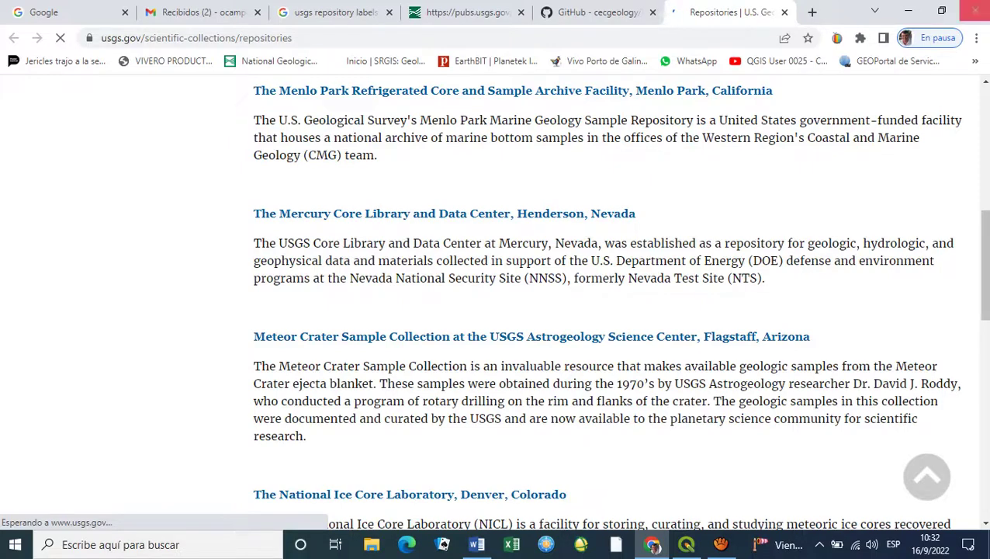
# Close the RELEV_LAEC layer properties in QGIS and minimize the browser and QGIS windows to show the desktop
pyautogui.click(908, 10)
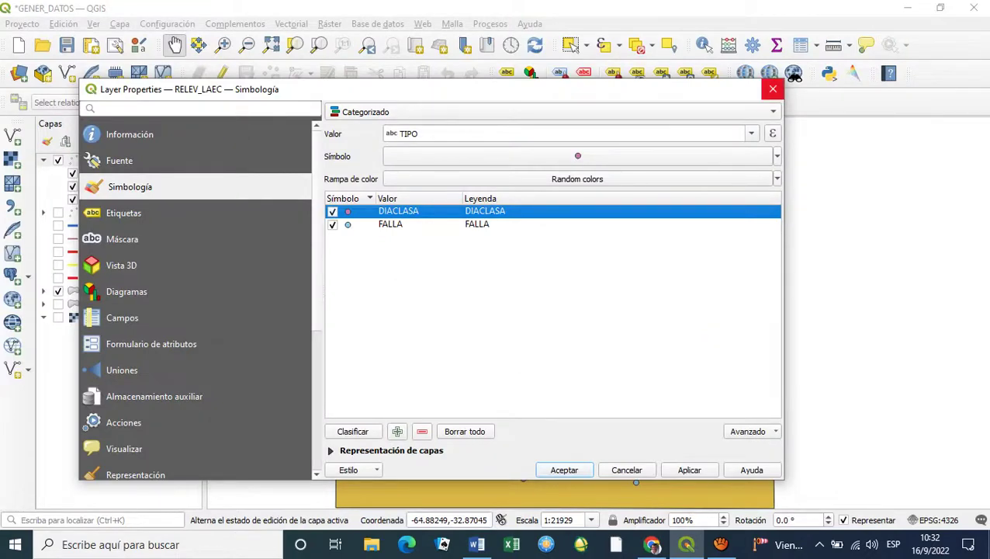
pyautogui.click(773, 89)
pyautogui.click(907, 8)
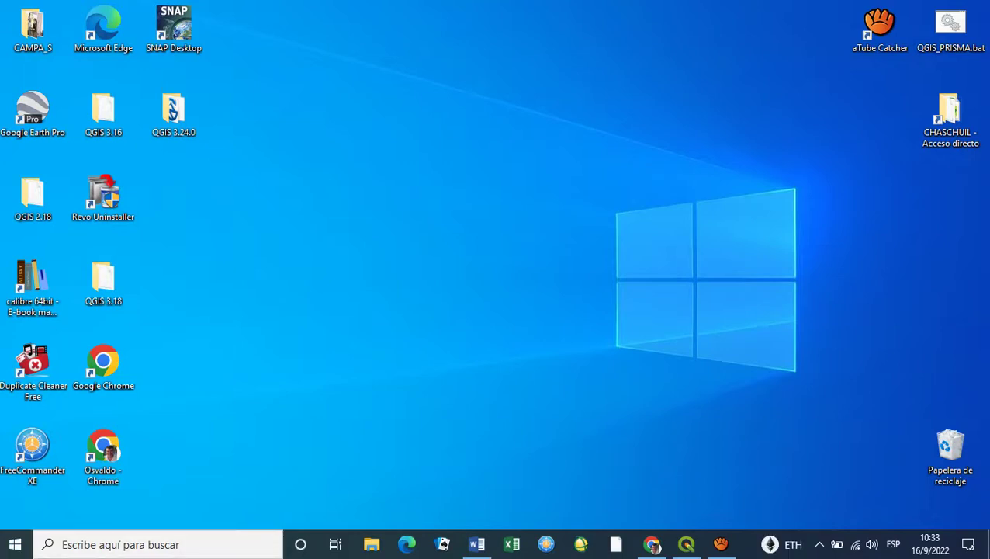
# Switch to Chrome and review the USGS Repositories page and the Google results for "usgs repository labels svg"
pyautogui.click(652, 545)
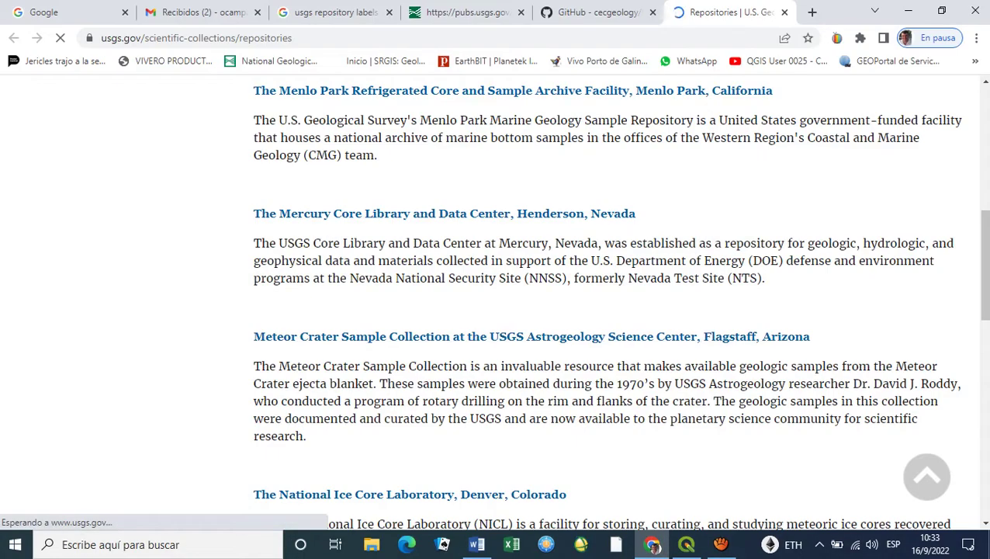
pyautogui.scroll(-3, 410, 302)
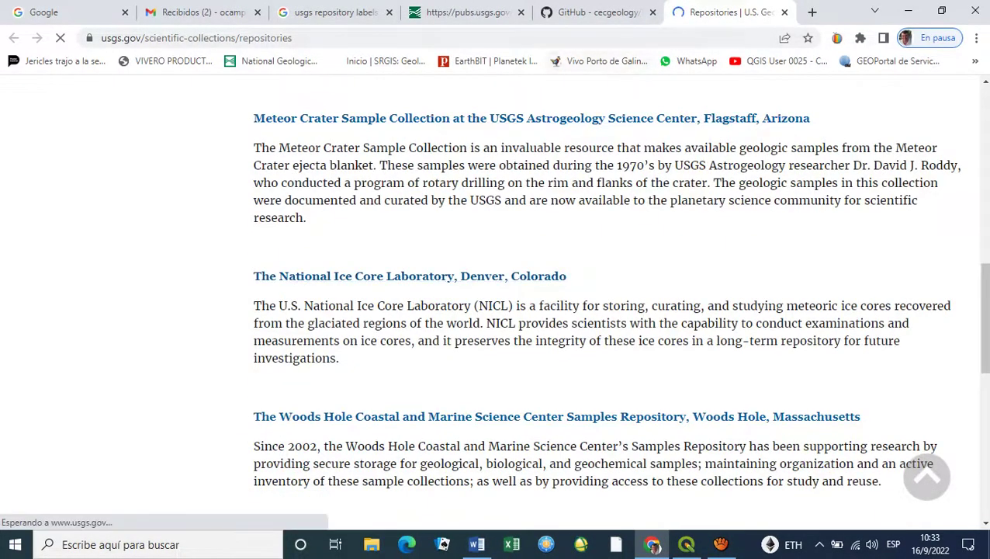
pyautogui.scroll(-3, 497, 303)
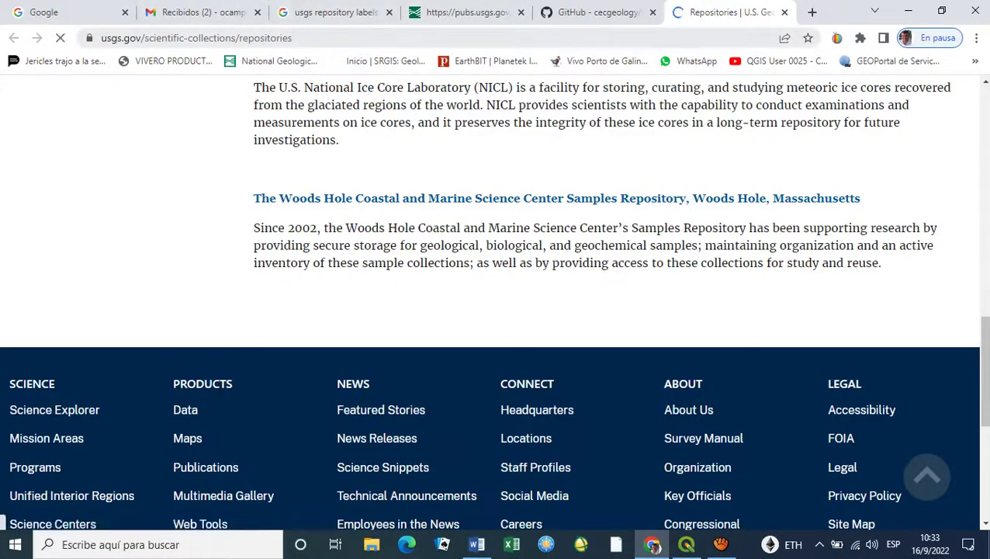
pyautogui.hotkey('alt', 'Tab')
pyautogui.hotkey('alt', 'Tab')
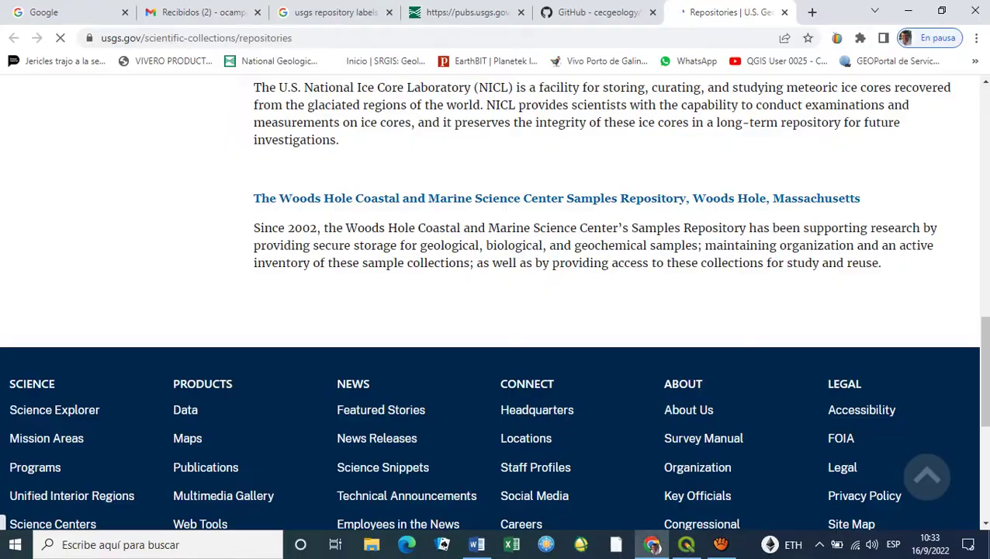
pyautogui.scroll(15, 497, 303)
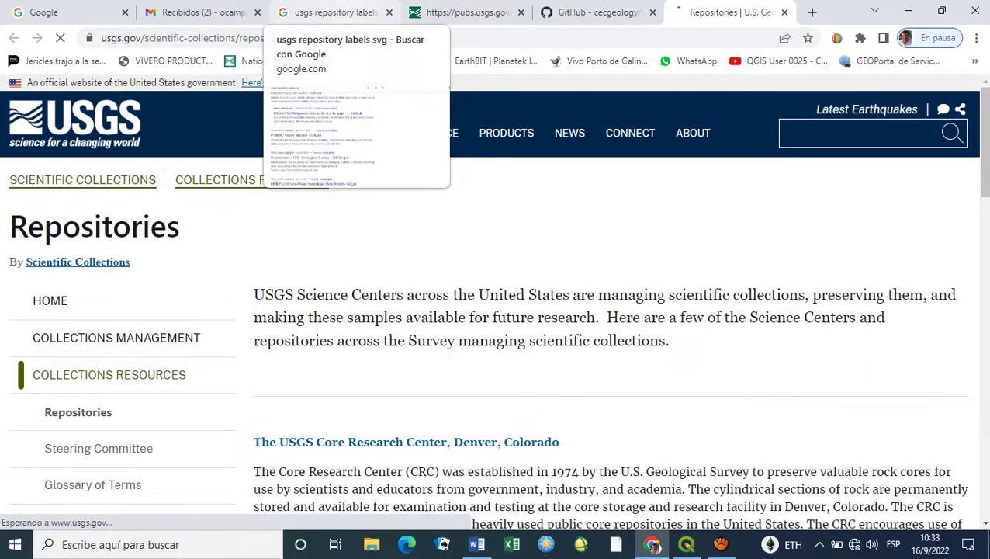
pyautogui.click(333, 13)
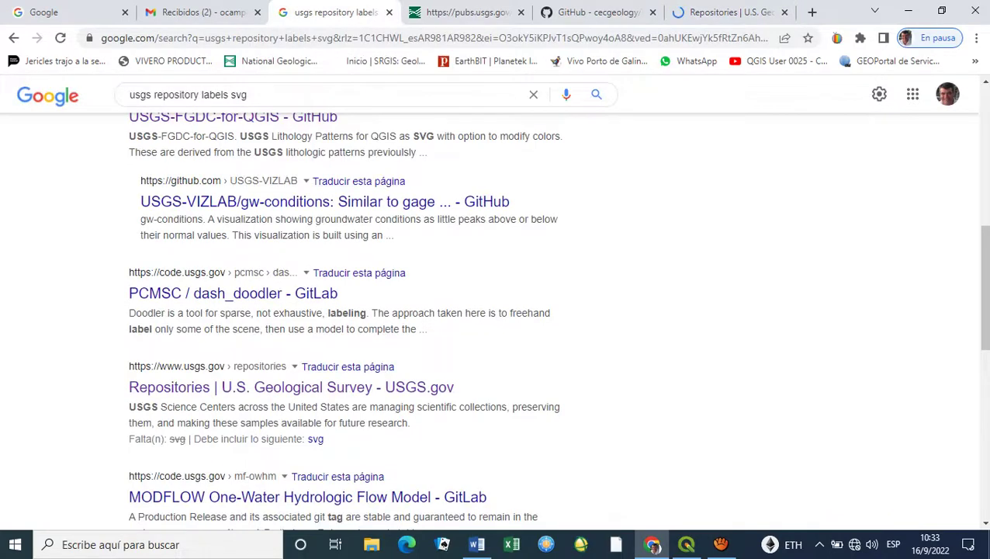
pyautogui.scroll(-3, 497, 310)
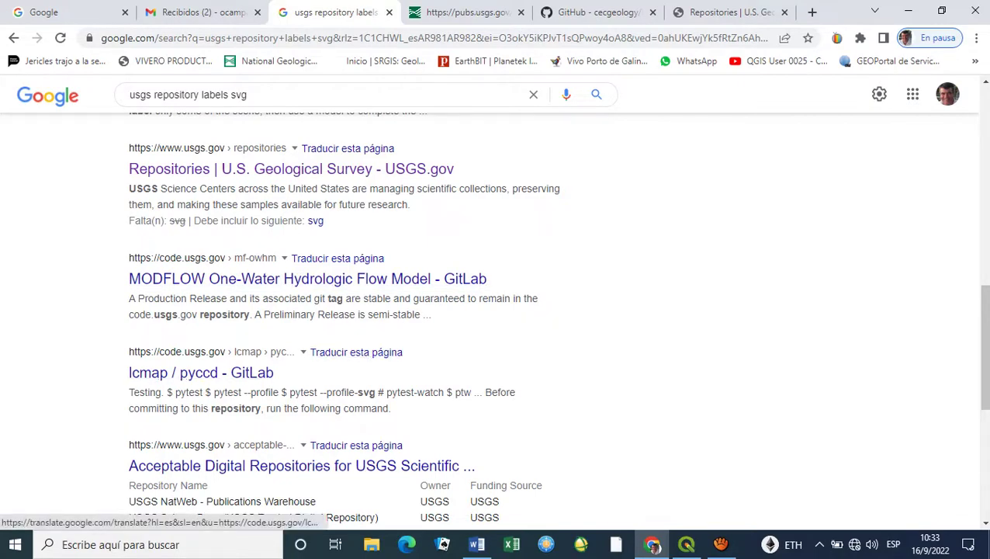
pyautogui.scroll(-2, 202, 372)
pyautogui.scroll(10, 496, 310)
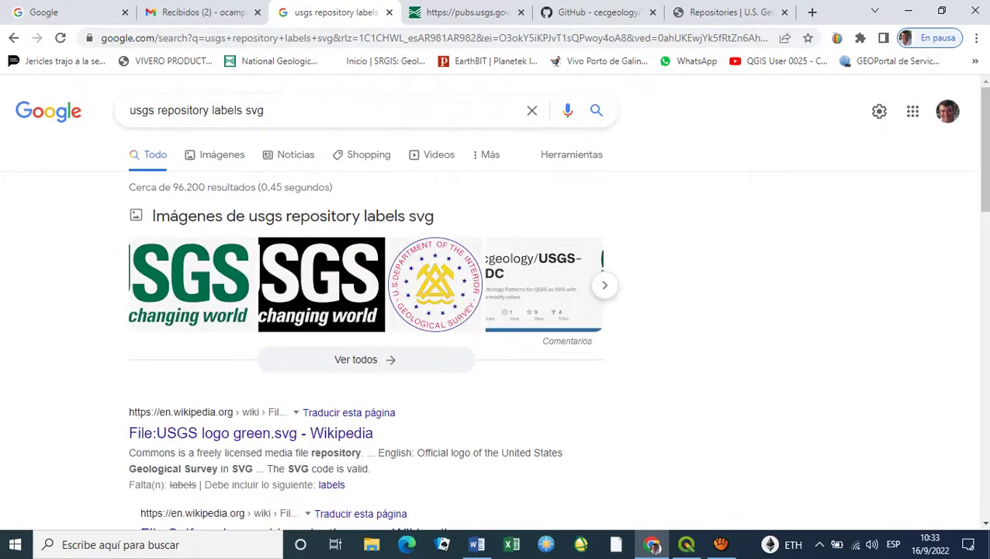
# Replace "labels" in the Google query with "symbols" and search for "usgs repository symbols svg"
pyautogui.moveTo(210, 110); pyautogui.dragTo(236, 110)
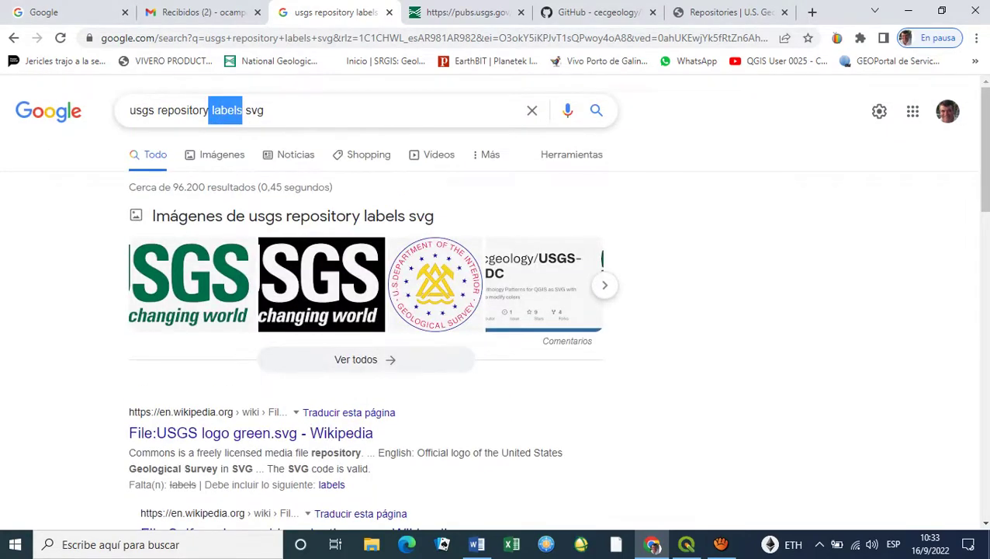
pyautogui.write('symbols')
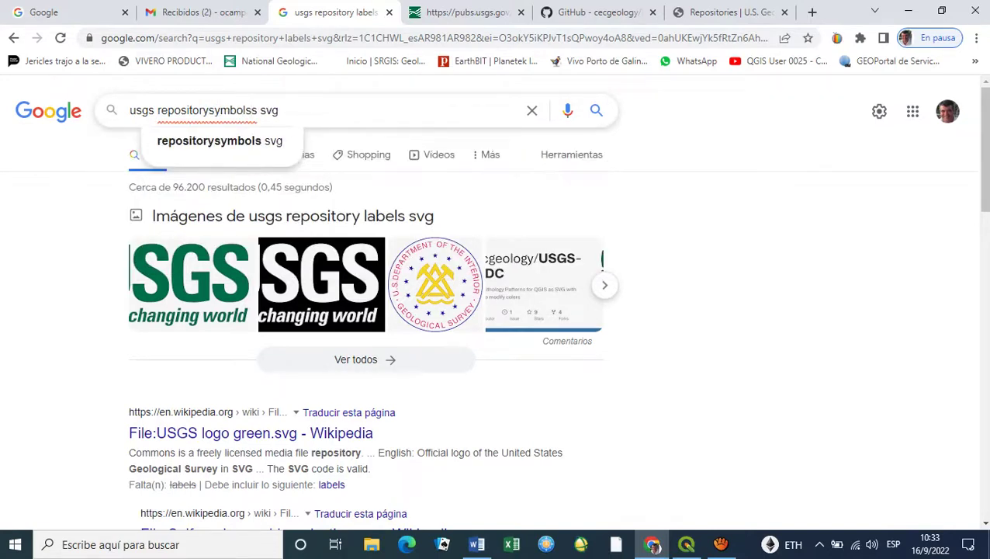
pyautogui.press('Left')
pyautogui.press('Left')
pyautogui.press('Left')
pyautogui.press('Left')
pyautogui.press('Left')
pyautogui.press('Left')
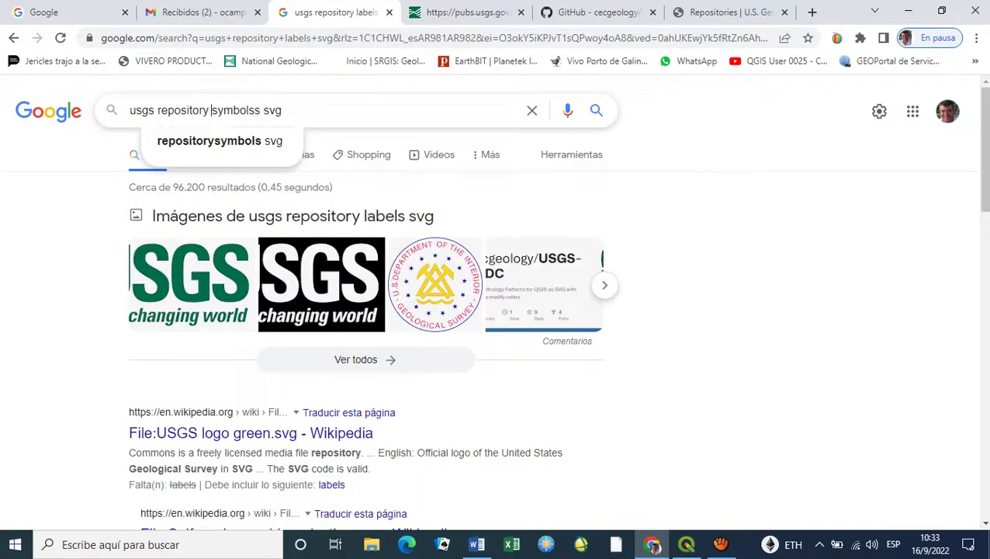
pyautogui.press('Right')
pyautogui.press('Right')
pyautogui.press('Right')
pyautogui.press('Right')
pyautogui.press('Right')
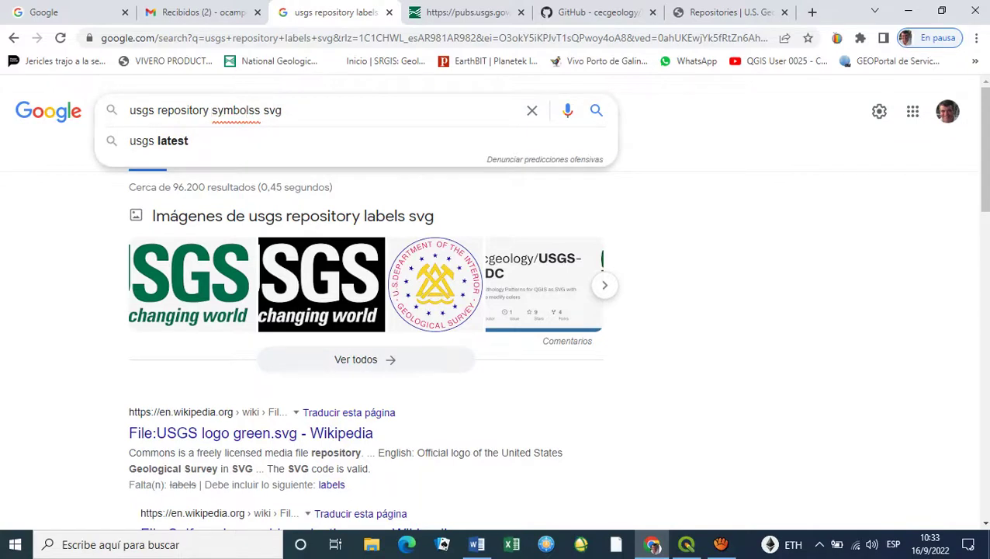
pyautogui.press('Right')
pyautogui.press('Right')
pyautogui.press('BackSpace')
pyautogui.press('Return')
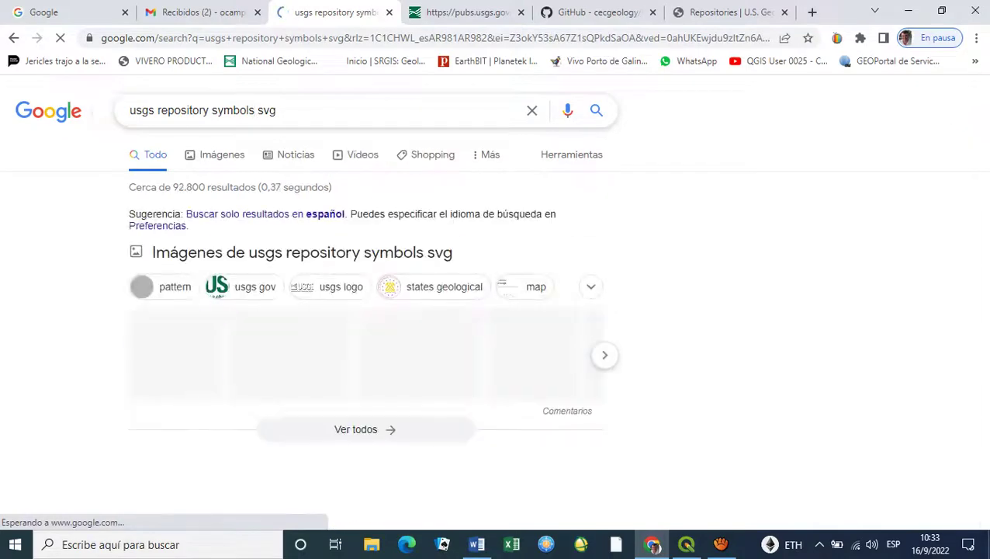
# Look through the search results and open the Stack Exchange question "Structural geology SVG symbol library"
pyautogui.scroll(-1, 495, 311)
pyautogui.scroll(-2, 495, 310)
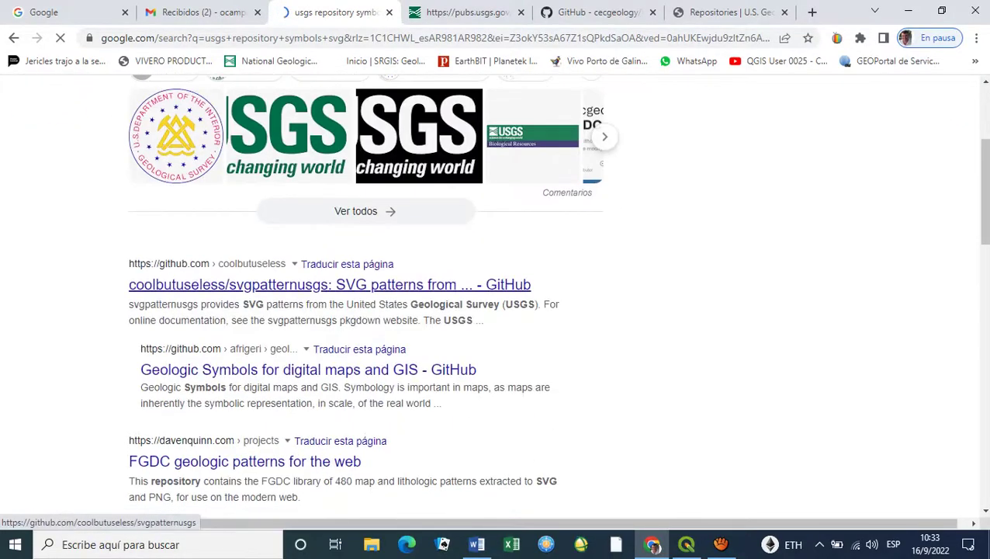
pyautogui.scroll(-2, 495, 311)
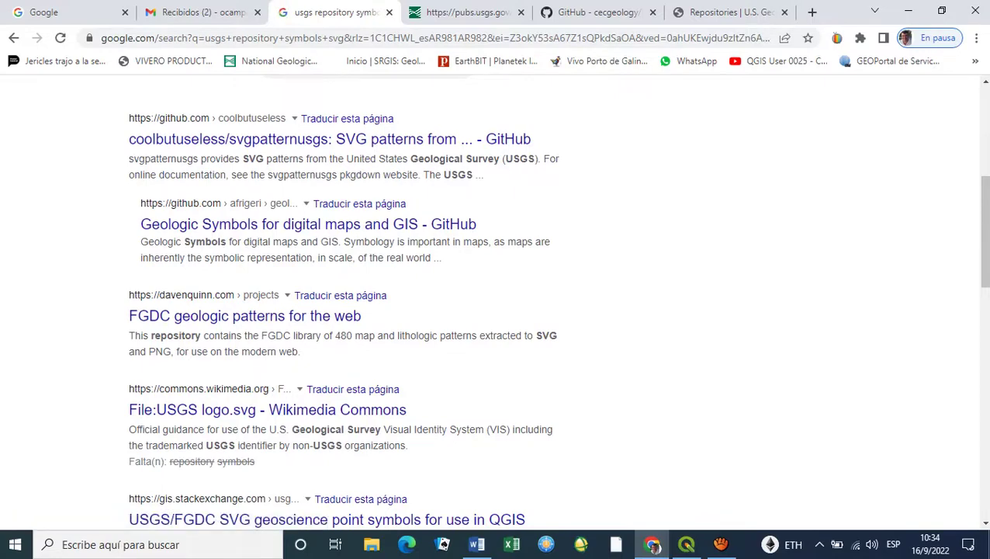
pyautogui.scroll(-2, 495, 310)
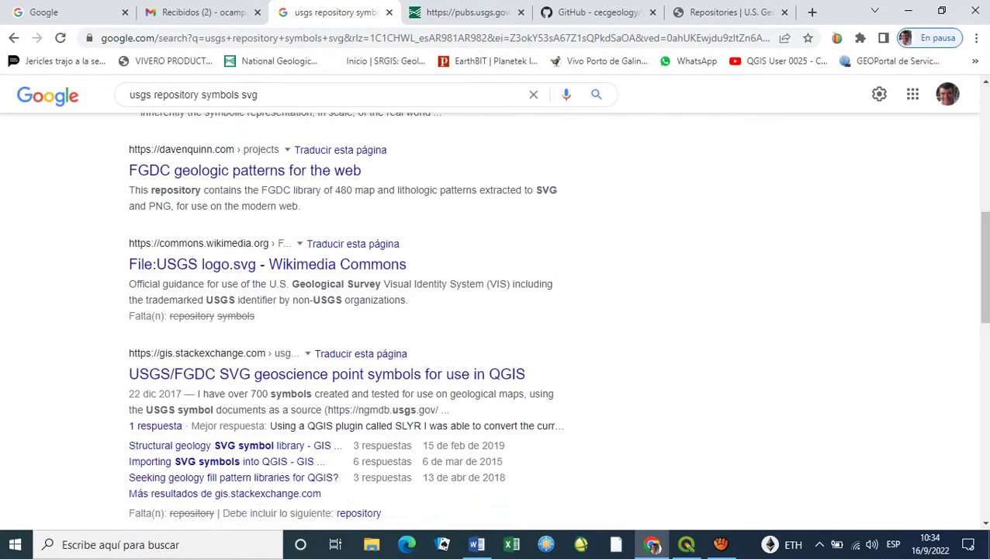
pyautogui.scroll(-2, 495, 310)
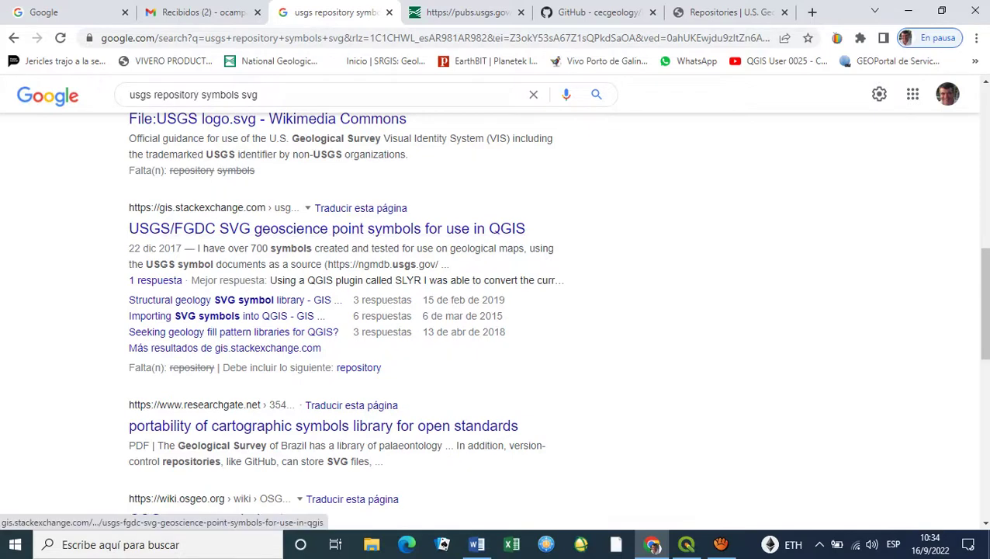
pyautogui.click(232, 300)
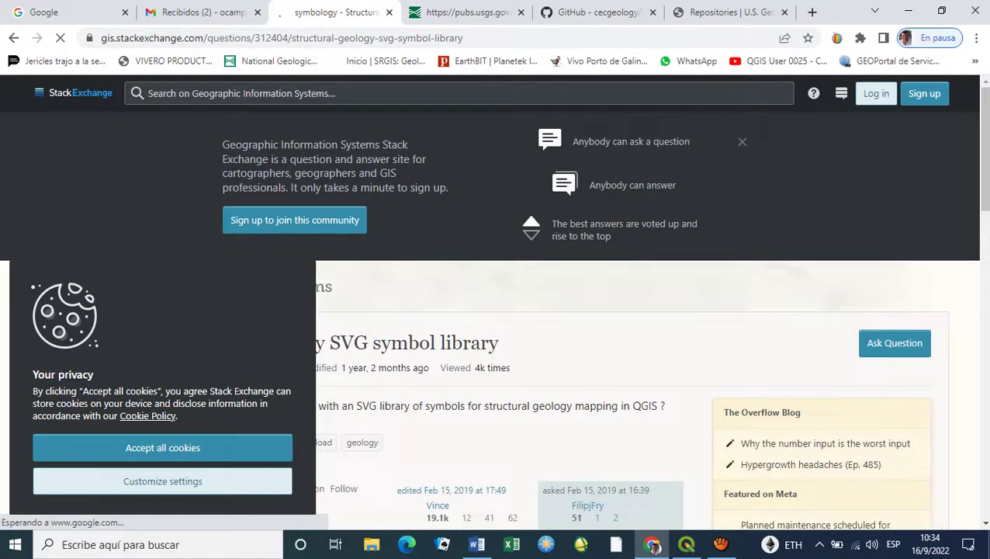
# Accept all cookies, read the SVG symbol library question and its answer, and return to the Google results
pyautogui.click(162, 447)
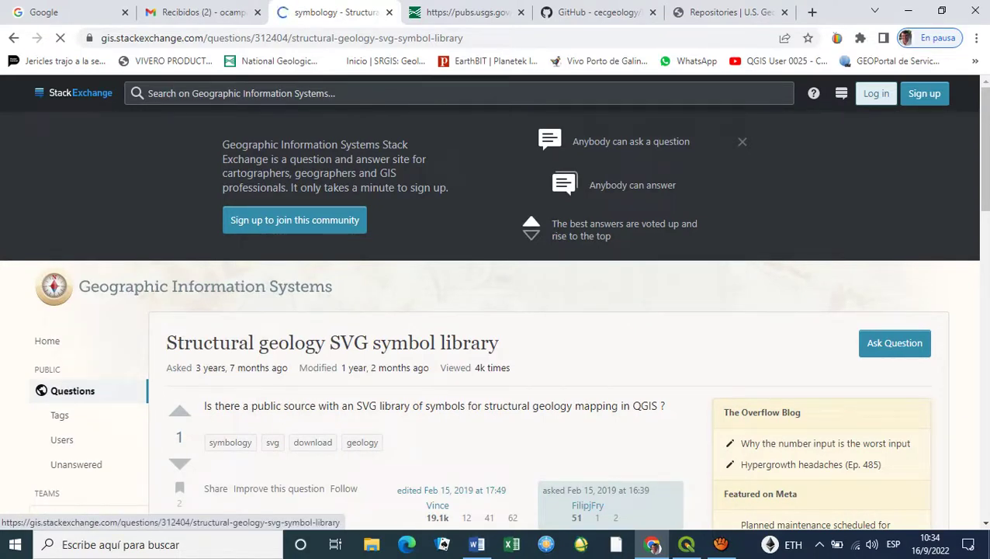
pyautogui.scroll(-2, 495, 310)
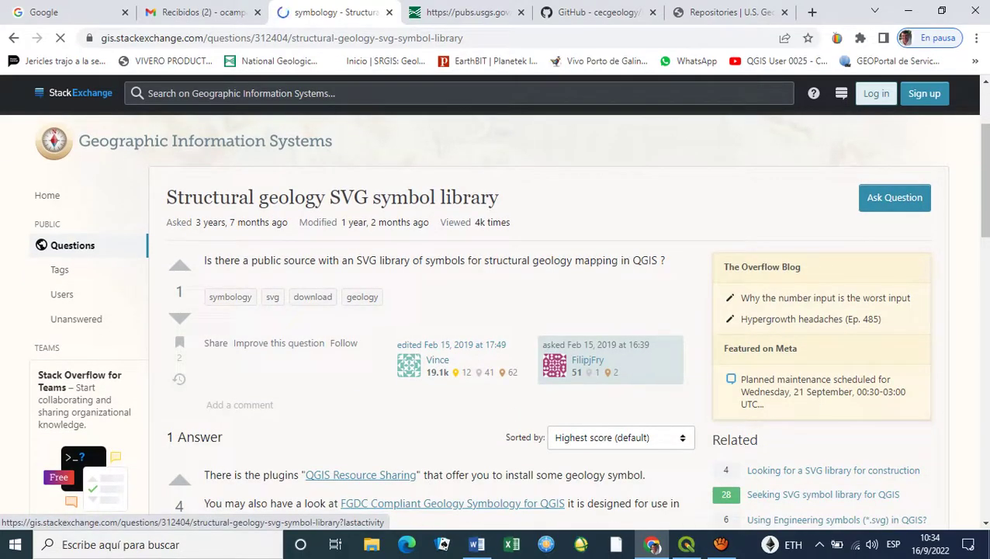
pyautogui.moveTo(313, 297)
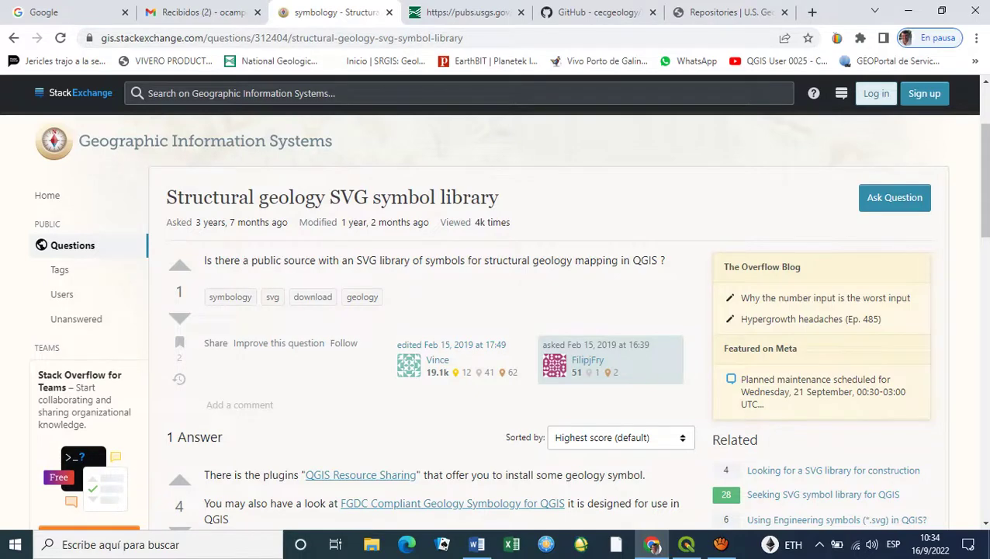
pyautogui.click(14, 37)
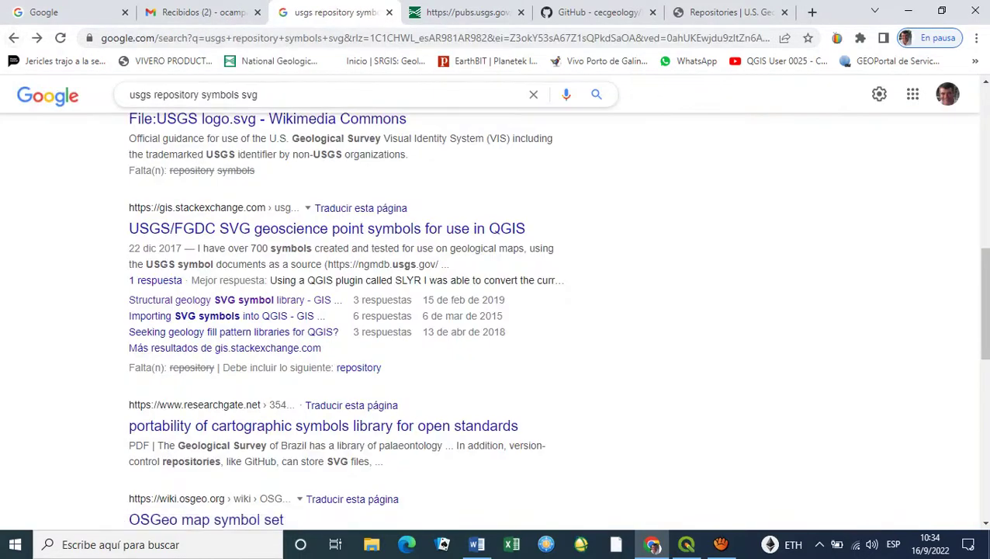
pyautogui.scroll(1, 349, 310)
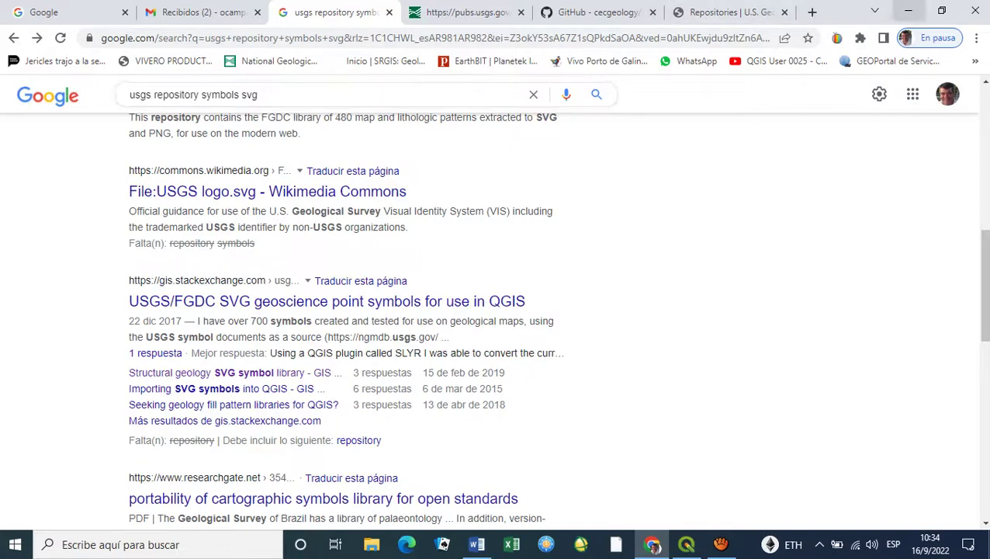
# From the desktop, open the Windows display settings, increase the size of text and apps above 100%, and close the settings
pyautogui.click(908, 11)
pyautogui.click(907, 11)
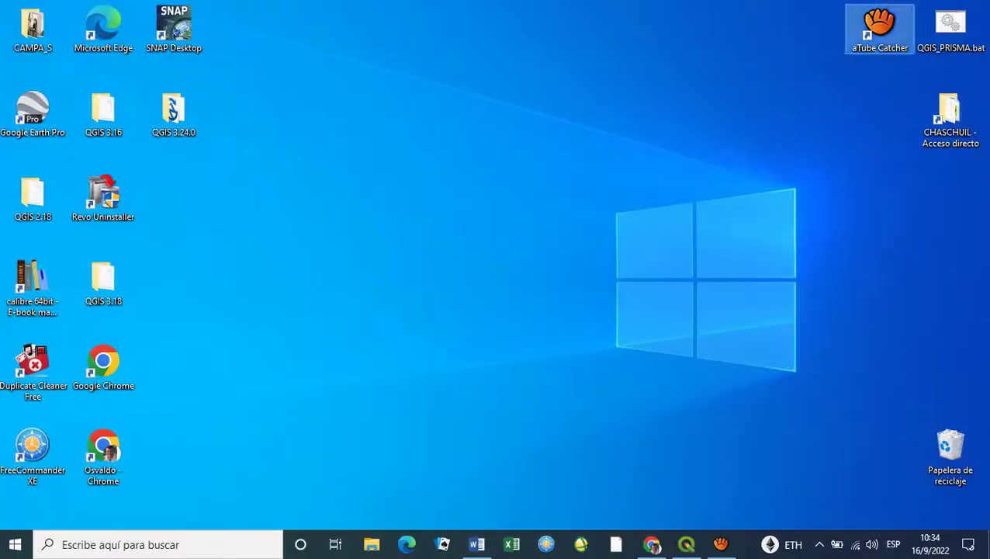
pyautogui.rightClick(517, 122)
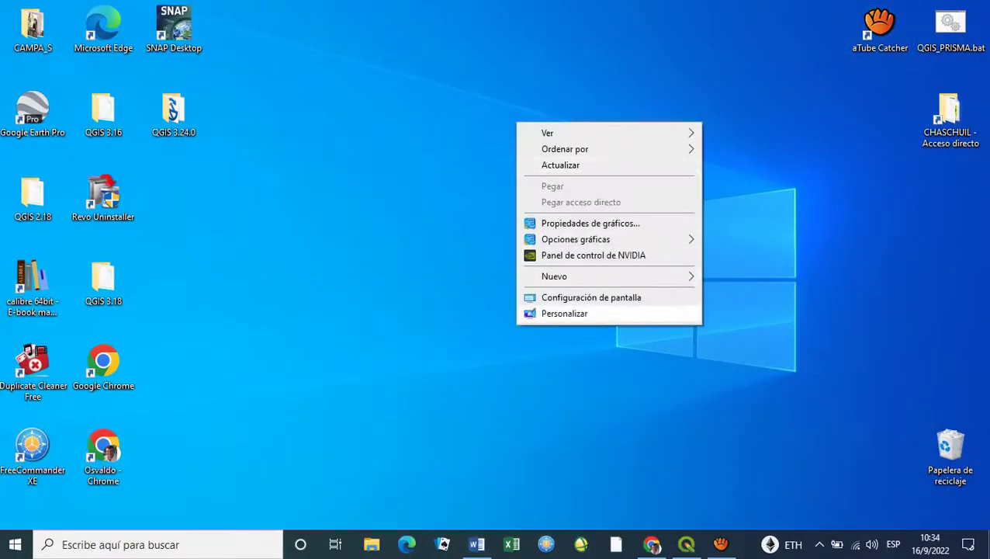
pyautogui.click(589, 297)
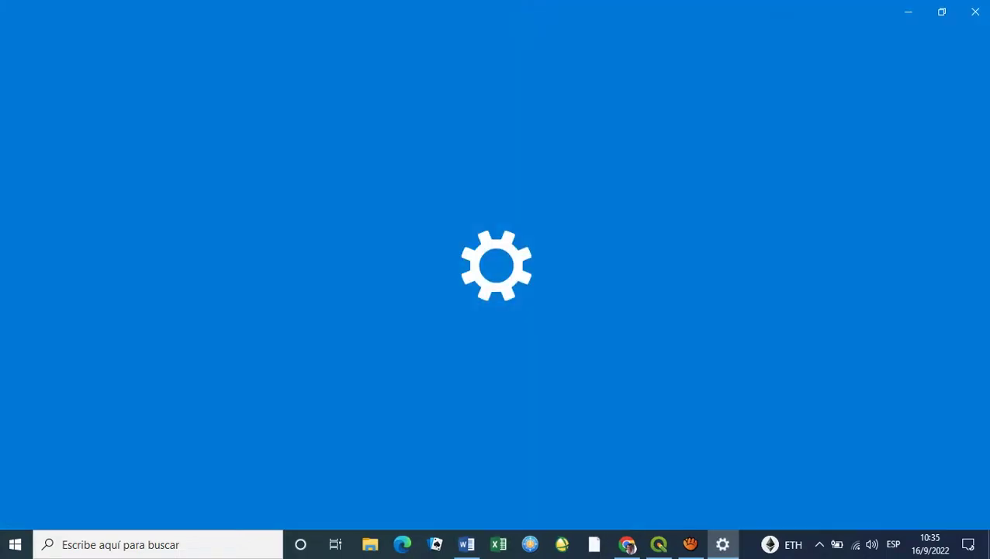
pyautogui.scroll(-5, 500, 295)
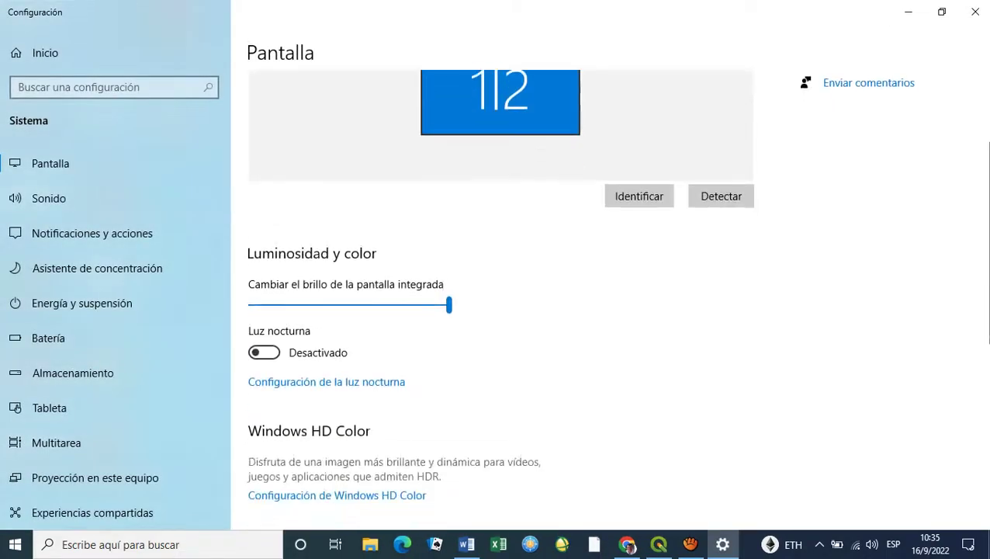
pyautogui.click(349, 438)
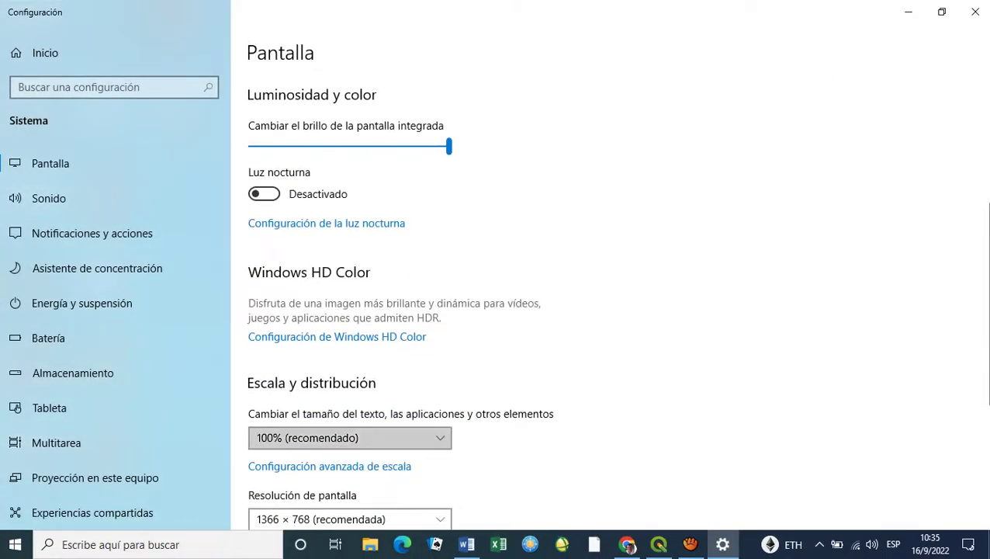
pyautogui.click(271, 460)
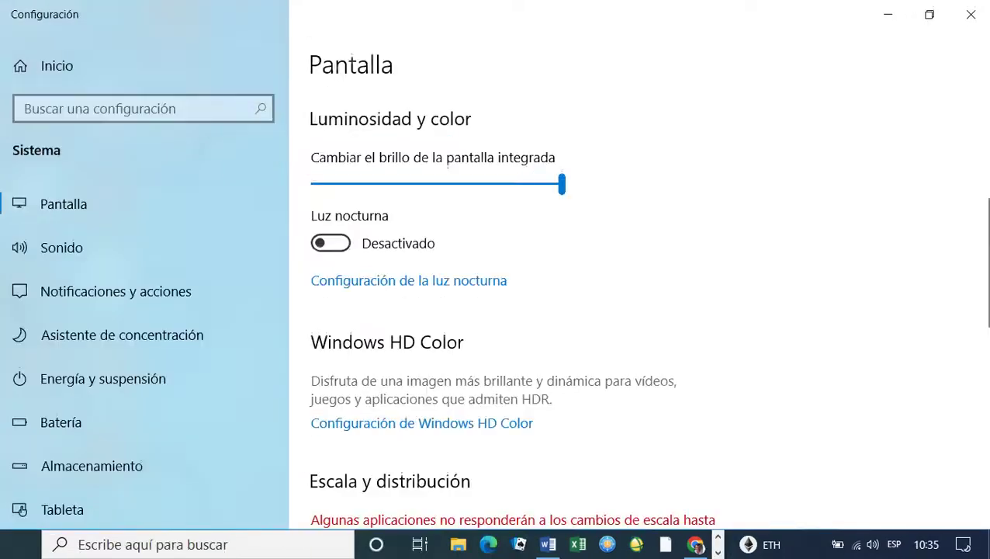
pyautogui.click(970, 14)
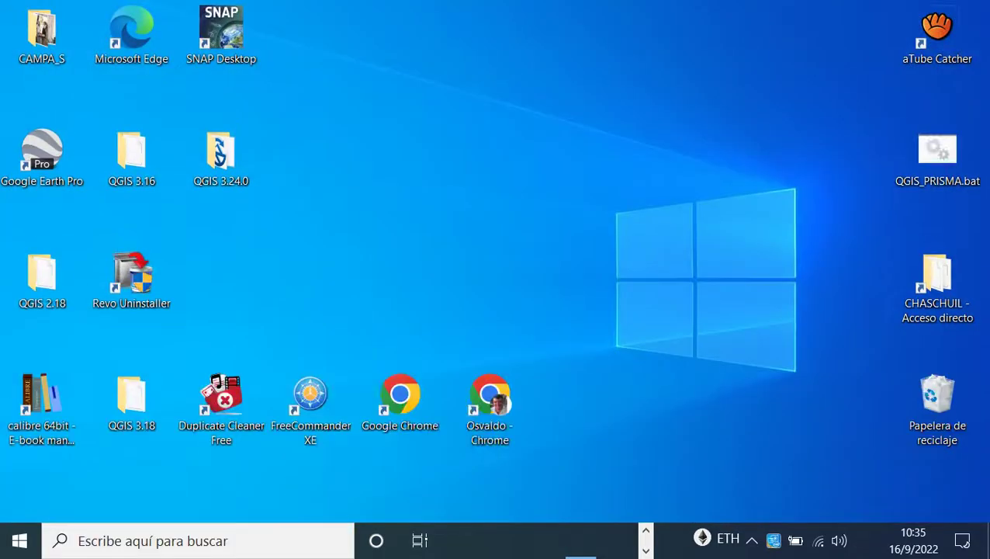
# Switch back to Chrome and open the "Structural geology SVG symbol library" result in a new tab
pyautogui.hotkey('alt', 'Tab')
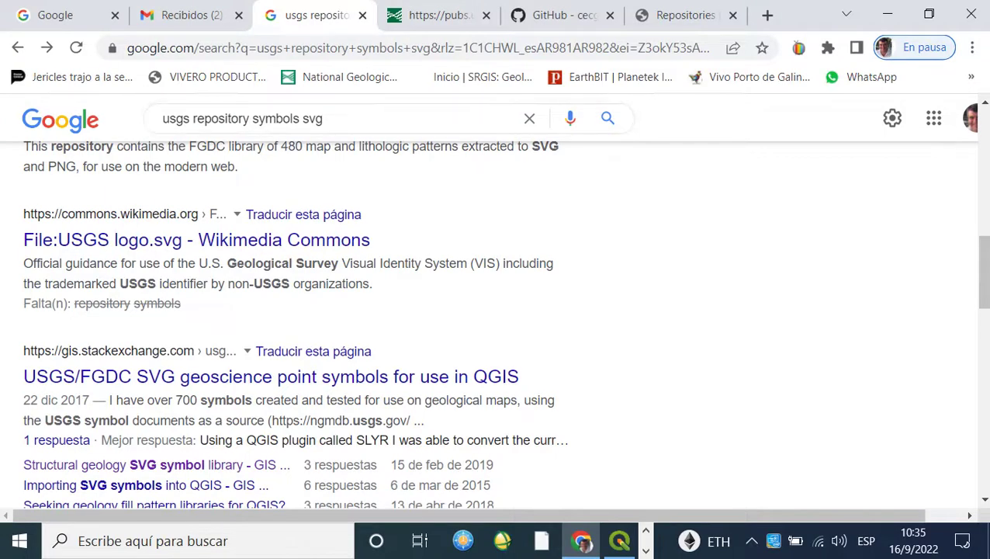
pyautogui.scroll(-2, 56, 353)
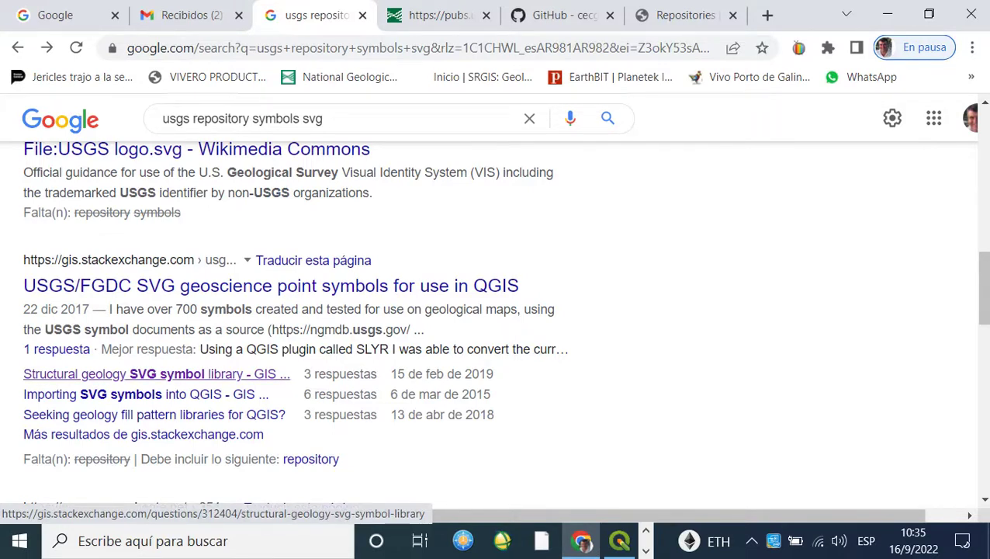
pyautogui.rightClick(191, 374)
pyautogui.click(256, 225)
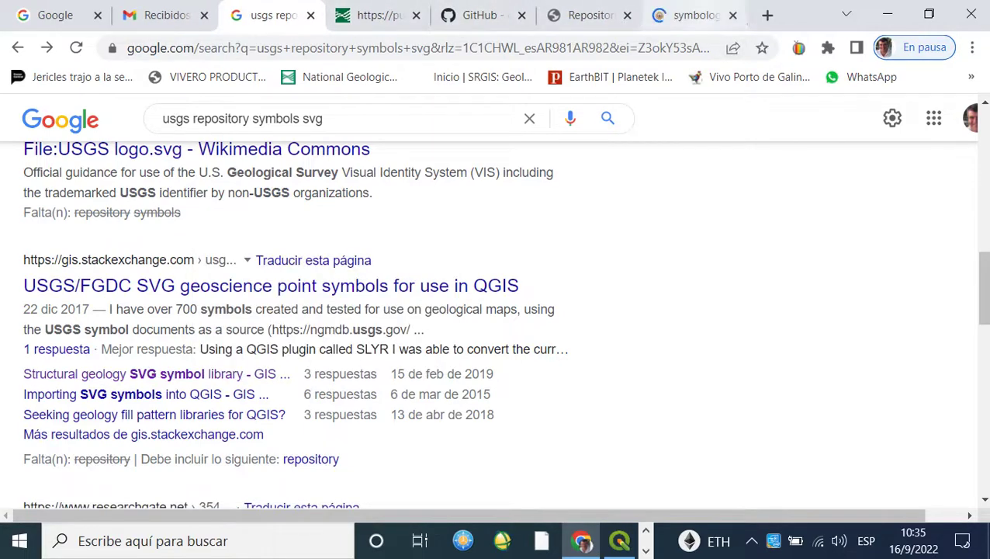
# Read the "Structural geology SVG symbol library" question, open its download tag, and look through the tagged questions
pyautogui.click(693, 15)
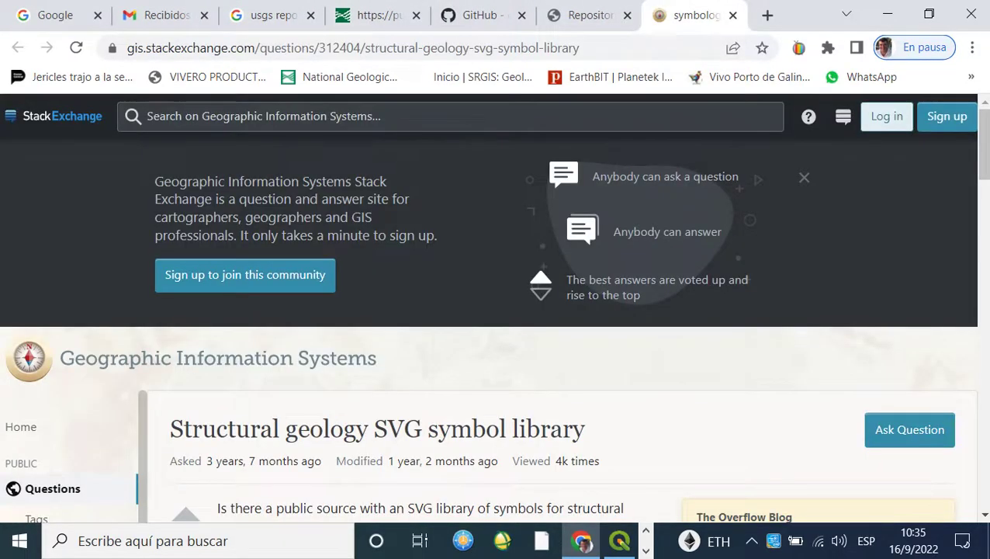
pyautogui.scroll(-5, 494, 326)
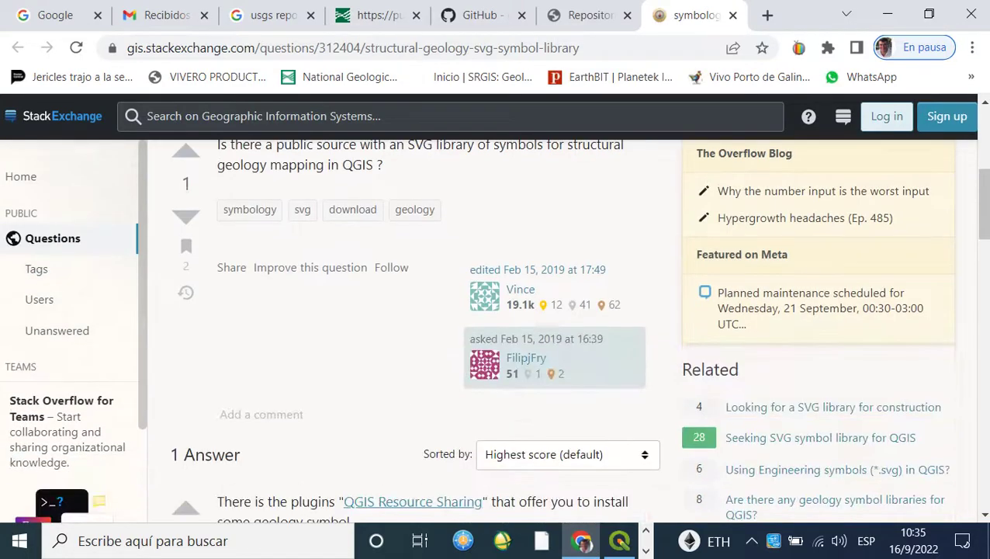
pyautogui.scroll(1, 494, 326)
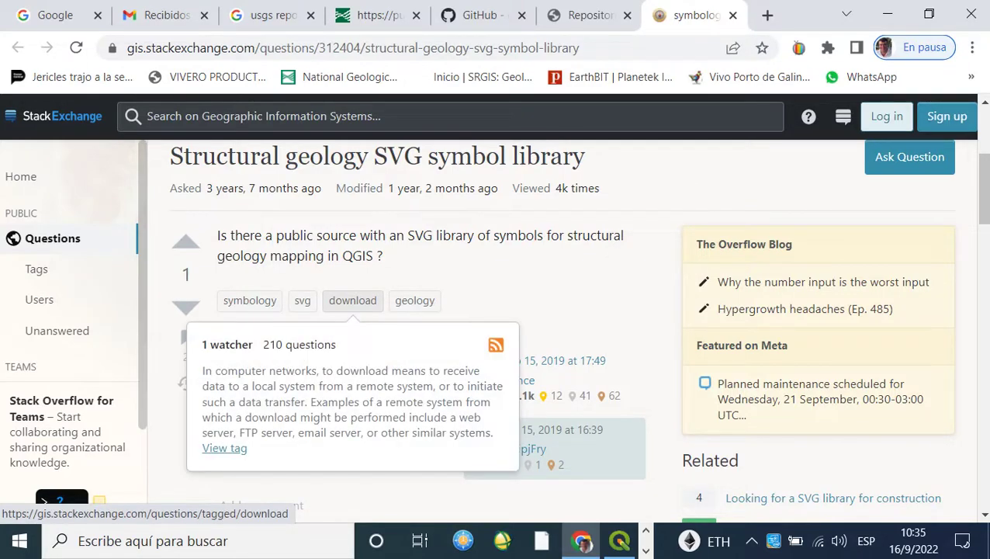
pyautogui.click(353, 300)
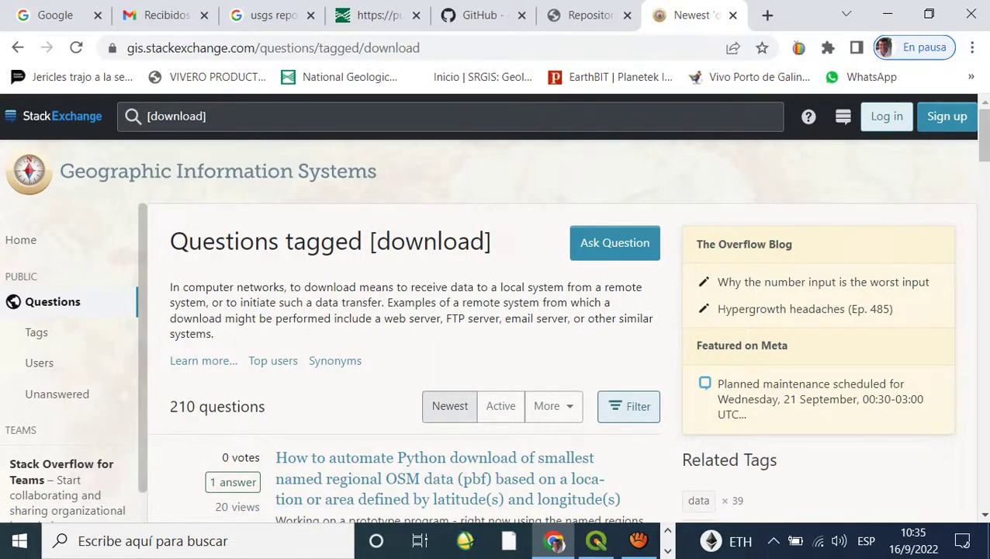
pyautogui.scroll(-4, 496, 326)
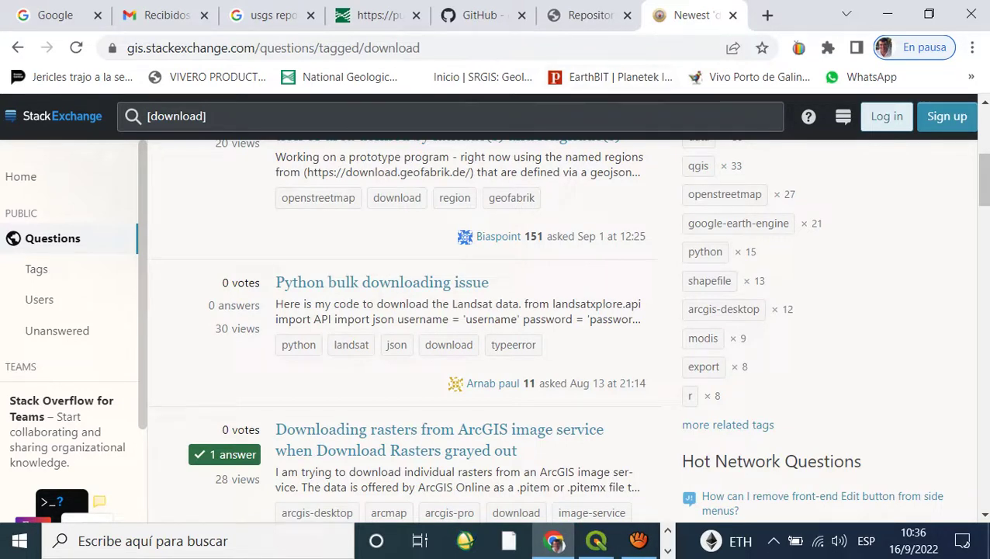
pyautogui.scroll(1, 513, 344)
pyautogui.moveTo(513, 435)
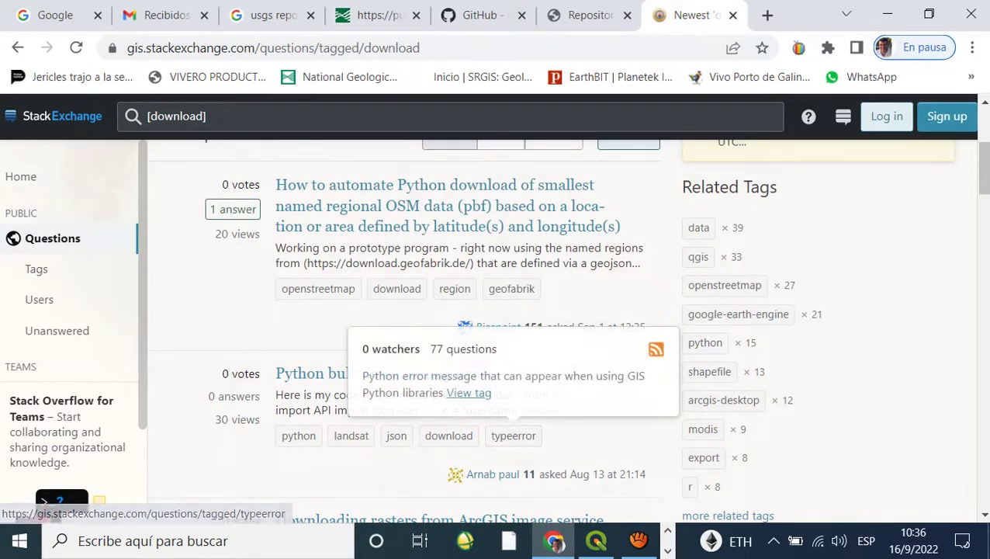
pyautogui.scroll(1, 513, 435)
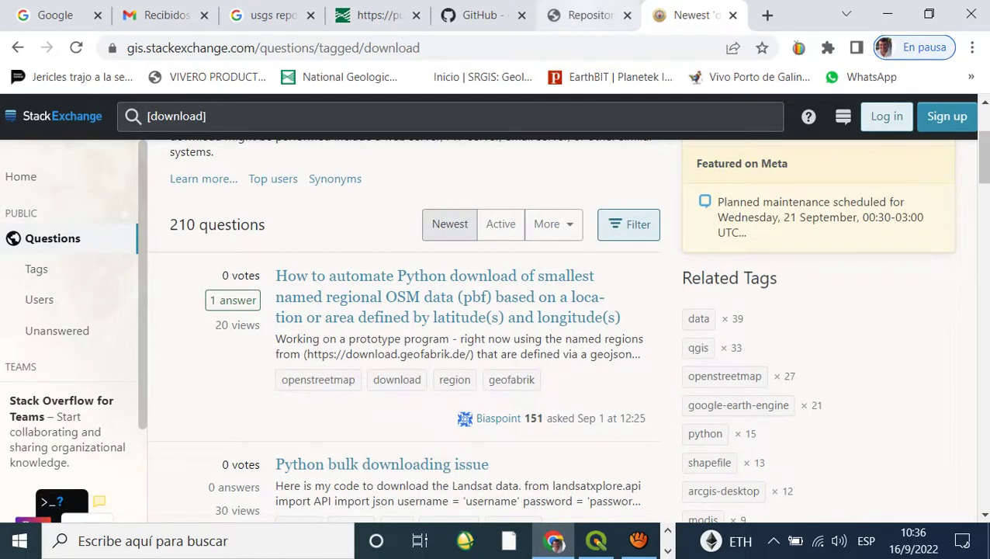
# Return to the SVG symbol library question, open its svg tag, and look through the tagged questions
pyautogui.hotkey('ctrl', 'pageup')
pyautogui.hotkey('ctrl', 'pagedown')
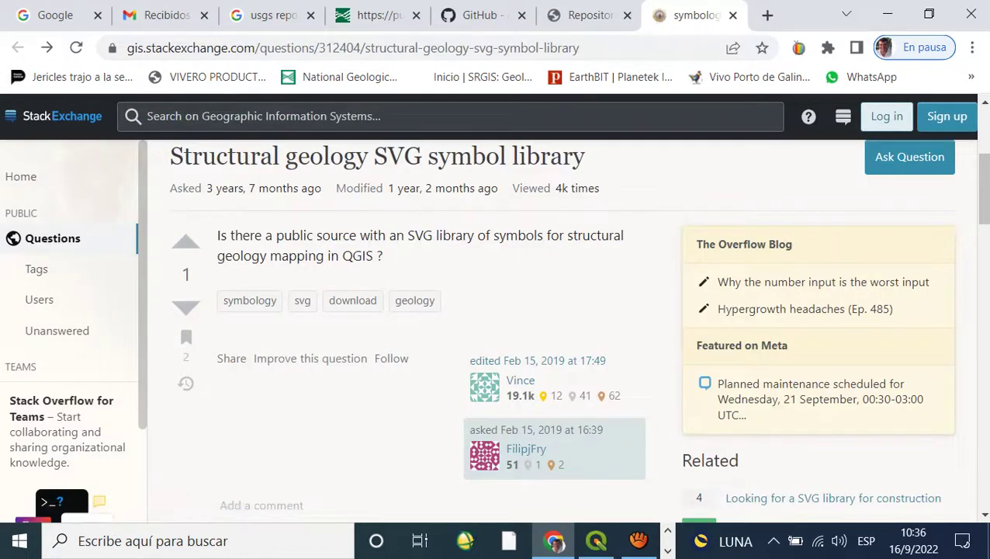
pyautogui.moveTo(303, 301)
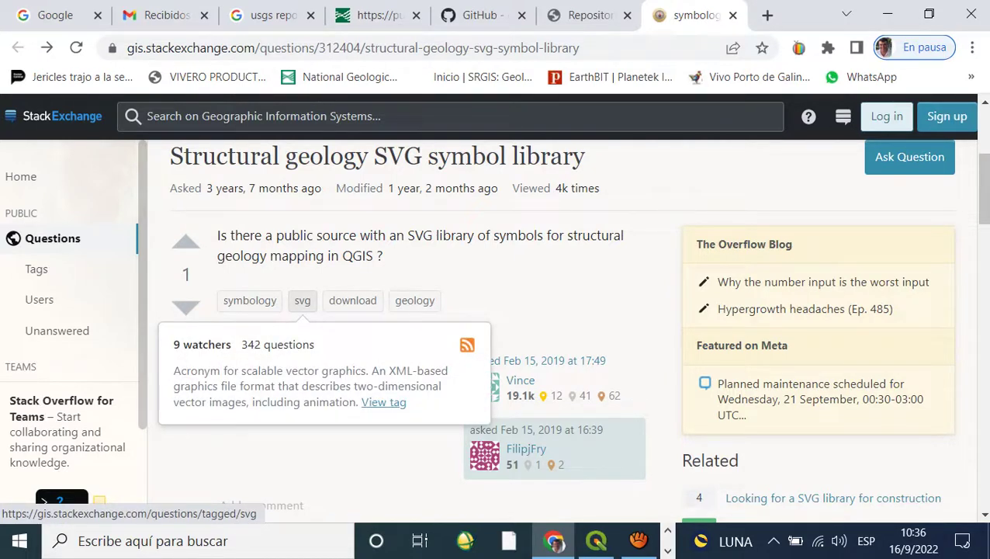
pyautogui.click(302, 301)
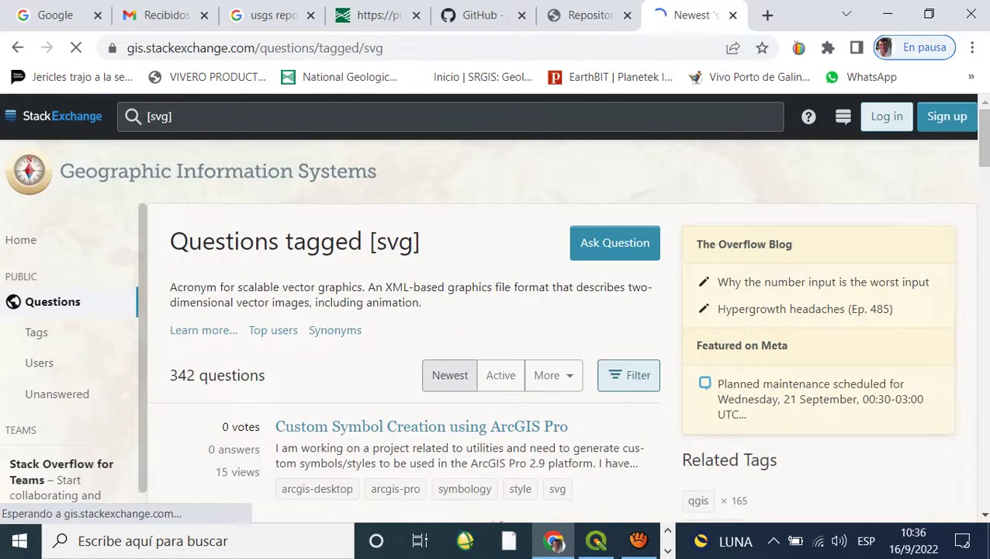
pyautogui.scroll(-3, 411, 325)
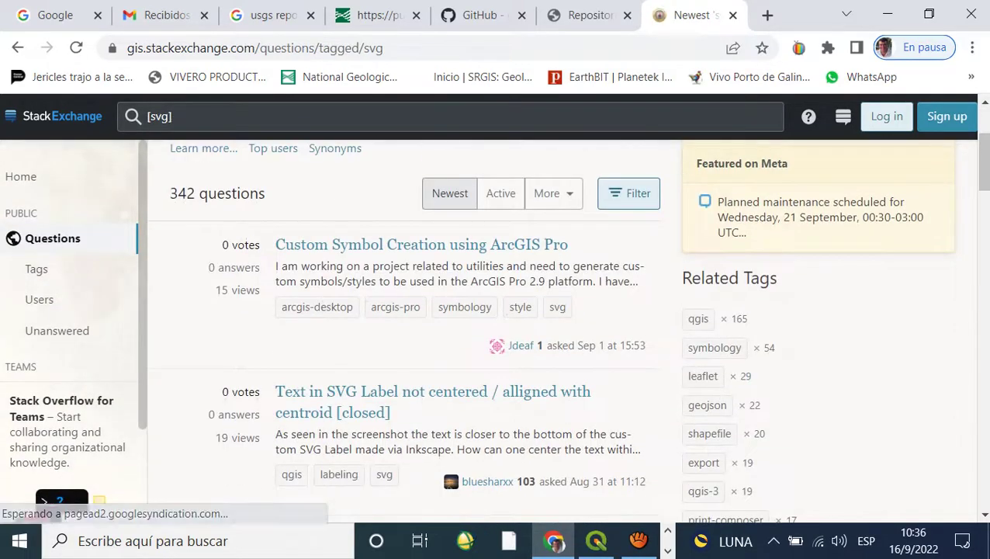
pyautogui.scroll(-2, 412, 325)
pyautogui.scroll(-1, 411, 326)
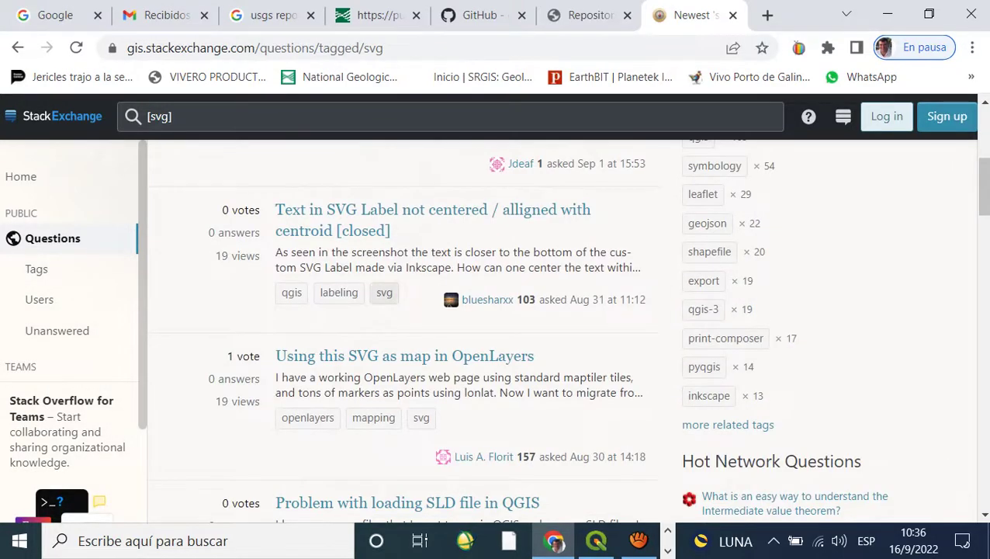
# Switch to the cecgeology/USGS-FGDC GitHub repository, open its IGM folder, and look through the SVG files
pyautogui.click(587, 15)
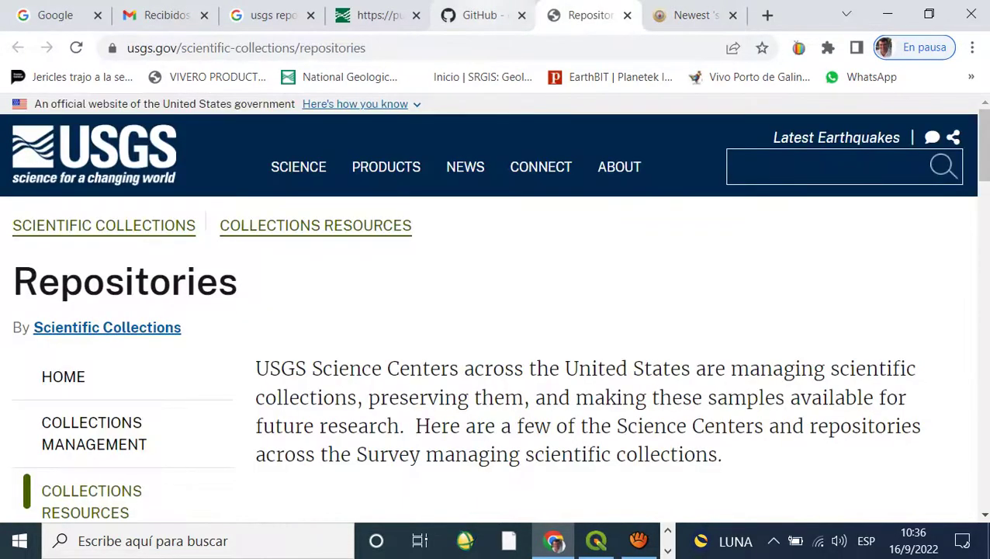
pyautogui.click(480, 15)
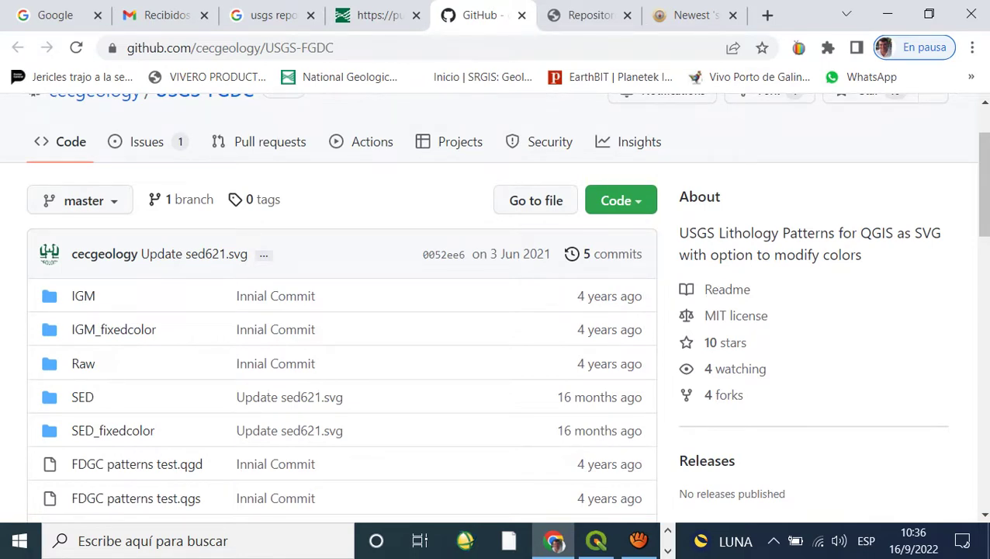
pyautogui.click(83, 296)
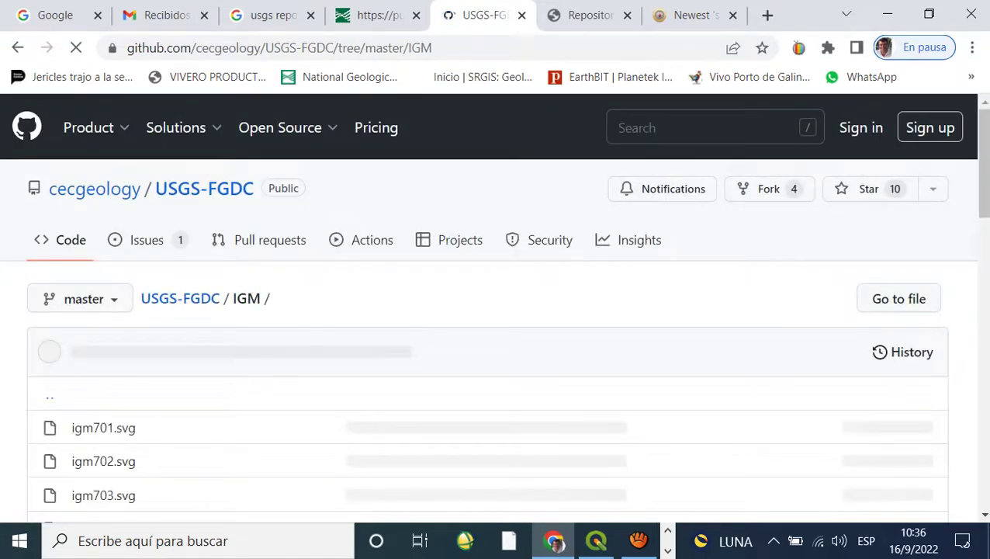
pyautogui.scroll(-2, 495, 311)
pyautogui.scroll(-4, 495, 310)
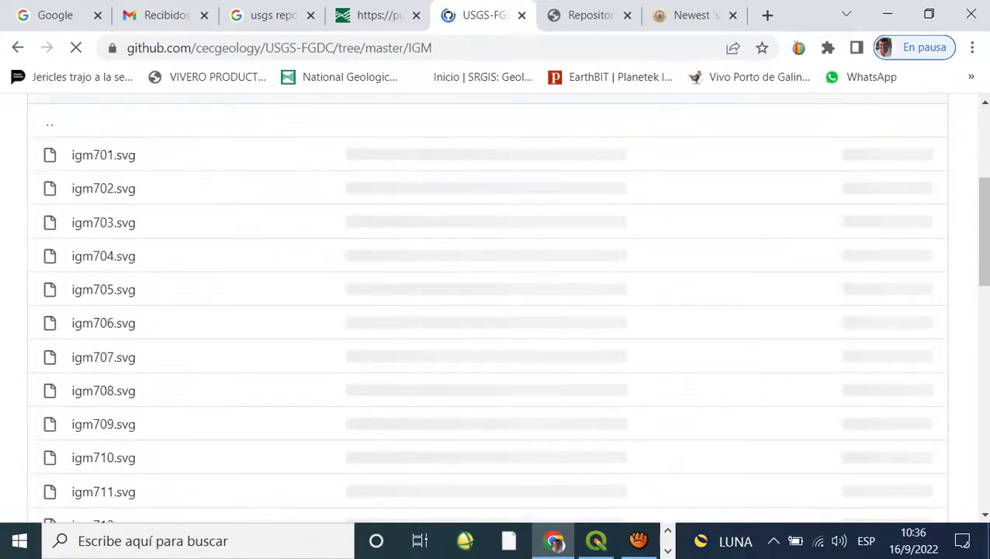
pyautogui.scroll(-3, 495, 311)
pyautogui.scroll(-2, 495, 311)
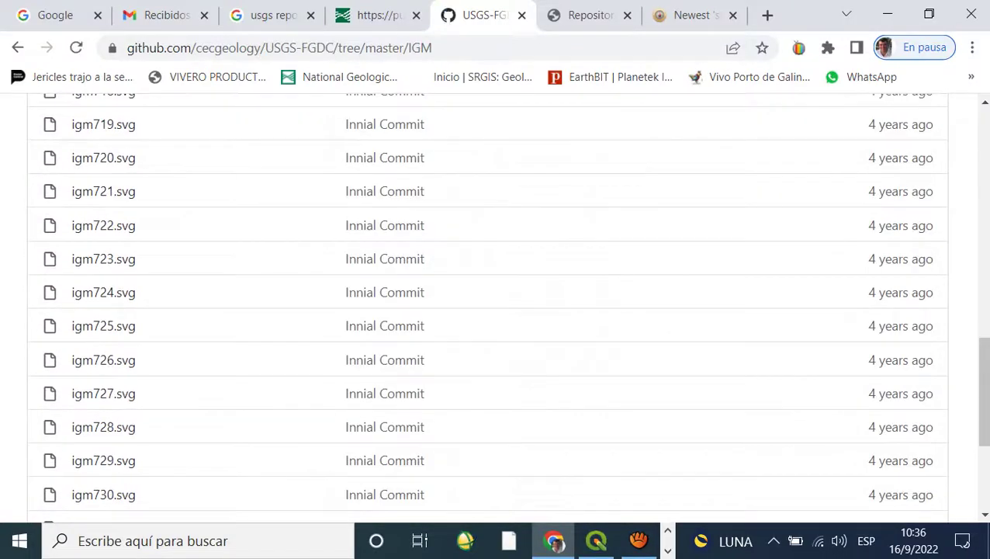
# Open igm726.svg from the IGM folder and view its pattern preview
pyautogui.click(103, 359)
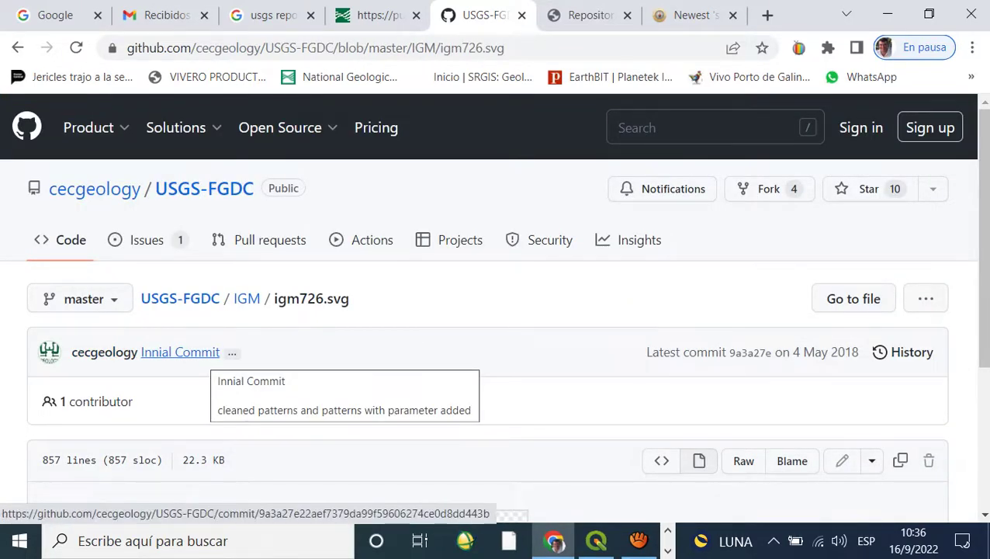
pyautogui.scroll(-3, 212, 354)
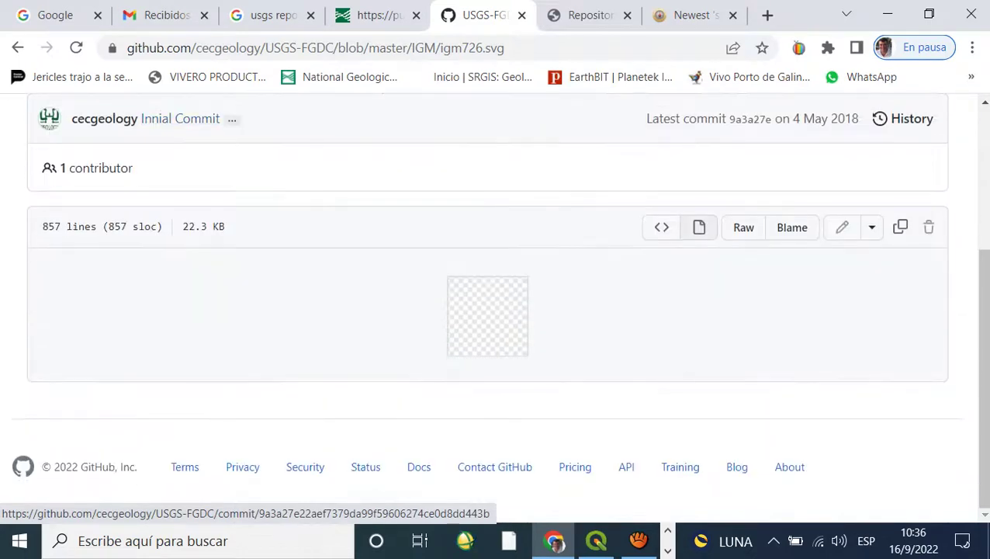
pyautogui.scroll(1, 213, 354)
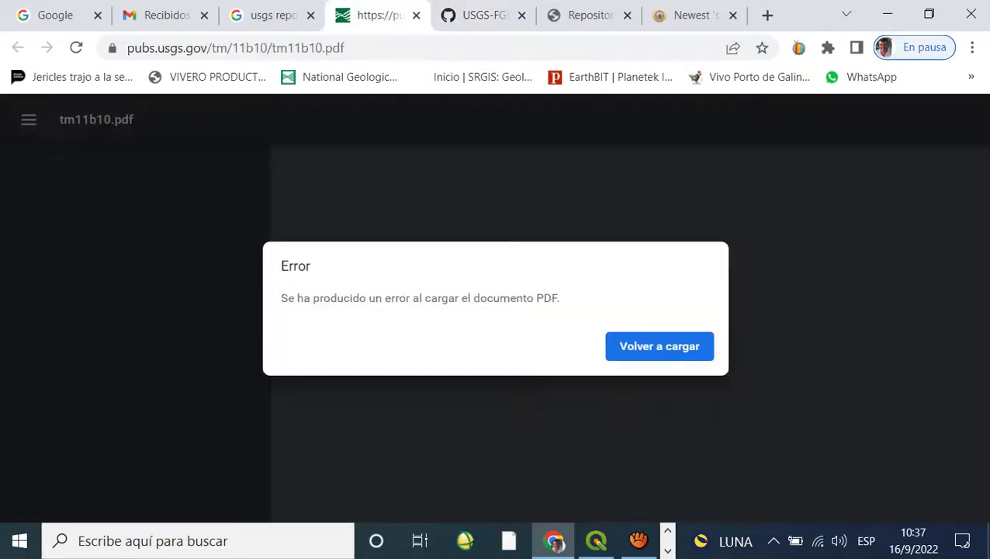
# Reload the USGS document tm11b10.pdf, scan the Google results while it loads, and check the PDF again
pyautogui.click(373, 15)
pyautogui.click(659, 346)
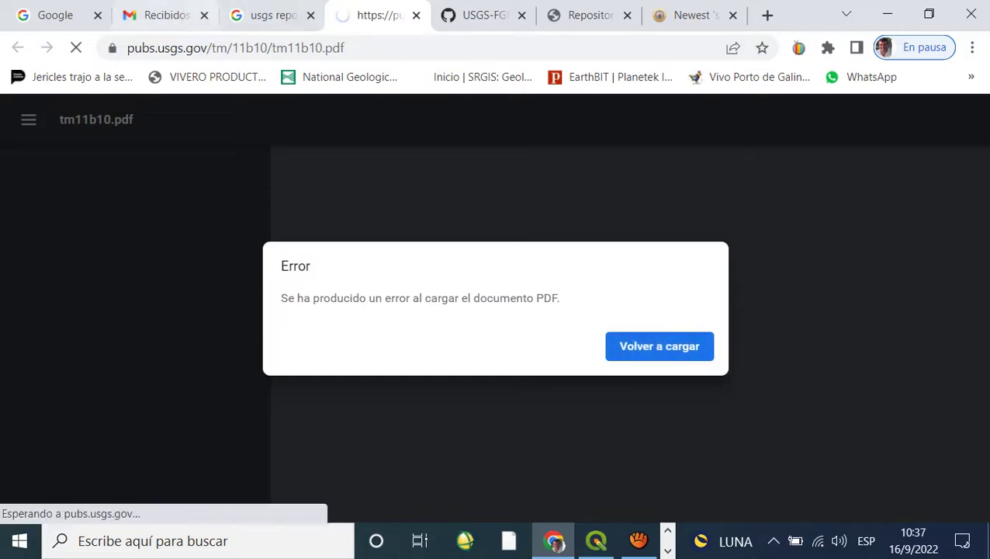
pyautogui.click(268, 14)
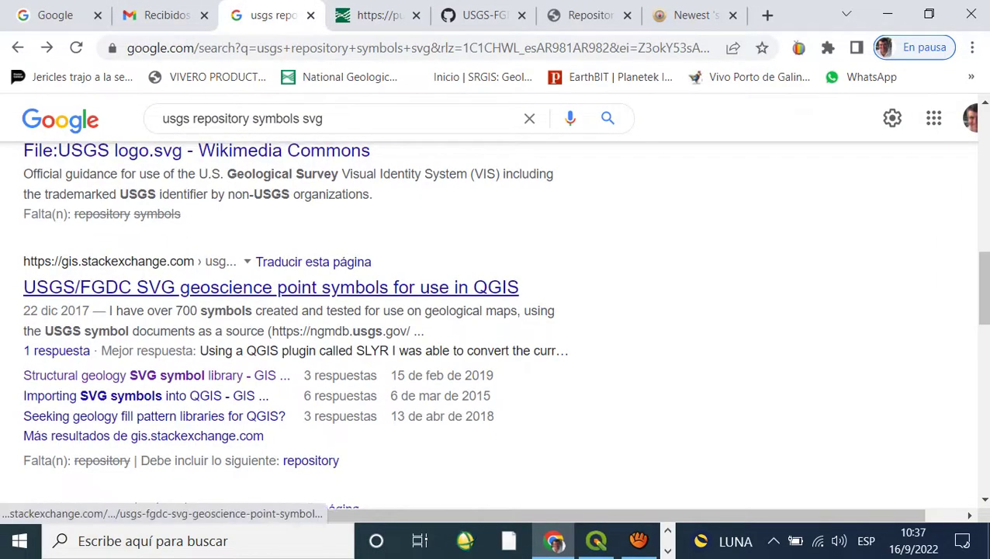
pyautogui.scroll(3, 256, 291)
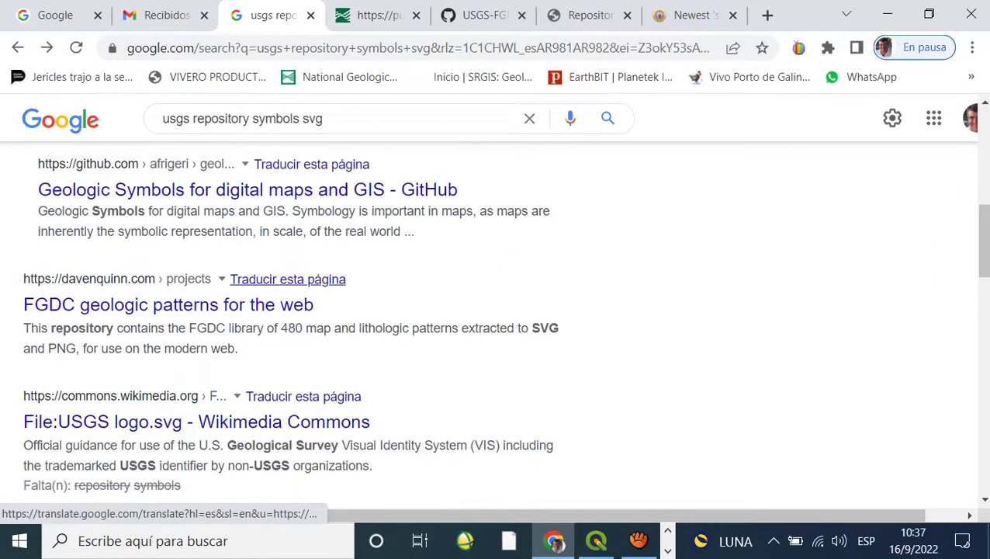
pyautogui.scroll(-7, 287, 279)
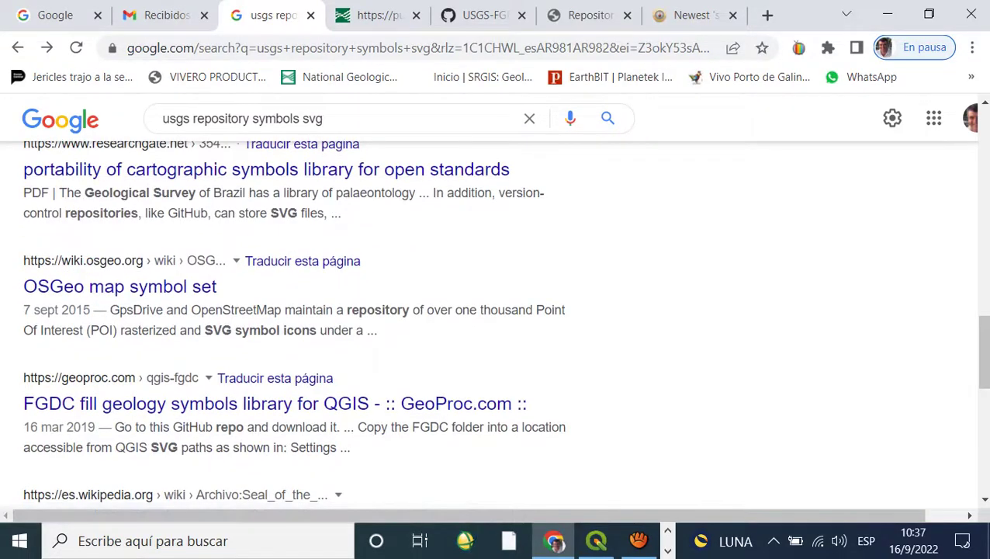
pyautogui.click(377, 15)
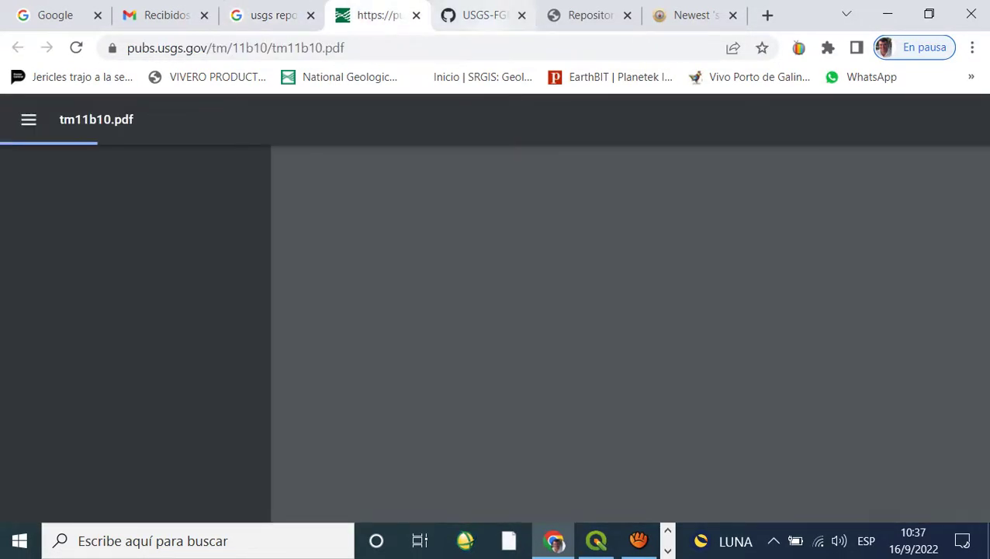
pyautogui.click(481, 15)
pyautogui.click(376, 15)
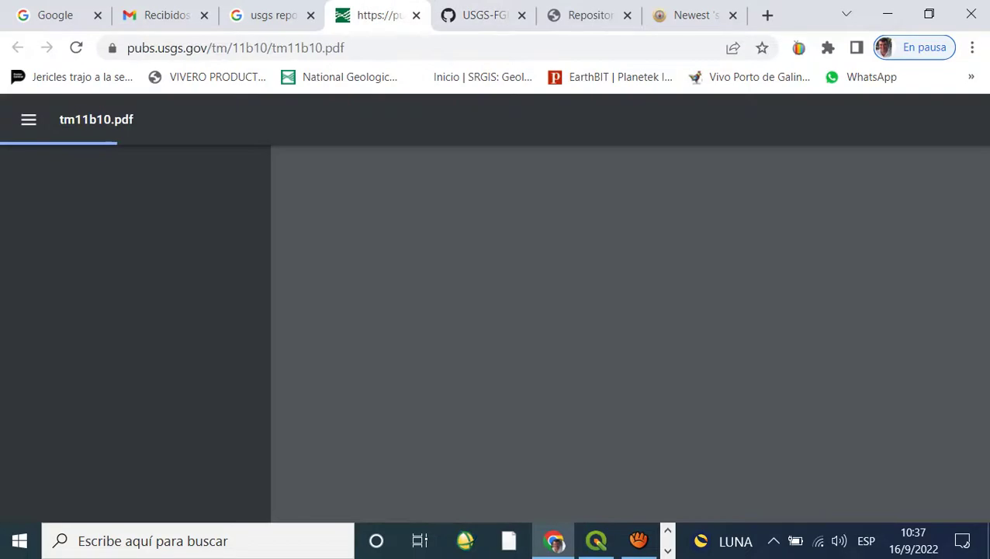
# Look through the rest of the Google results and run the related search "geology patterns for qgis"
pyautogui.click(272, 15)
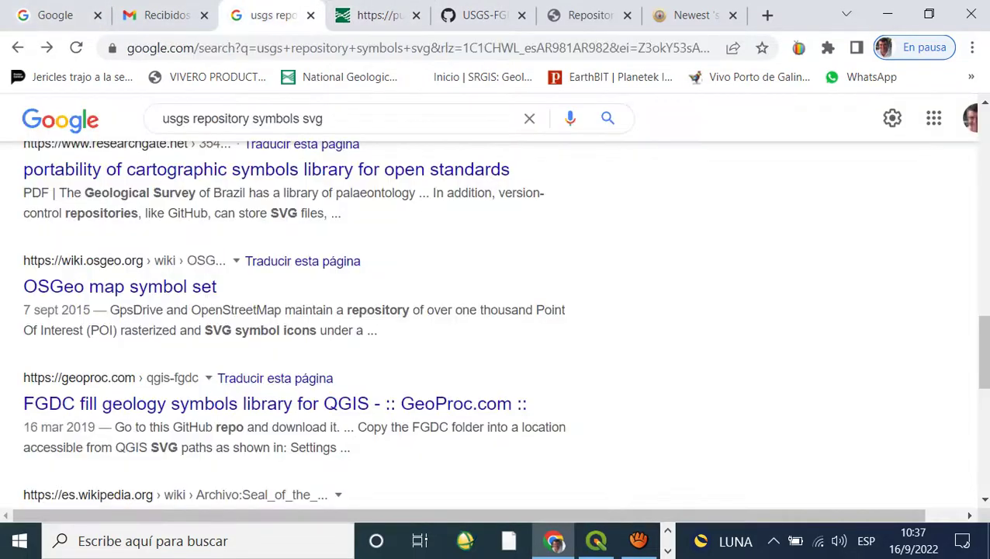
pyautogui.scroll(3, 274, 377)
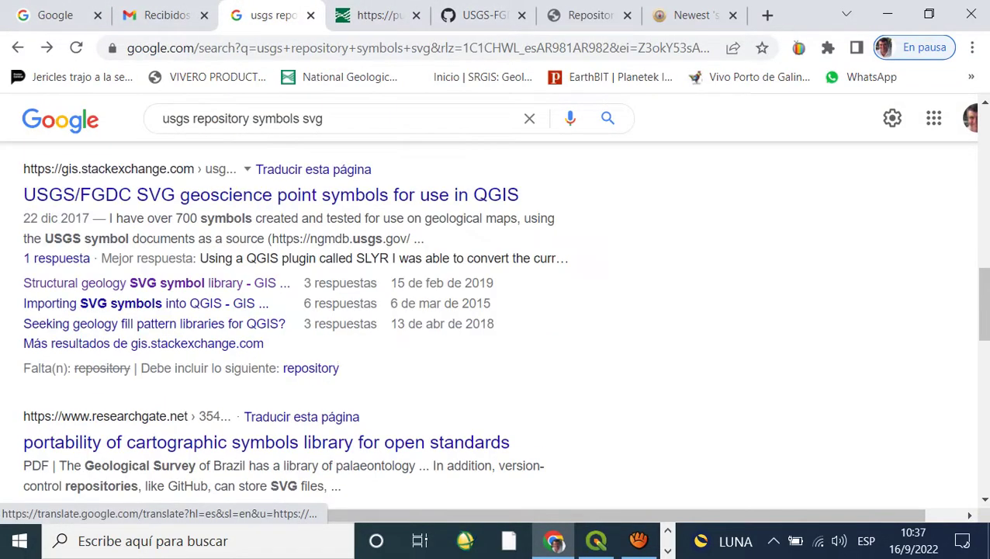
pyautogui.scroll(-8, 319, 324)
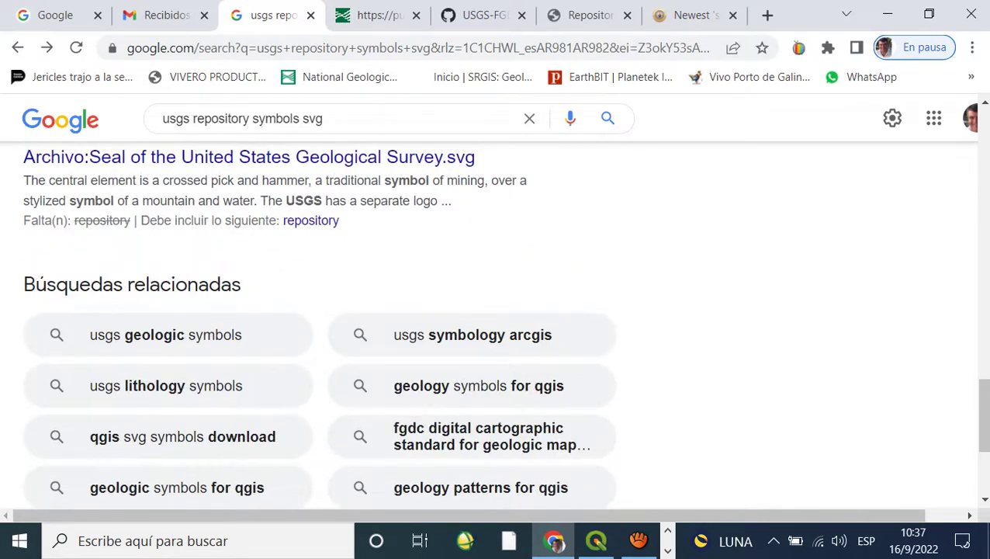
pyautogui.scroll(-3, 166, 386)
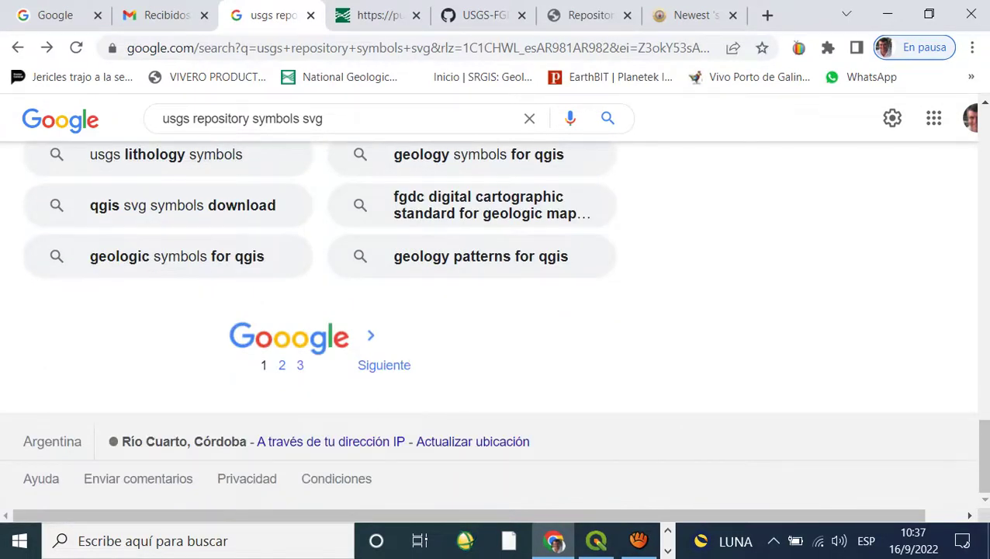
pyautogui.click(481, 256)
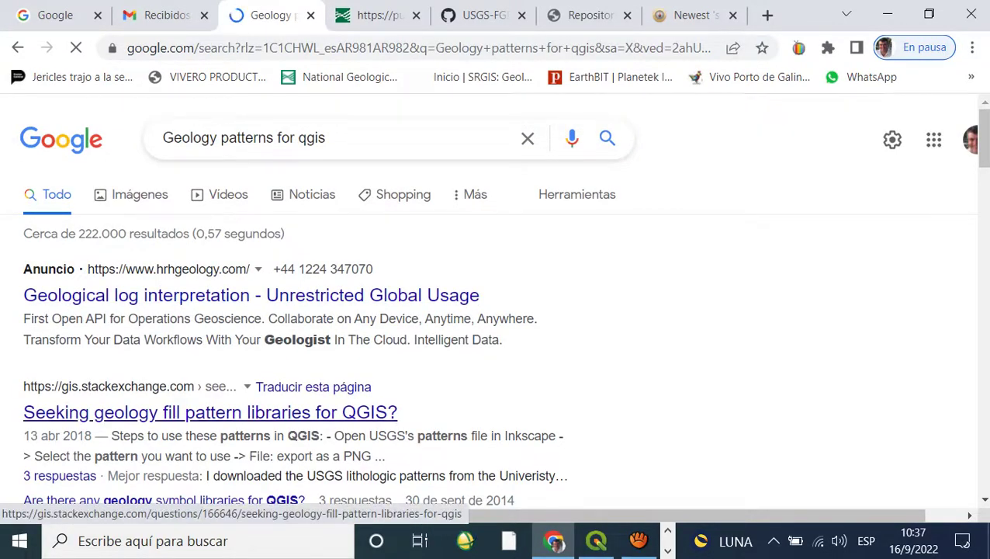
# Look through the geology pattern results as far as the related questions, and minimize the browser to the desktop
pyautogui.scroll(-3, 232, 411)
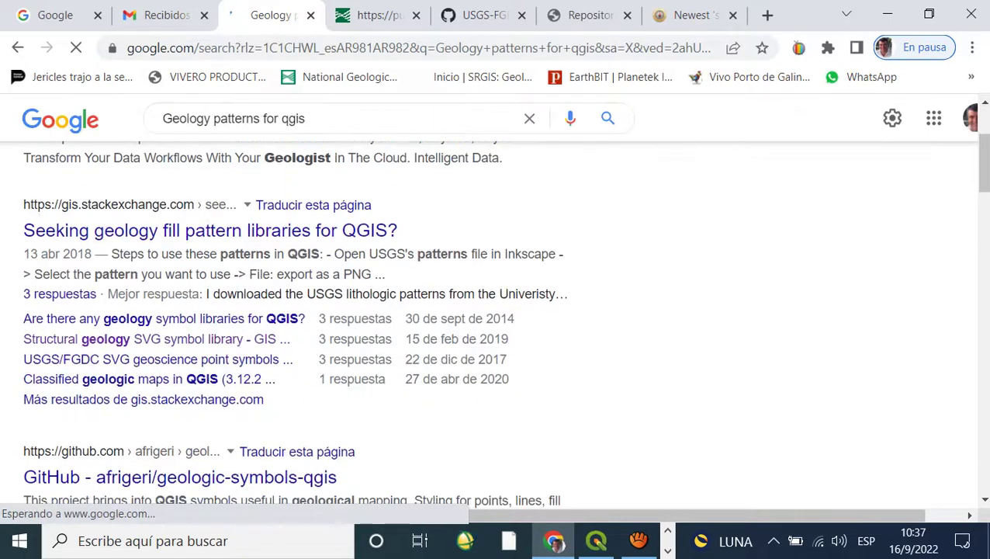
pyautogui.scroll(-3, 496, 318)
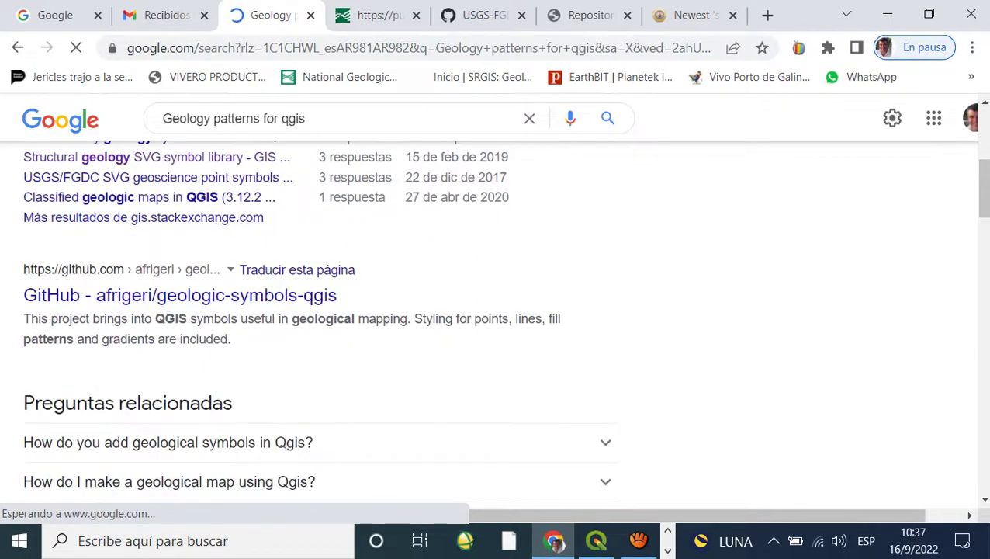
pyautogui.scroll(-2, 497, 318)
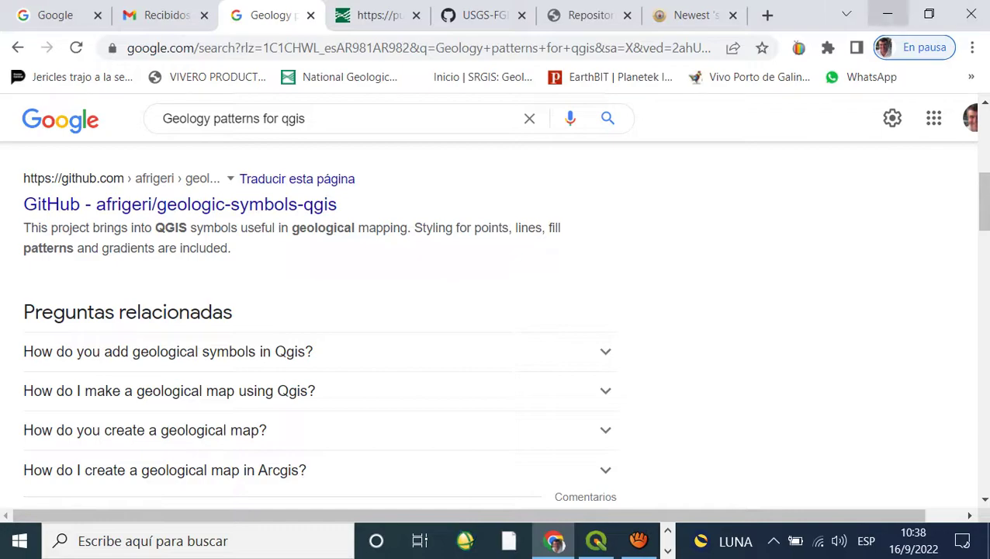
pyautogui.click(887, 14)
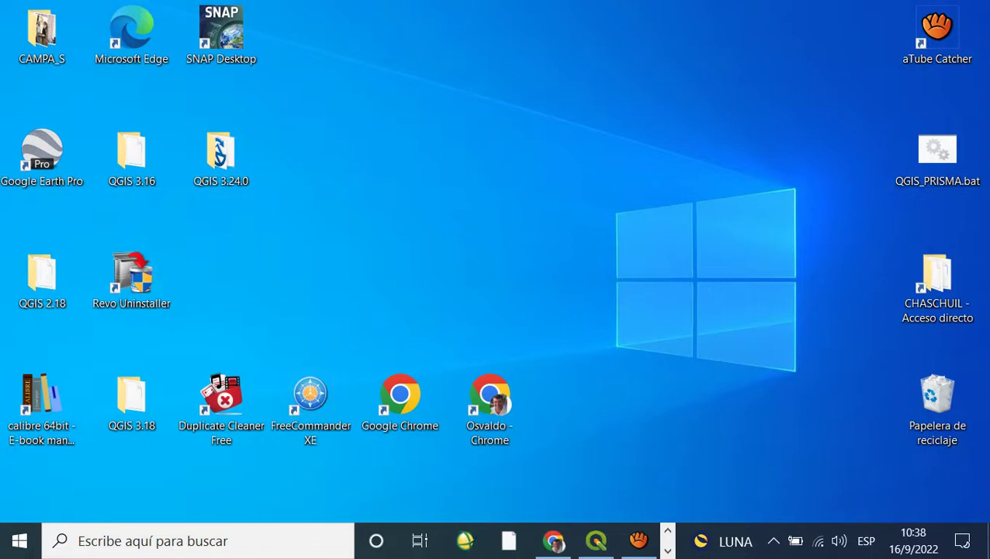
# Switch to QGIS and open the symbology properties of the RELEV_LAEC layer
pyautogui.click(596, 541)
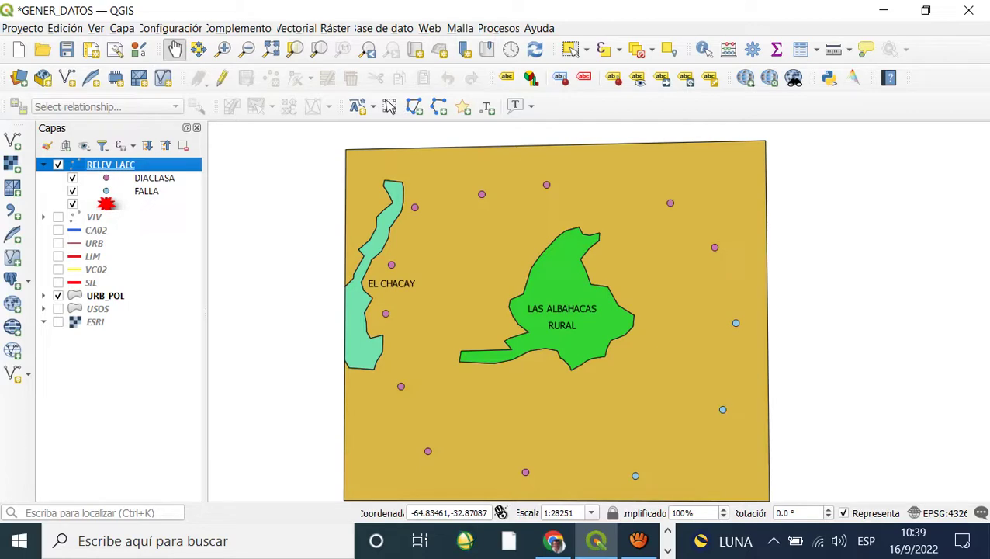
pyautogui.rightClick(117, 164)
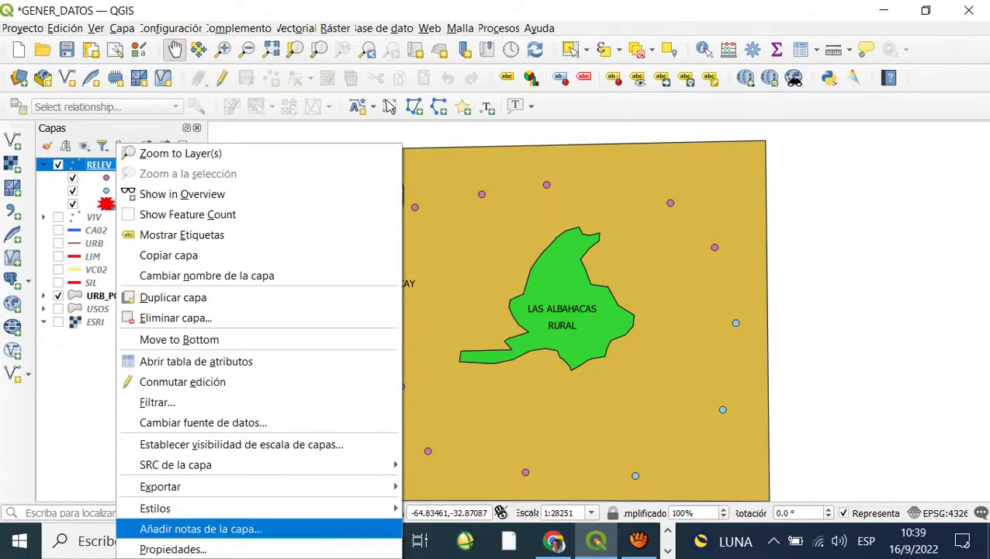
pyautogui.press('Escape')
pyautogui.doubleClick(106, 203)
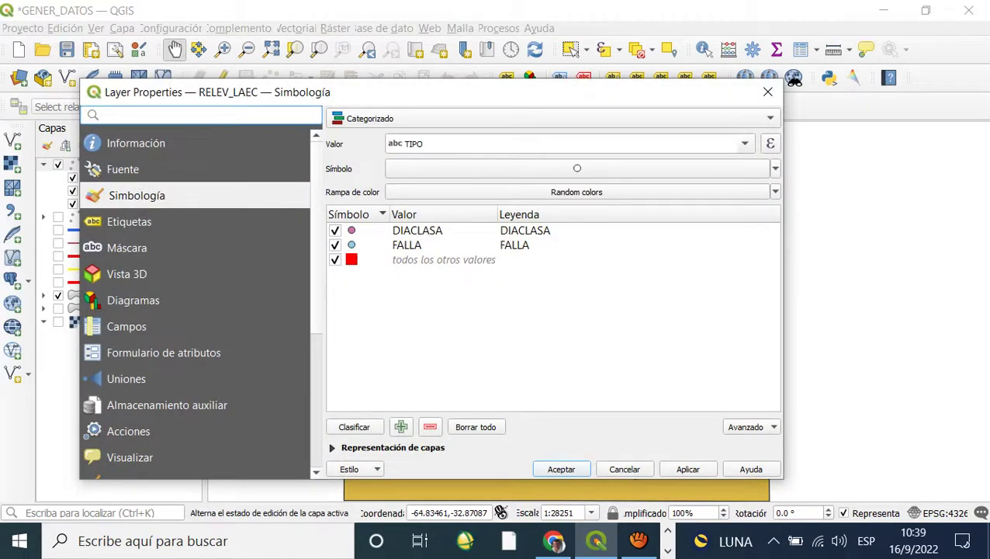
# Check the DIACLASA symbol settings and remove the "todos los otros valores" category from the RELEV_LAEC classification
pyautogui.click(417, 230)
pyautogui.doubleClick(417, 230)
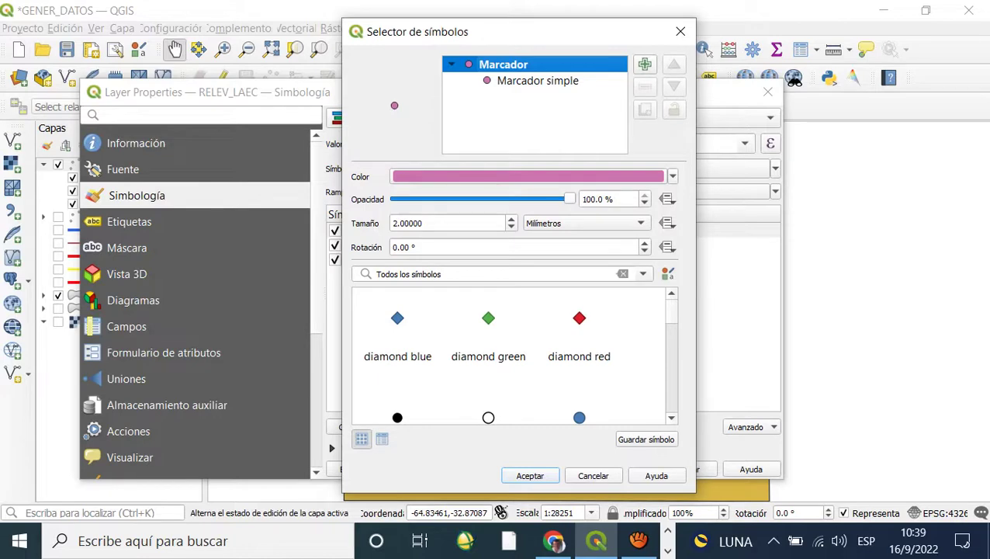
pyautogui.press('Return')
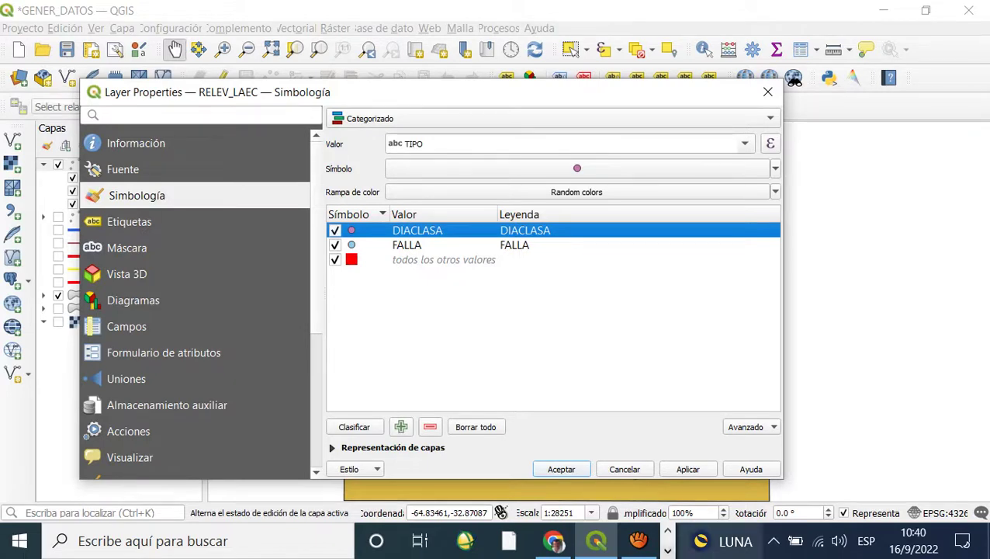
pyautogui.click(444, 259)
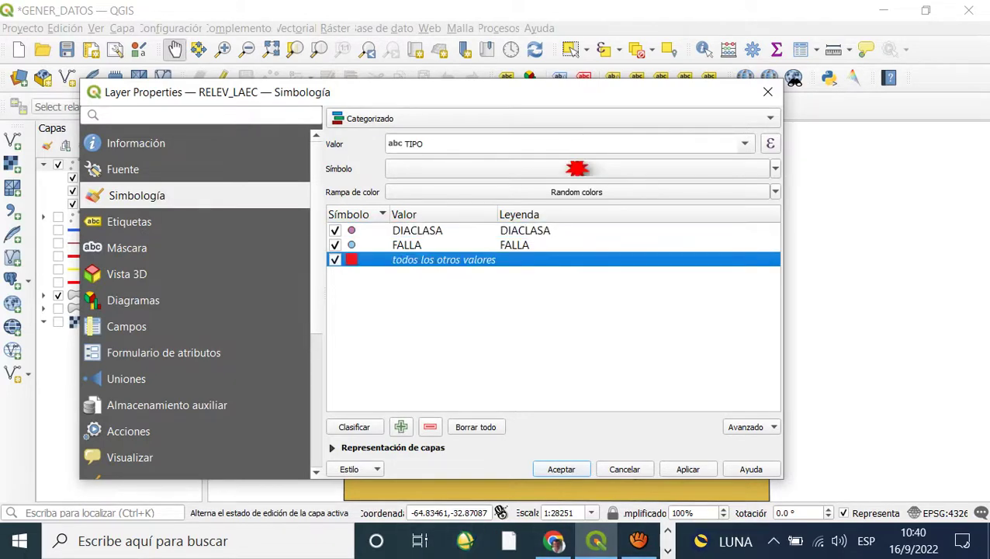
pyautogui.click(429, 427)
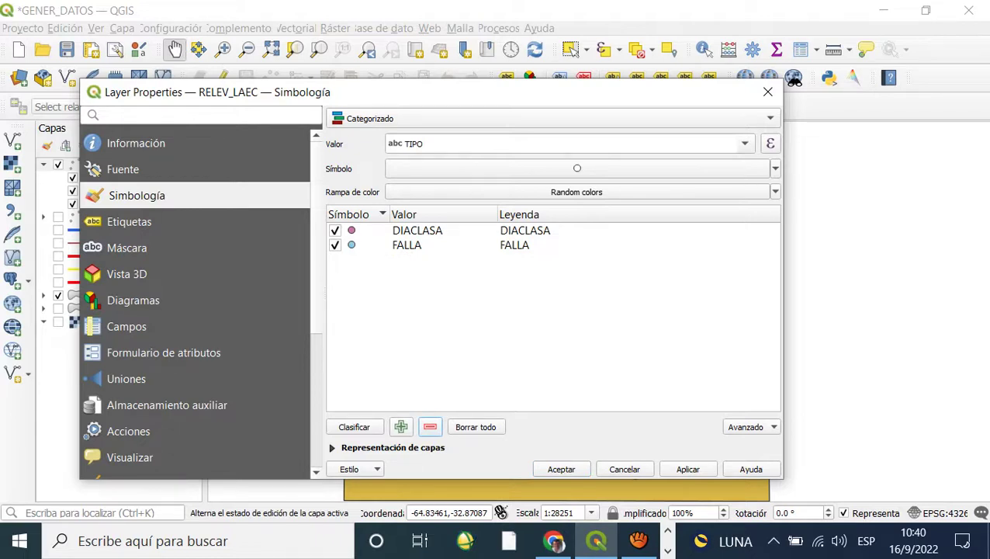
# Change the DIACLASA category's simple marker to an SVG marker and choose the bench-shaped image from the application symbols
pyautogui.doubleClick(350, 230)
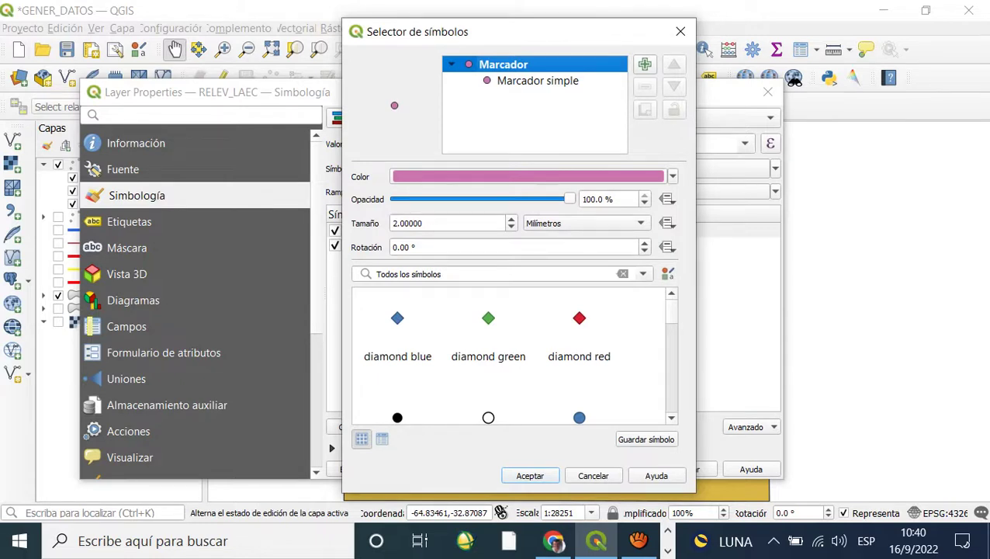
pyautogui.click(538, 81)
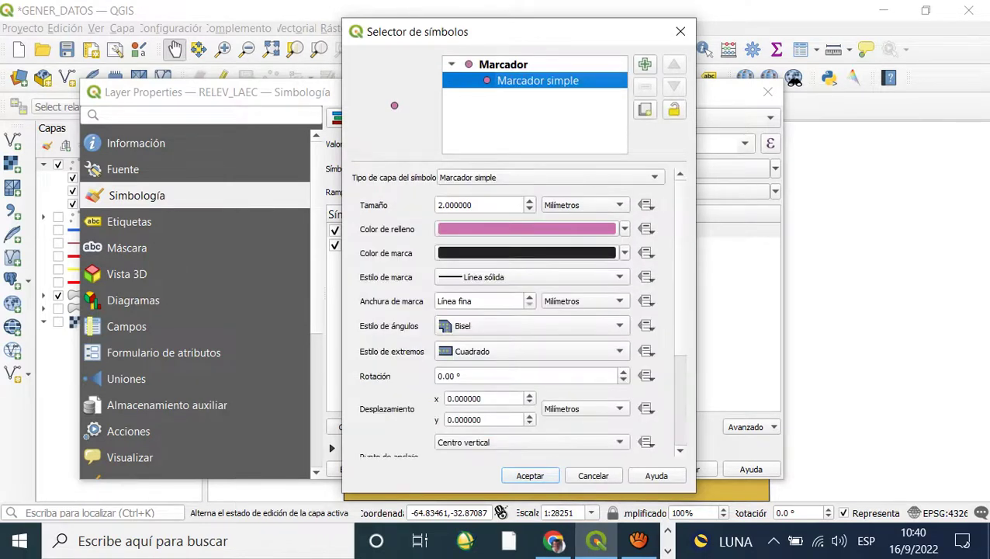
pyautogui.click(550, 177)
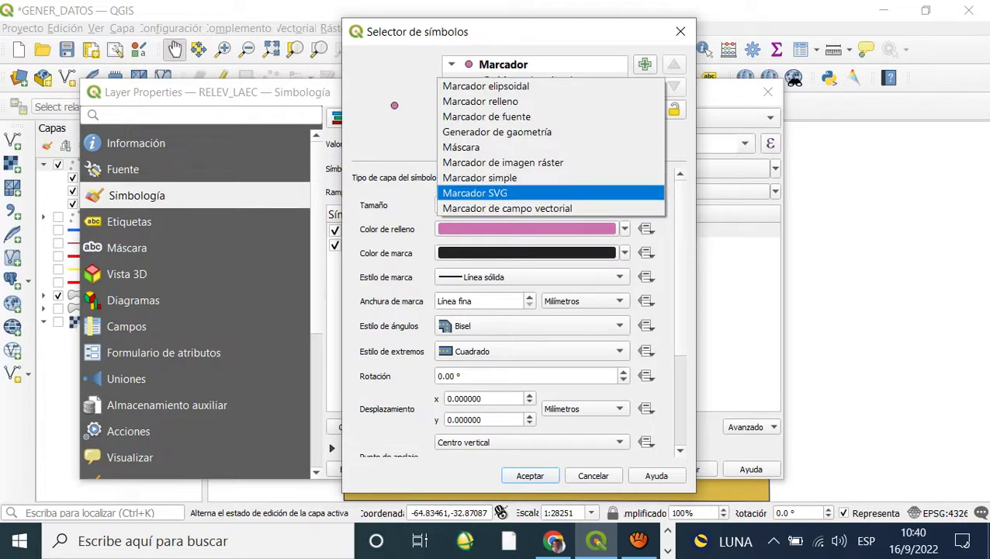
pyautogui.press('Return')
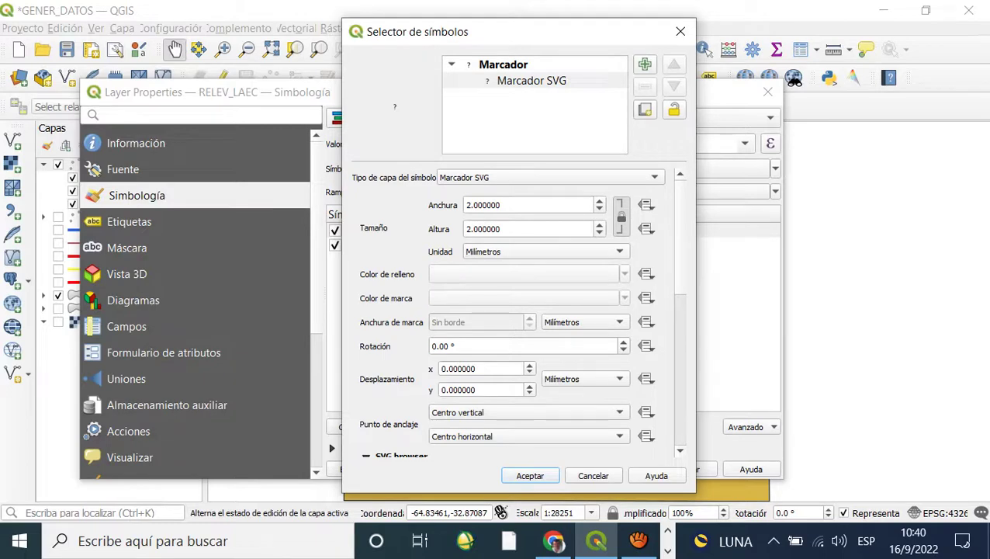
pyautogui.scroll(-6, 520, 311)
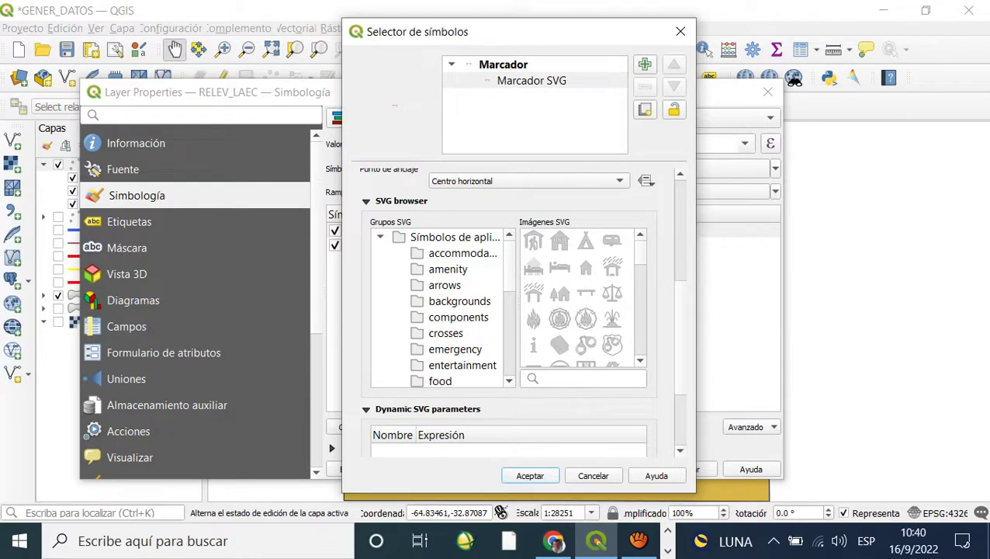
pyautogui.press('Return')
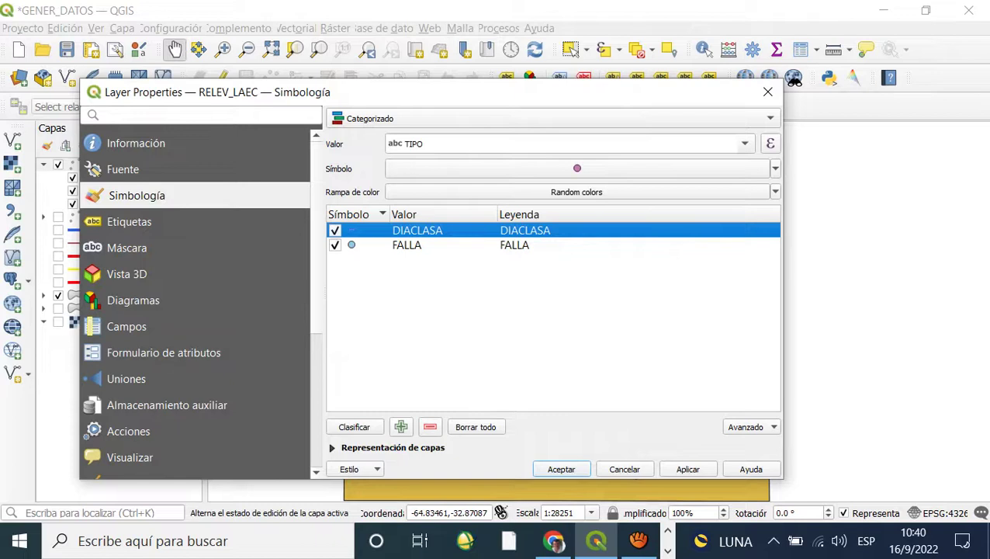
pyautogui.rightClick(368, 231)
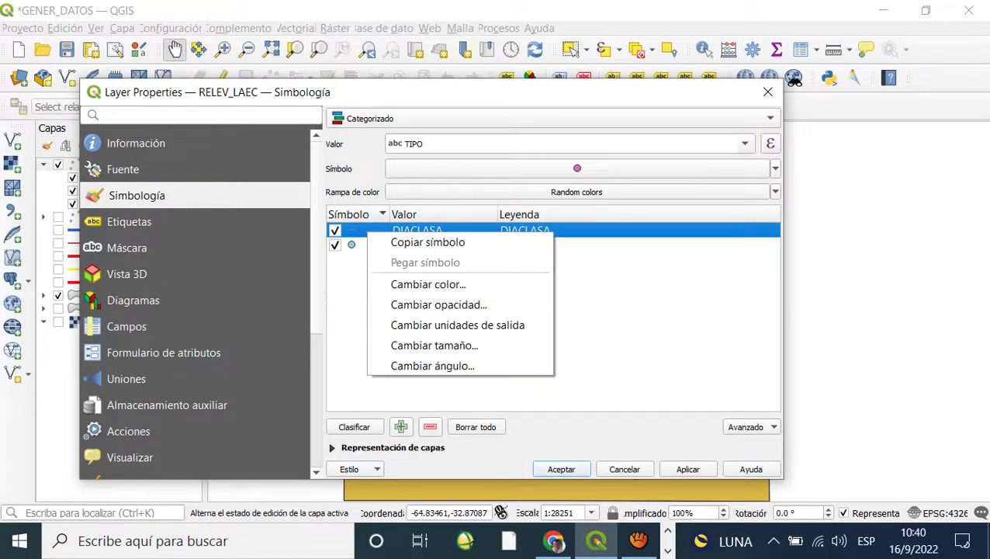
pyautogui.press('Escape')
pyautogui.rightClick(356, 231)
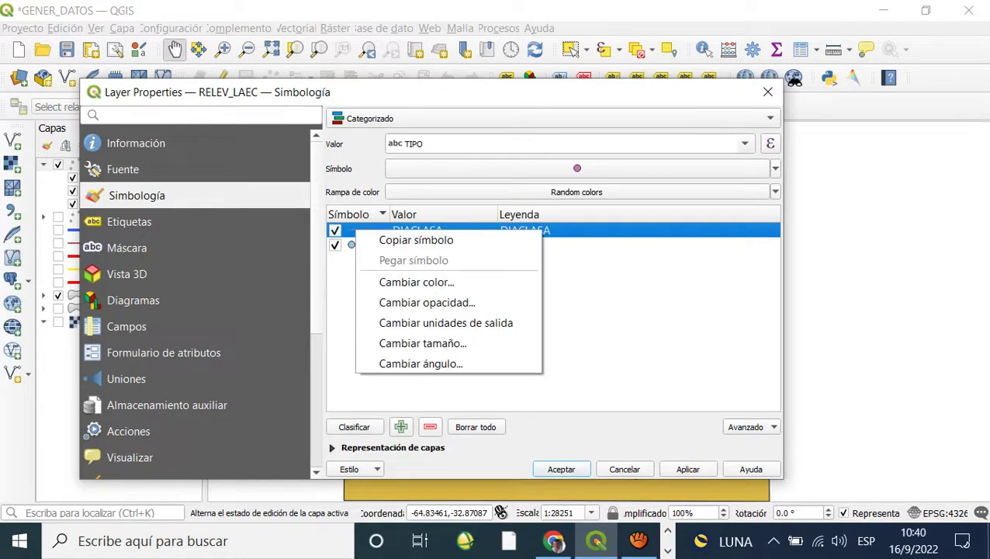
pyautogui.press('Escape')
# Set the DIACLASA SVG marker's fill color to black and its width and height to 8 mm
pyautogui.doubleClick(351, 230)
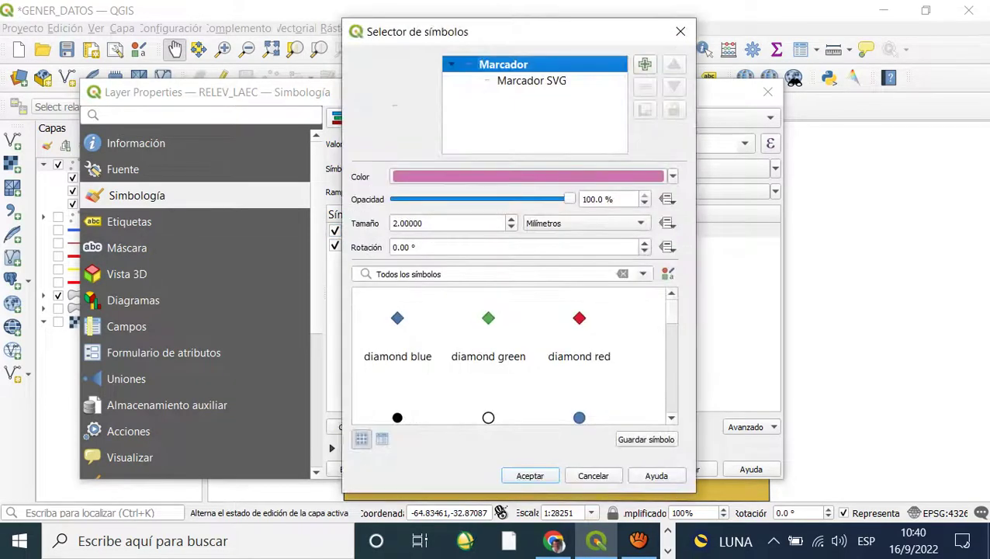
pyautogui.click(531, 81)
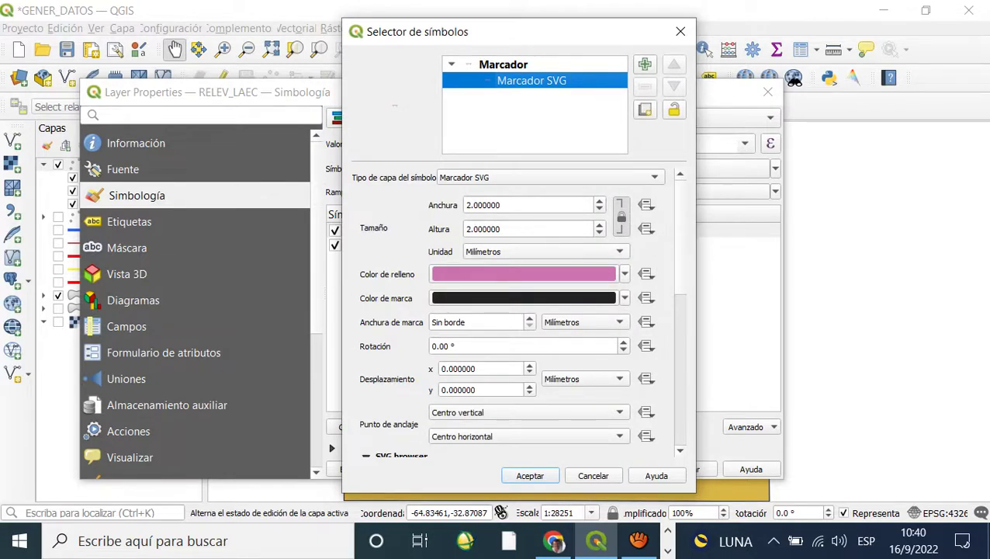
pyautogui.click(624, 274)
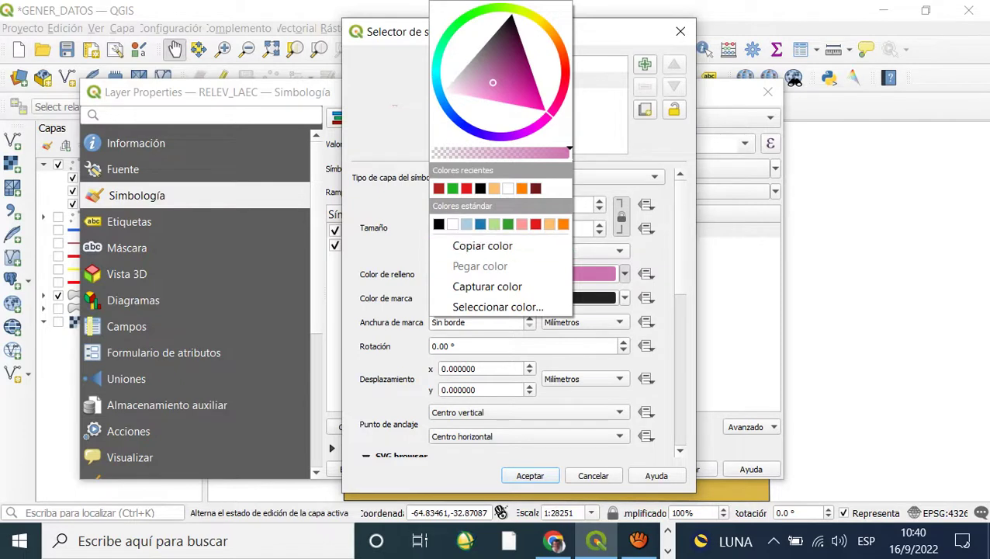
pyautogui.click(439, 225)
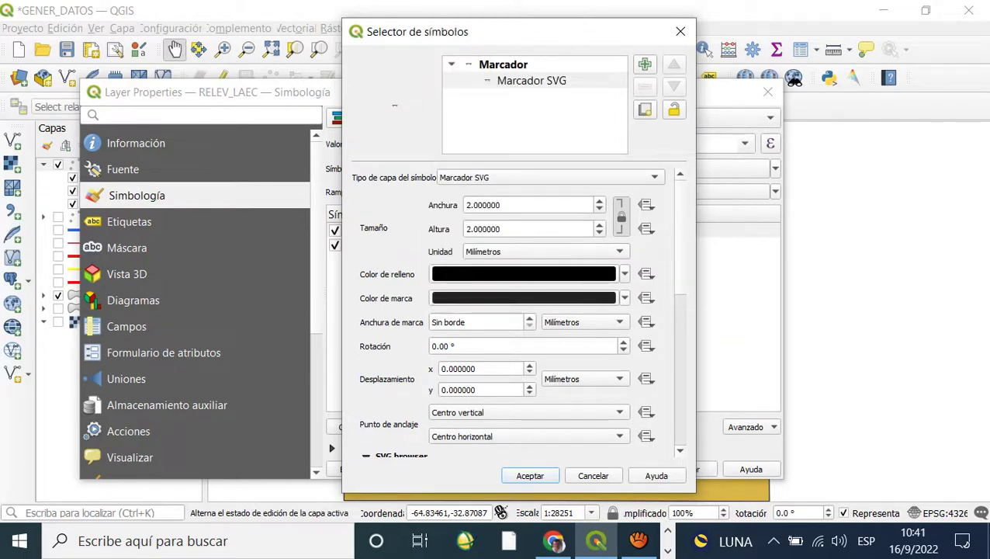
pyautogui.doubleClick(483, 205)
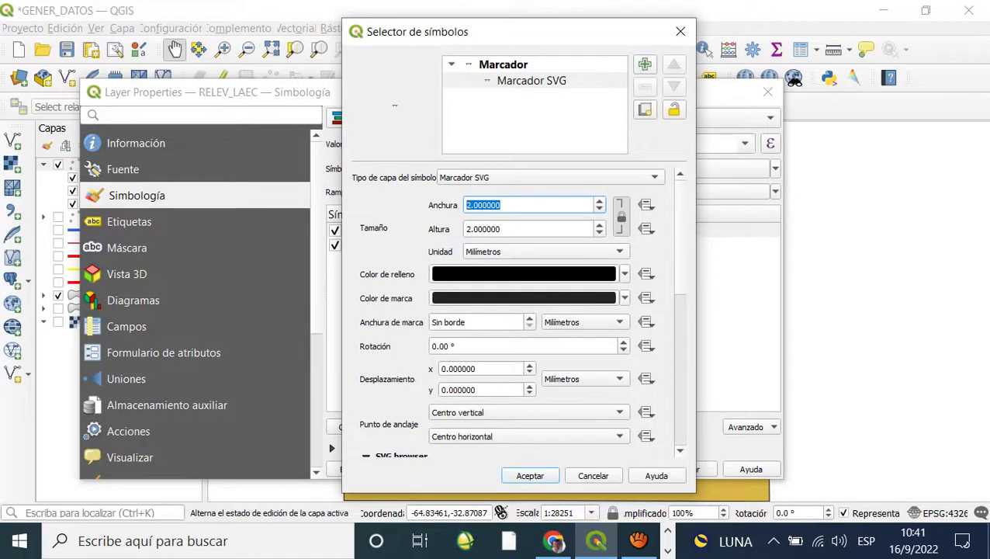
pyautogui.write('8')
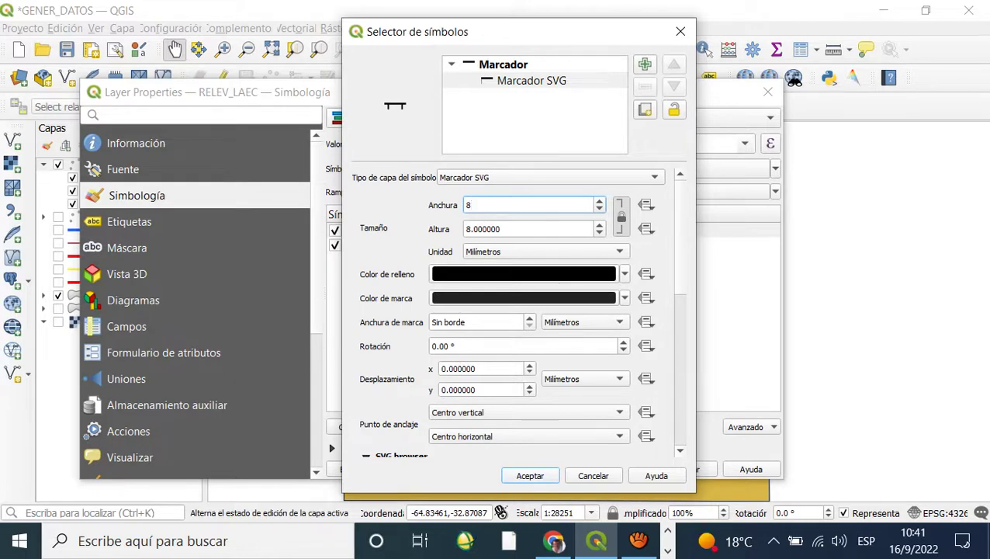
pyautogui.press('Return')
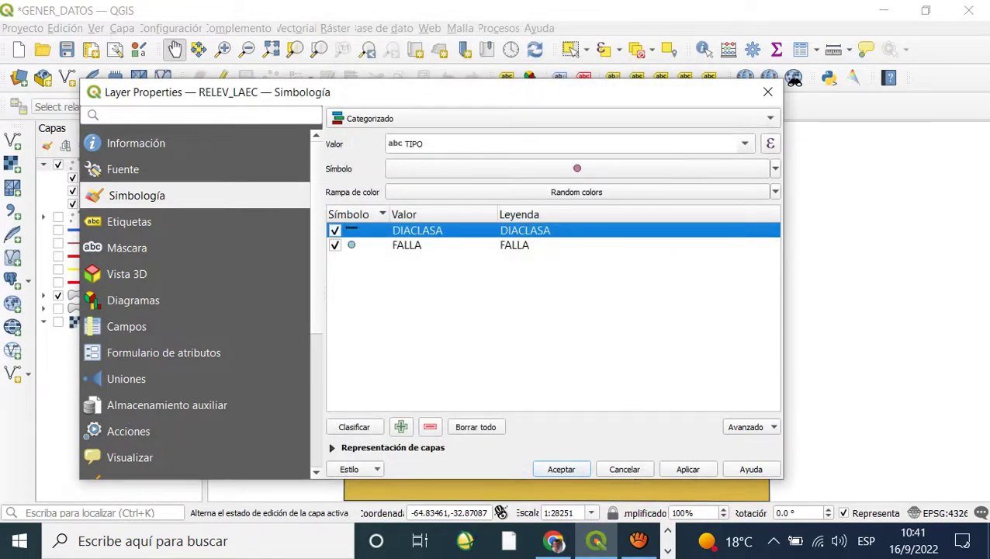
# Define the rotation of the DIACLASA SVG marker by the DBZ attribute field
pyautogui.rightClick(350, 232)
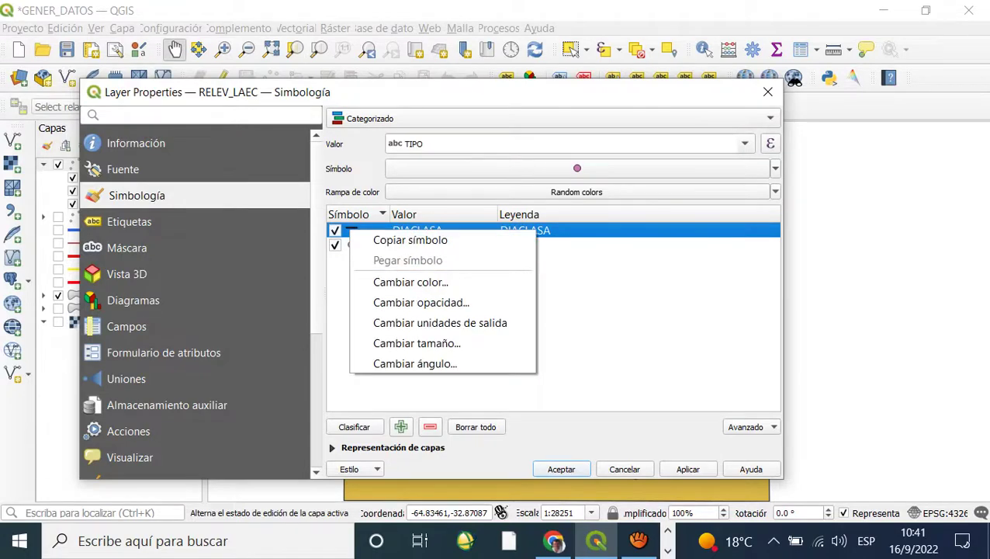
pyautogui.doubleClick(351, 231)
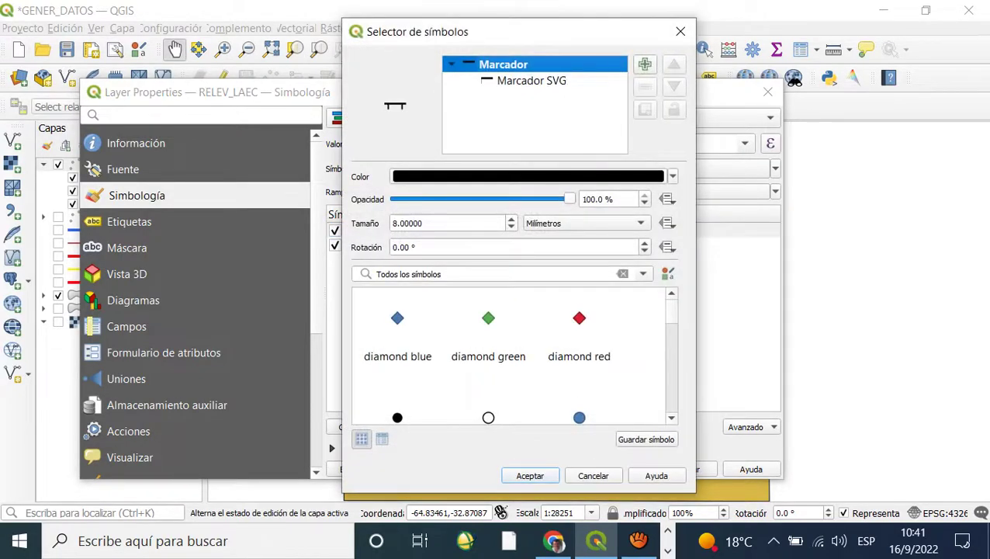
pyautogui.click(531, 81)
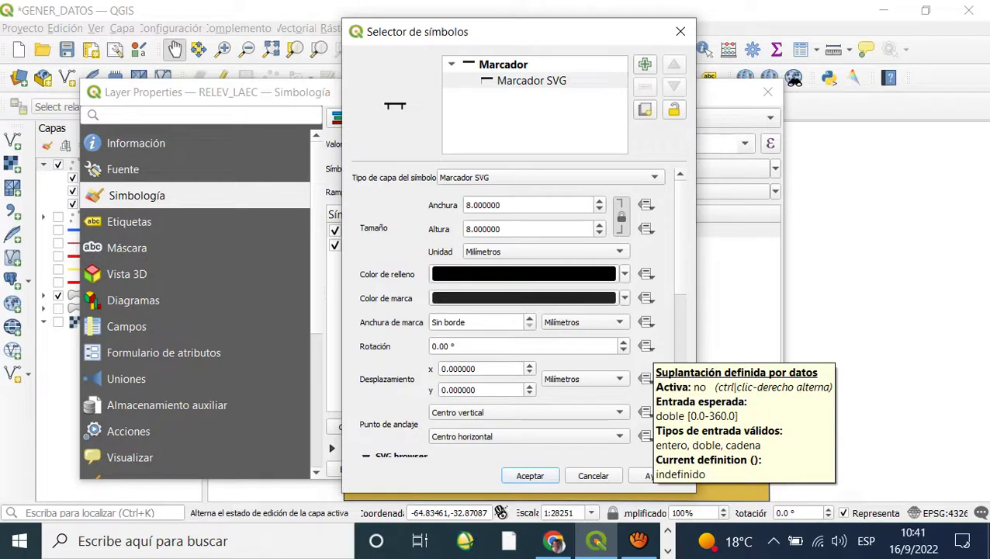
pyautogui.click(646, 346)
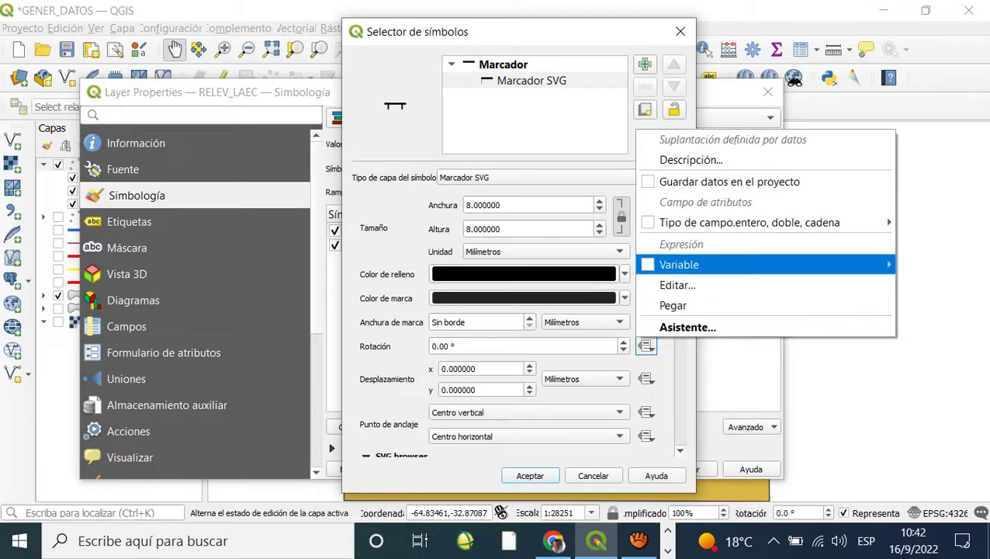
pyautogui.moveTo(683, 264)
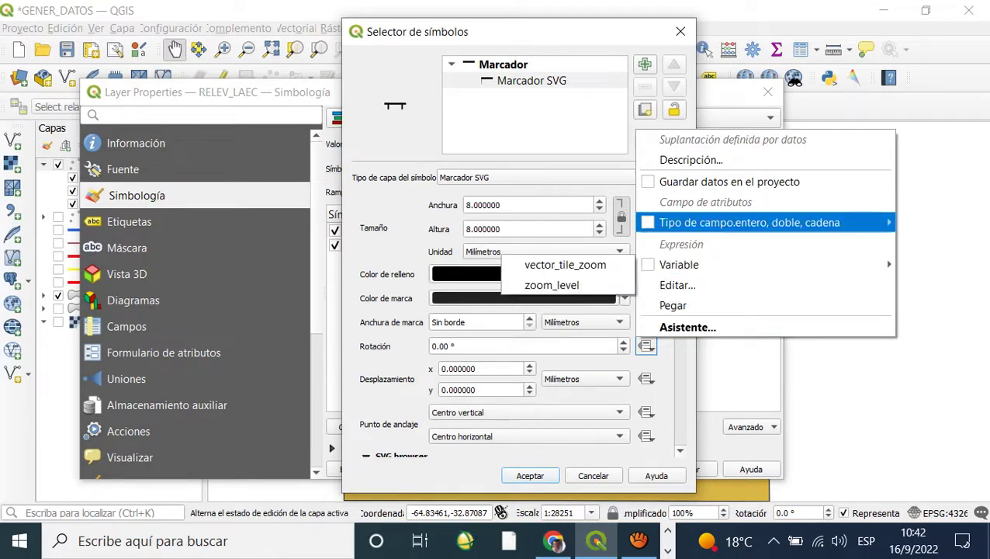
pyautogui.moveTo(749, 223)
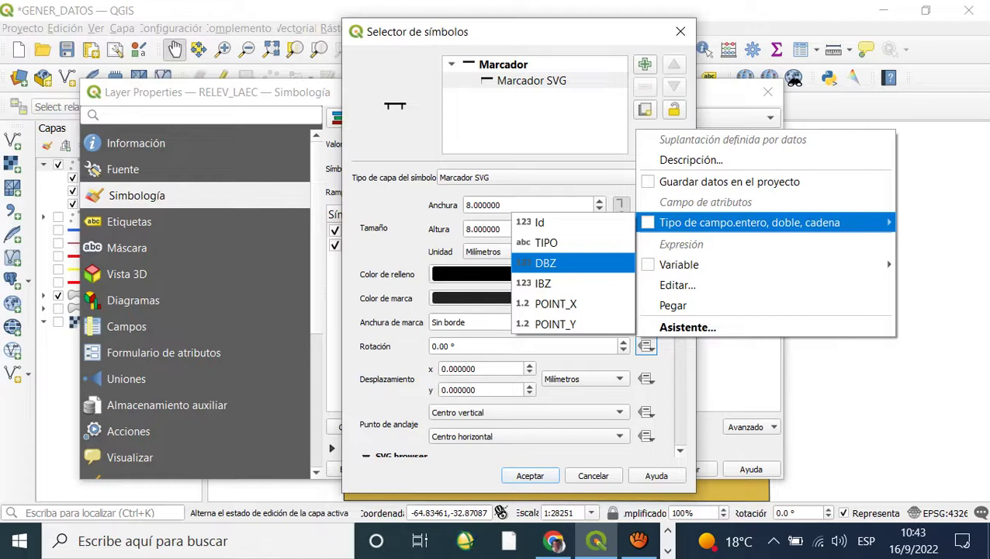
pyautogui.click(558, 263)
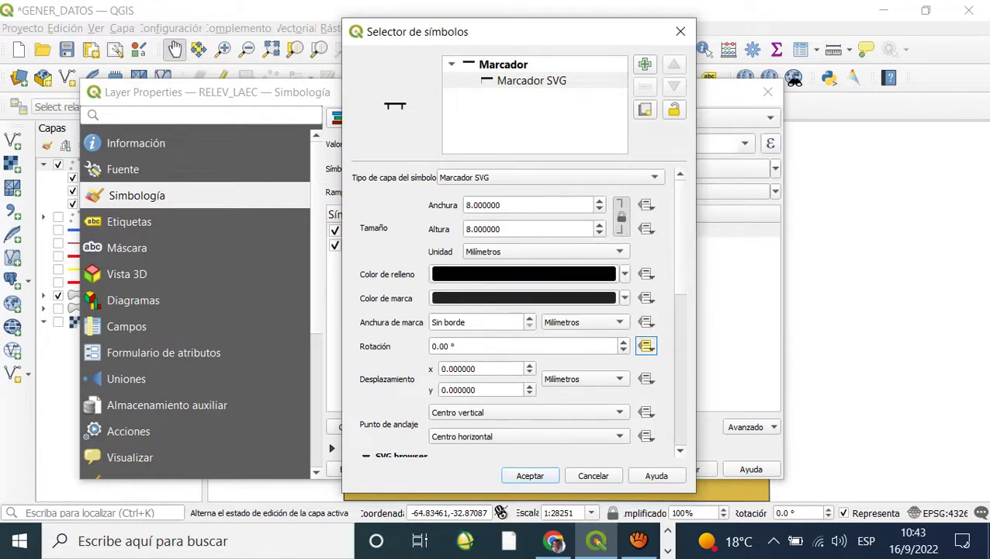
pyautogui.press('Return')
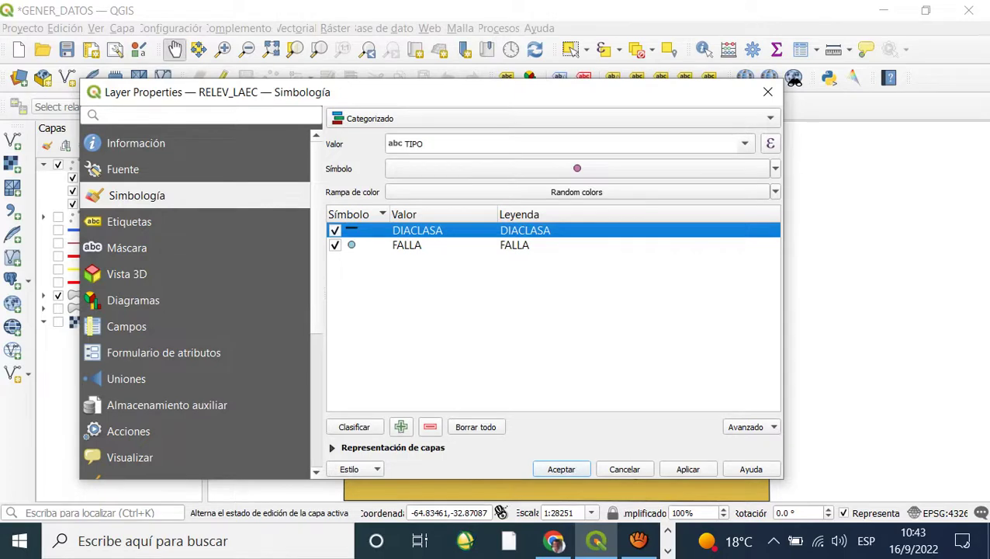
# Change the FALLA category's simple marker to an SVG marker with a width and height of 10 mm
pyautogui.doubleClick(406, 244)
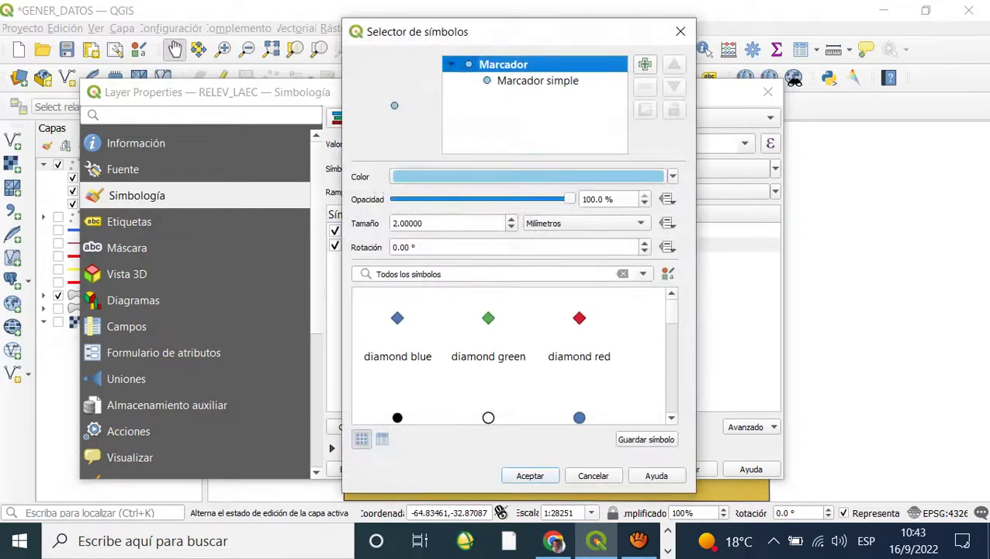
pyautogui.click(538, 81)
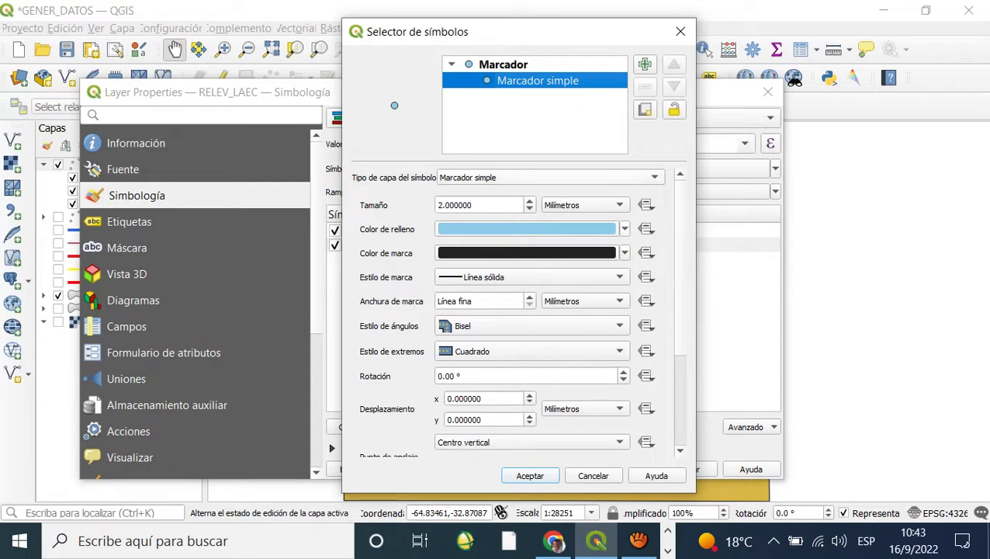
pyautogui.click(550, 177)
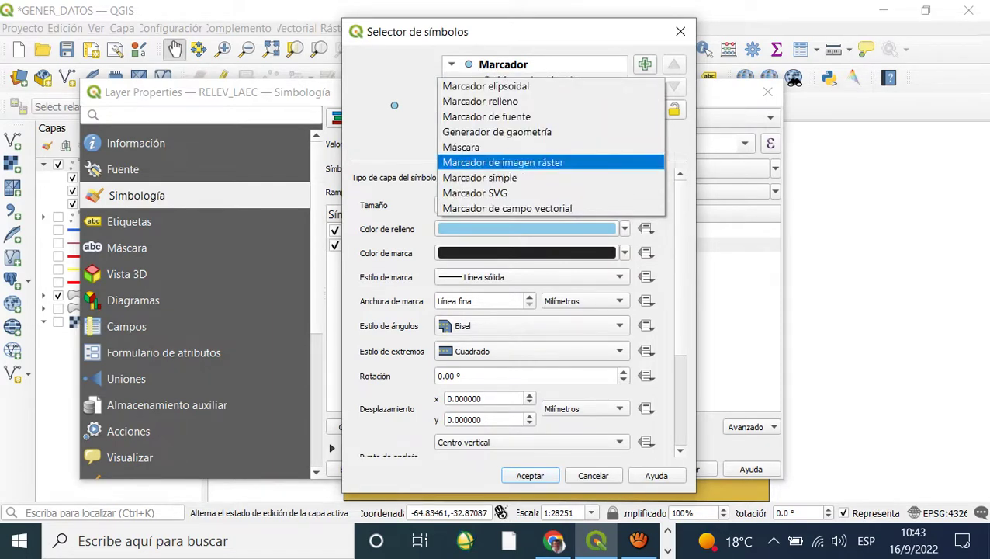
pyautogui.press('Escape')
pyautogui.press('Up')
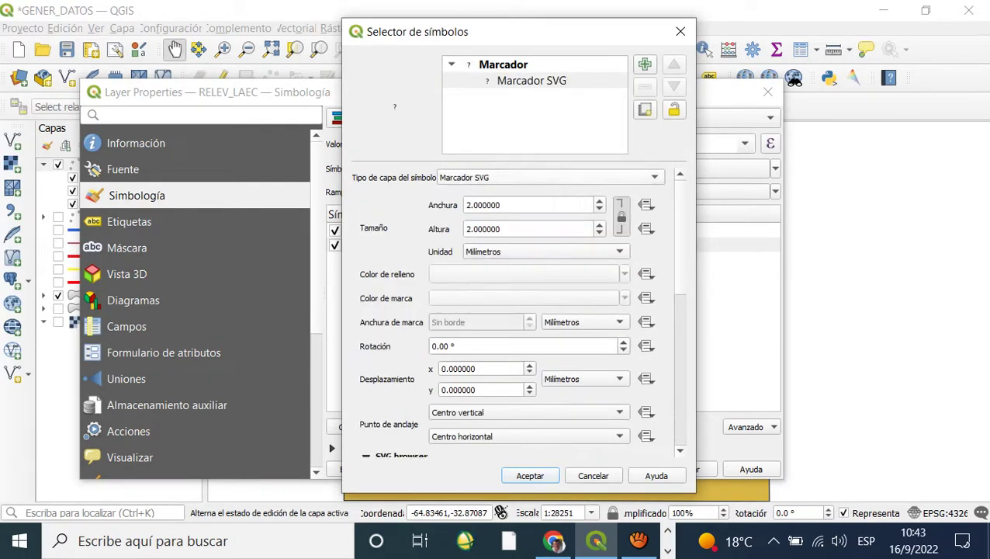
pyautogui.press('Tab')
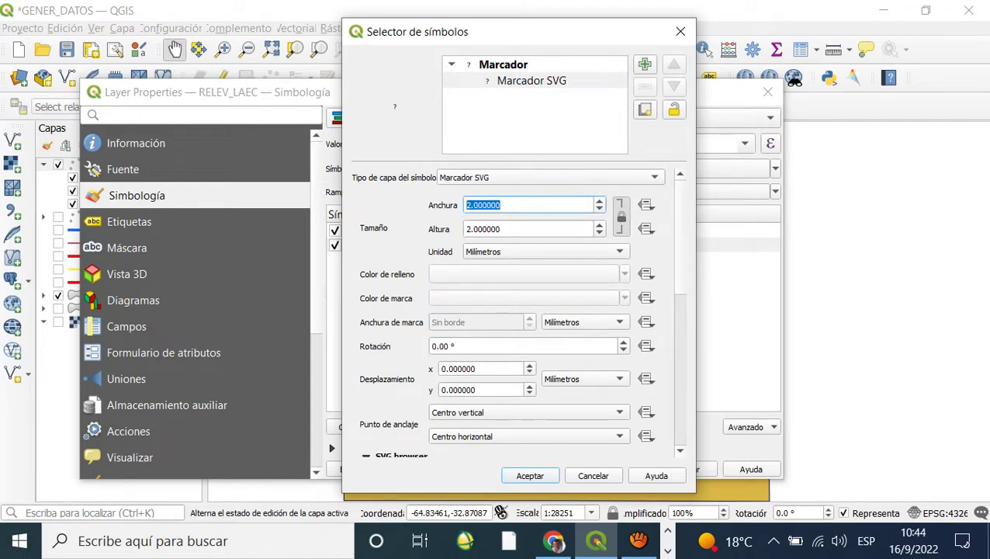
pyautogui.write('10')
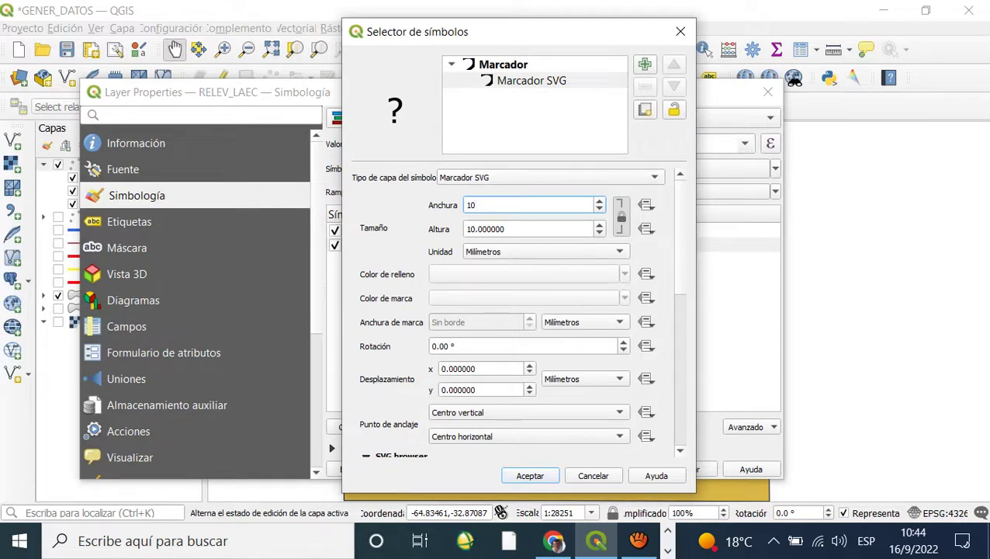
pyautogui.press('Tab')
# Choose the bench-shaped image for the FALLA SVG marker and set its fill color to red
pyautogui.scroll(-5, 520, 311)
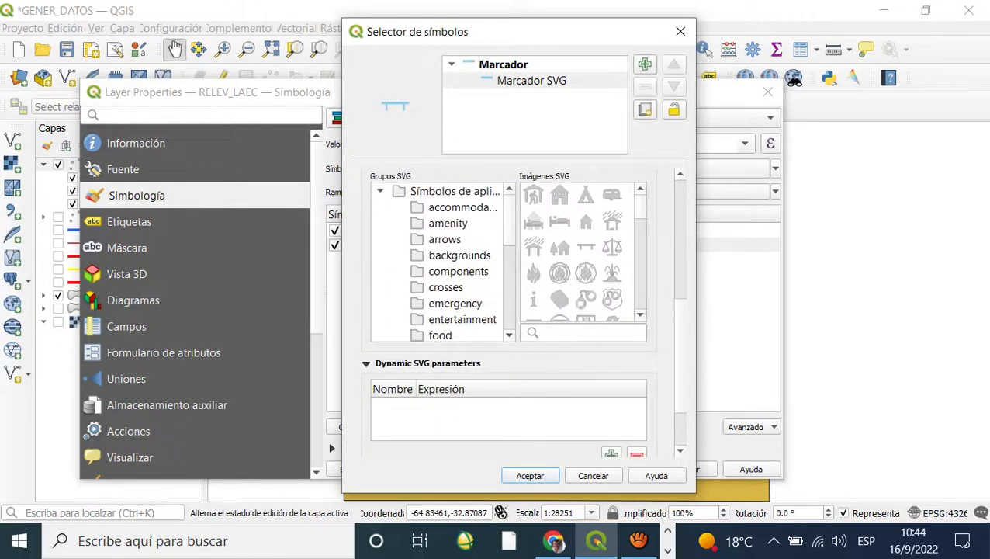
pyautogui.scroll(5, 512, 310)
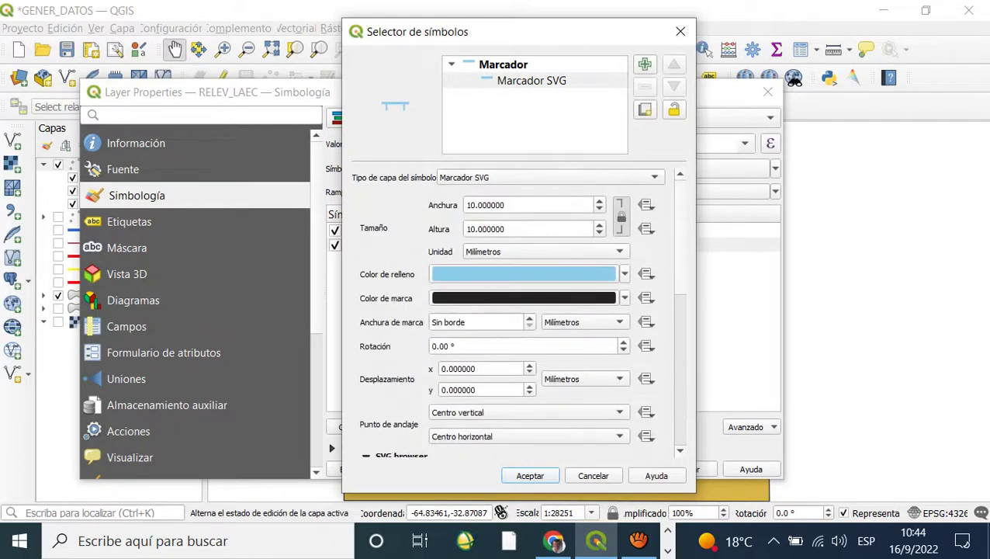
pyautogui.click(624, 273)
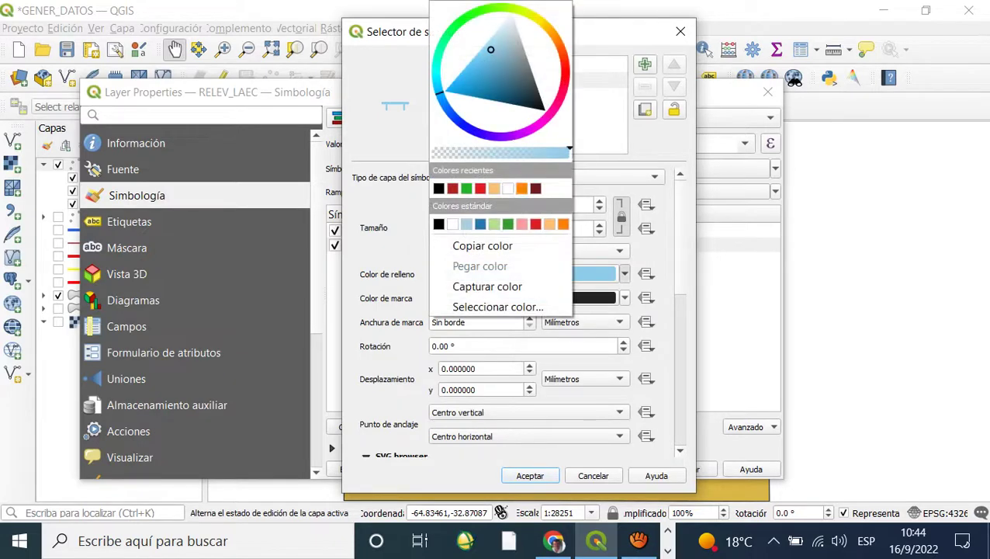
pyautogui.click(481, 188)
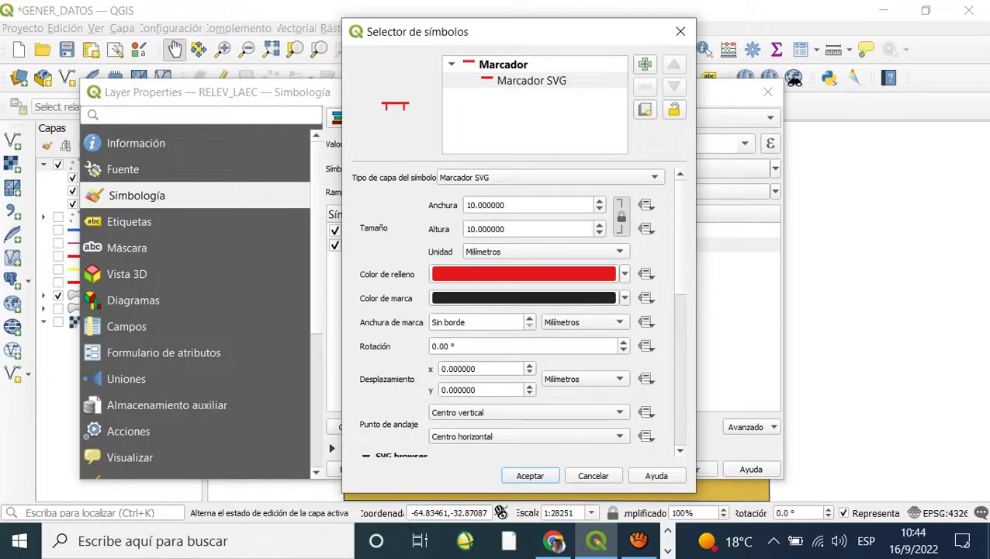
# Define the FALLA marker's rotation by the DBZ attribute field and apply the symbology to the RELEV_LAEC layer
pyautogui.click(646, 346)
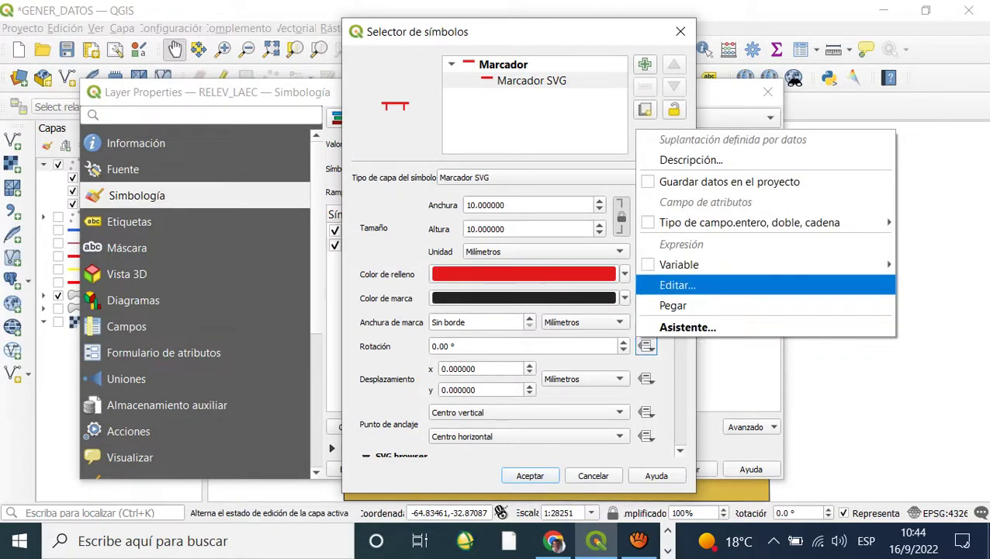
pyautogui.moveTo(750, 222)
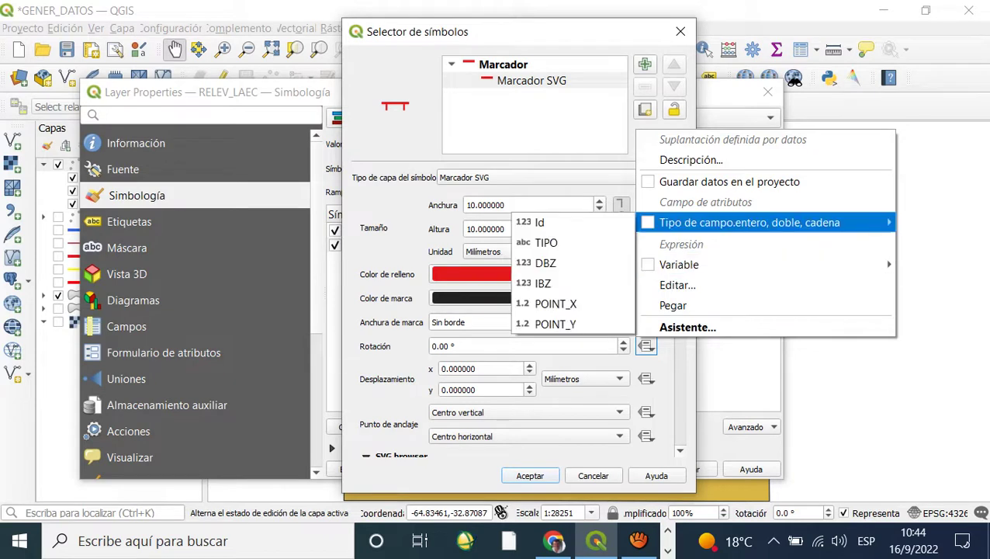
pyautogui.click(546, 263)
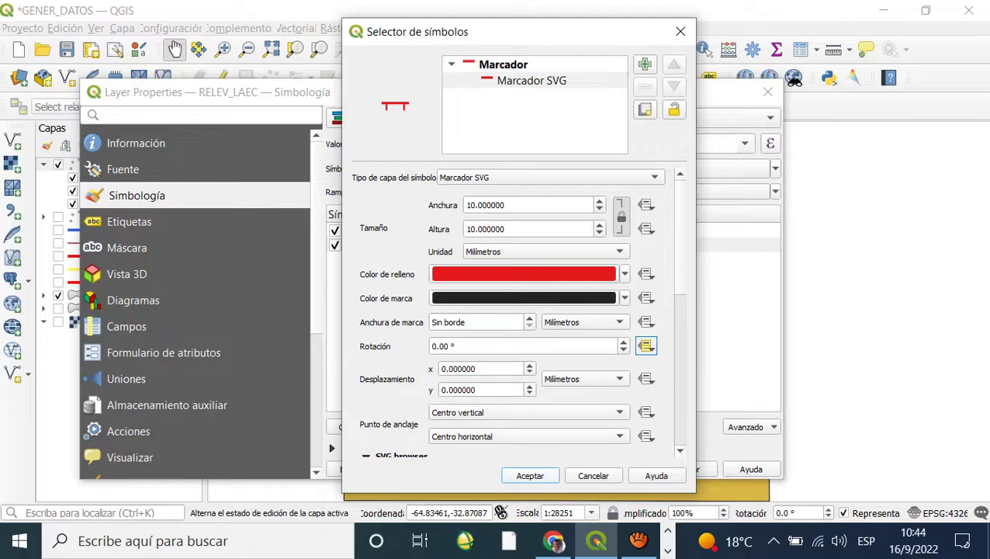
pyautogui.click(530, 475)
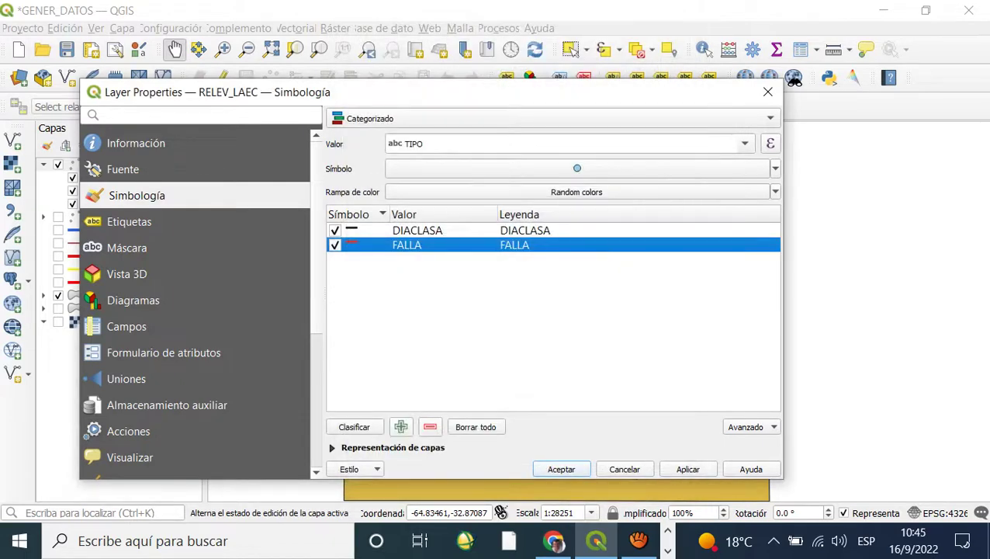
pyautogui.click(687, 468)
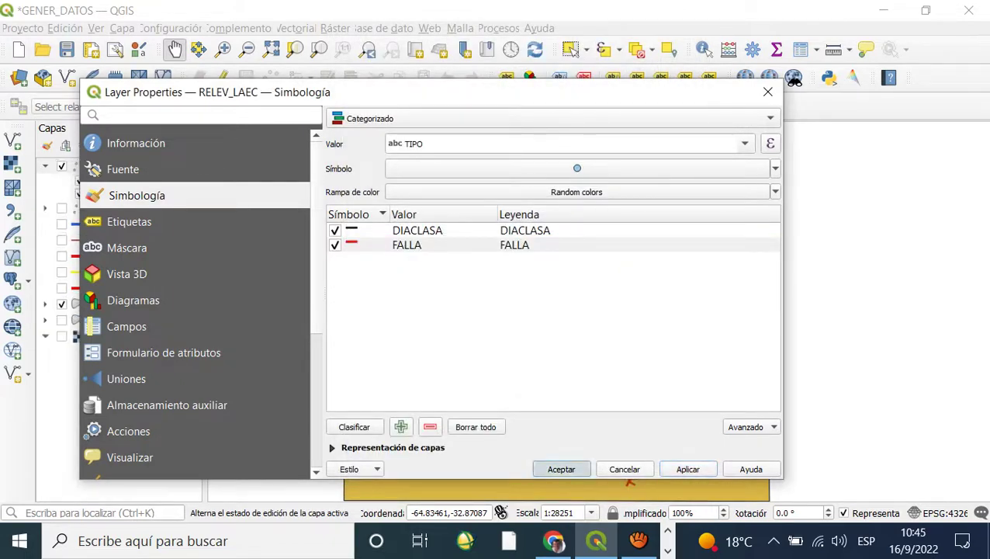
pyautogui.click(561, 469)
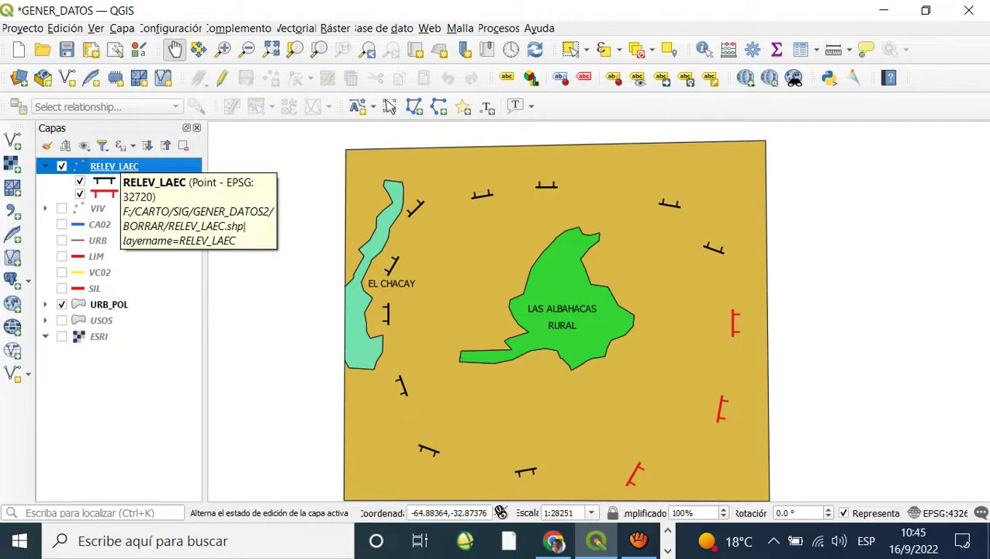
# Enable Single Labels in the label properties of the RELEV_LAEC layer
pyautogui.rightClick(116, 166)
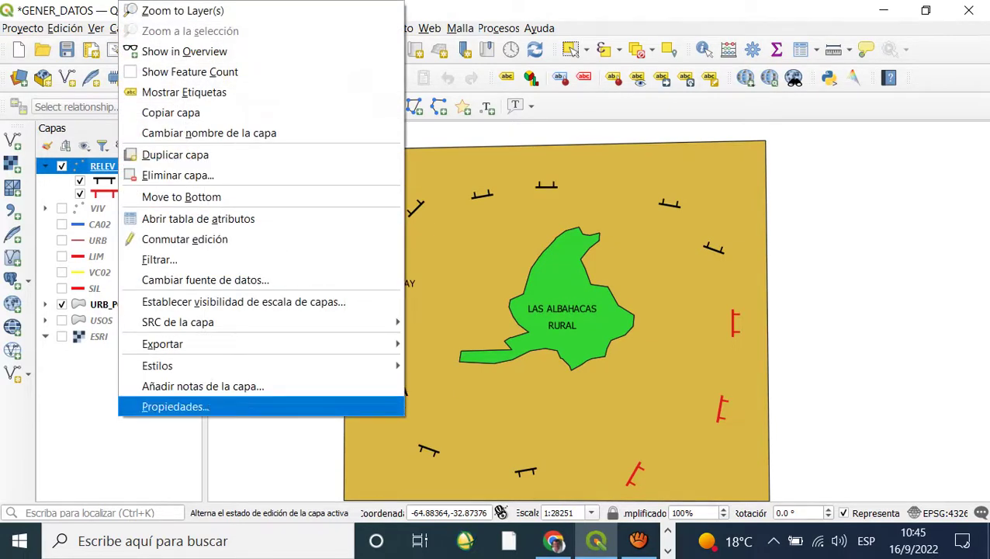
pyautogui.press('Return')
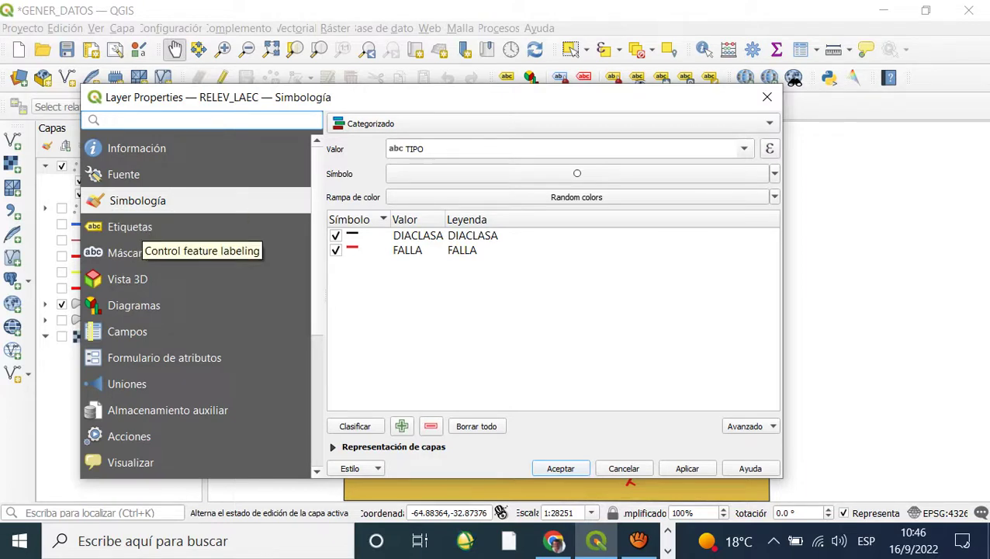
pyautogui.click(133, 228)
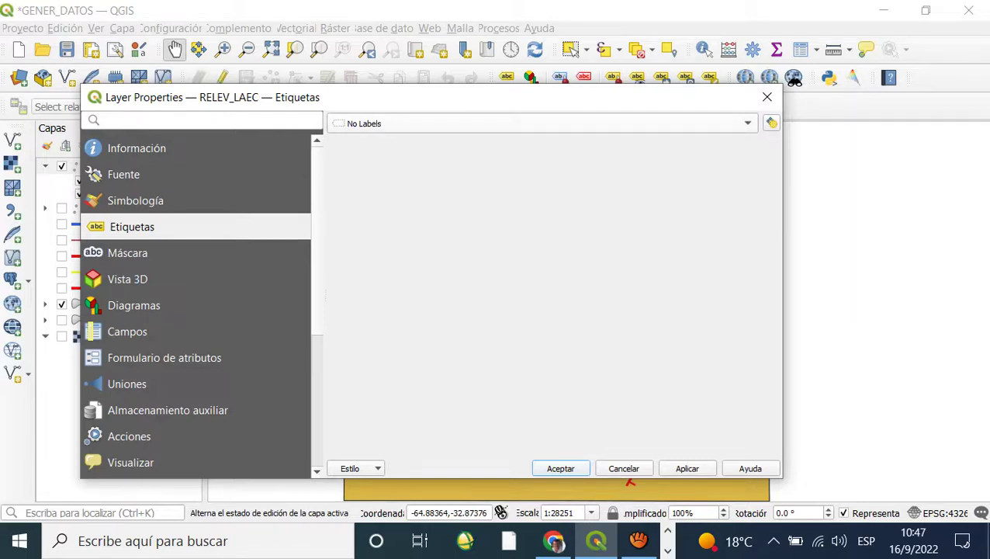
pyautogui.hotkey('alt', 'Down')
pyautogui.press('Down')
pyautogui.press('Down')
pyautogui.press('Up')
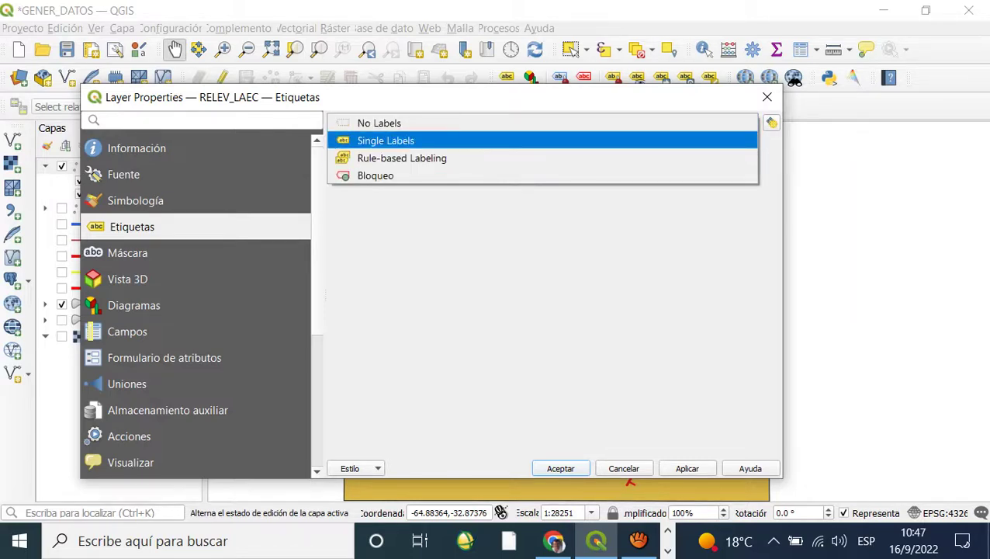
pyautogui.press('Up')
pyautogui.press('Down')
pyautogui.press('Return')
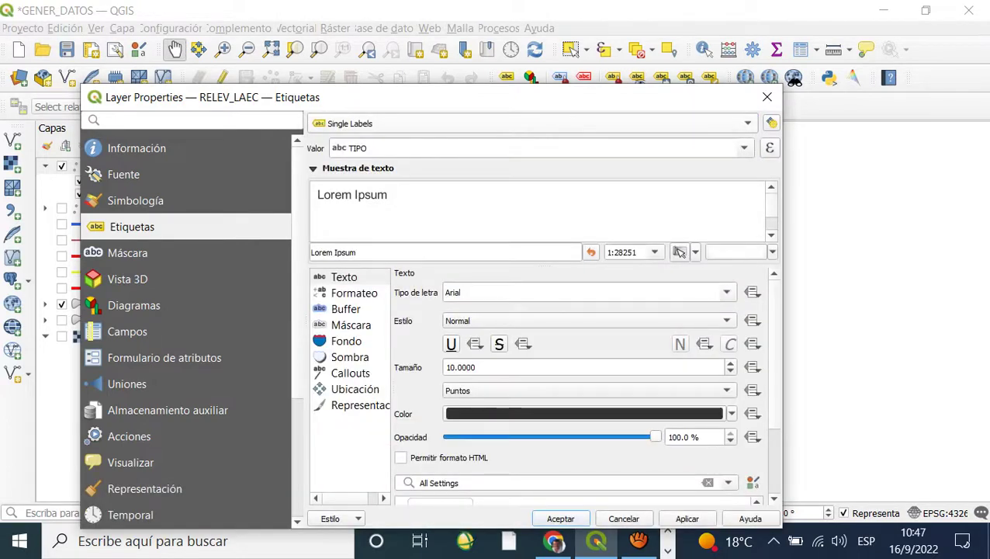
# Label the RELEV_LAEC points with the DBZ field and apply the labeling
pyautogui.press('Tab')
pyautogui.hotkey('alt', 'Down')
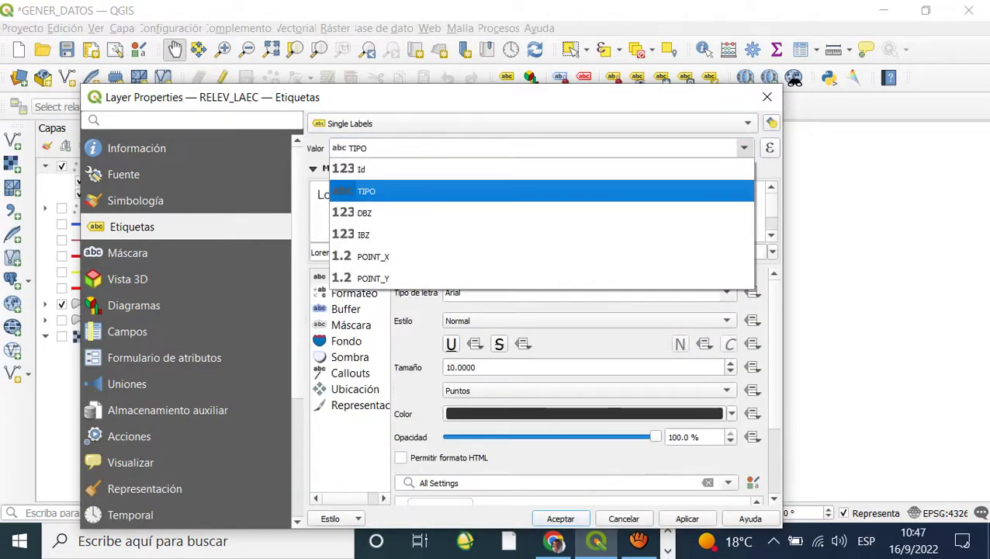
pyautogui.press('Up')
pyautogui.press('Down')
pyautogui.press('Down')
pyautogui.press('Return')
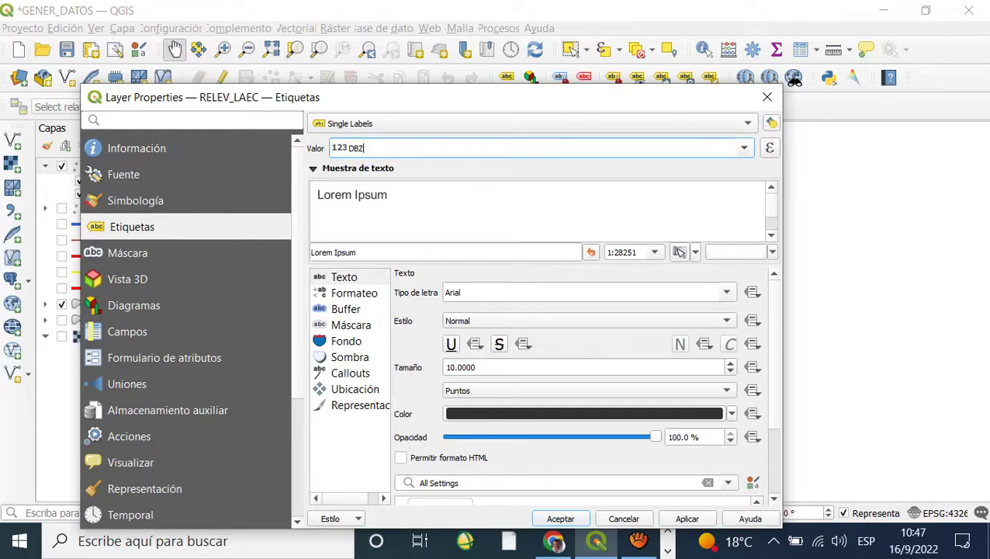
pyautogui.click(687, 519)
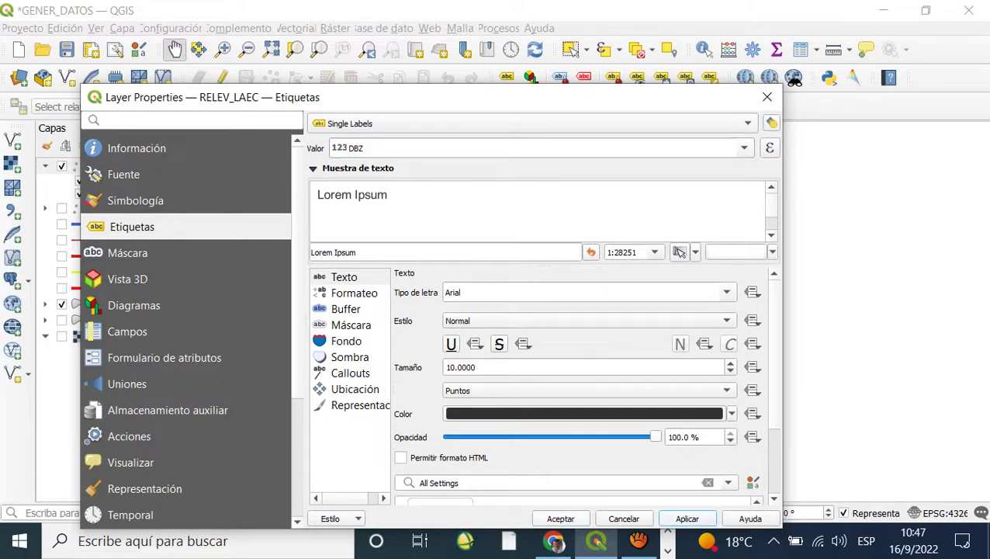
pyautogui.click(561, 518)
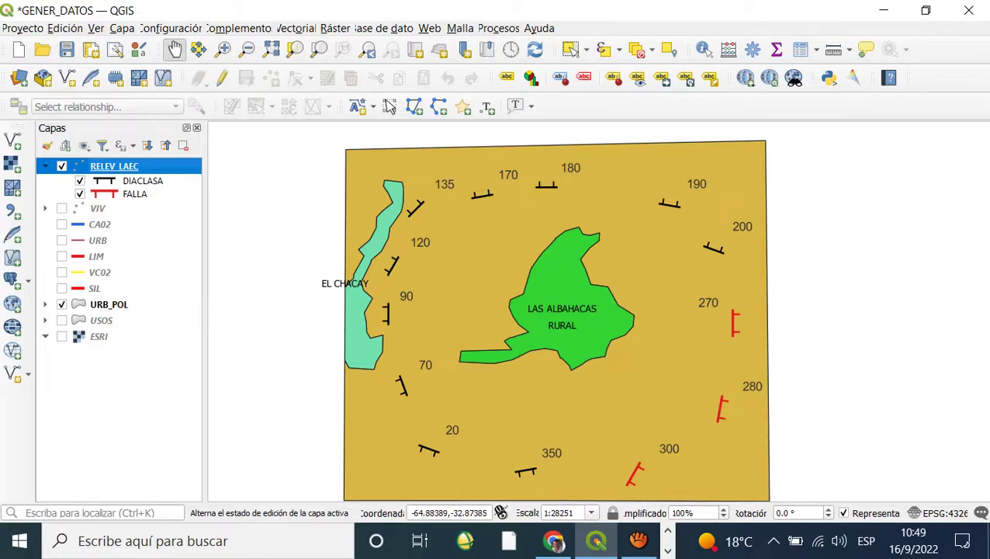
# Open the RELEV_LAEC attribute table, widen it to show all fields, and enable editing
pyautogui.rightClick(111, 166)
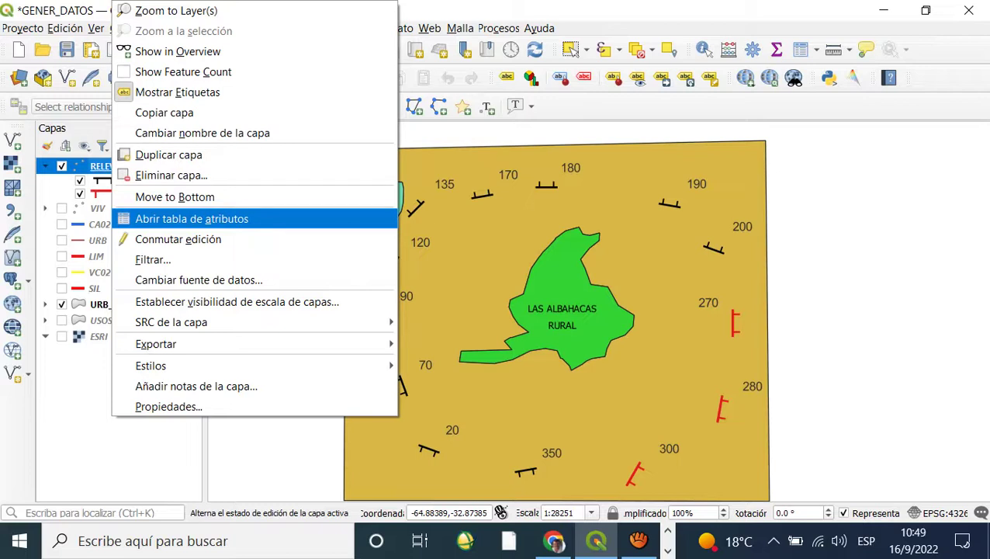
pyautogui.click(192, 218)
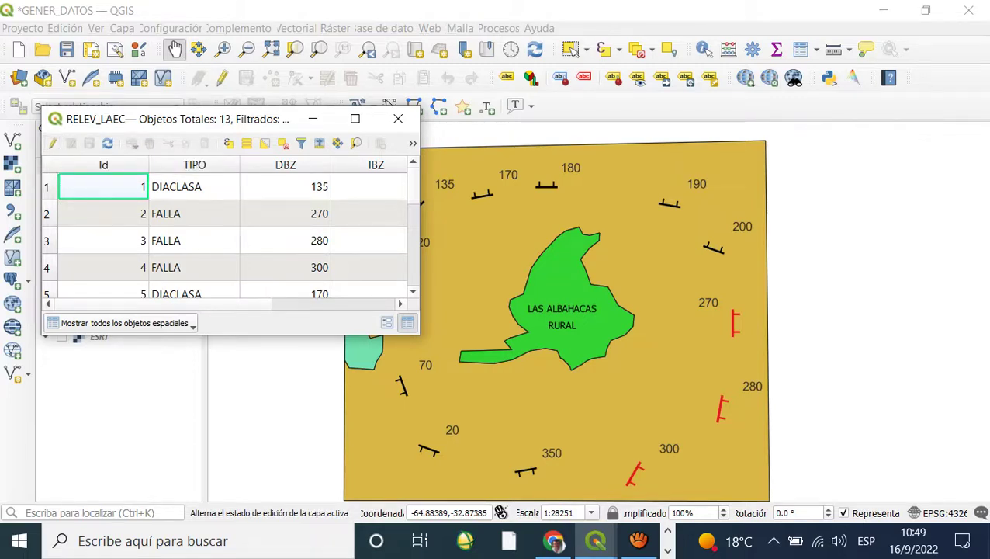
pyautogui.moveTo(418, 225); pyautogui.dragTo(775, 225)
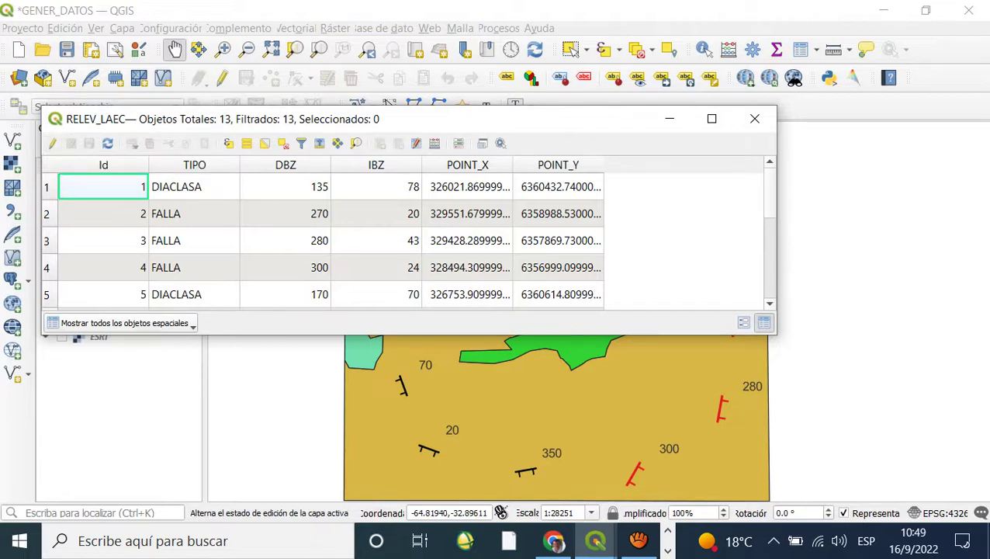
pyautogui.click(743, 323)
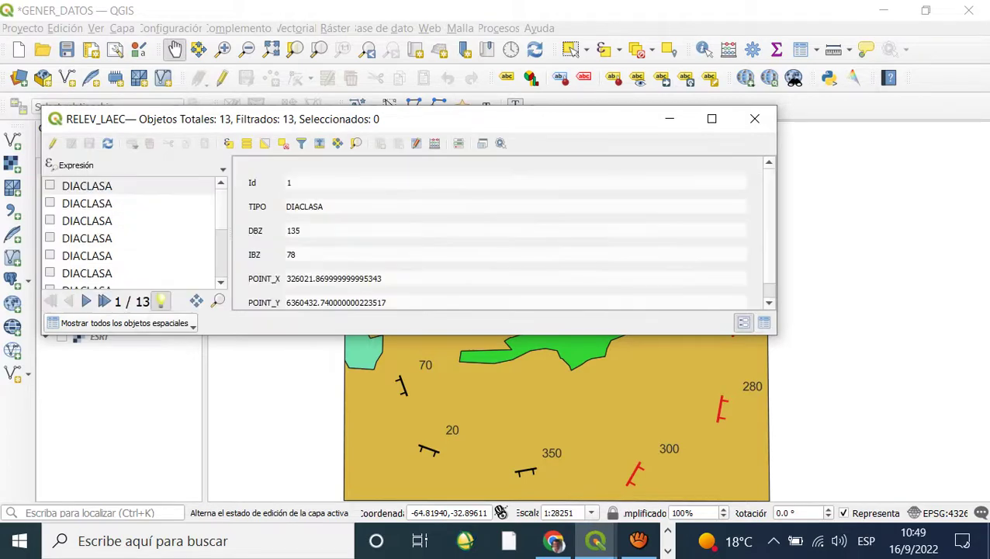
pyautogui.click(763, 323)
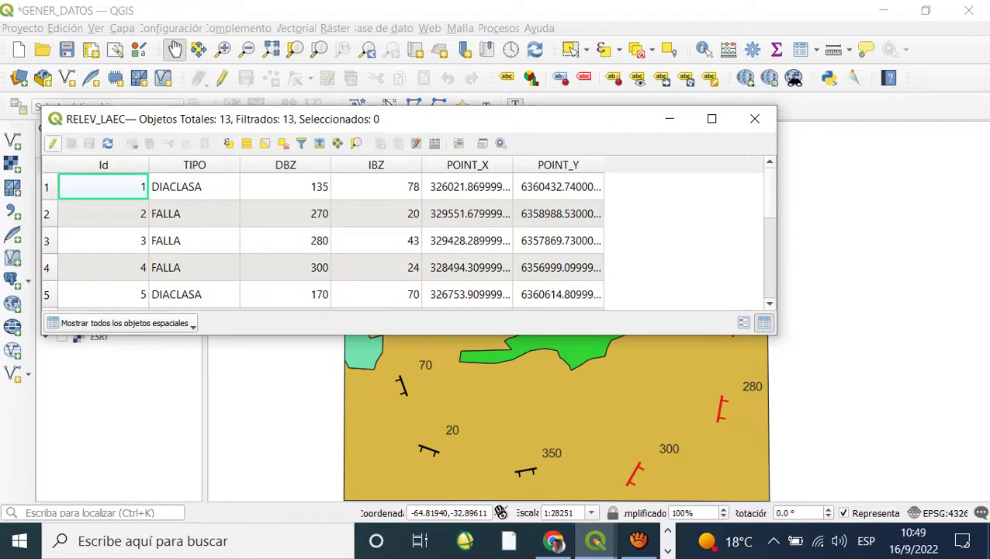
pyautogui.click(53, 142)
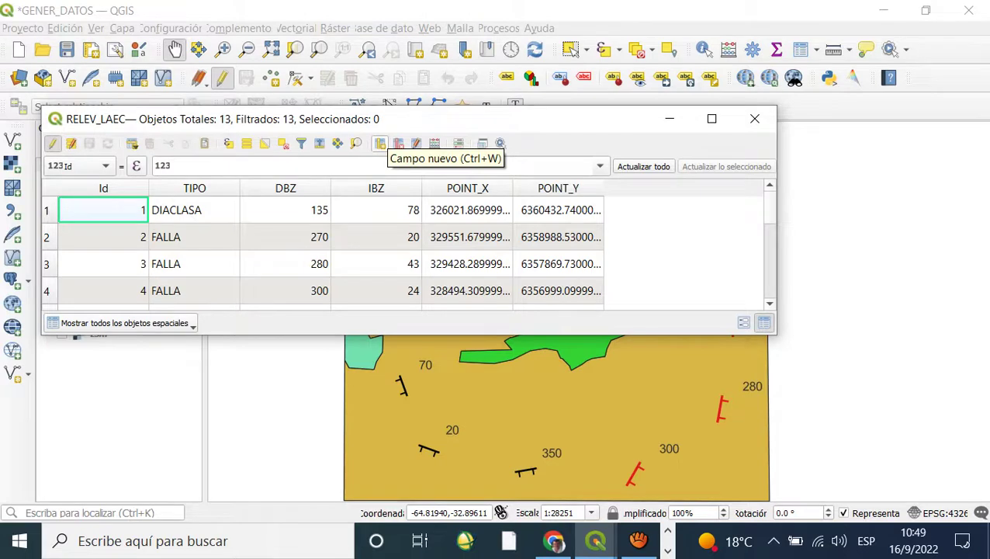
# Start a new field in the RELEV_LAEC attribute table and name it DBZM180
pyautogui.click(379, 143)
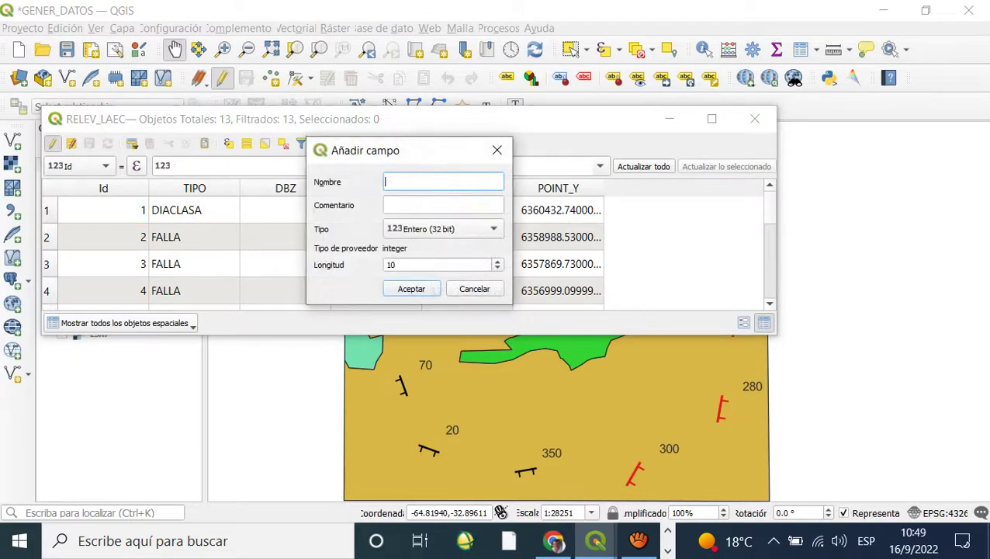
pyautogui.write('dbzm180')
pyautogui.press('BackSpace')
pyautogui.press('BackSpace')
pyautogui.press('BackSpace')
pyautogui.press('BackSpace')
pyautogui.press('BackSpace')
pyautogui.press('BackSpace')
pyautogui.press('BackSpace')
pyautogui.write('DBZM180')
# Complete the DBZM180 field with the comment "DBZ más 180", type Entero (32 bit) and length 4, and add it to the table
pyautogui.click(442, 204)
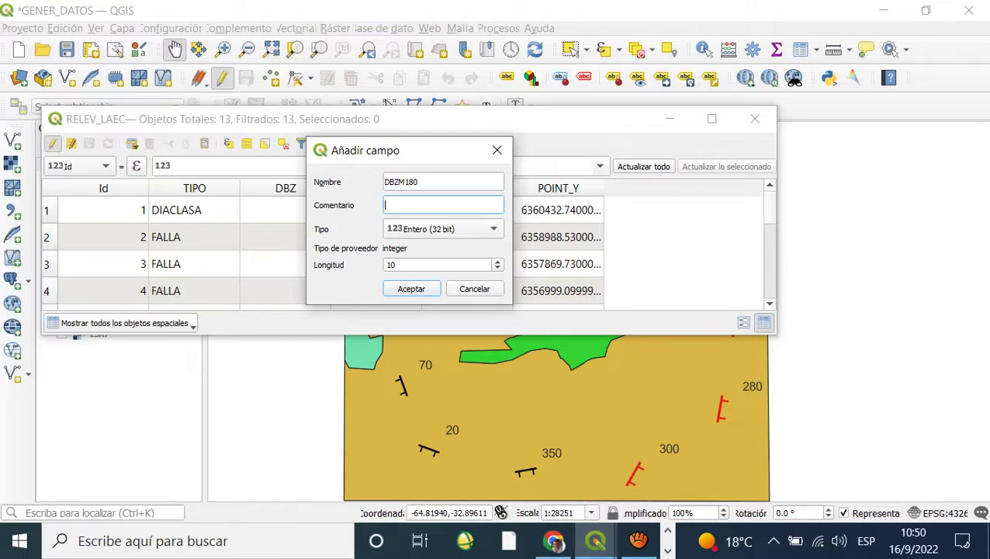
pyautogui.write('DBZ más 180')
pyautogui.click(442, 228)
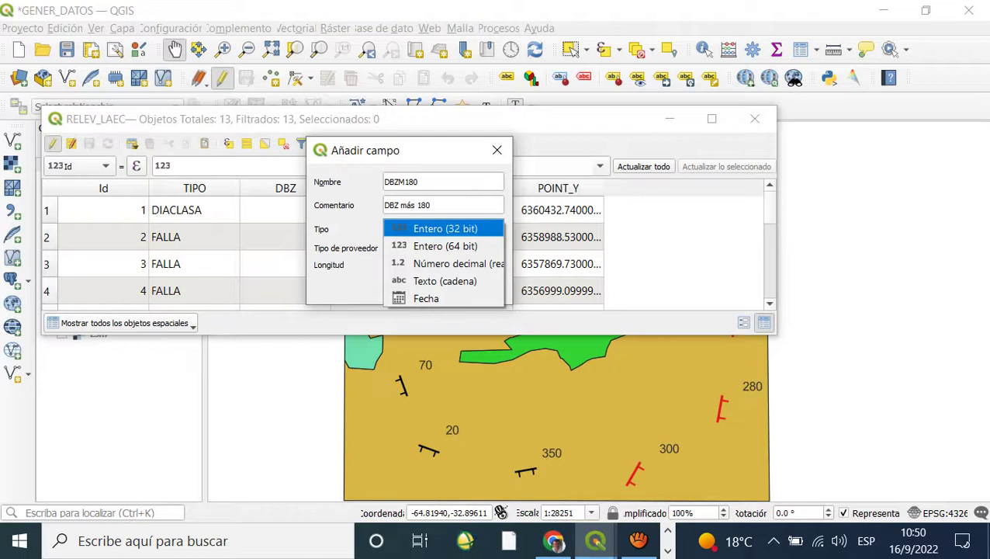
pyautogui.press('Return')
pyautogui.press('Tab')
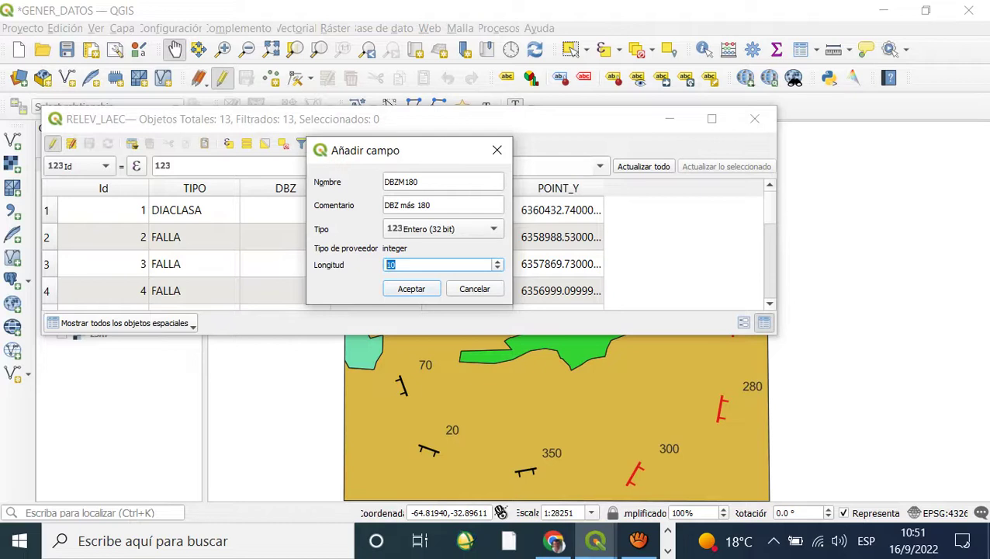
pyautogui.write('4')
pyautogui.click(411, 288)
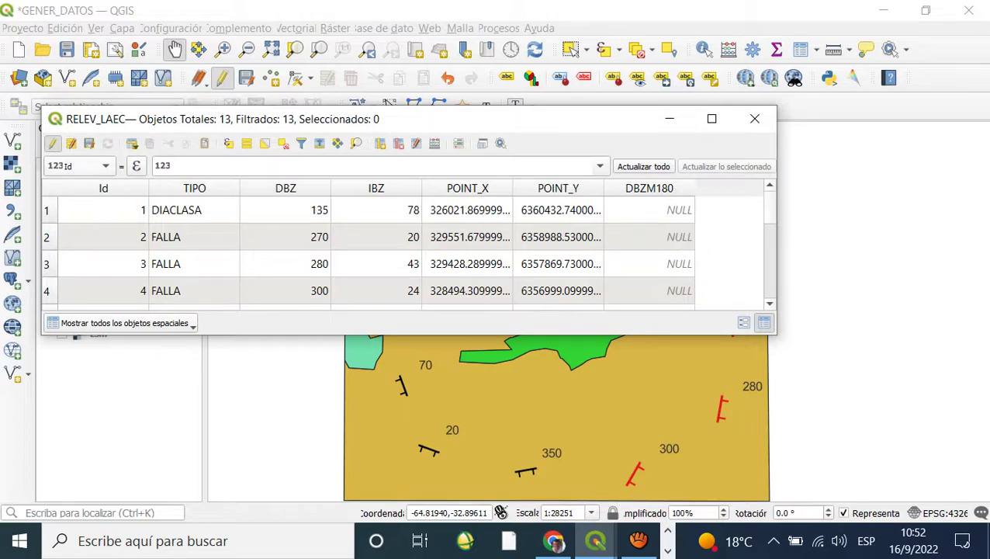
# Choose DBZM180 as the field to update in the attribute table and open the expression builder for it
pyautogui.click(78, 165)
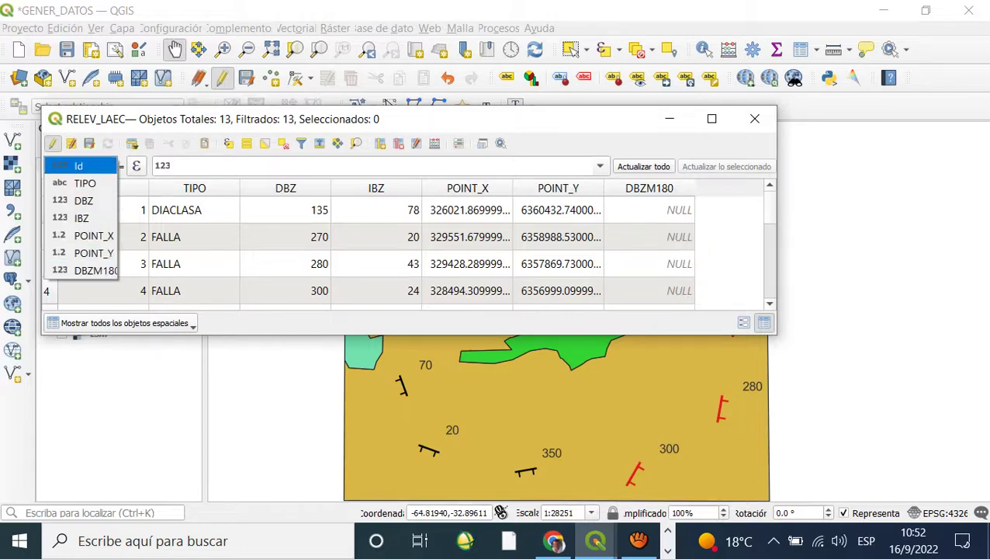
pyautogui.press('Escape')
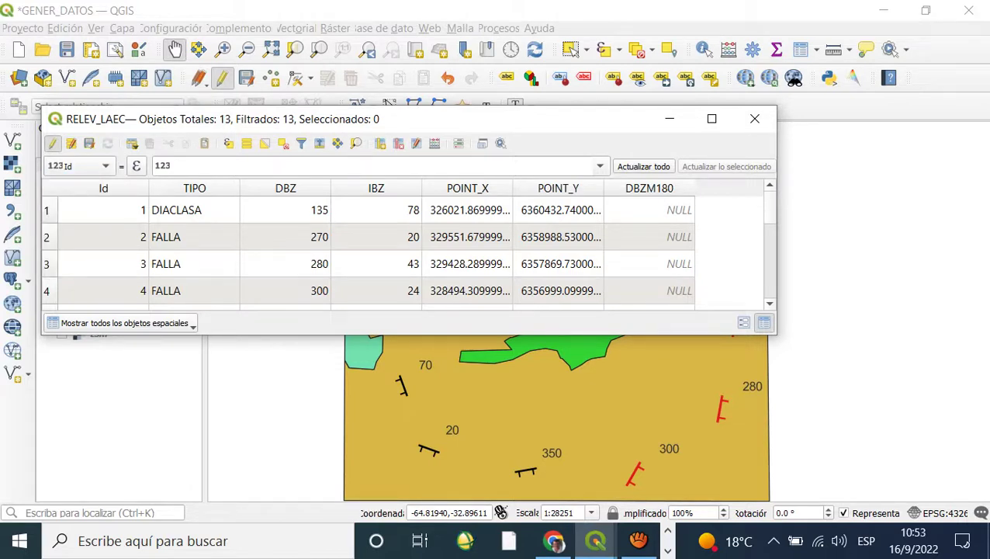
pyautogui.click(78, 165)
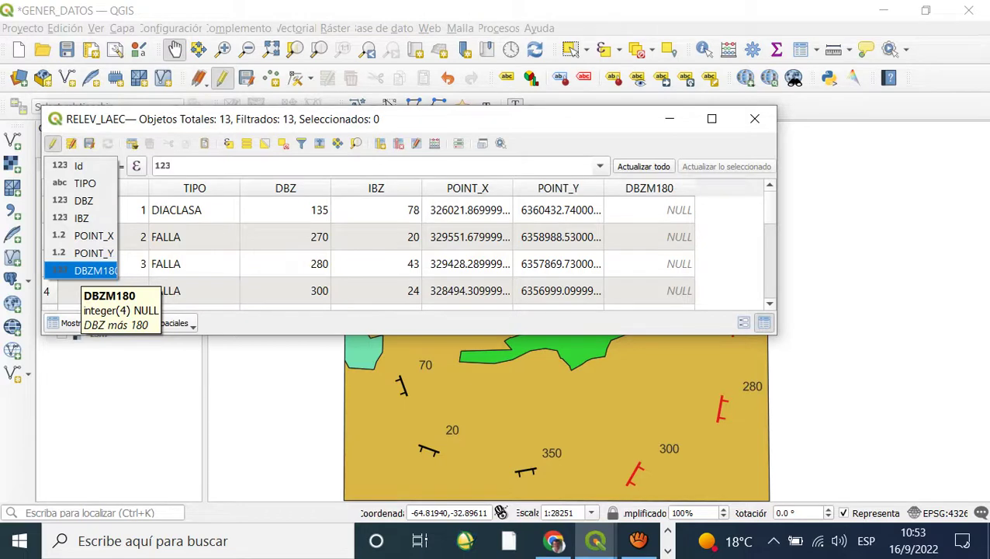
pyautogui.press('Return')
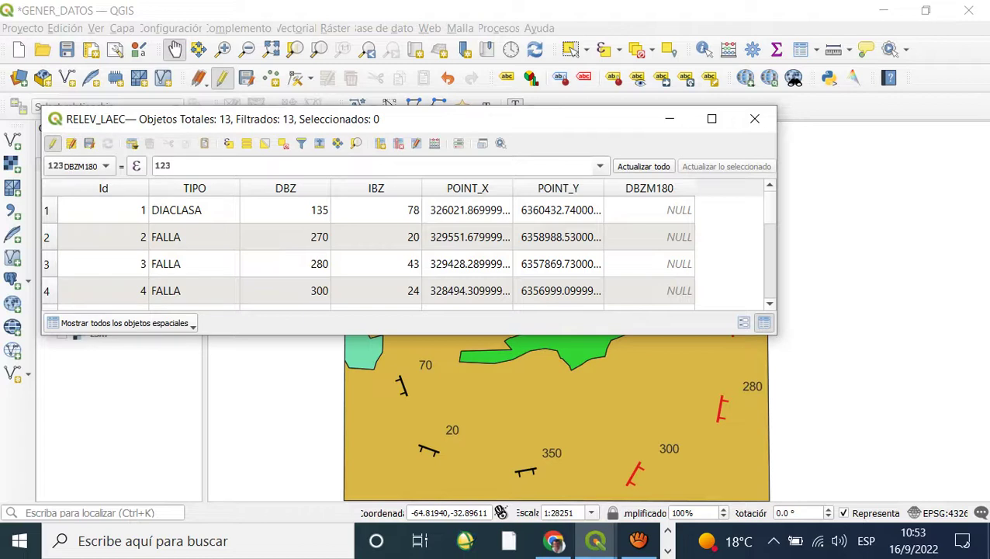
pyautogui.click(174, 165)
pyautogui.click(135, 165)
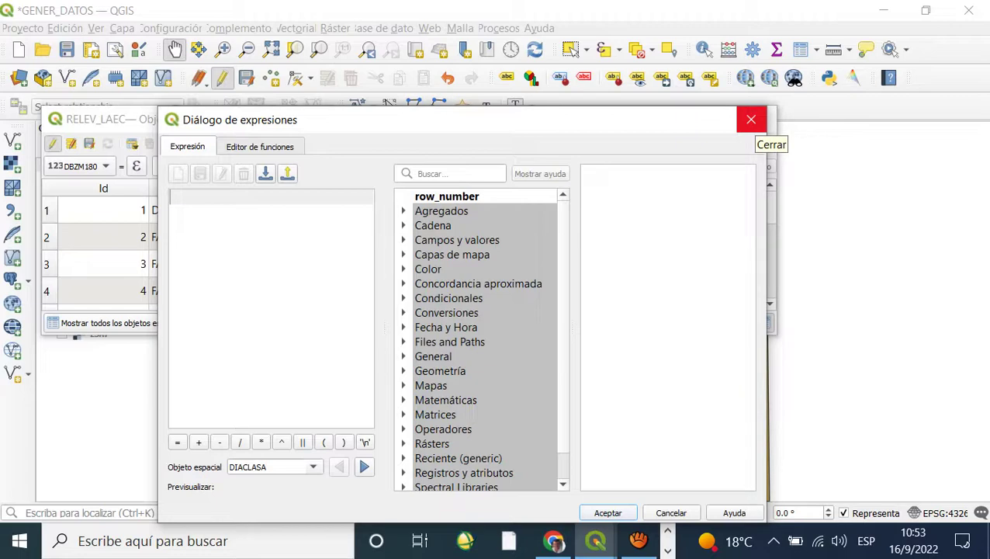
pyautogui.click(751, 119)
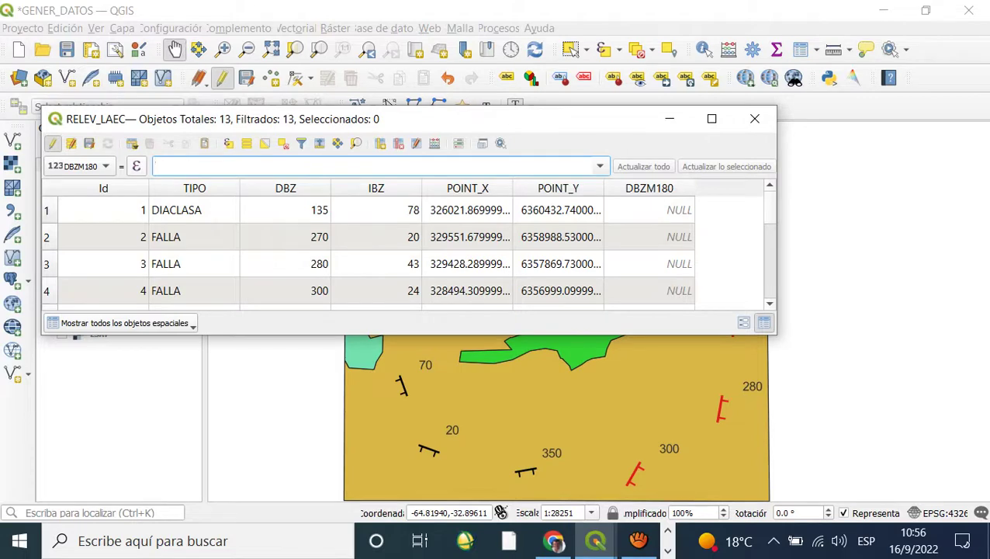
pyautogui.click(136, 166)
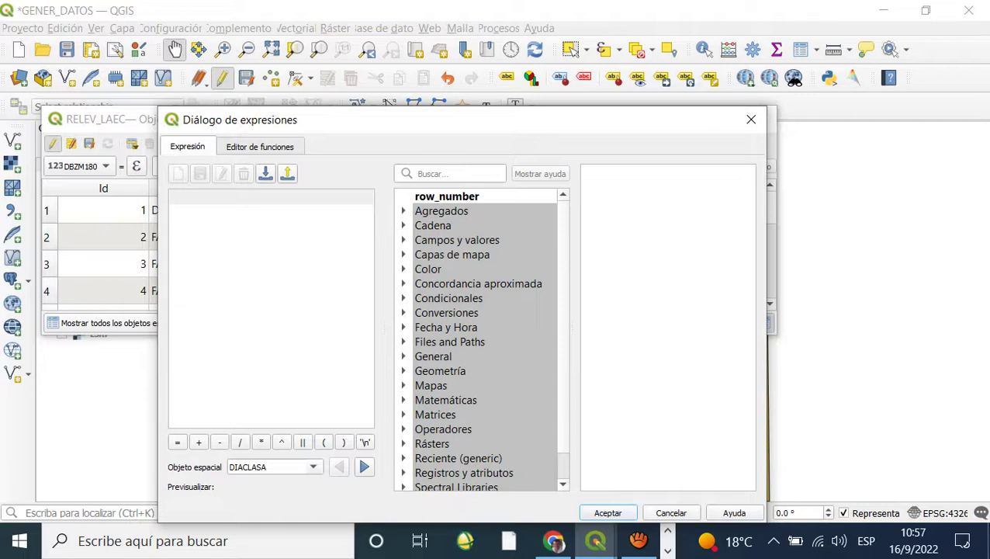
# Try building the expression "DBZ" + 180 from the fields and values list, and clear the expression
pyautogui.click(403, 239)
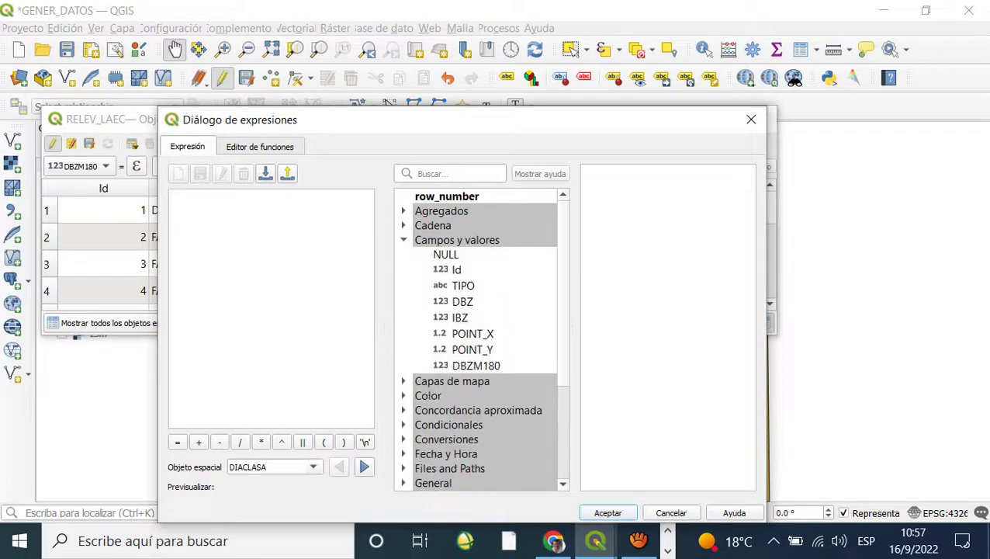
pyautogui.doubleClick(463, 301)
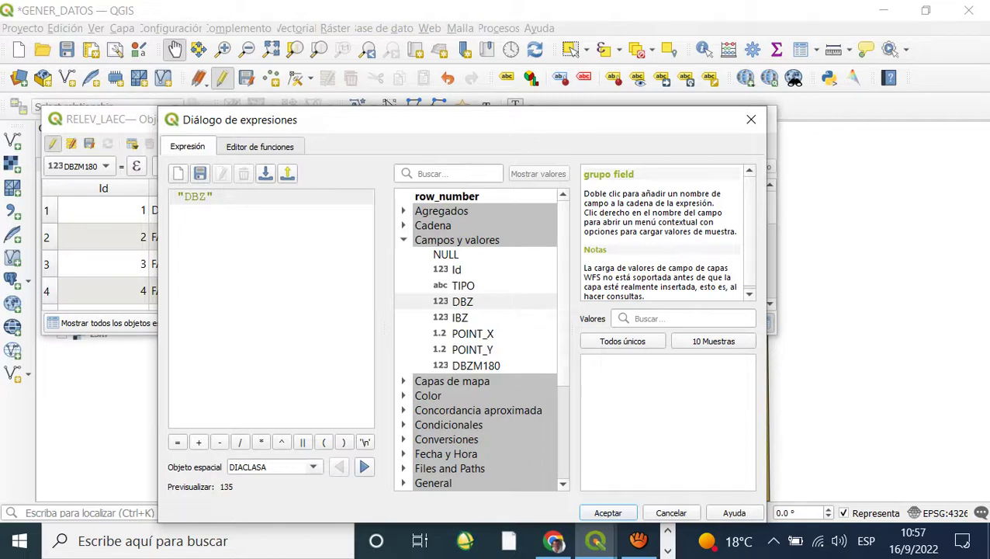
pyautogui.write('+ ')
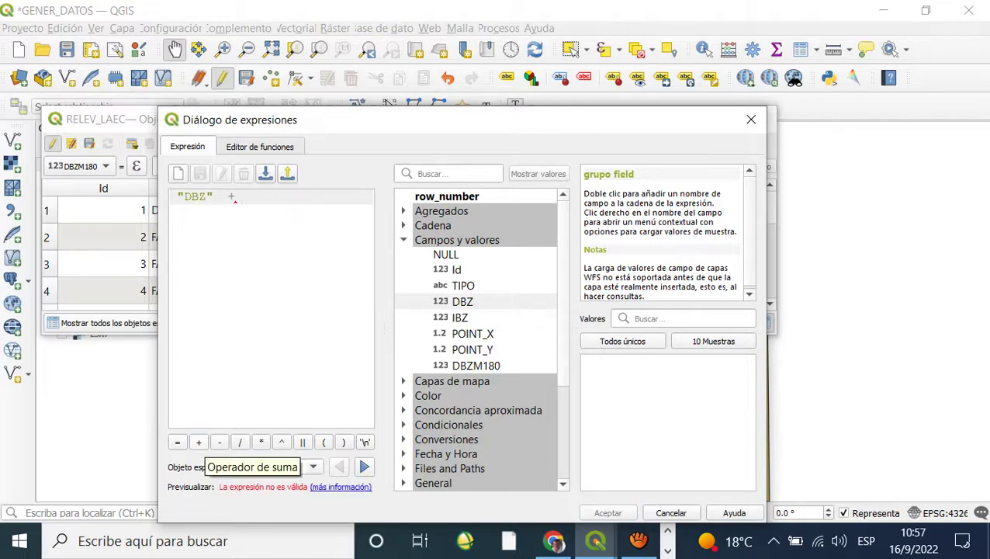
pyautogui.write('1')
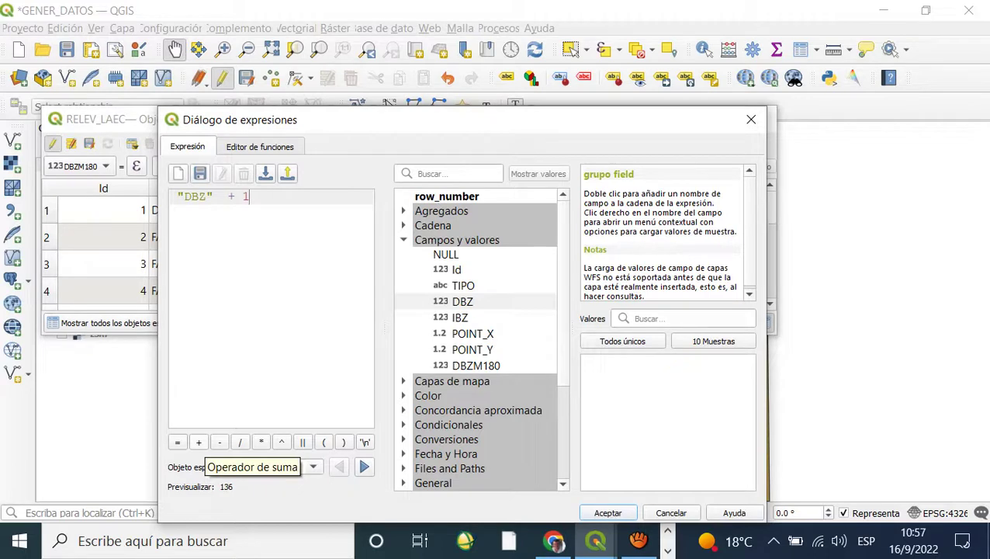
pyautogui.write('80')
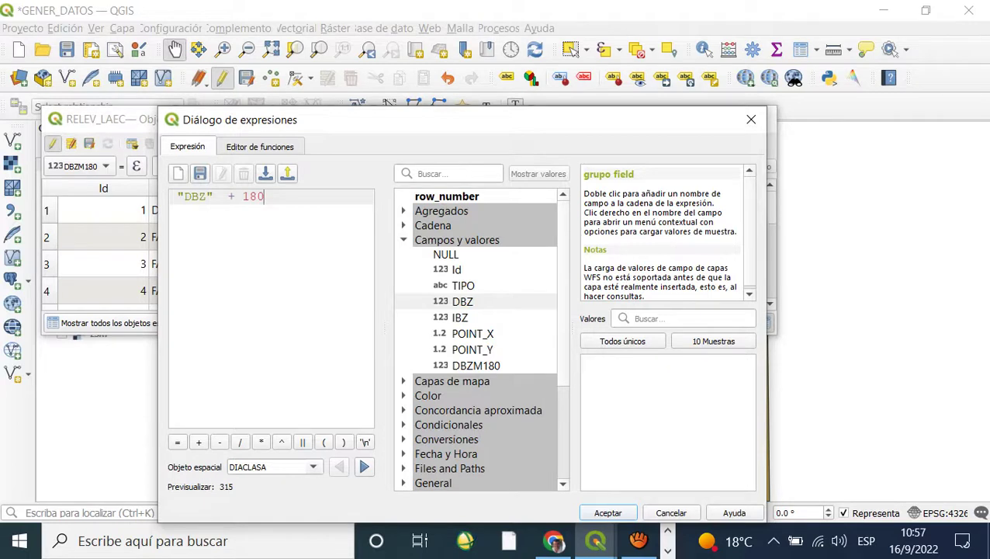
pyautogui.hotkey('ctrl', 'a')
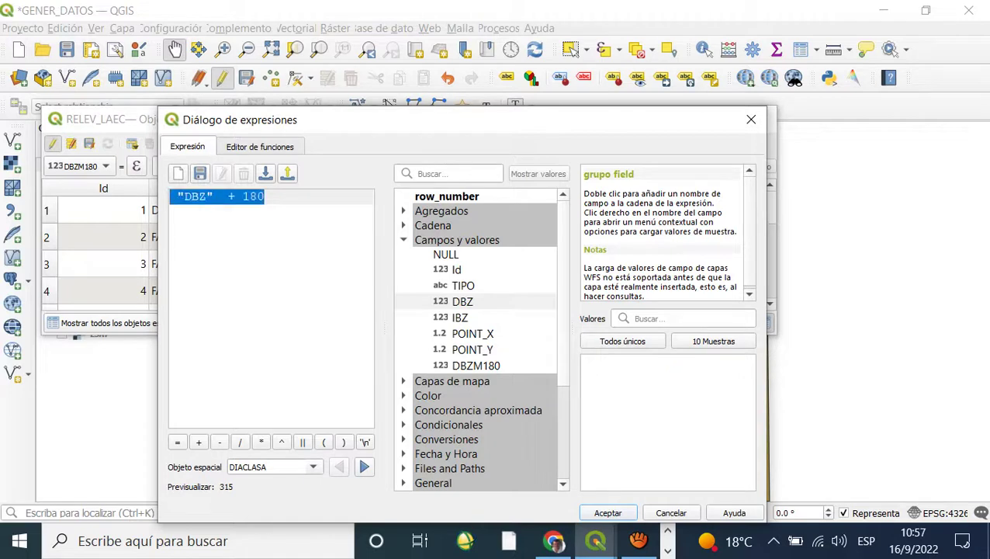
pyautogui.press('Delete')
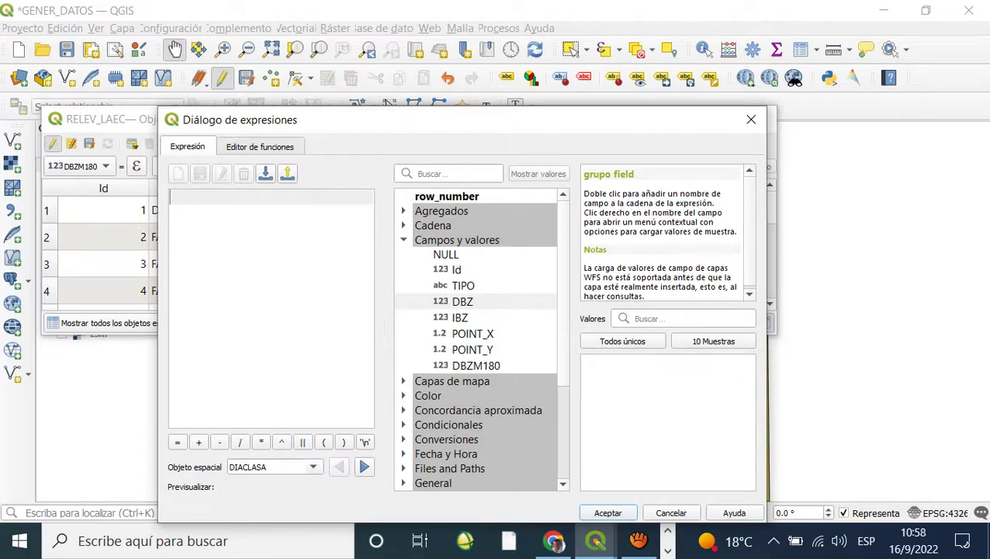
# Write the expression "DBZ" + 180 by hand, accept it, and update the DBZM180 field for all rows
pyautogui.write('"dbz')
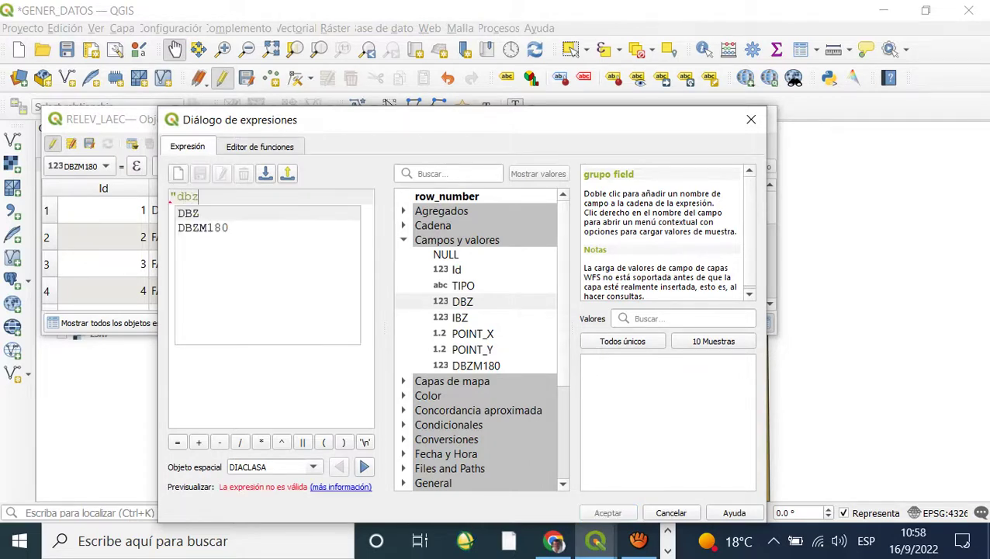
pyautogui.press('BackSpace')
pyautogui.press('BackSpace')
pyautogui.press('BackSpace')
pyautogui.press('BackSpace')
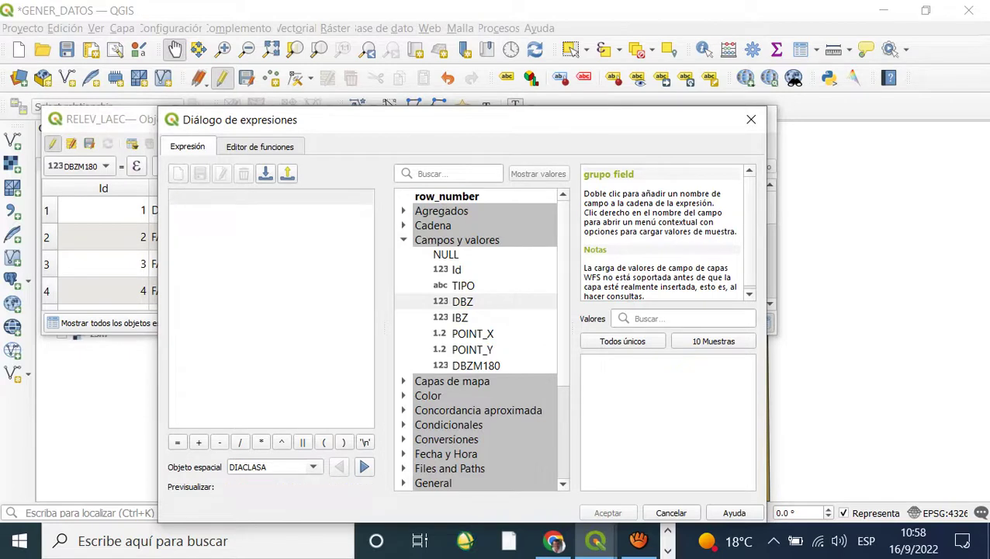
pyautogui.write('"DBZ')
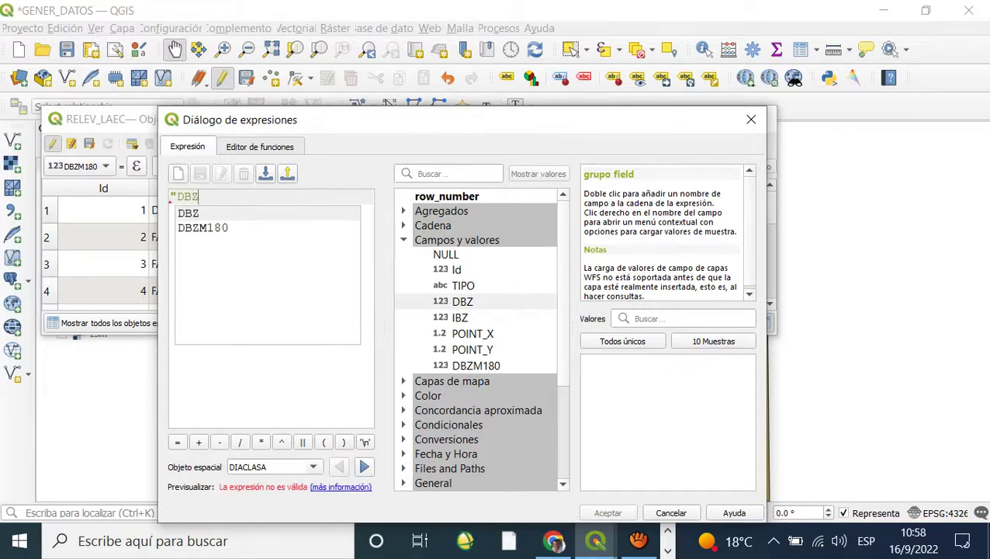
pyautogui.write('"')
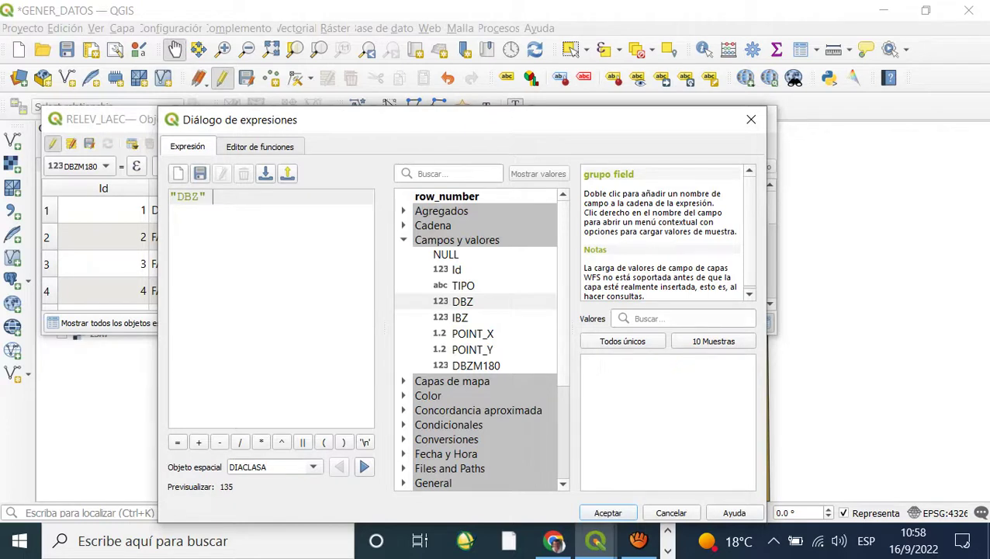
pyautogui.write(' + 180')
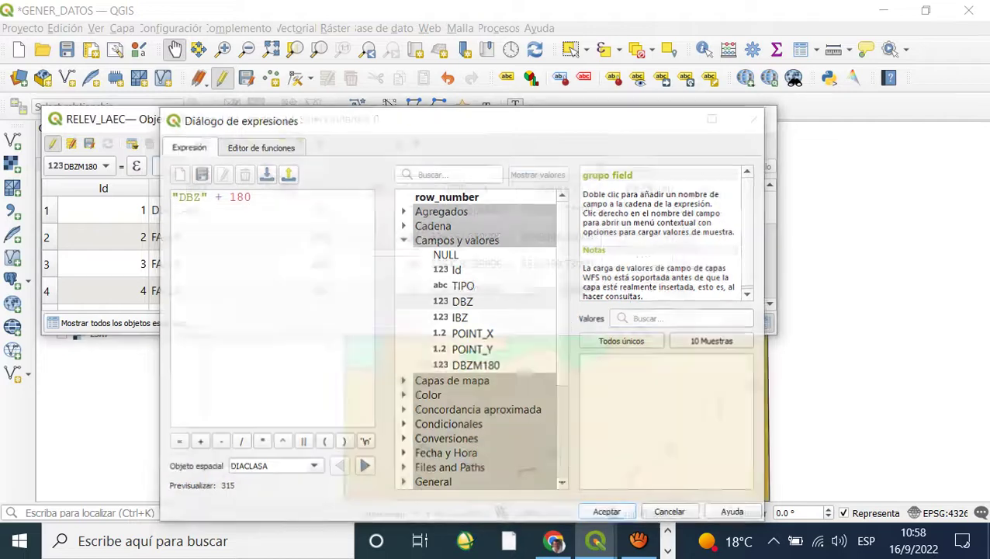
pyautogui.press('Return')
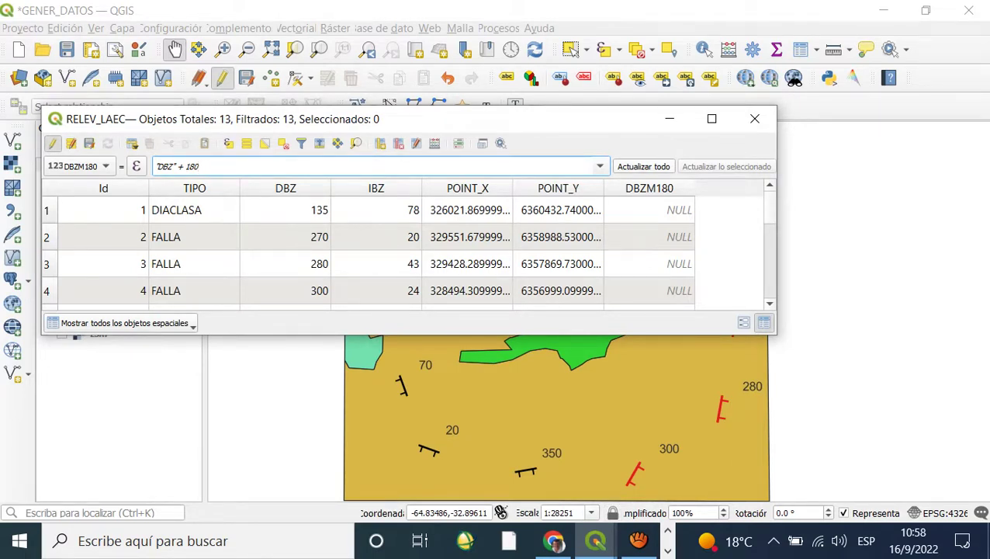
pyautogui.press('Return')
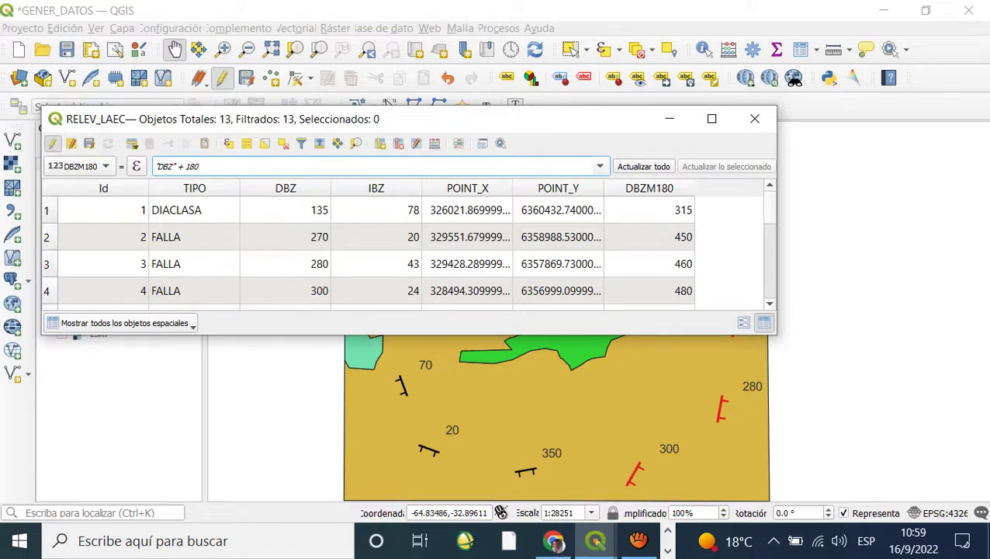
# Stop editing RELEV_LAEC, save the changes to the layer, and close its attribute table
pyautogui.click(52, 143)
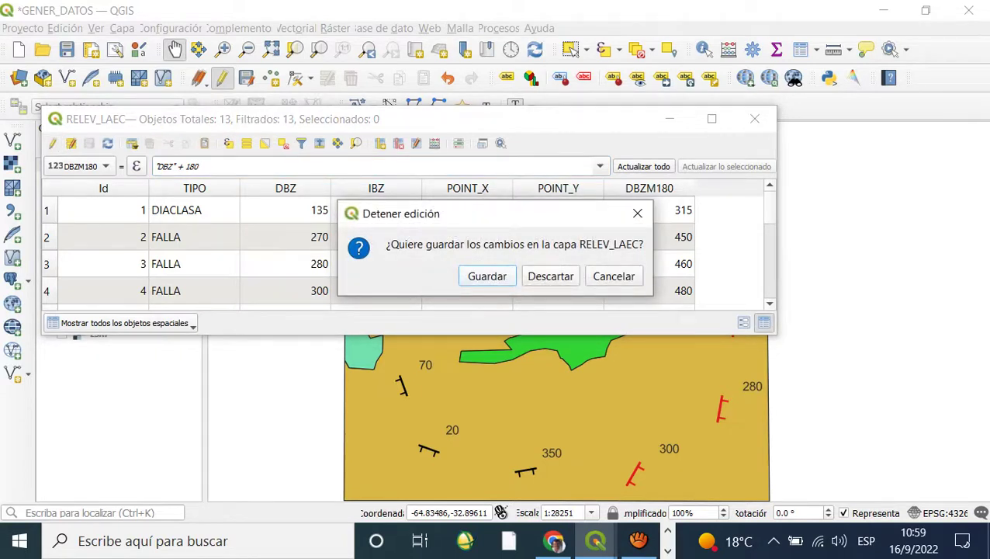
pyautogui.press('Return')
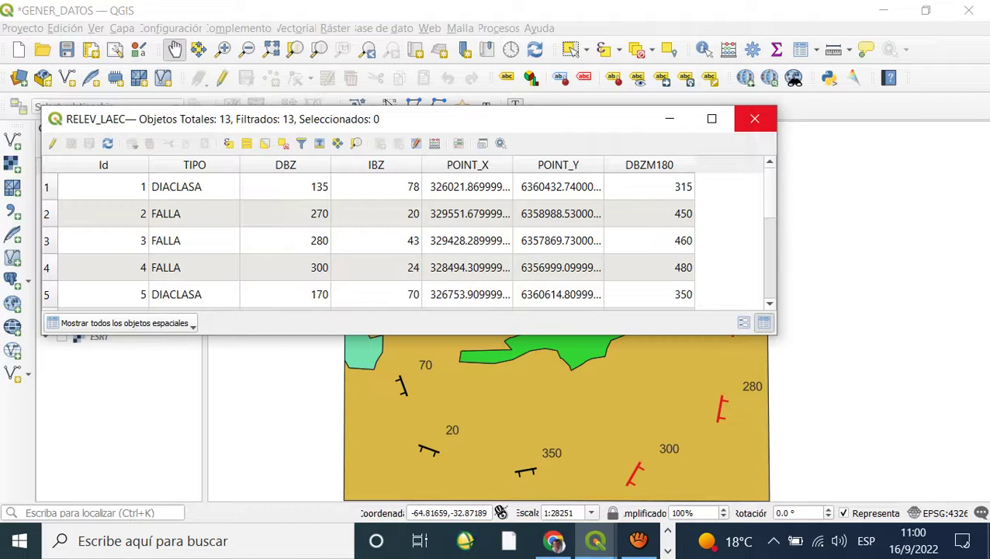
pyautogui.click(754, 118)
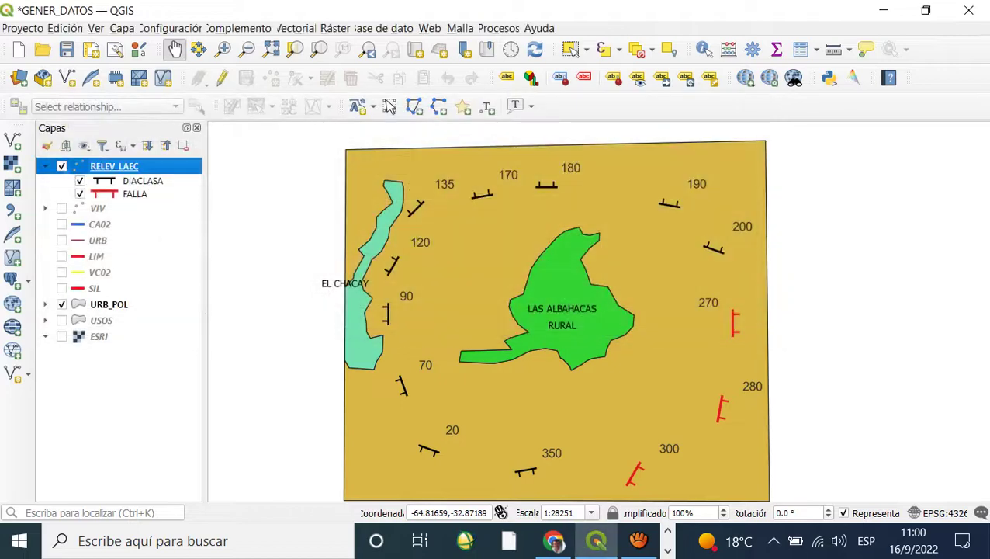
# Open the symbol settings of the DIACLASA category in the symbology properties of the RELEV_LAEC layer
pyautogui.rightClick(111, 166)
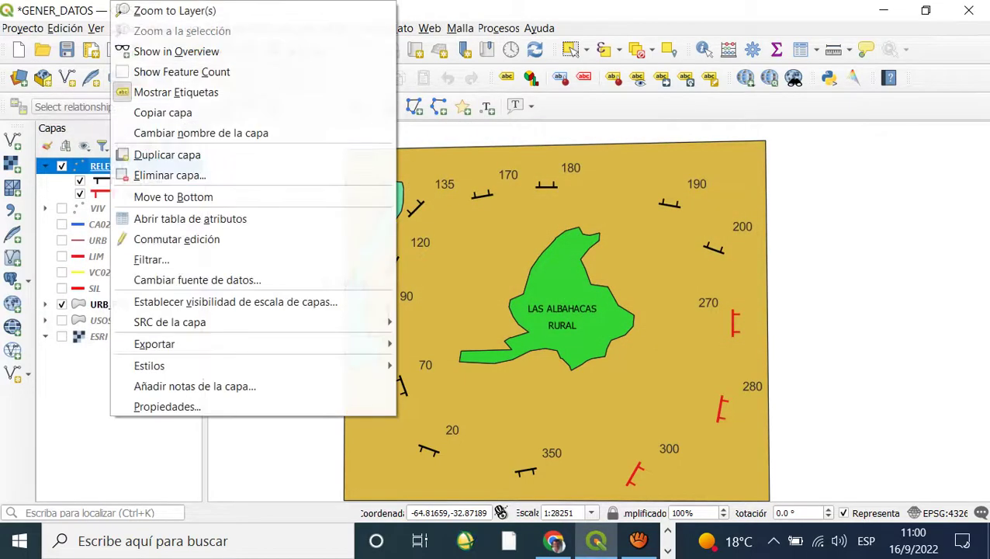
pyautogui.click(167, 407)
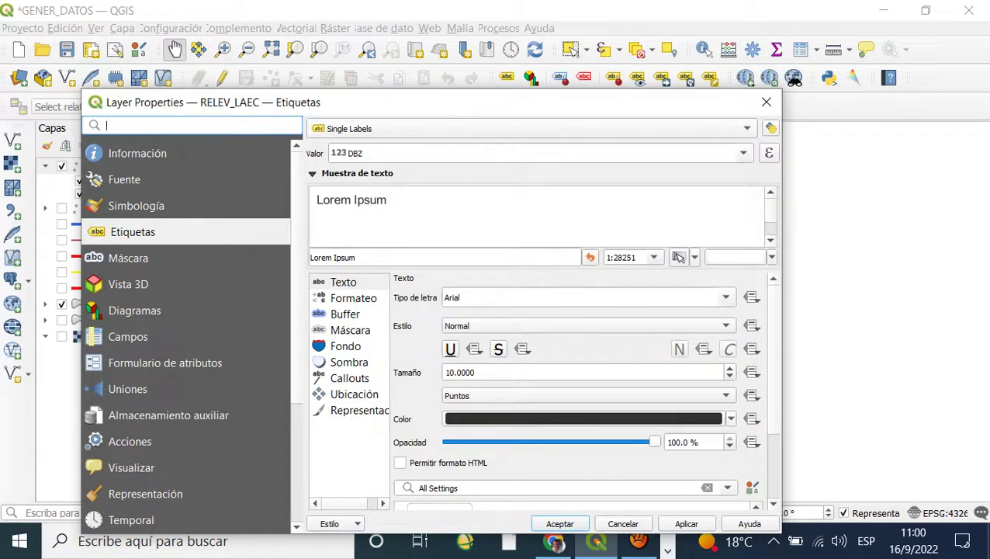
pyautogui.scroll(-2, 582, 388)
pyautogui.scroll(2, 574, 387)
pyautogui.click(138, 206)
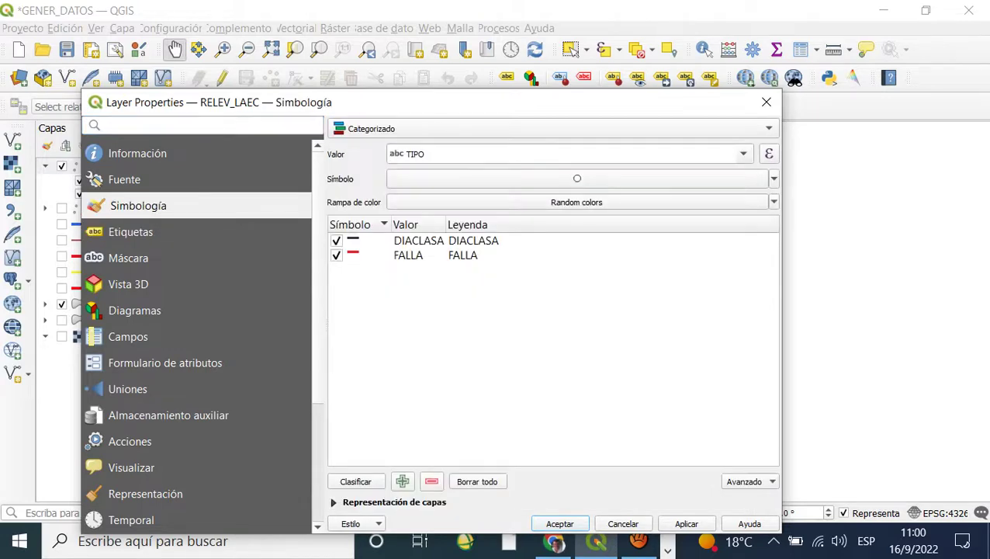
pyautogui.doubleClick(352, 240)
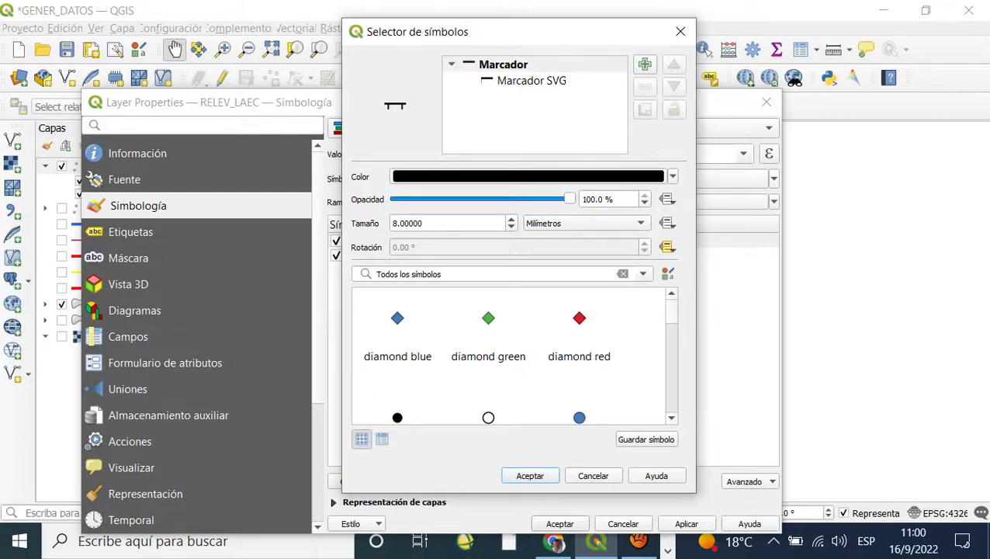
# Bind the rotation of the DIACLASA category's SVG marker to the DBZM180 field and accept the symbol
pyautogui.click(531, 80)
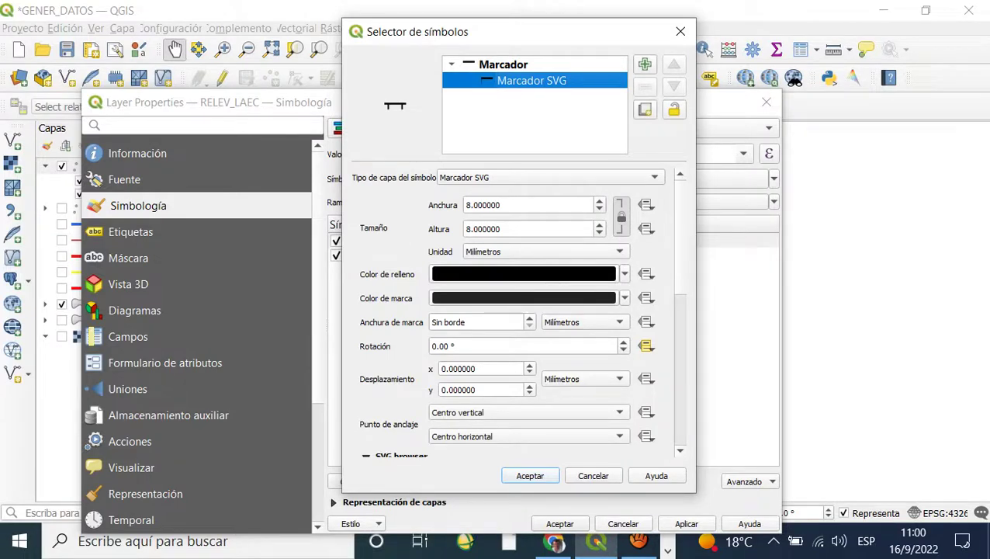
pyautogui.click(646, 346)
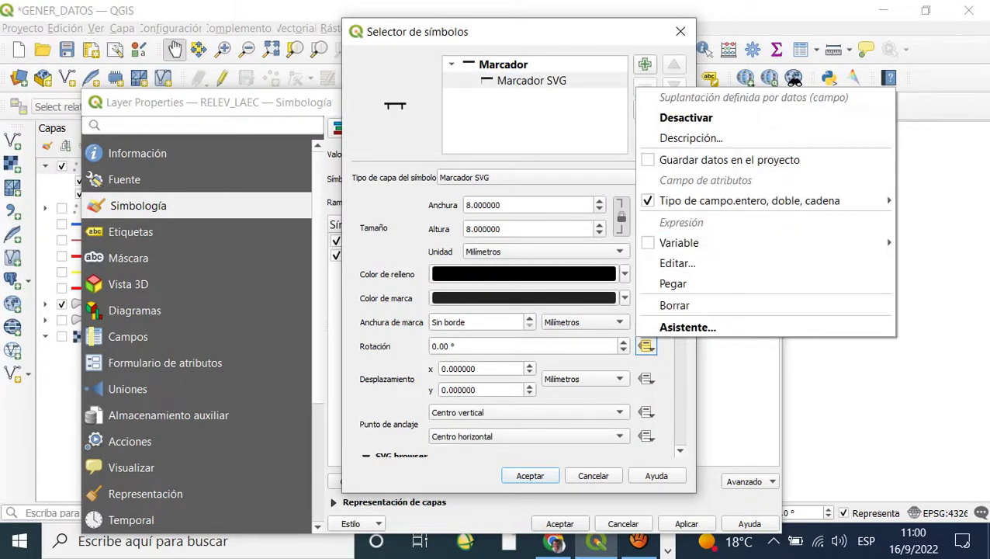
pyautogui.moveTo(750, 200)
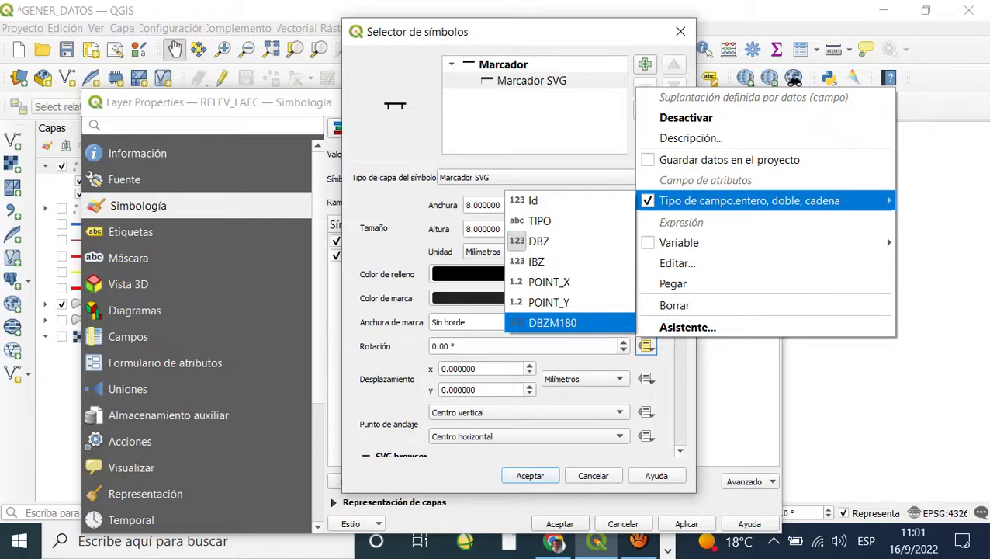
pyautogui.press('Return')
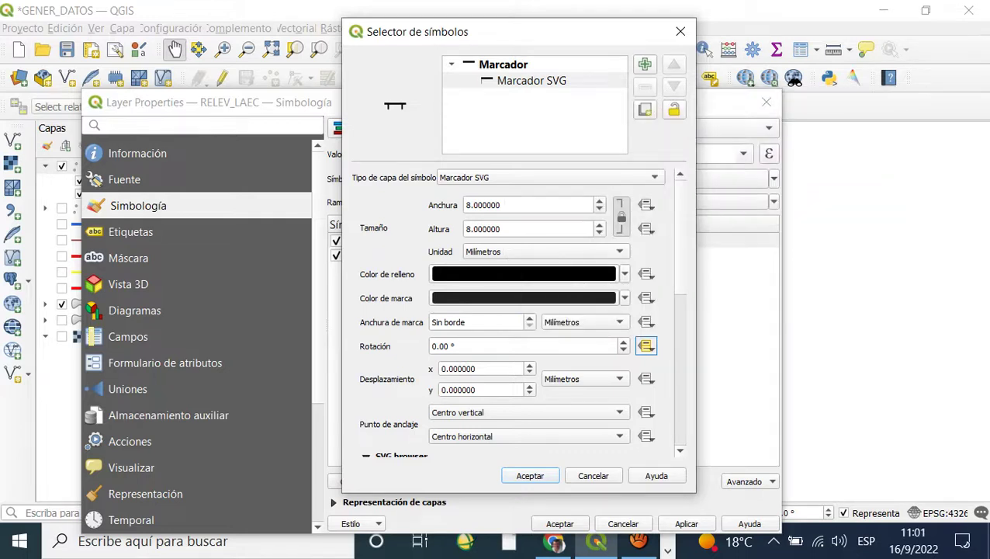
pyautogui.press('Return')
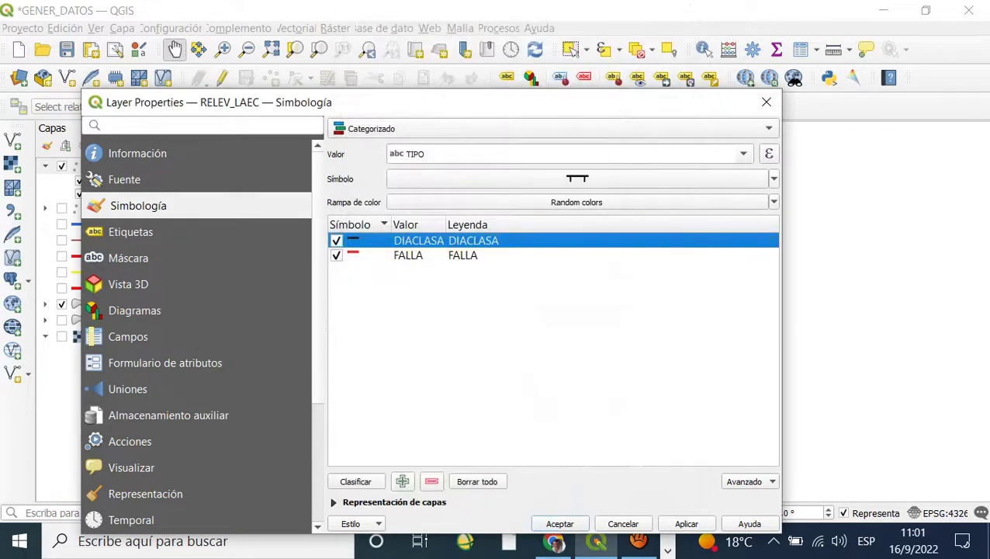
# Bind the FALLA category's SVG marker rotation to the DBZM180 field, and apply and accept the layer properties
pyautogui.click(408, 256)
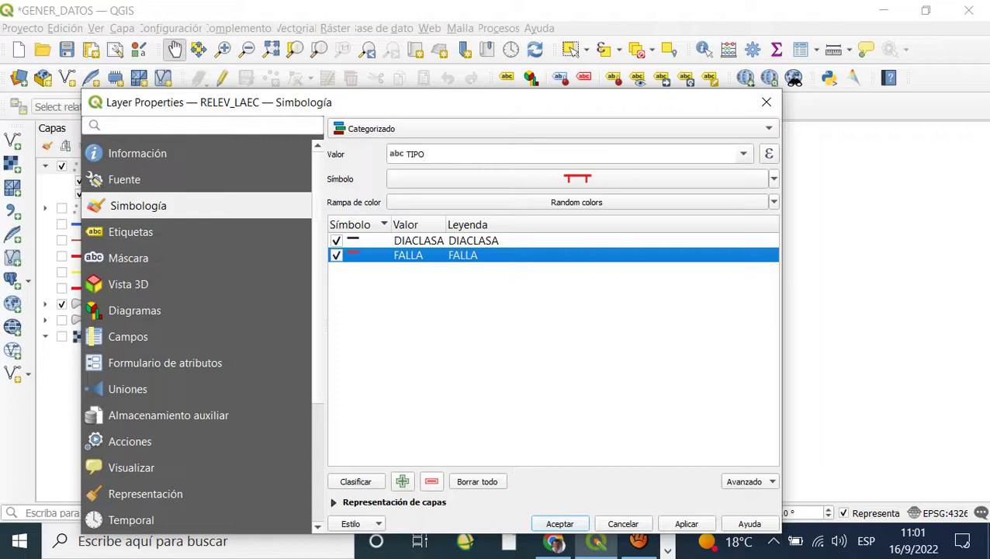
pyautogui.doubleClick(353, 255)
pyautogui.click(532, 81)
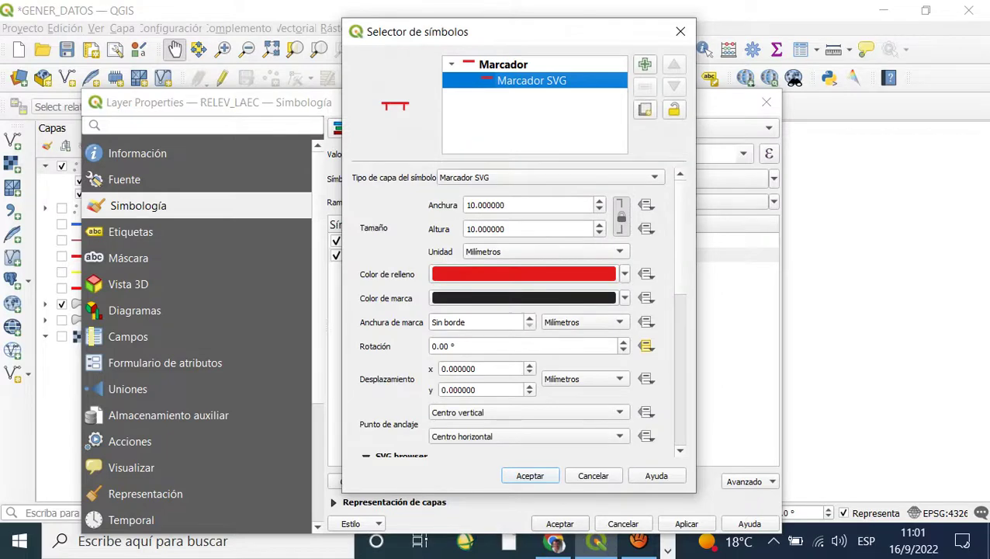
pyautogui.click(646, 346)
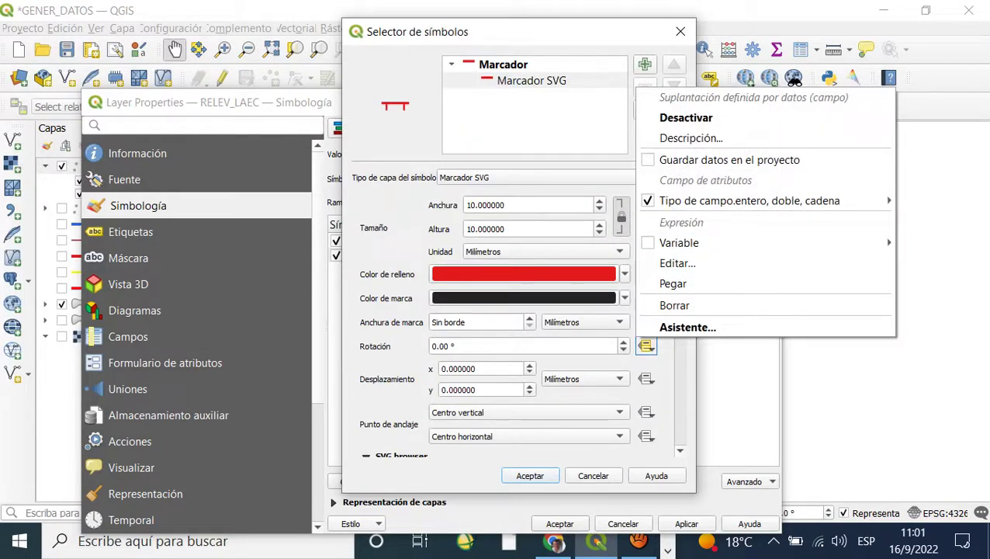
pyautogui.click(551, 322)
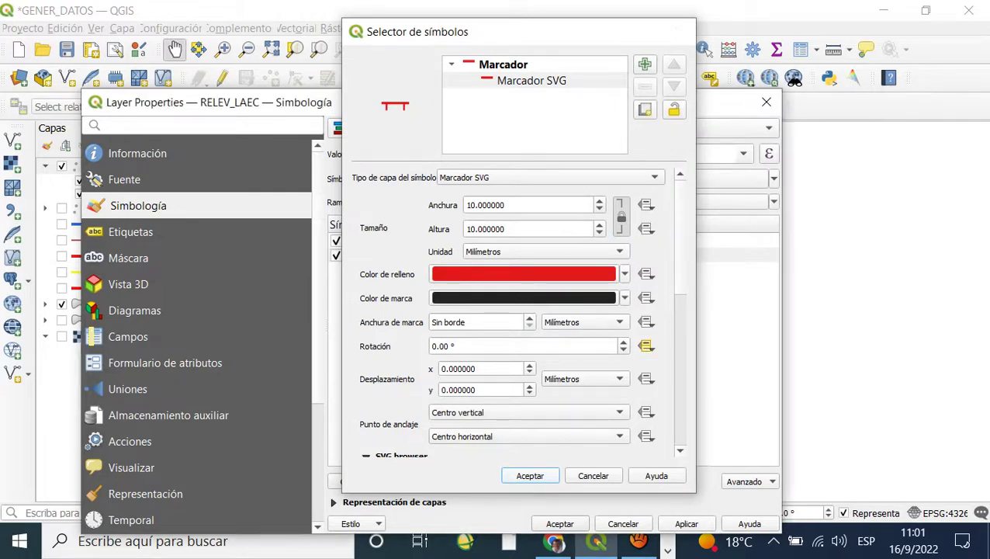
pyautogui.press('Return')
pyautogui.click(685, 523)
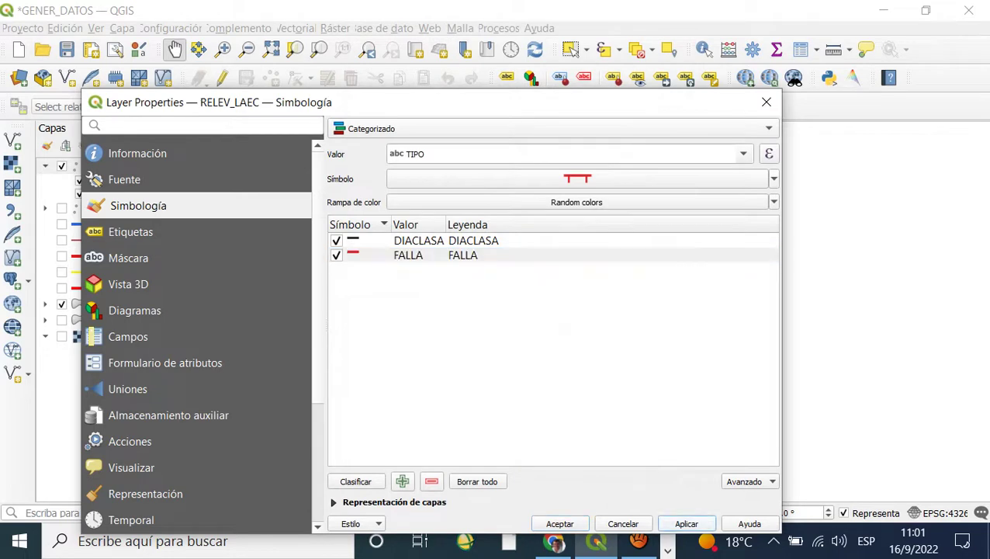
pyautogui.click(559, 523)
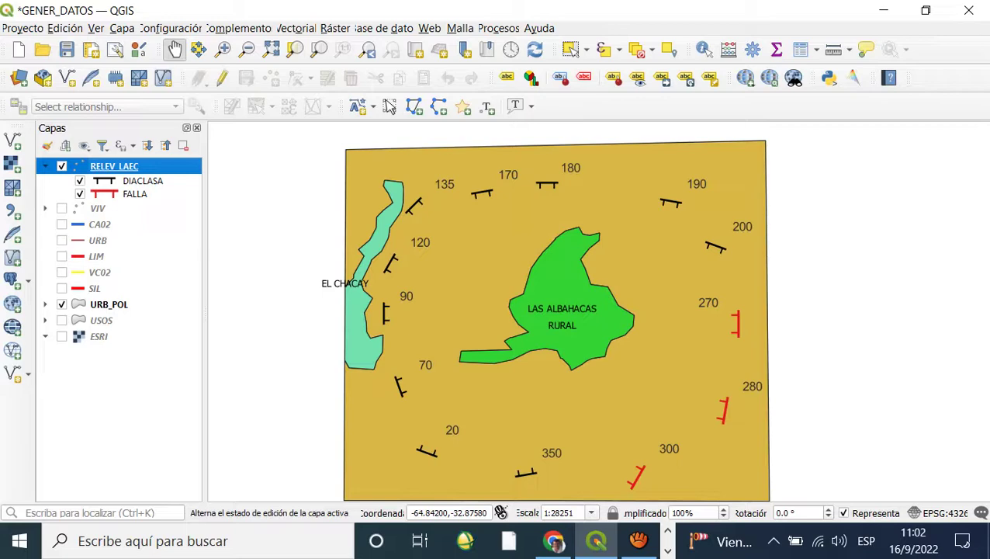
# Label the RELEV_LAEC layer with the IBZ field, and apply and accept the label settings
pyautogui.rightClick(87, 168)
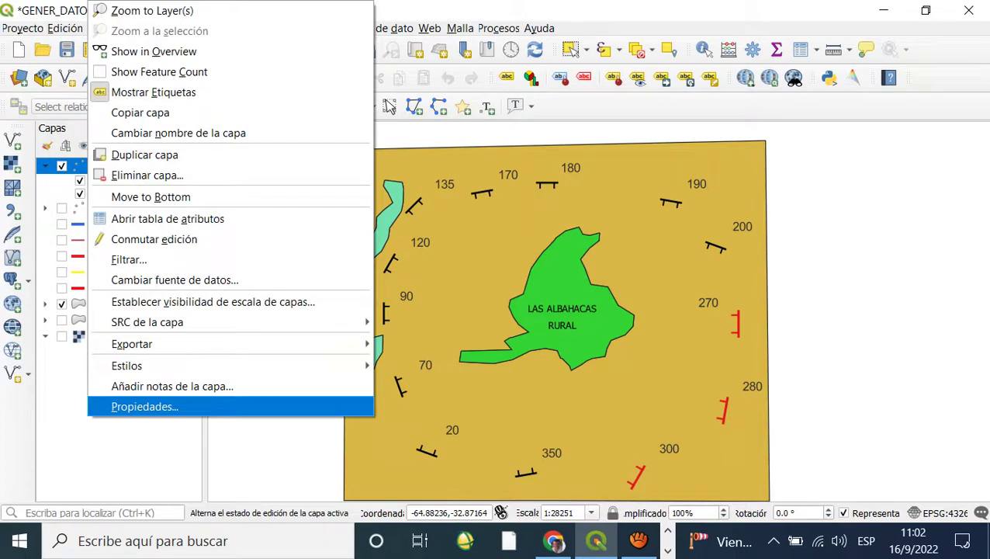
pyautogui.press('Return')
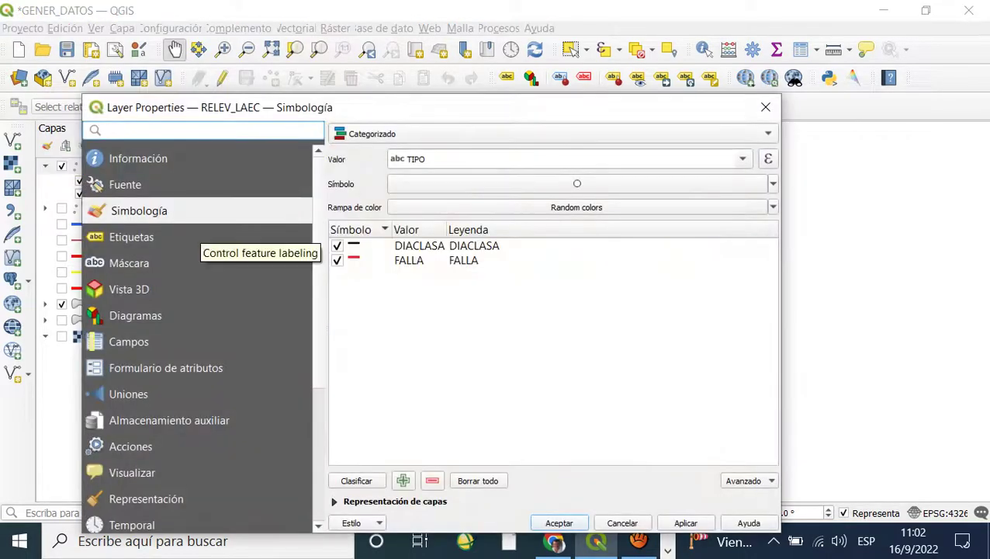
pyautogui.click(155, 237)
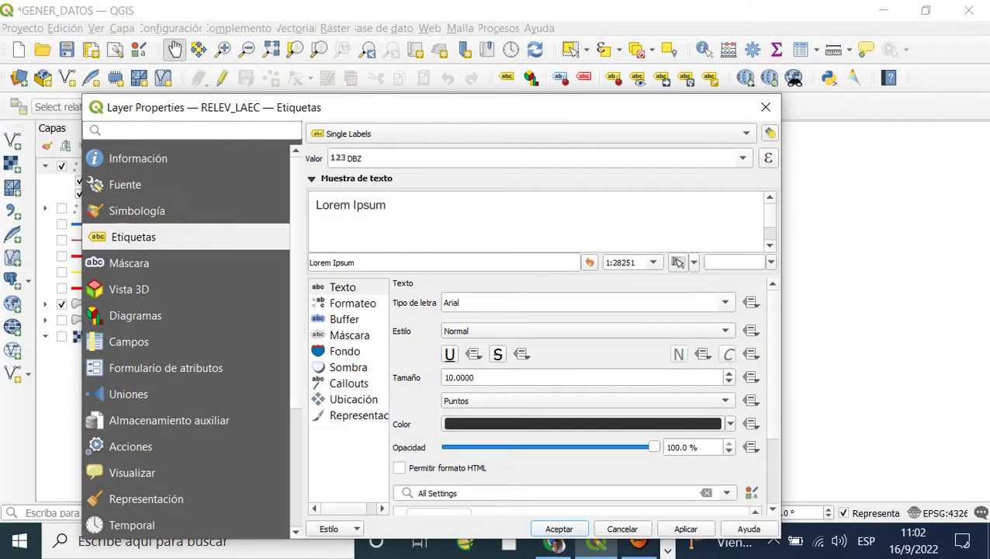
pyautogui.click(535, 158)
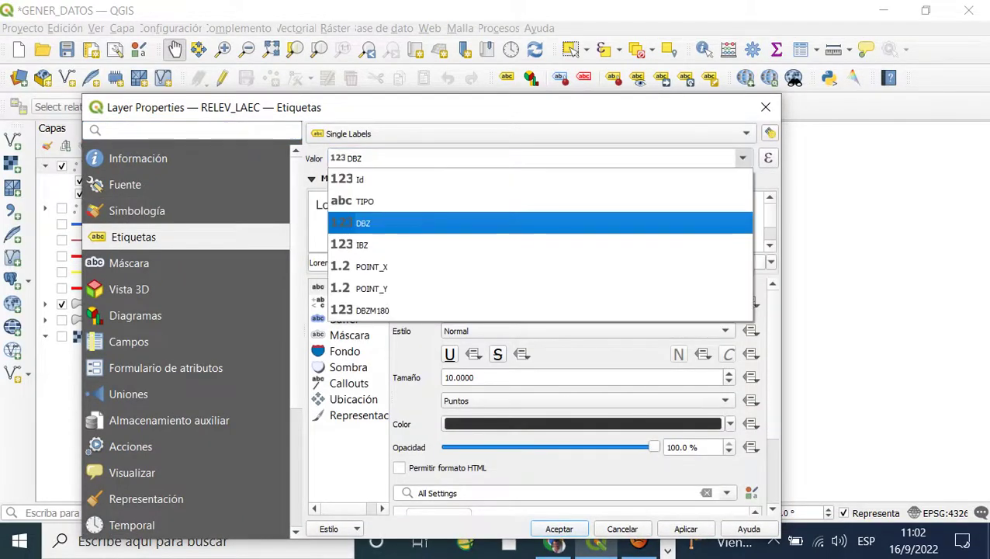
pyautogui.click(362, 245)
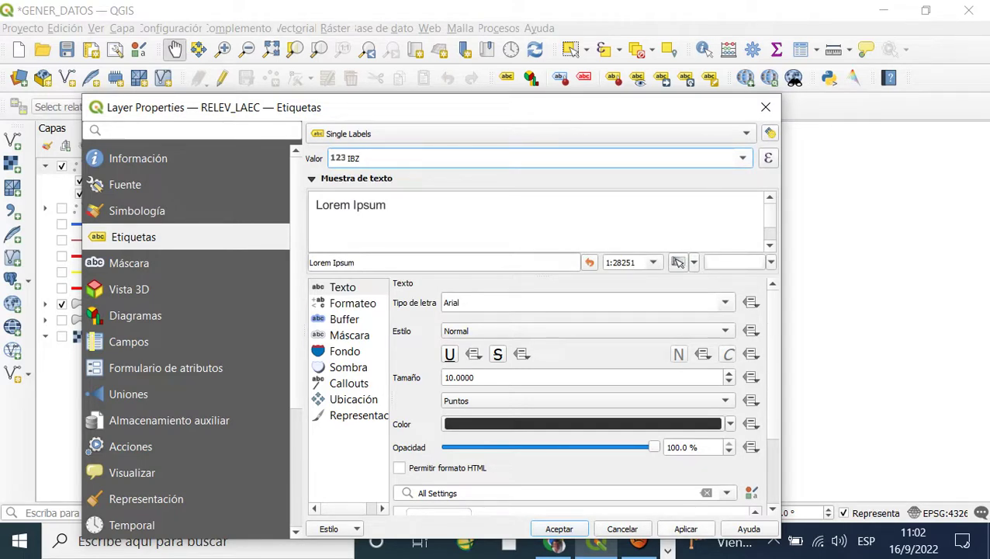
pyautogui.click(685, 528)
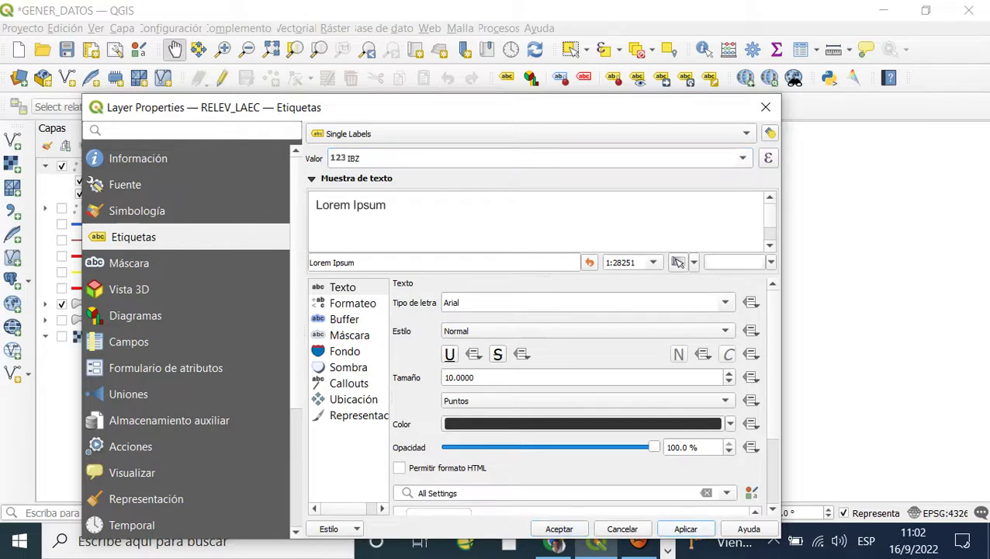
pyautogui.click(559, 528)
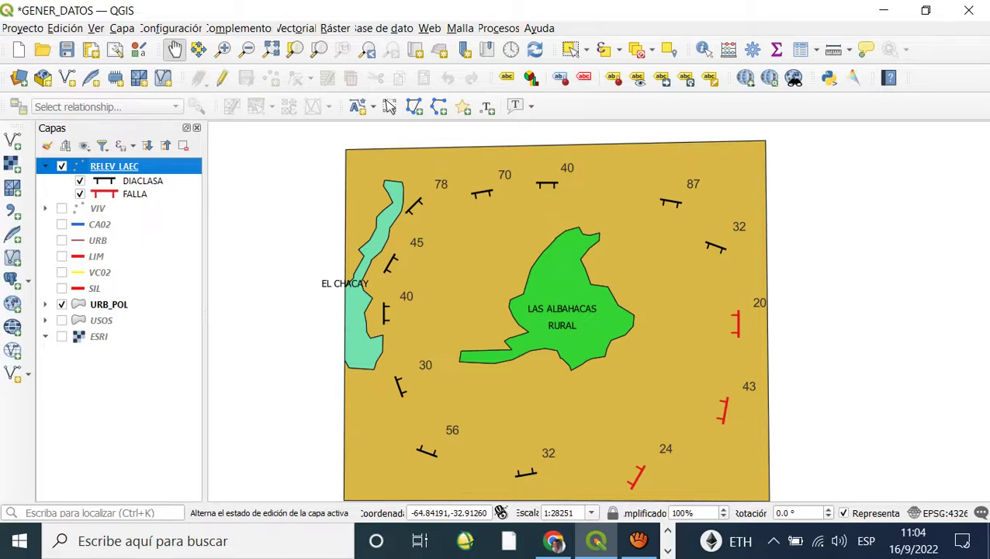
# Open the RELEV_LAEC attribute table in edit mode and choose TIPO as the field to update
pyautogui.rightClick(109, 166)
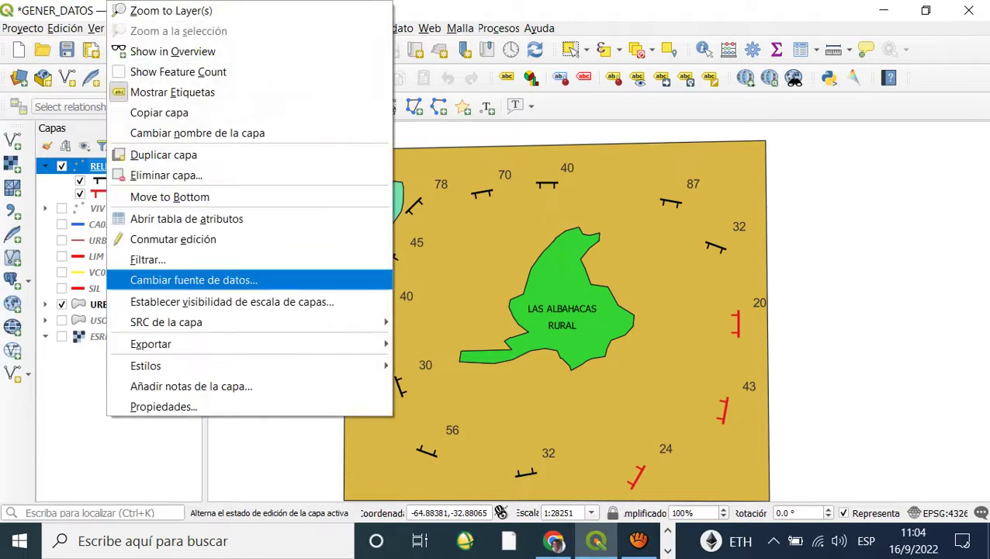
pyautogui.click(186, 219)
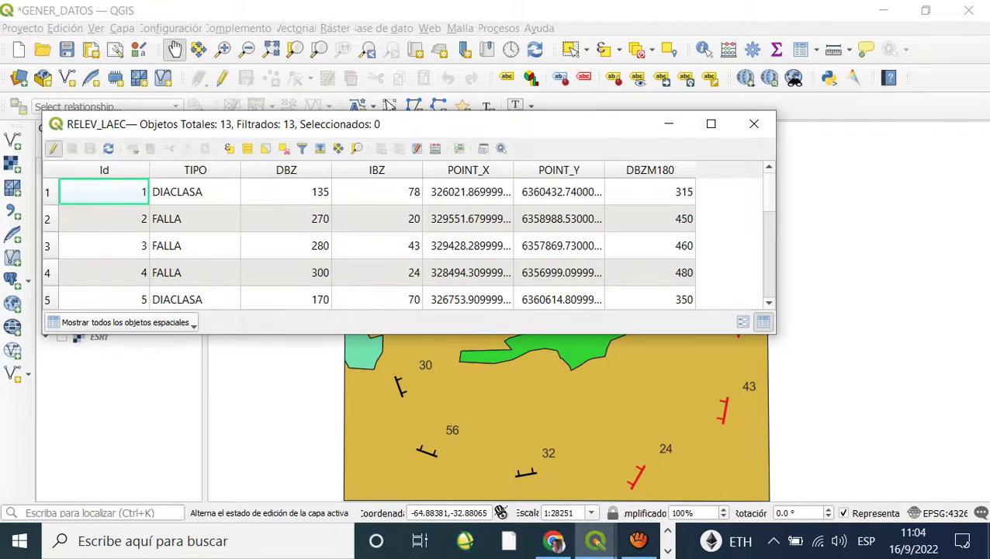
pyautogui.click(52, 149)
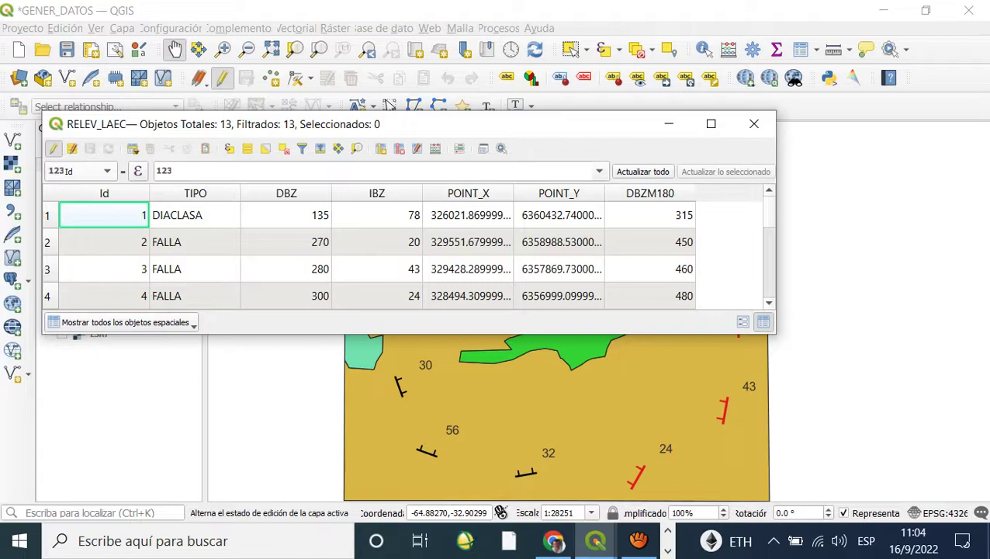
pyautogui.click(80, 171)
pyautogui.click(78, 186)
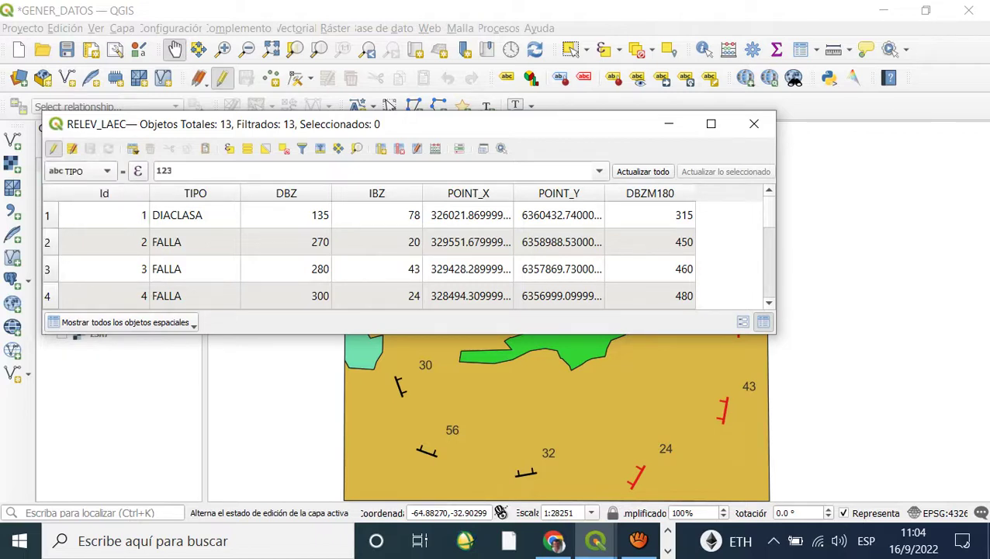
# Build the expression "DBZ" + 180 for the TIPO field, taking DBZ from the fields and values list
pyautogui.click(138, 171)
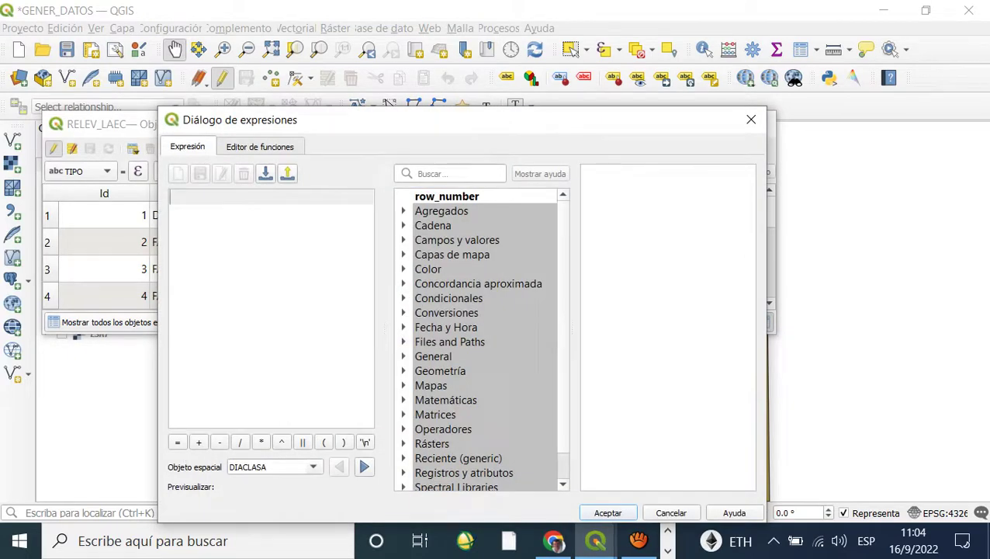
pyautogui.click(403, 240)
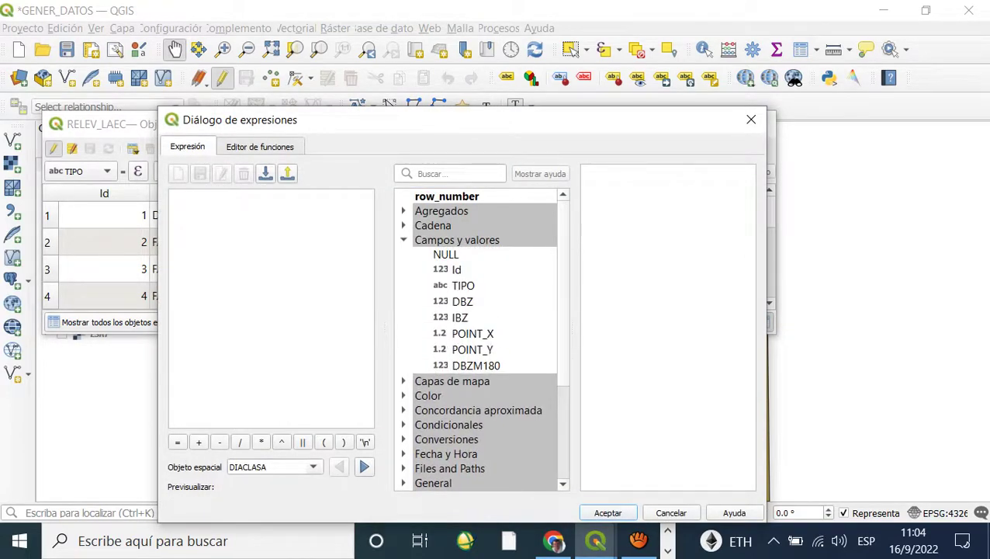
pyautogui.doubleClick(462, 301)
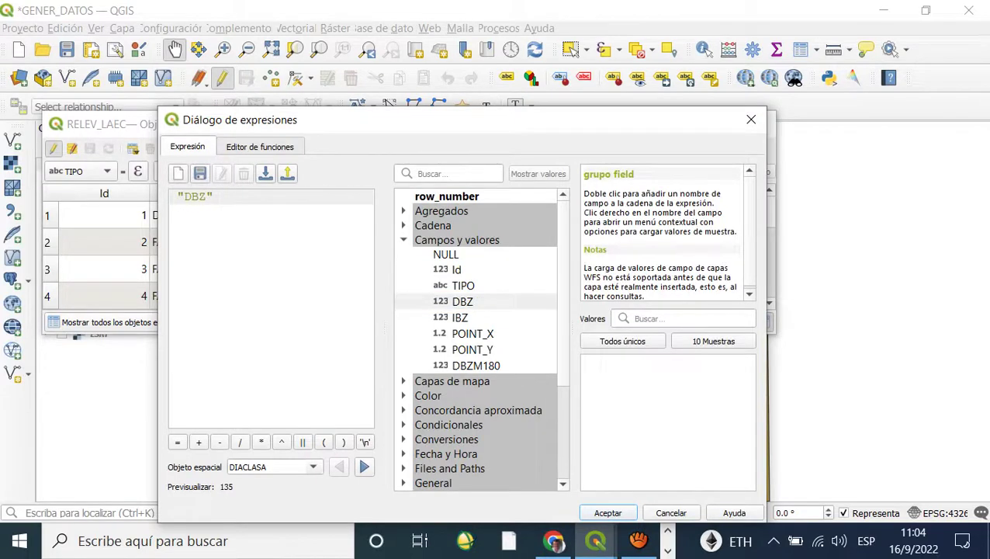
pyautogui.write('+ ')
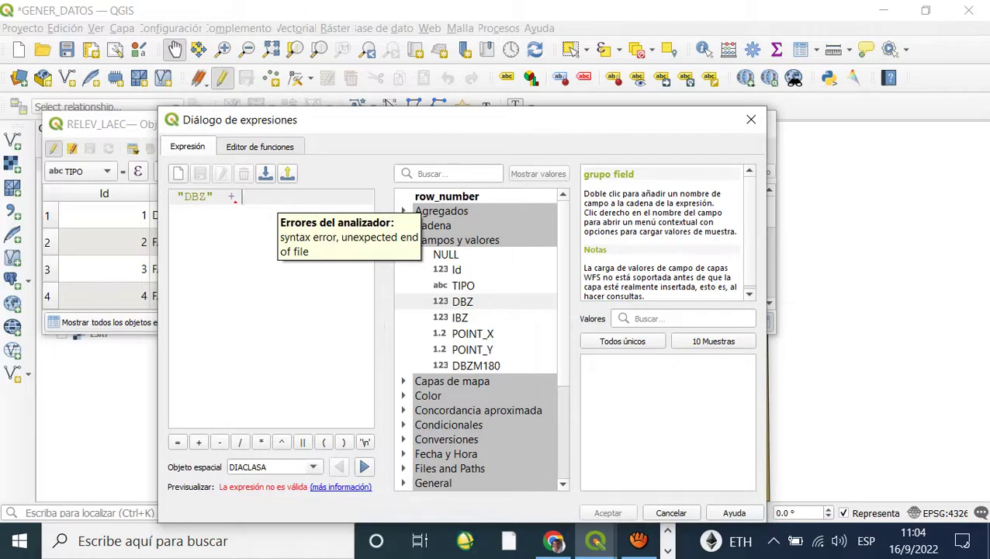
pyautogui.write('10')
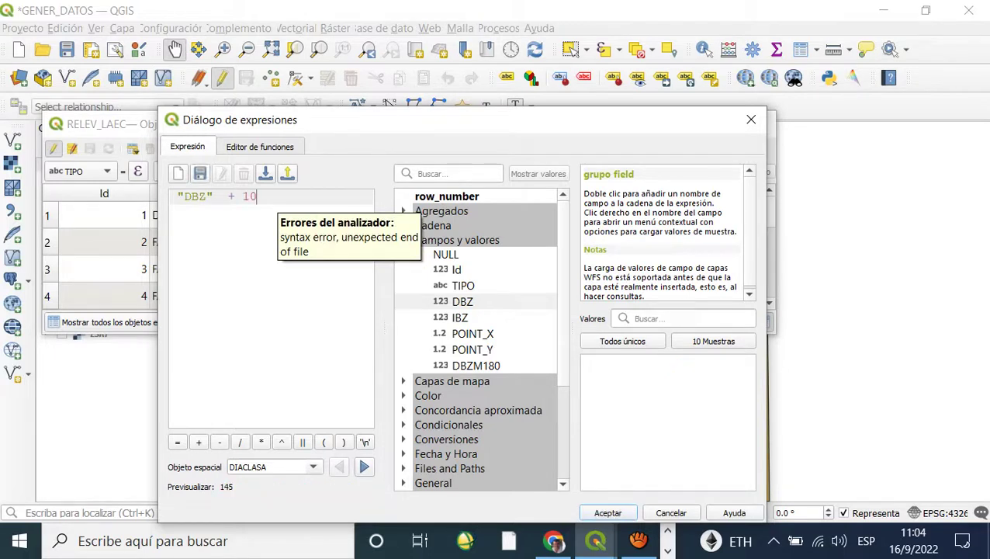
pyautogui.press('BackSpace')
pyautogui.write('80')
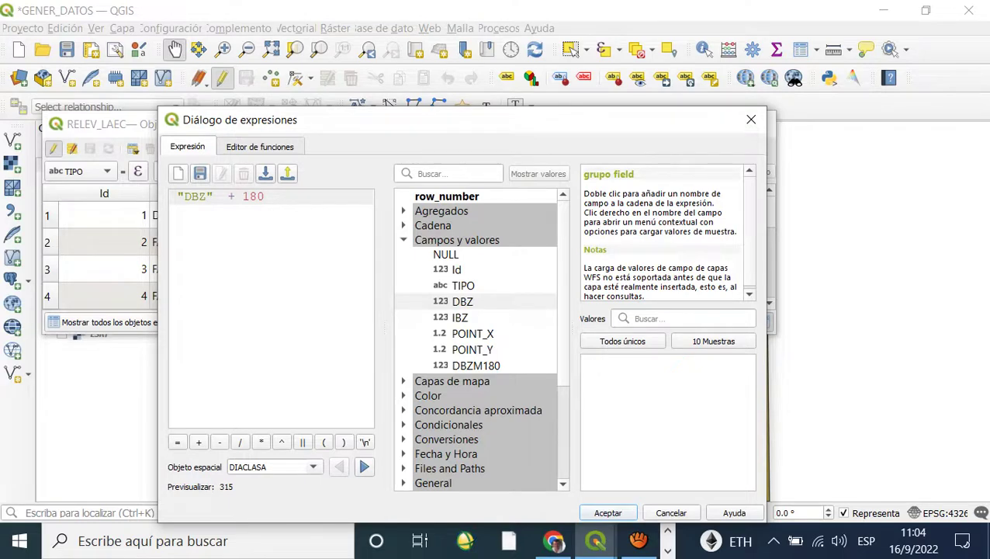
# Try updating the TIPO field with the accepted expression for all rows, and discard the layer edits
pyautogui.moveTo(310, 120); pyautogui.dragTo(499, 108)
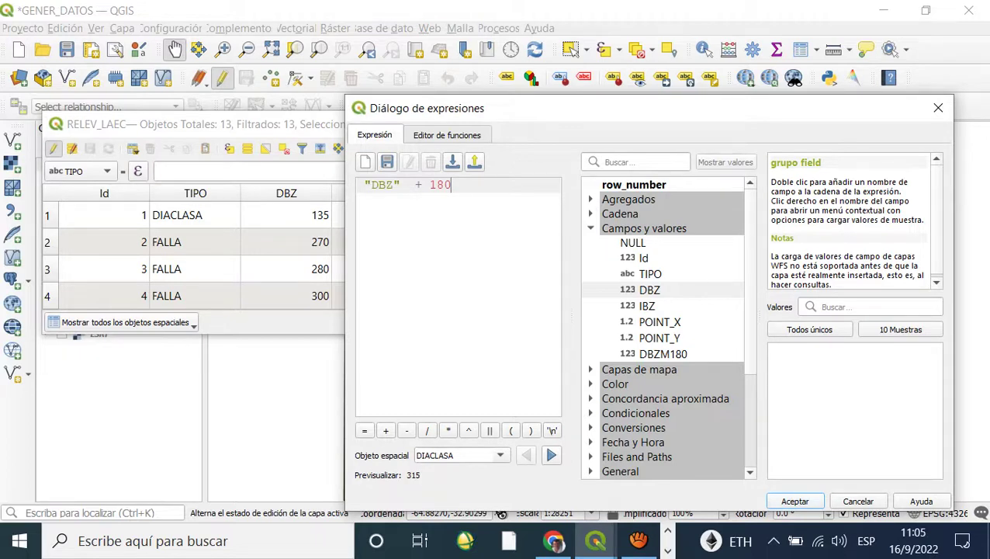
pyautogui.click(794, 500)
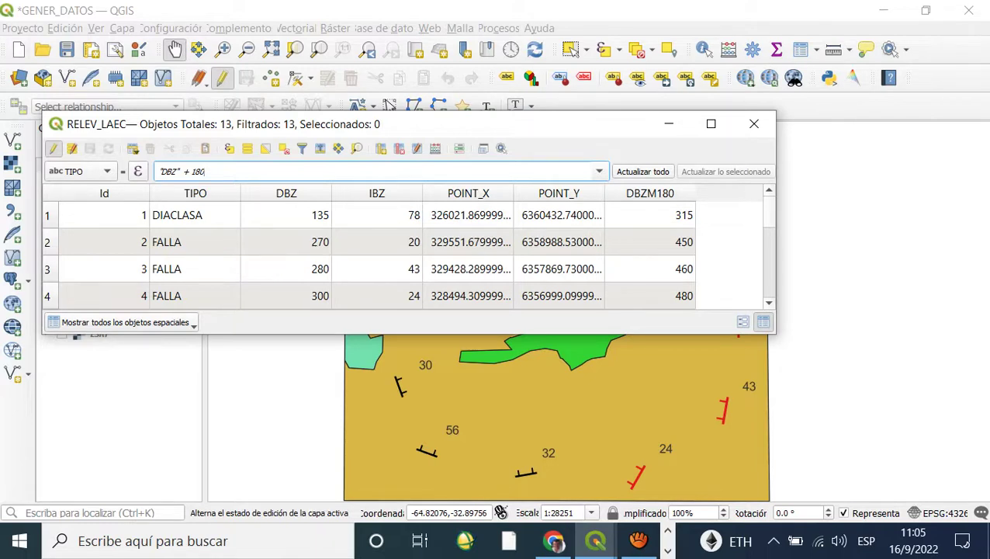
pyautogui.press('Return')
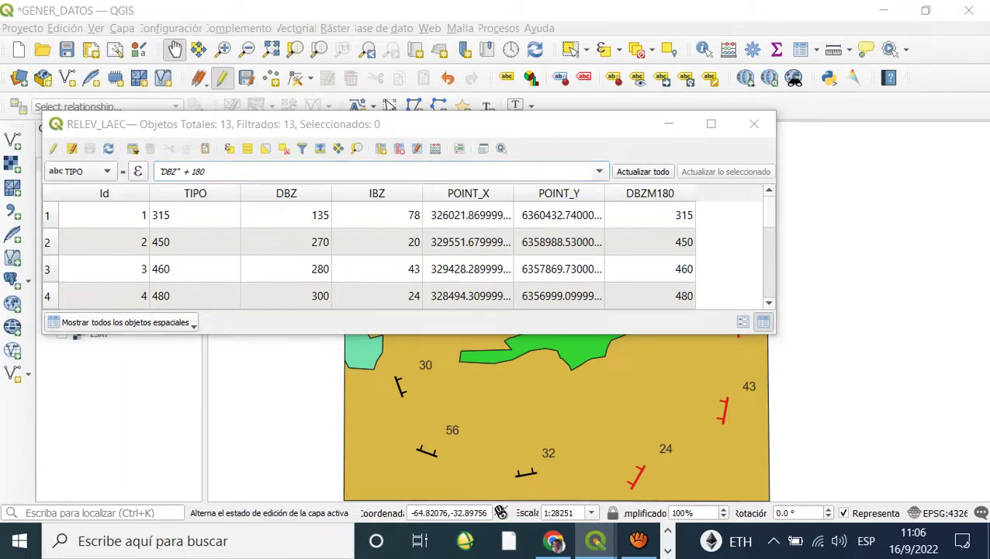
pyautogui.hotkey('ctrl', 'e')
pyautogui.hotkey('alt', 'd')
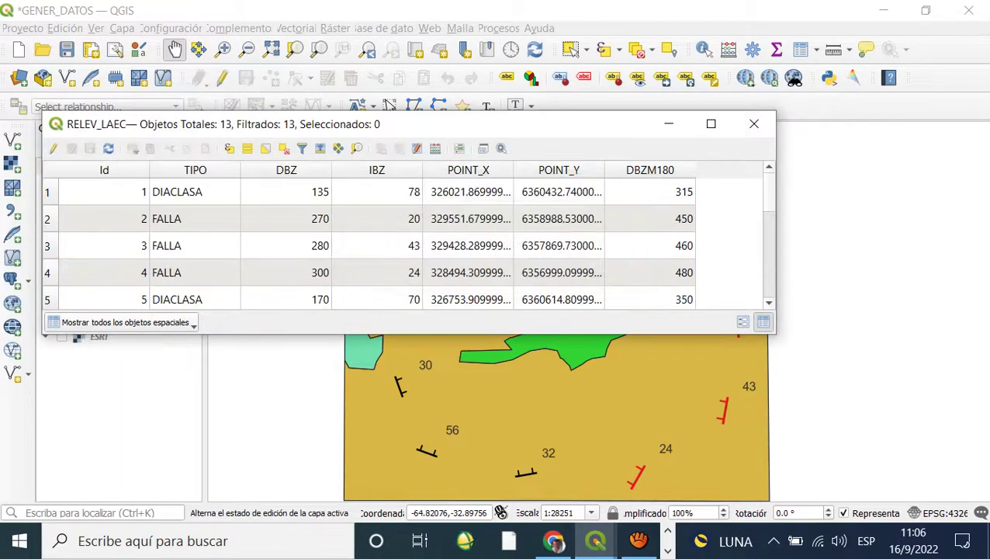
# Try filling the Id field of all RELEV_LAEC rows with the expression "DBZ" + 180, and discard the layer edits
pyautogui.hotkey('ctrl', 'e')
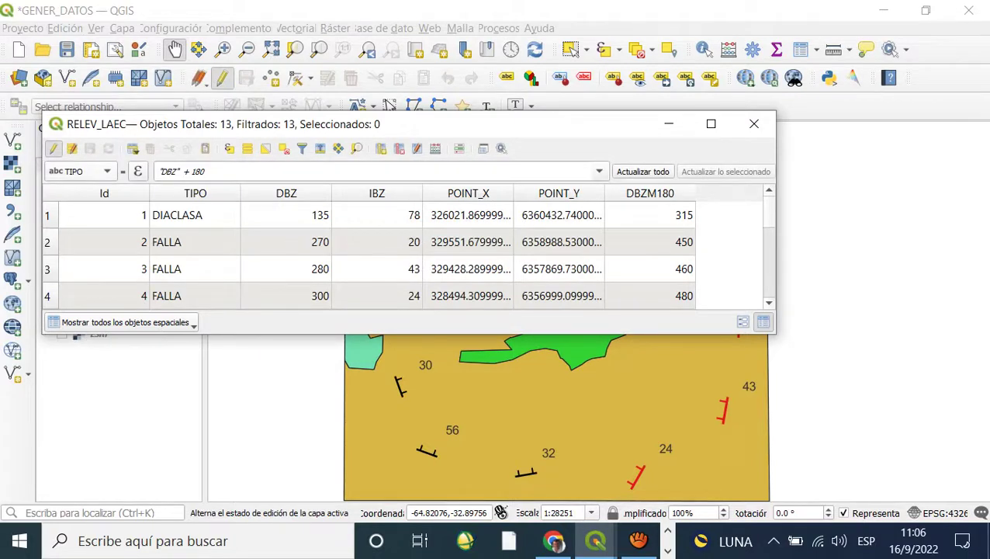
pyautogui.hotkey('alt', 'Down')
pyautogui.press('Up')
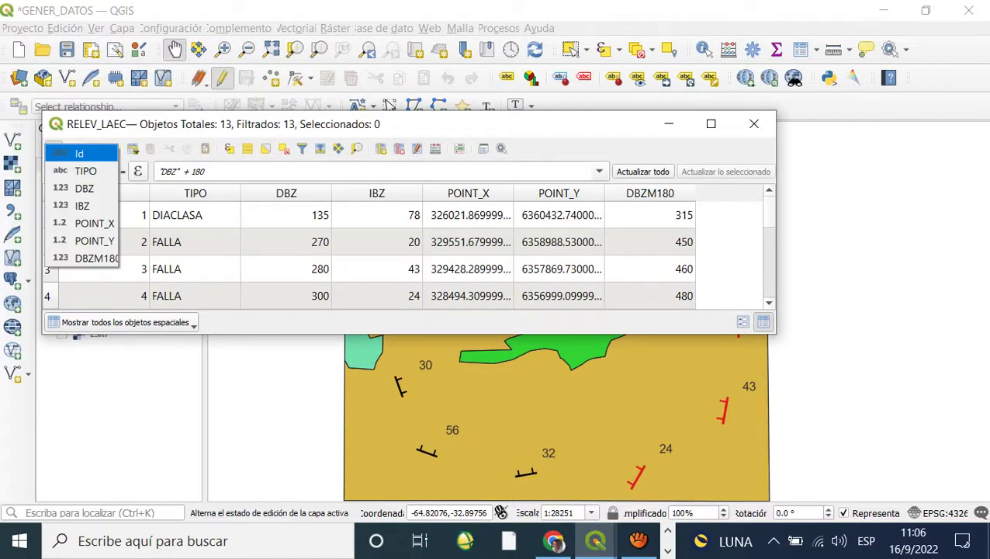
pyautogui.press('Return')
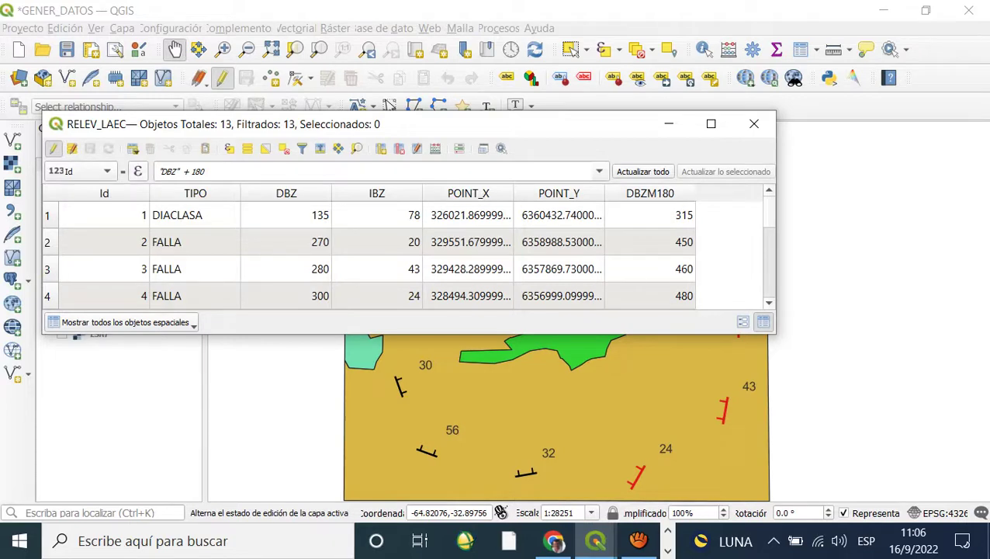
pyautogui.click(137, 171)
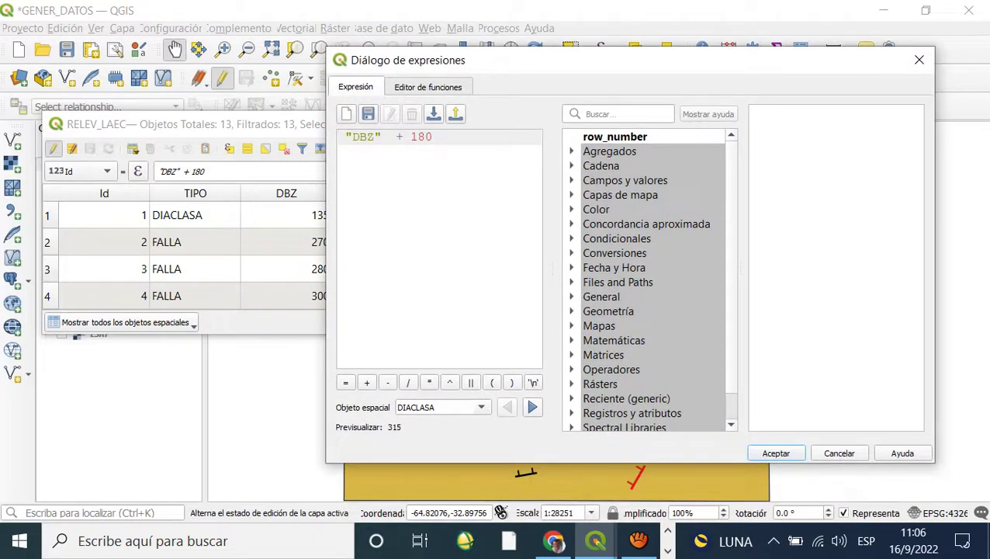
pyautogui.press('Return')
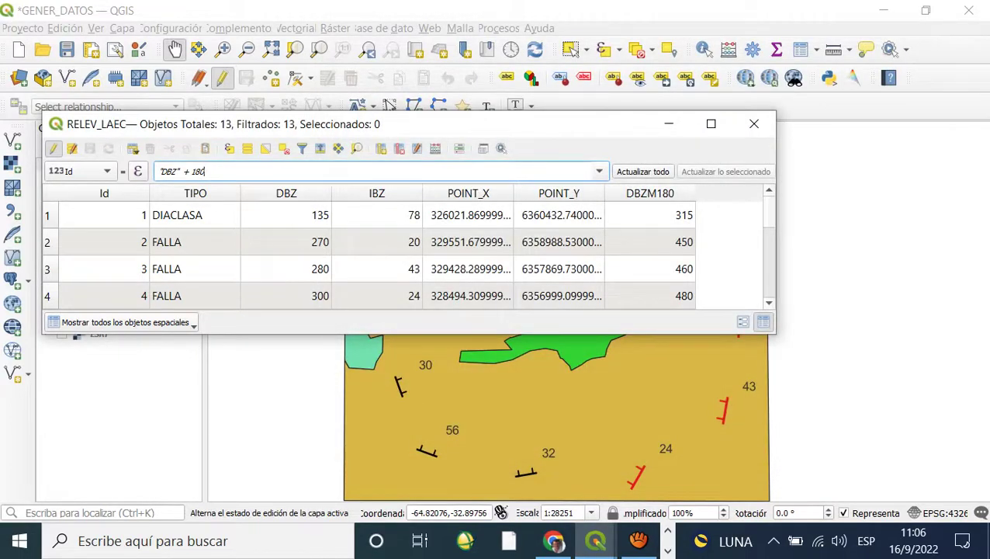
pyautogui.click(642, 172)
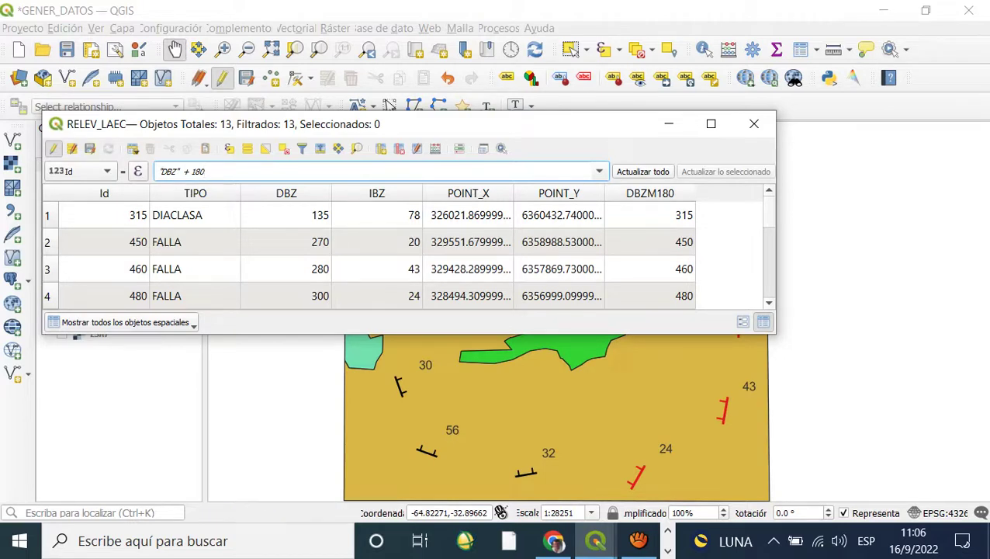
pyautogui.hotkey('ctrl', 'e')
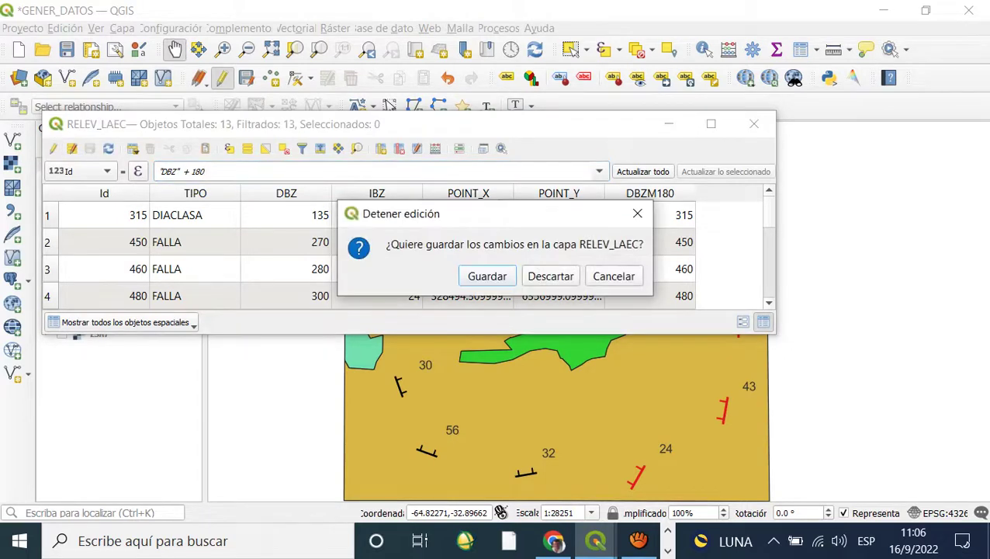
pyautogui.click(550, 276)
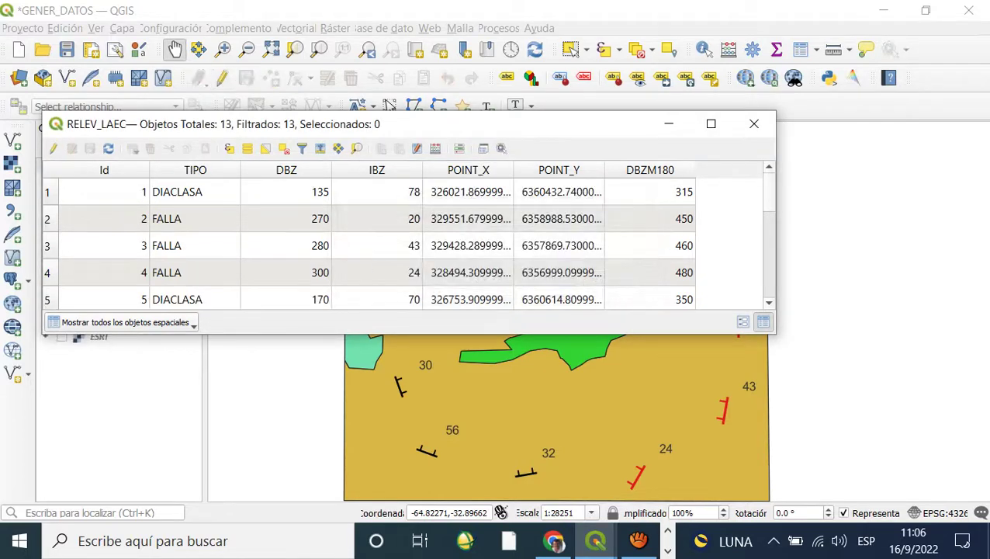
# Close the attribute table and review the text buffer settings of the RELEV_LAEC labels, accepting the layer properties
pyautogui.click(754, 124)
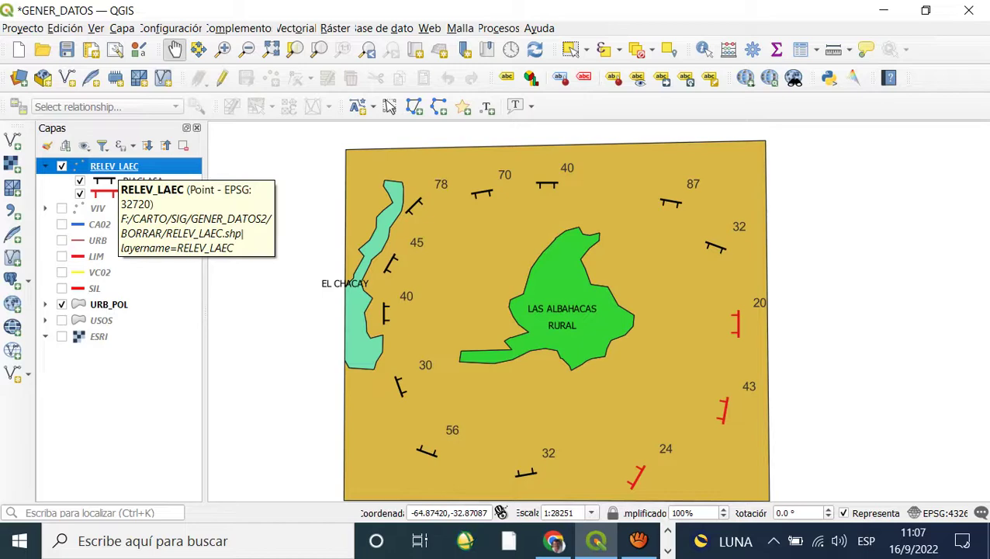
pyautogui.rightClick(117, 173)
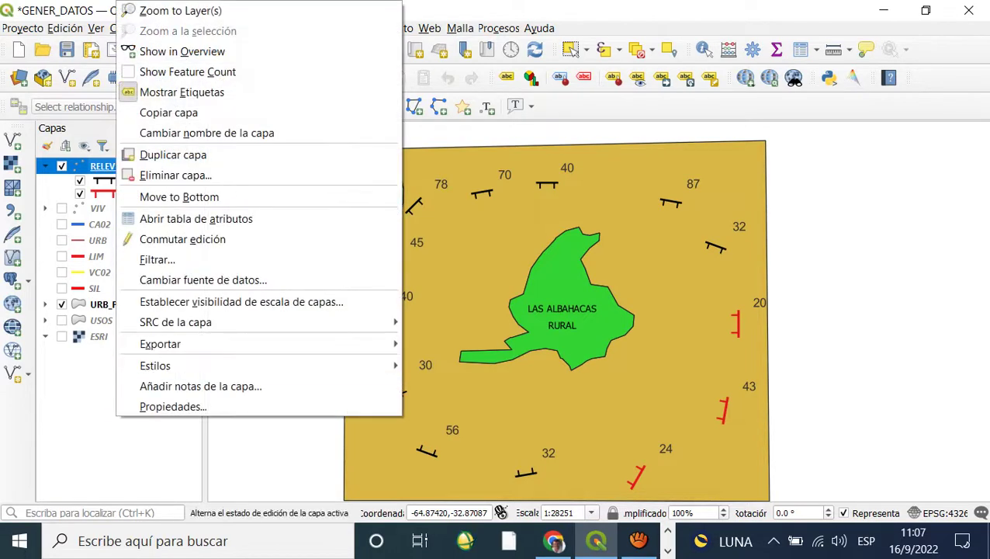
pyautogui.click(155, 407)
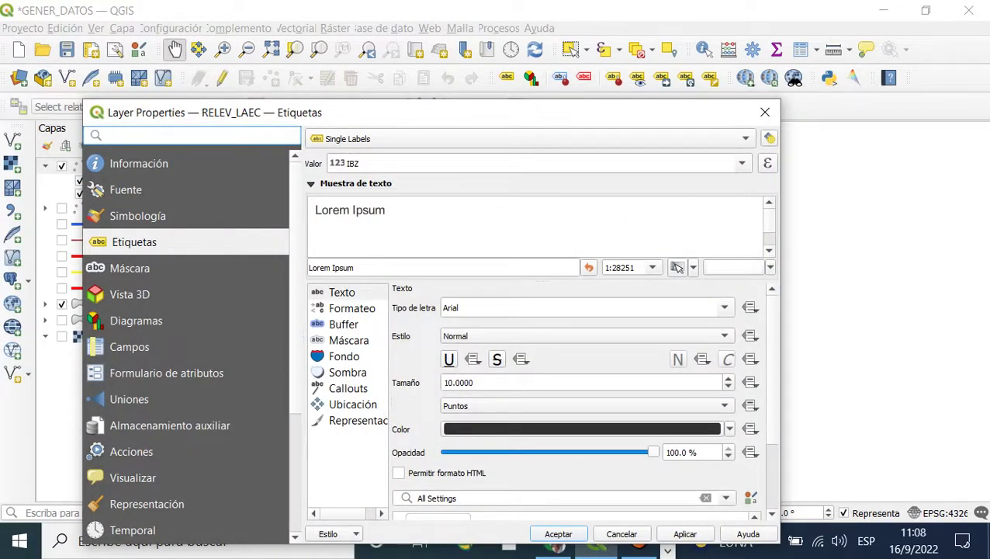
pyautogui.click(344, 324)
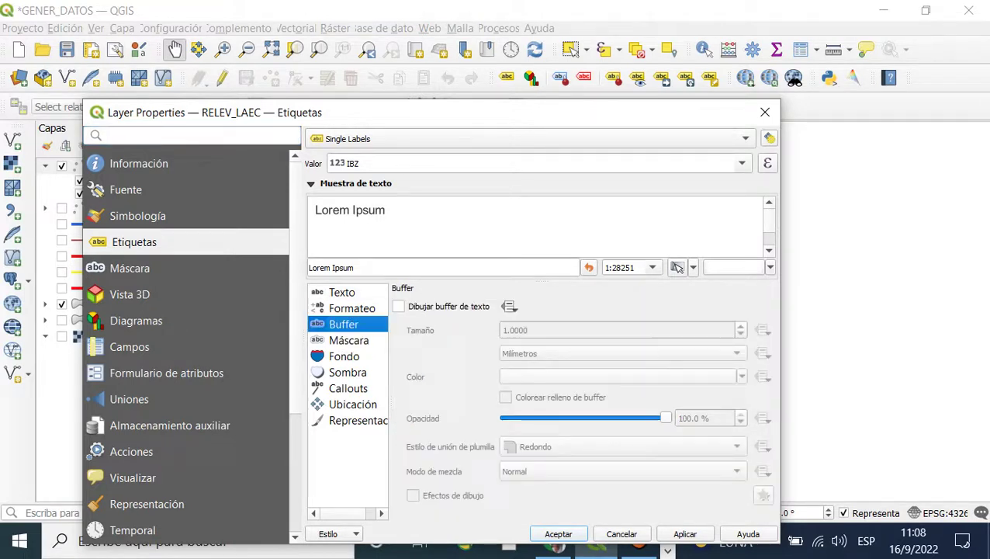
pyautogui.click(684, 534)
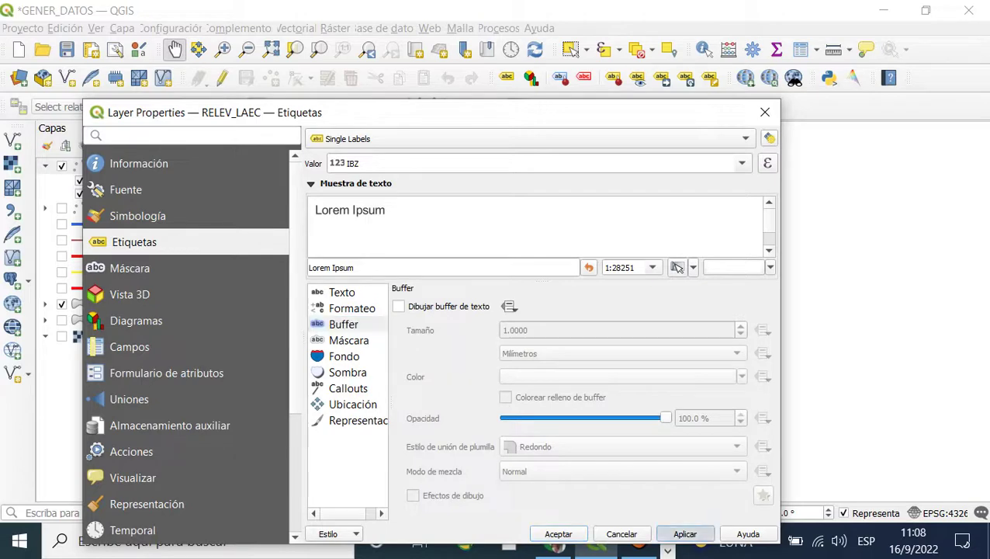
pyautogui.click(559, 534)
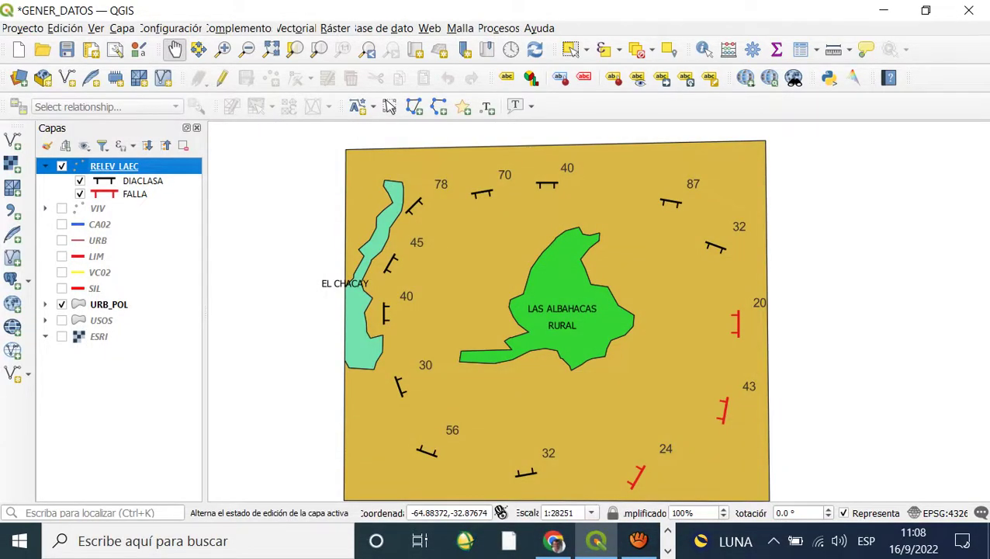
# Enable a text buffer around the RELEV_LAEC labels and accept the layer properties
pyautogui.rightClick(108, 165)
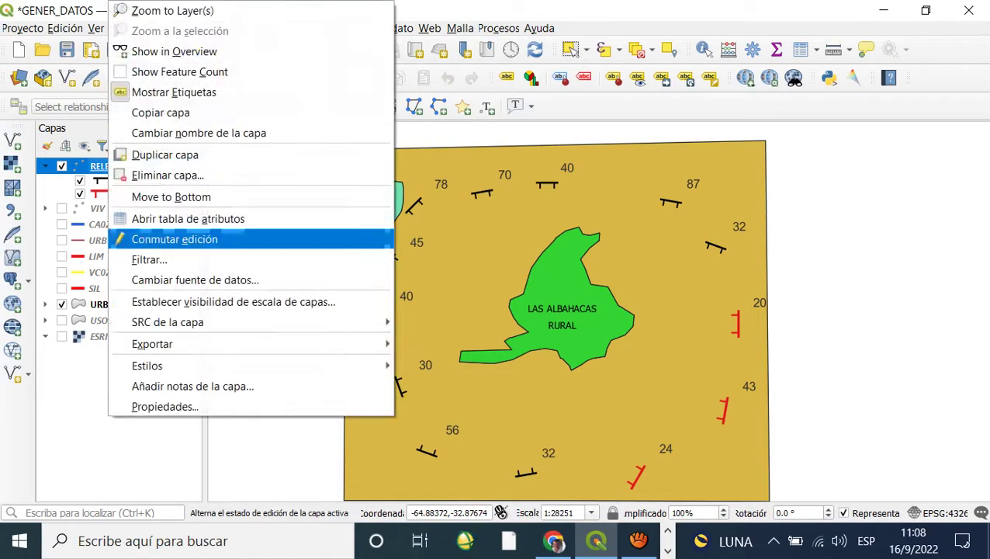
pyautogui.press('Return')
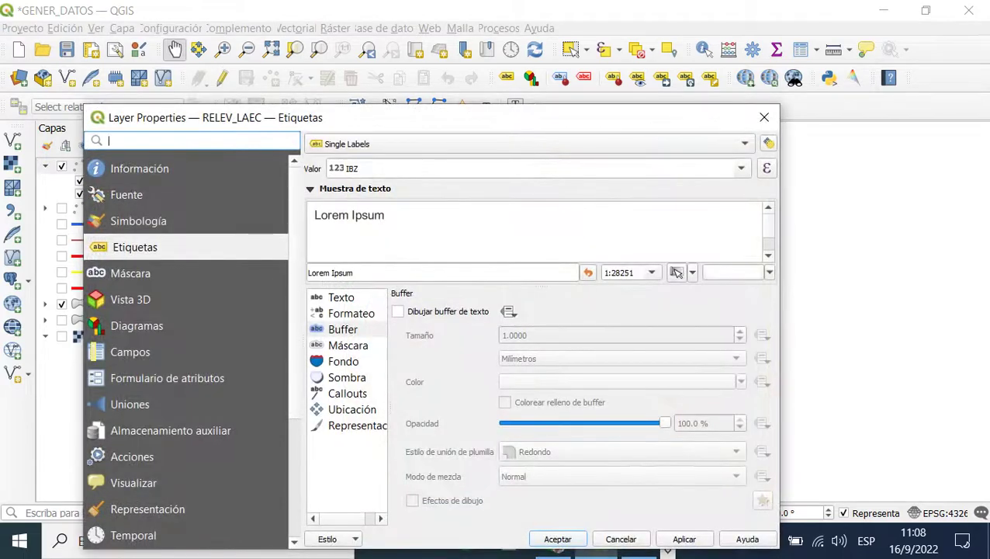
pyautogui.click(343, 329)
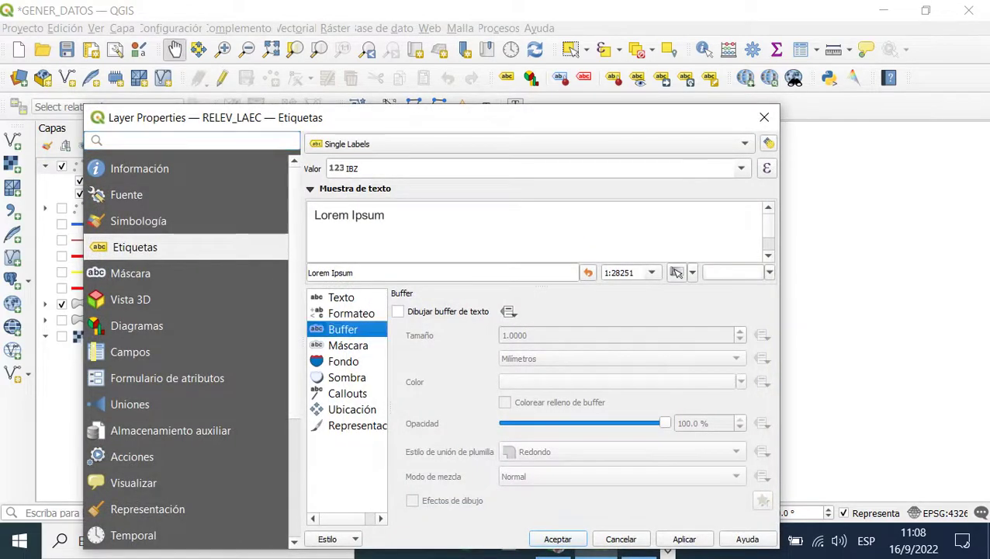
pyautogui.click(397, 311)
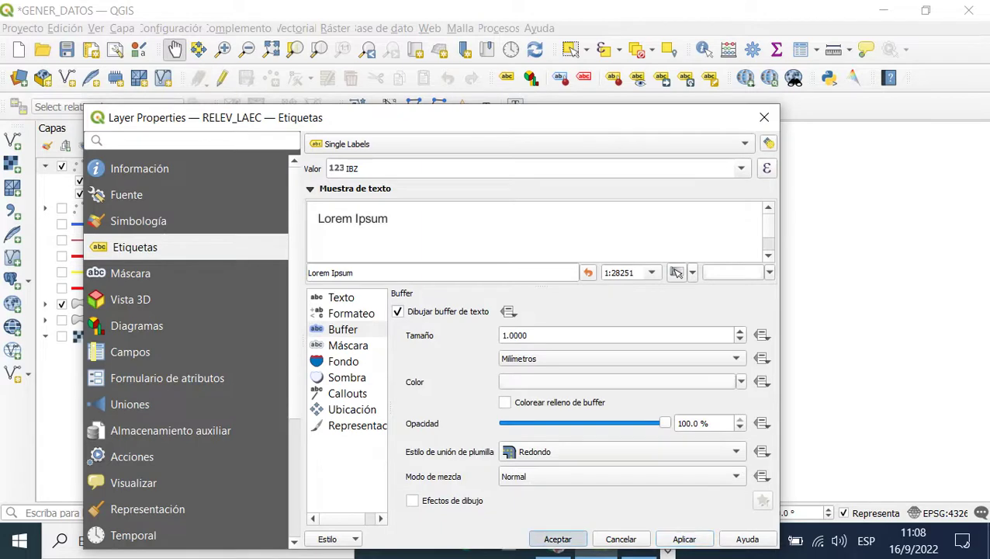
pyautogui.click(557, 538)
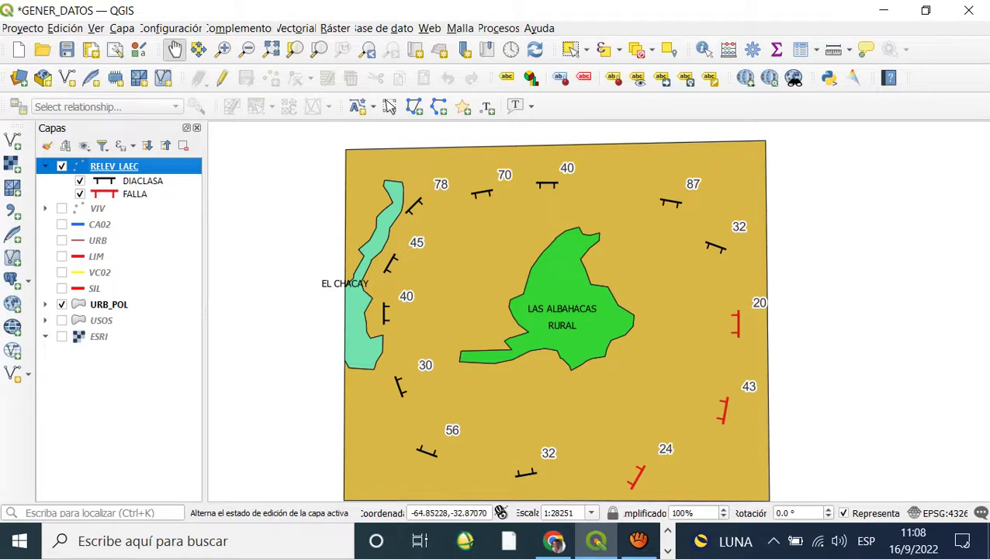
# Enable callouts for the RELEV_LAEC labels, apply the change and close the layer properties
pyautogui.rightClick(114, 166)
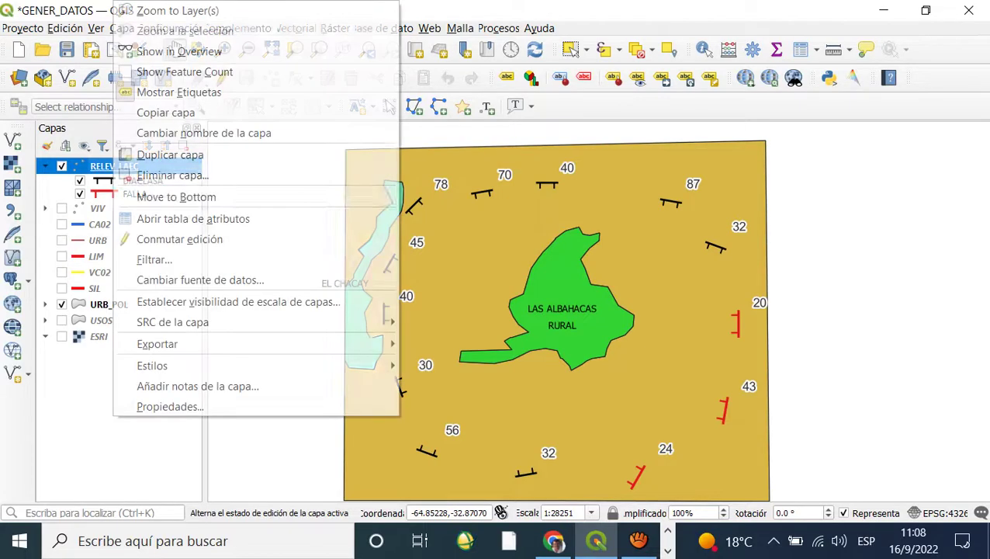
pyautogui.click(170, 406)
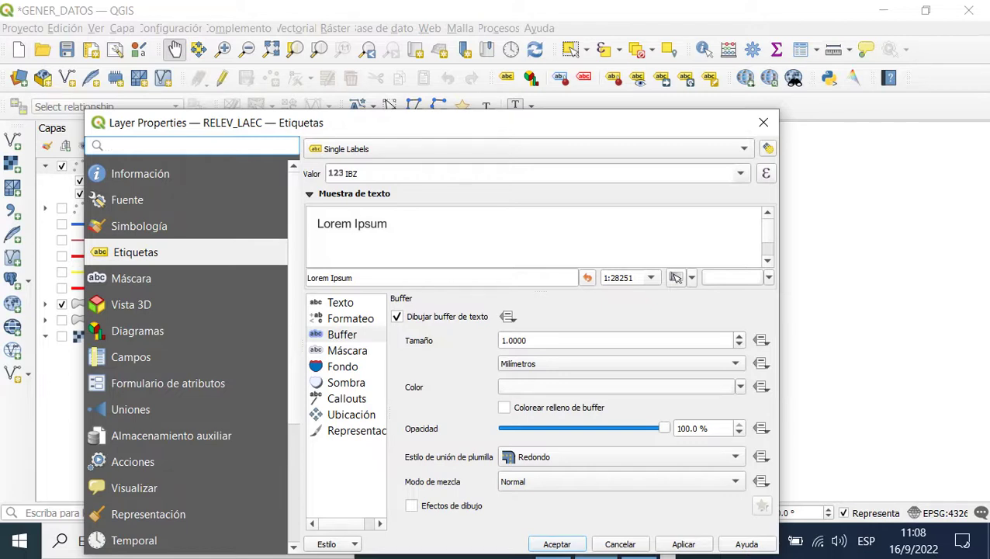
pyautogui.click(346, 398)
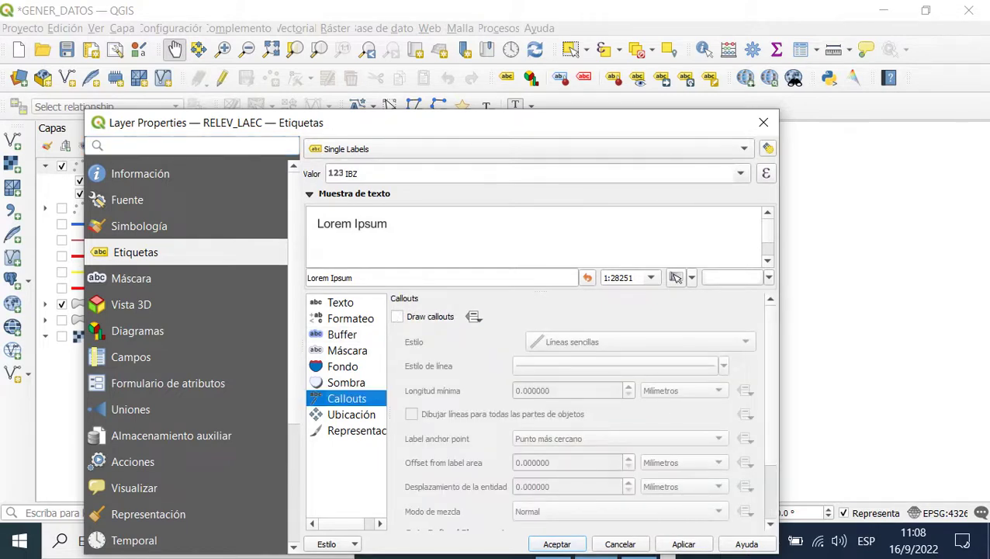
pyautogui.click(396, 317)
pyautogui.click(684, 543)
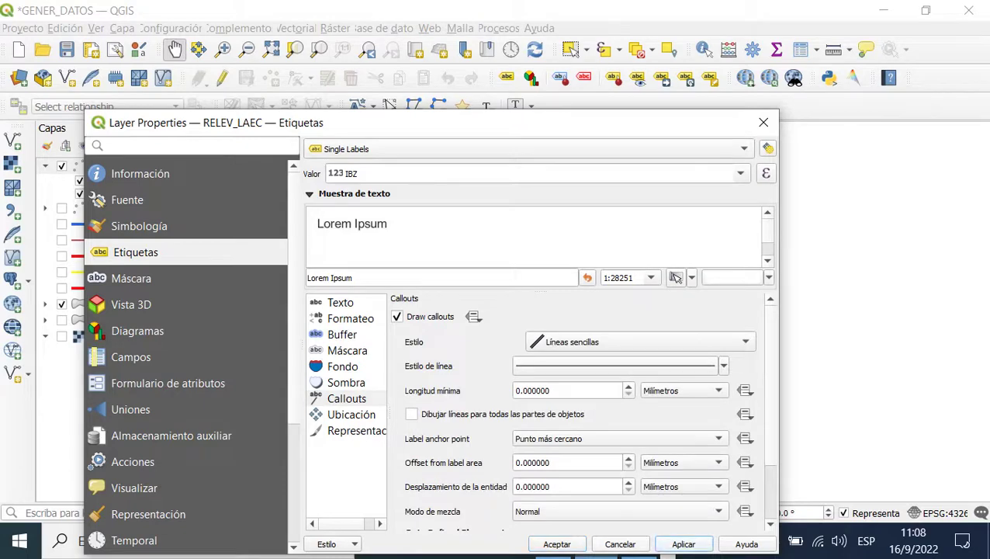
pyautogui.press('Escape')
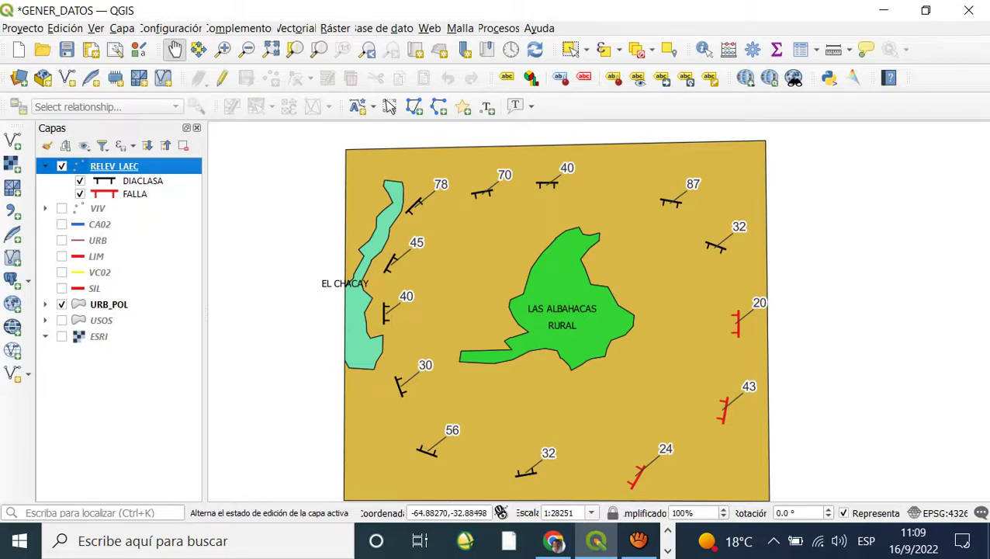
# Disable the callouts of the RELEV_LAEC labels and accept the layer properties
pyautogui.rightClick(98, 166)
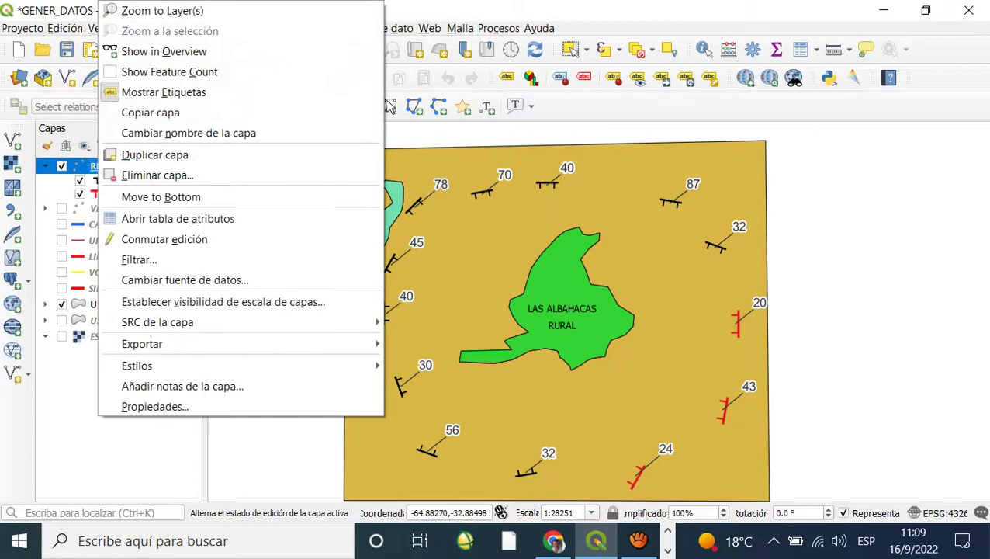
pyautogui.click(155, 407)
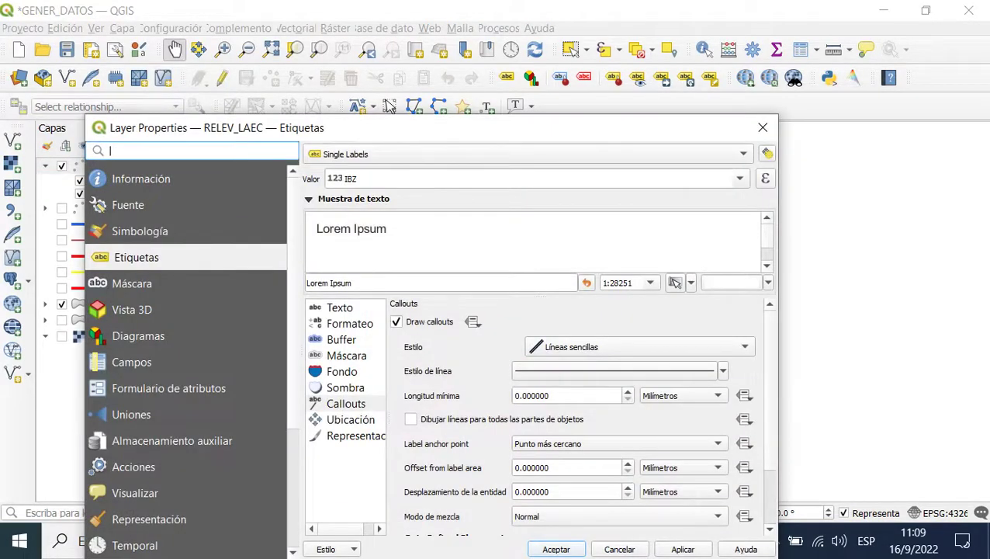
pyautogui.click(396, 321)
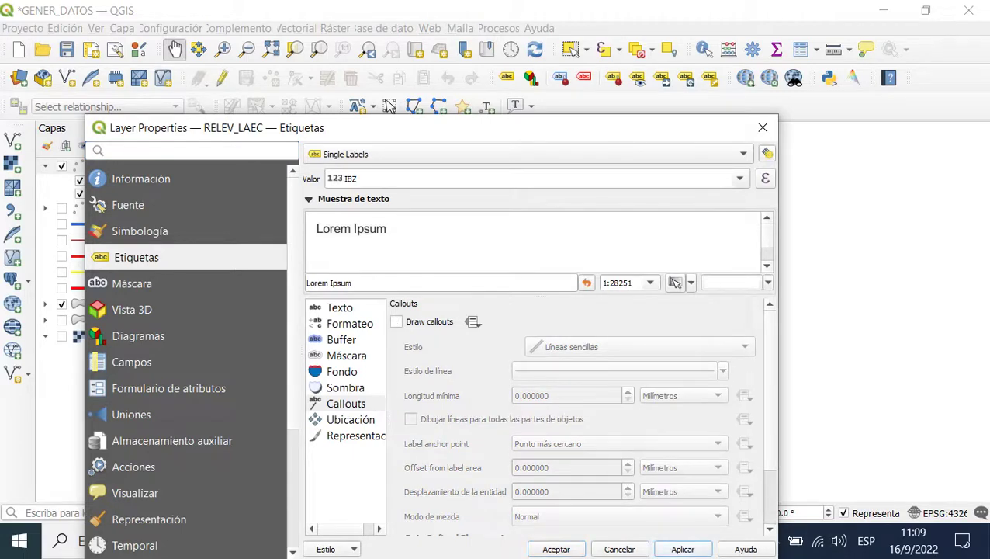
pyautogui.press('Return')
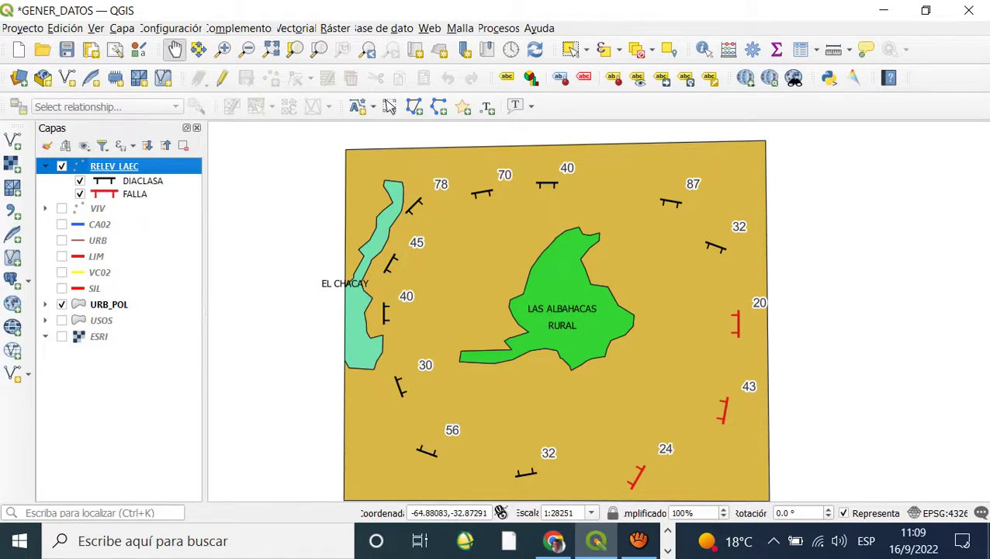
# Set the RELEV_LAEC label placement mode to Offset from Point with the upper-left quadrant and accept the layer properties
pyautogui.rightClick(100, 166)
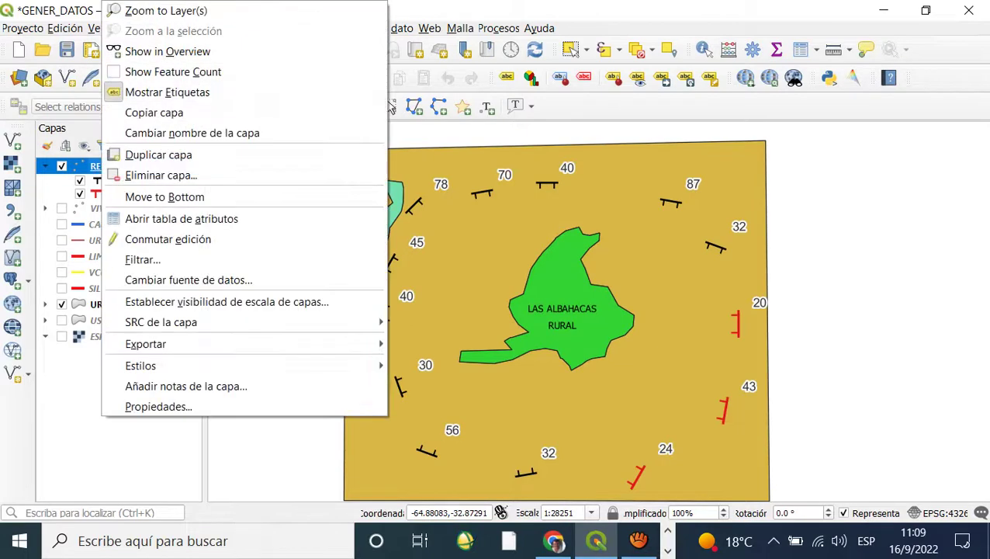
pyautogui.click(155, 404)
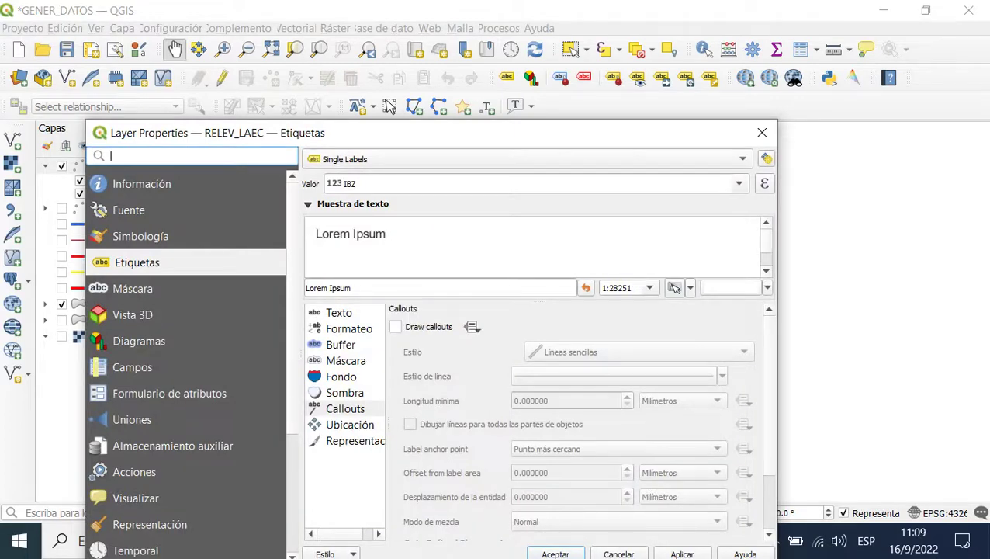
pyautogui.click(350, 424)
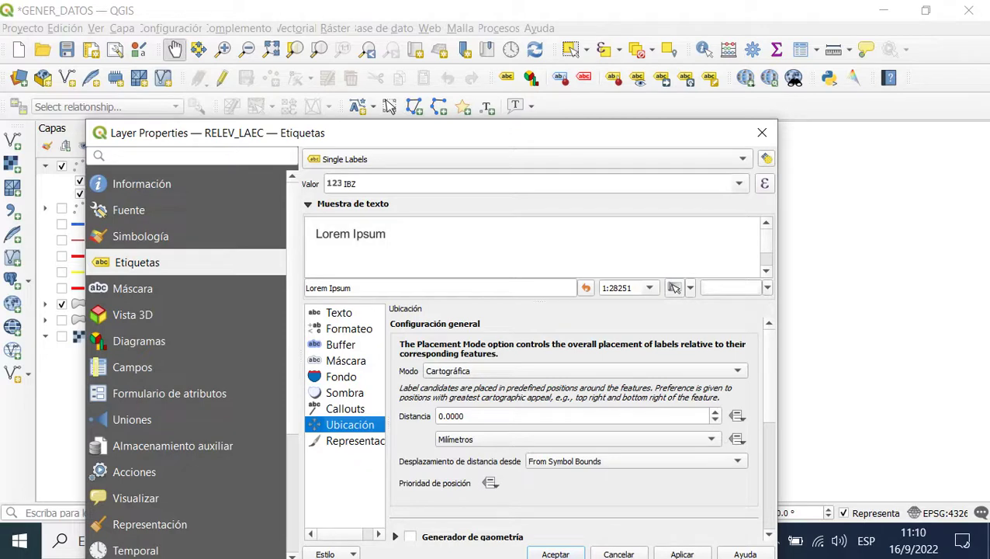
pyautogui.scroll(-5, 574, 419)
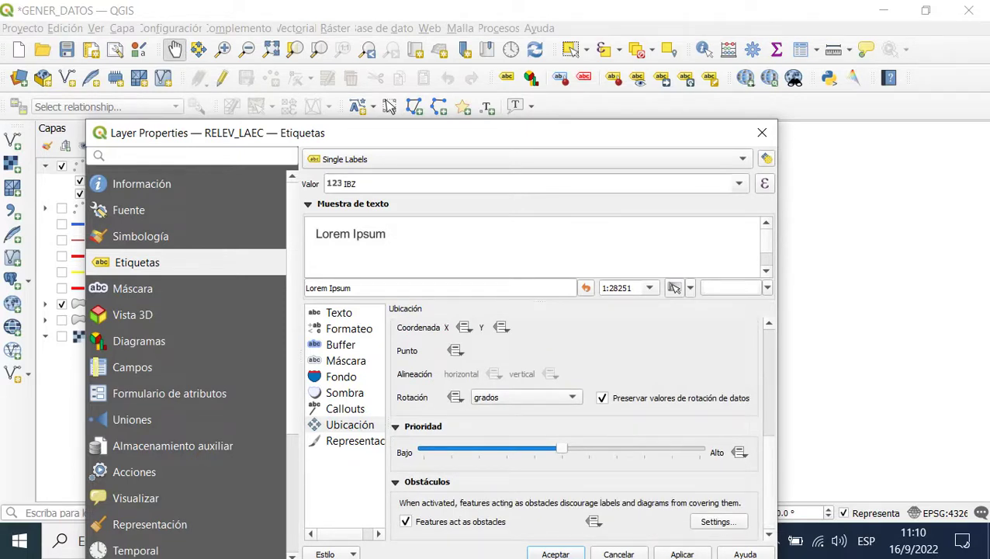
pyautogui.scroll(5, 574, 418)
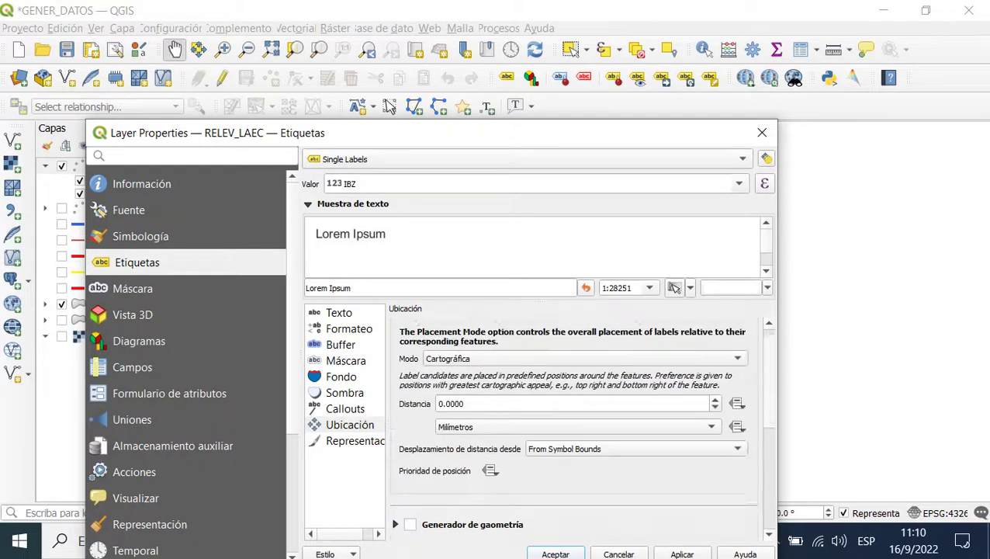
pyautogui.scroll(1, 574, 419)
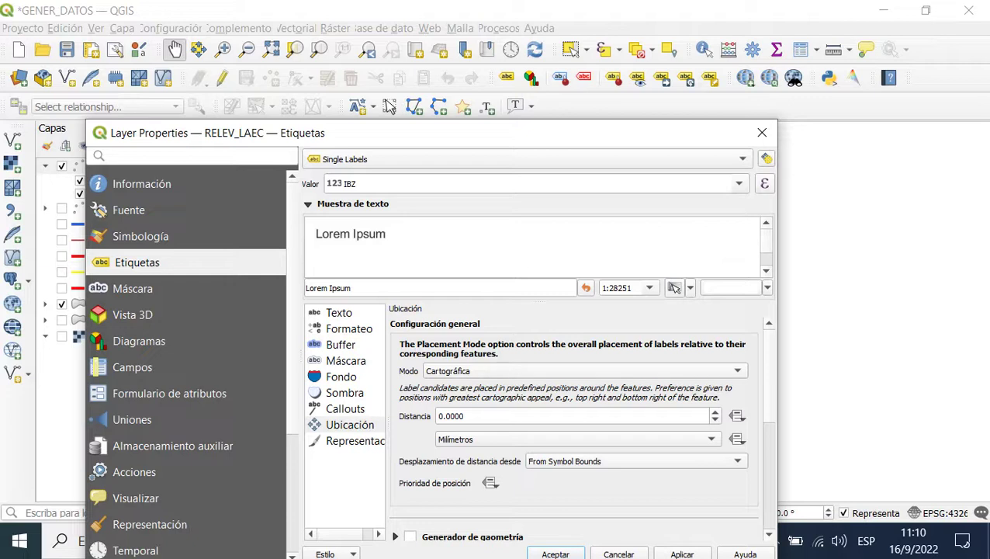
pyautogui.hotkey('alt', 'Down')
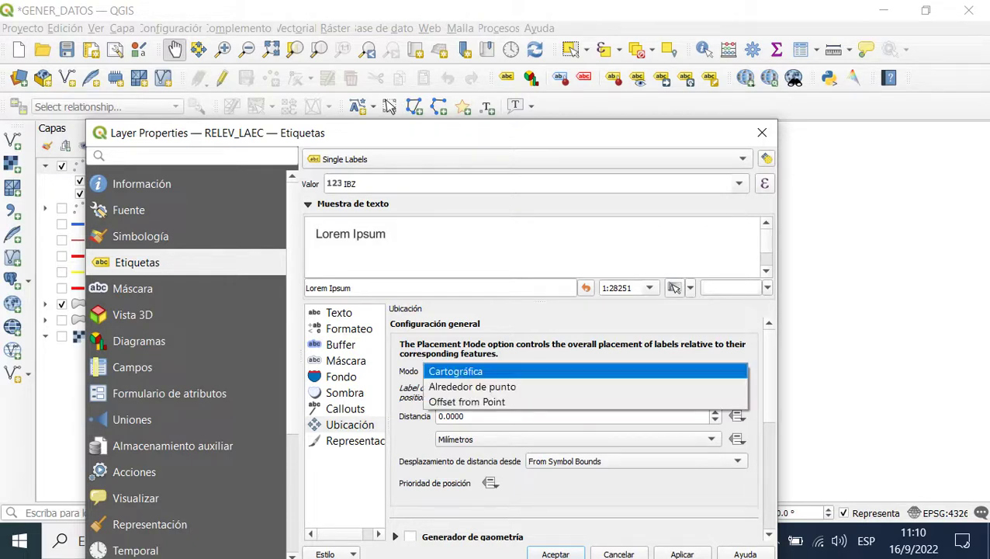
pyautogui.press('Down')
pyautogui.press('Down')
pyautogui.press('Return')
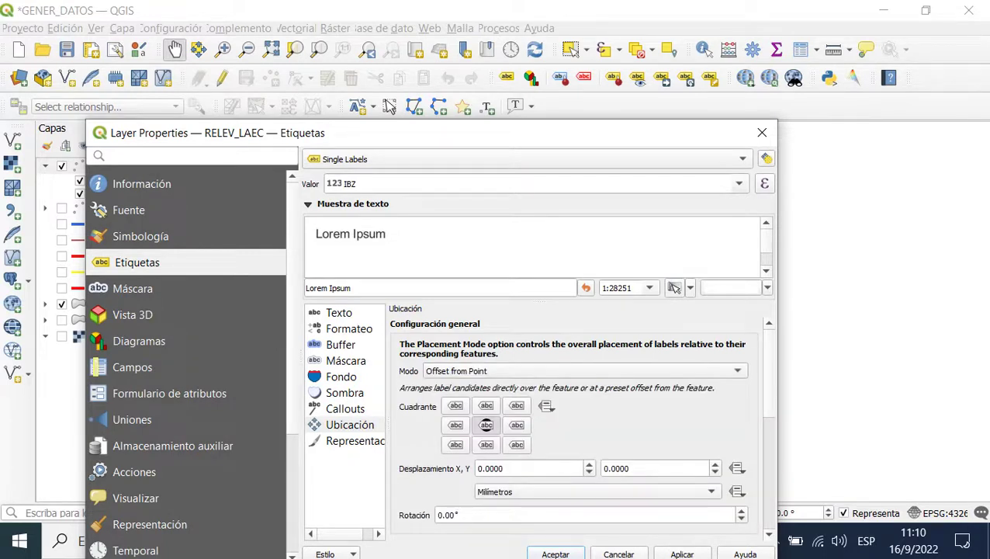
pyautogui.press('Tab')
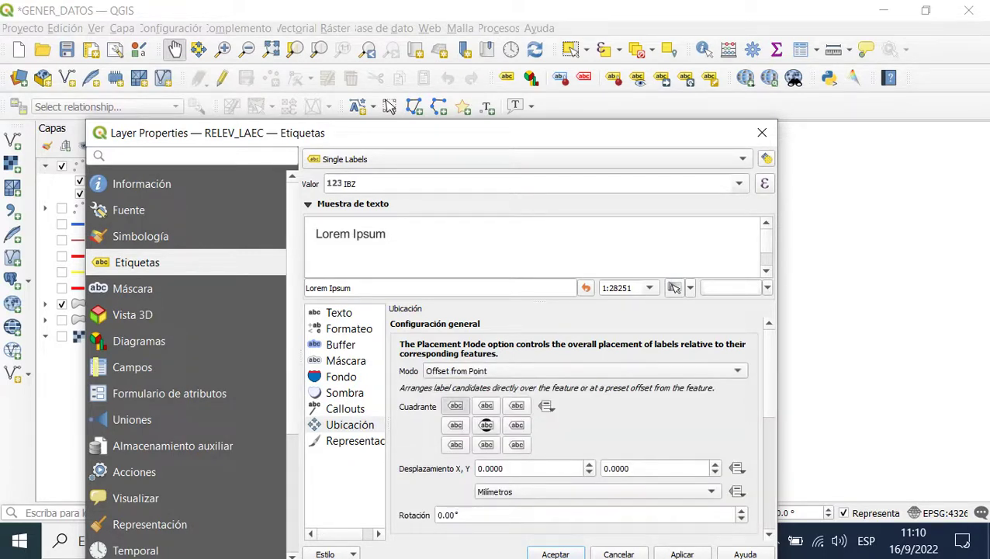
pyautogui.press('Return')
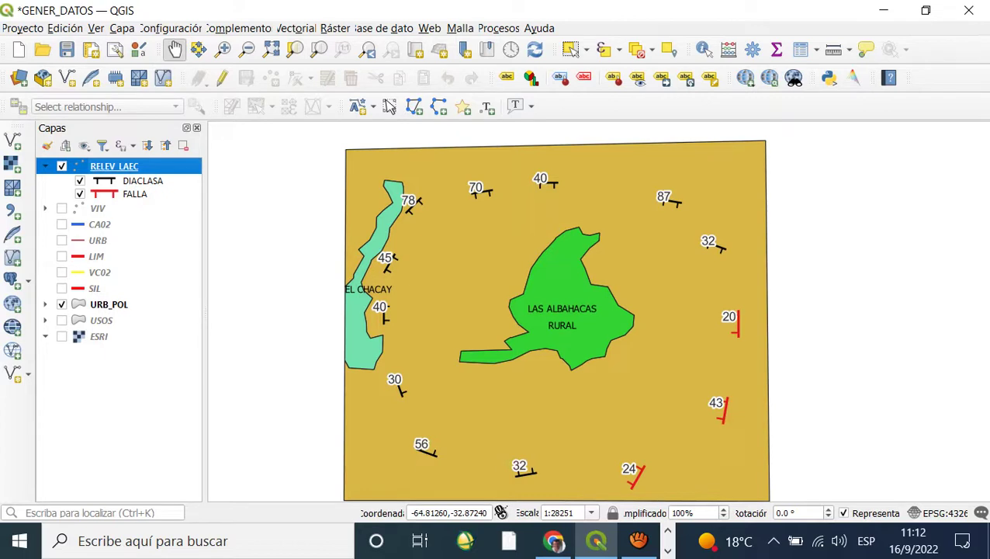
# Expand the legends of URB_POL and USOS, make the USOS layer visible and hide URB_POL
pyautogui.click(45, 304)
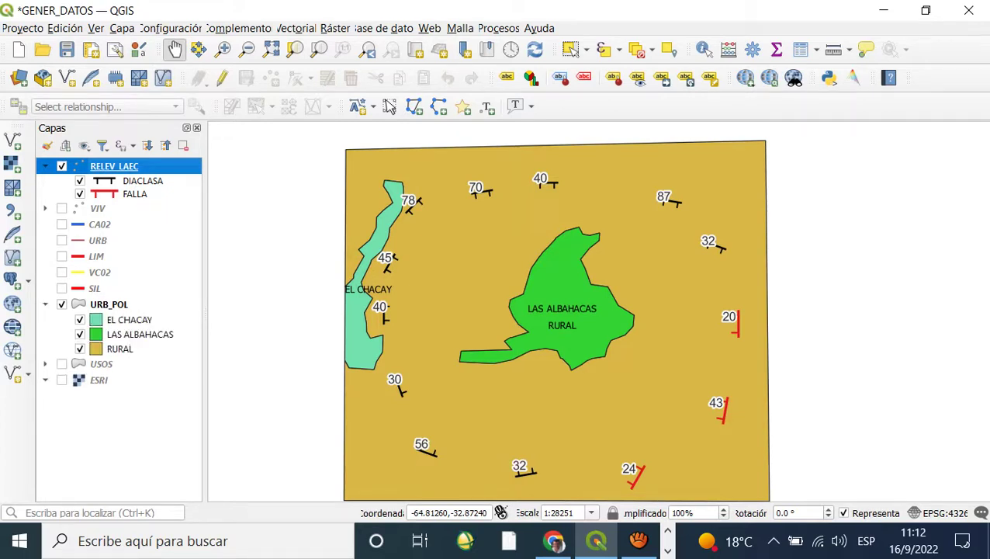
pyautogui.click(45, 364)
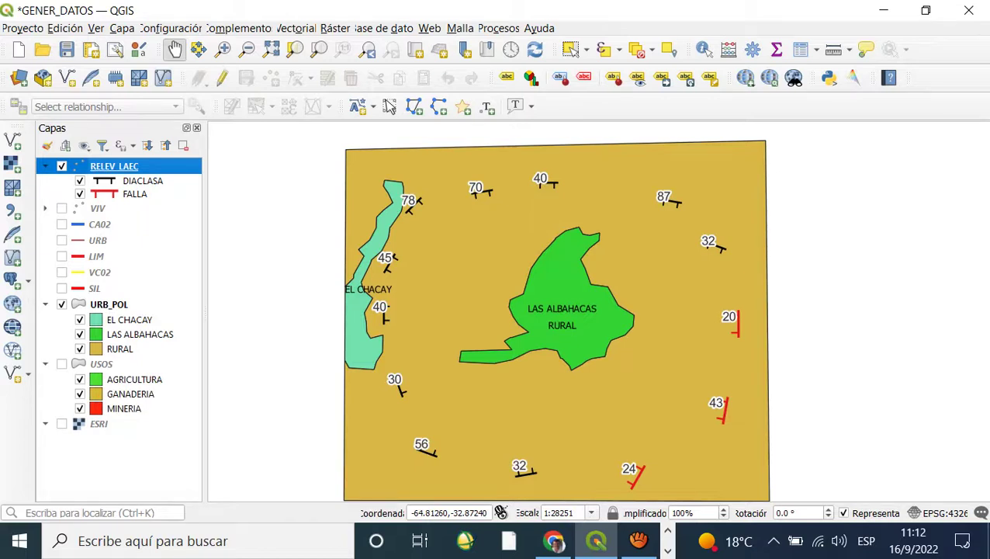
pyautogui.click(62, 363)
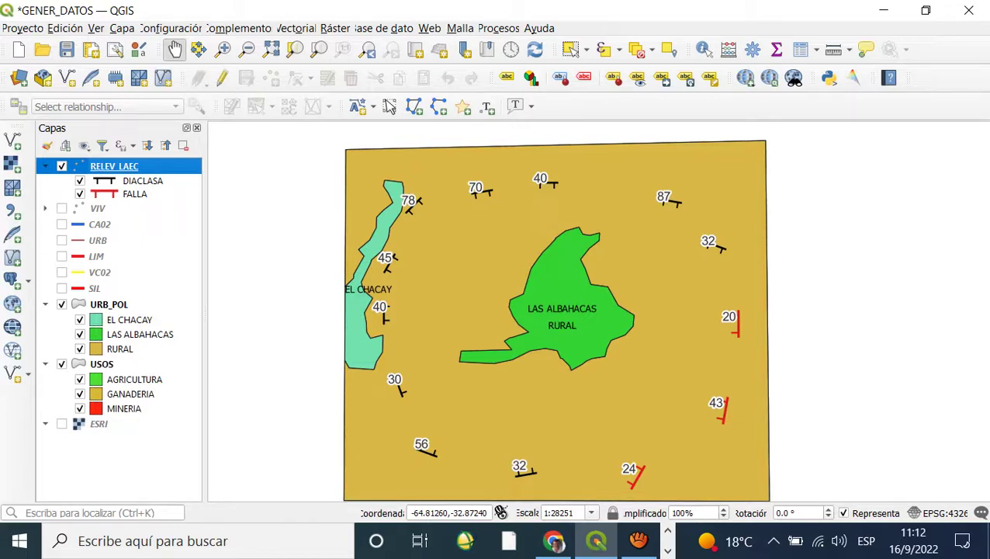
pyautogui.click(62, 304)
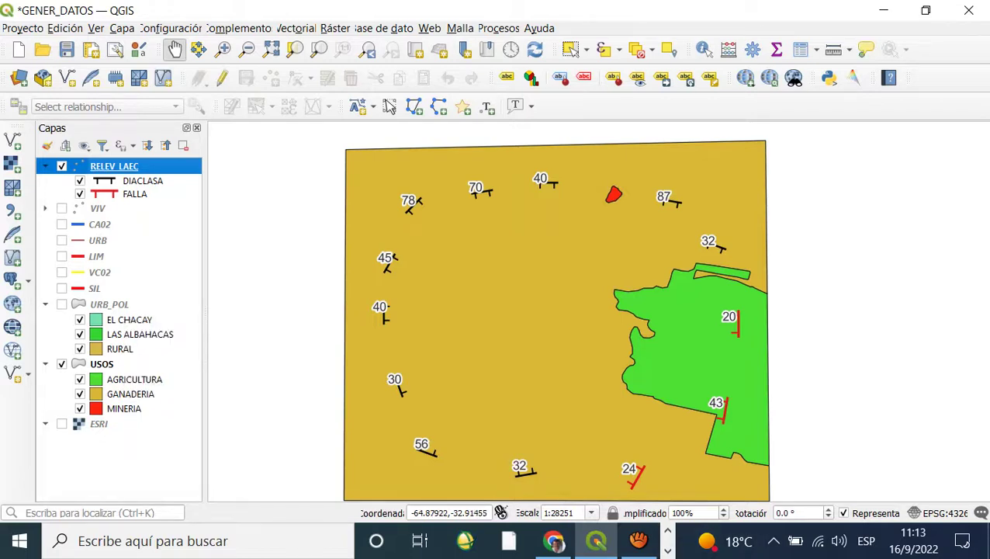
# Switch to Chrome to view the Google results for "Geology patterns for qgis" and return to QGIS
pyautogui.click(553, 540)
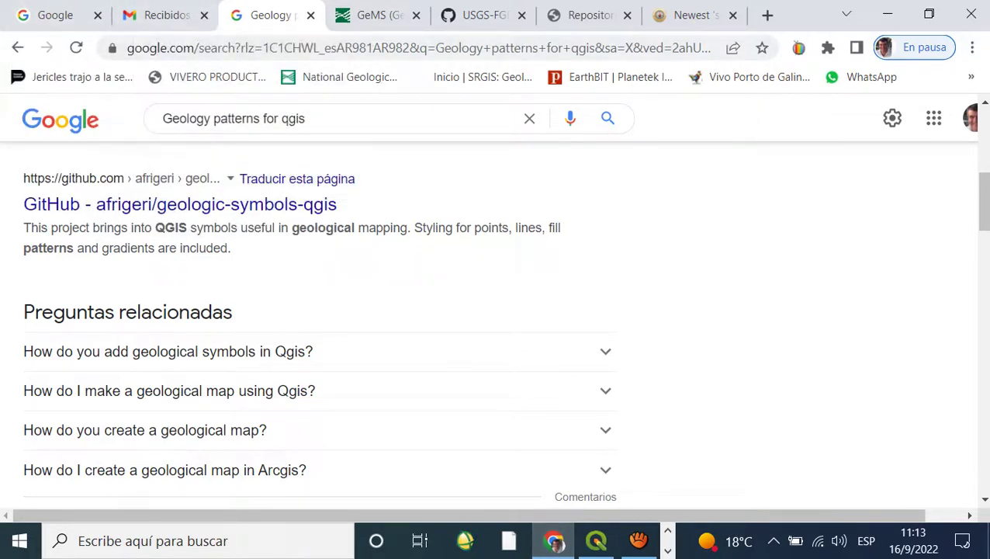
pyautogui.hotkey('alt', 'Tab')
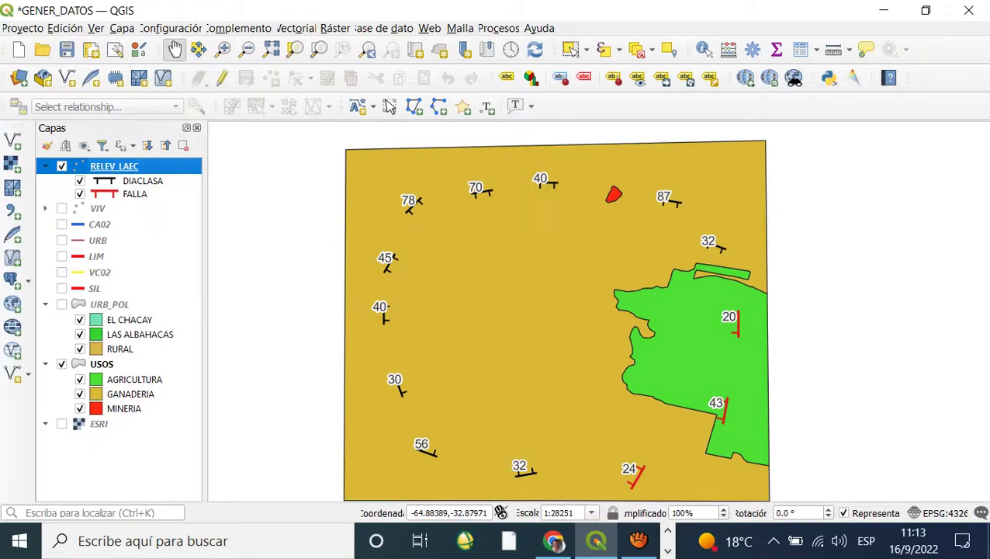
# Create an empty print layout titled DBZIZ through the layout manager and close the manager
pyautogui.click(115, 49)
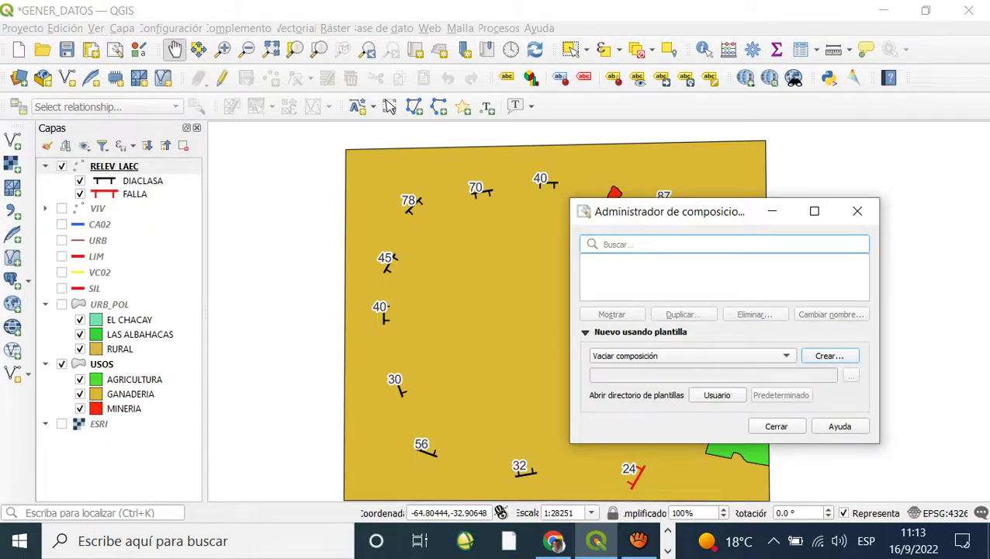
pyautogui.click(829, 355)
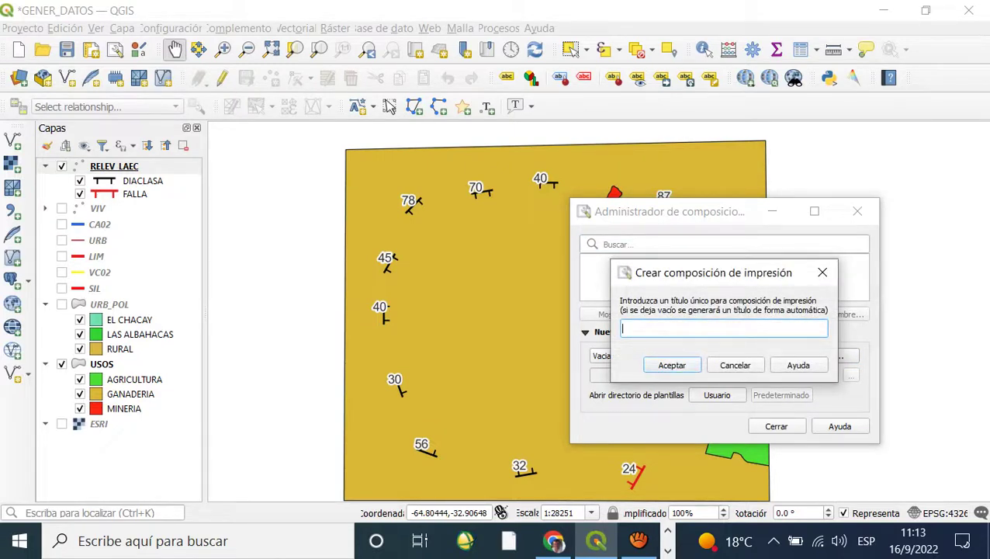
pyautogui.write('DBZIZ')
pyautogui.press('BackSpace')
pyautogui.write('Z')
pyautogui.press('Return')
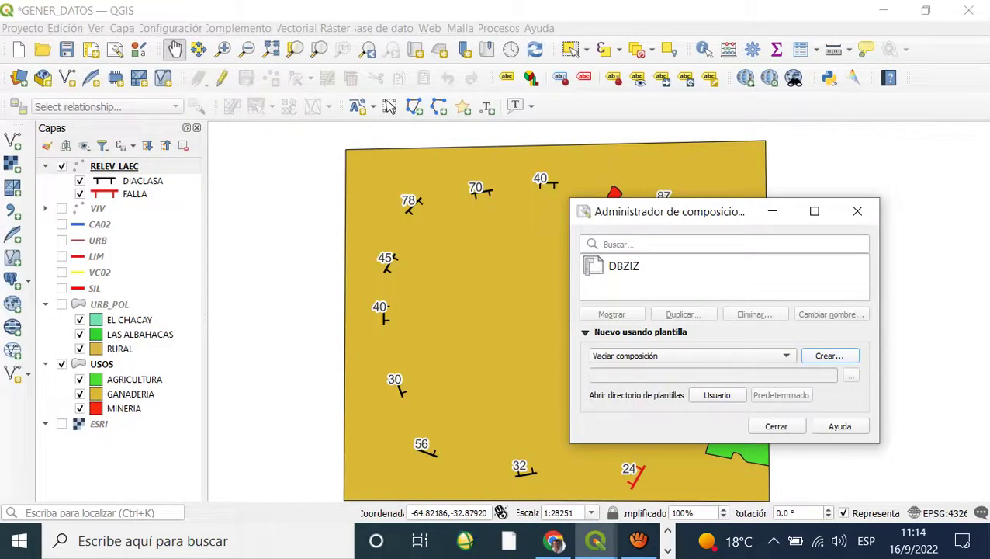
pyautogui.click(829, 355)
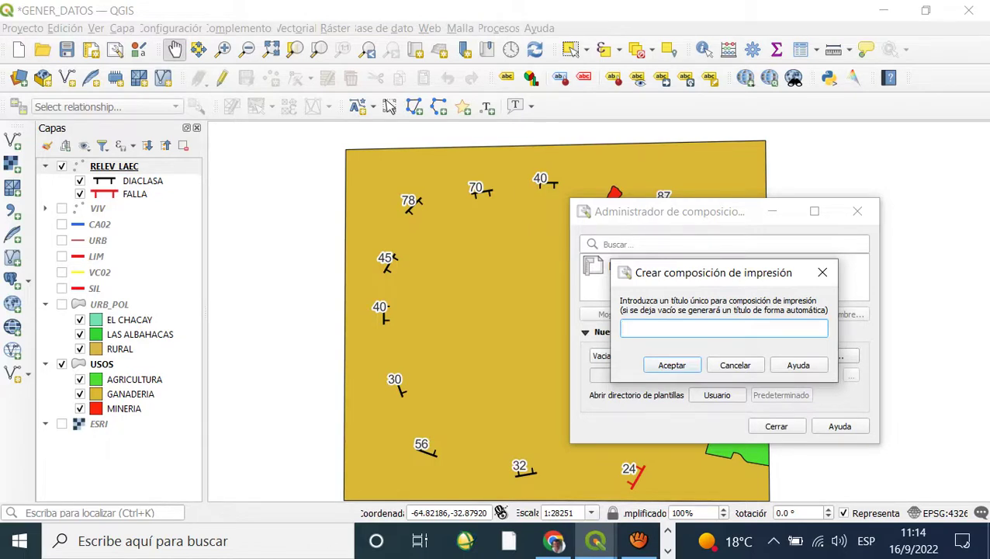
pyautogui.click(734, 365)
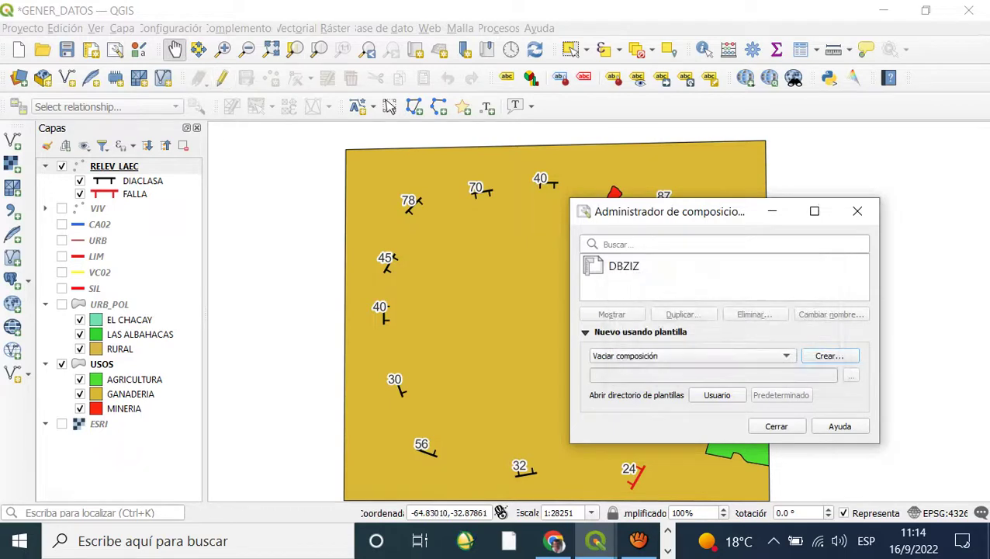
pyautogui.click(858, 211)
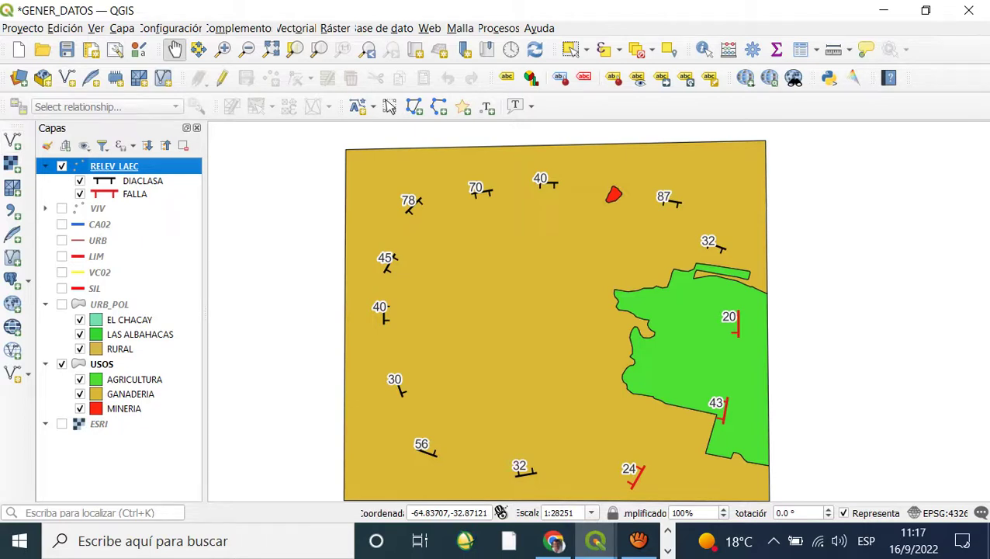
# Make the VIV, CA02 and VC02 layers visible on the map and save the project
pyautogui.click(62, 208)
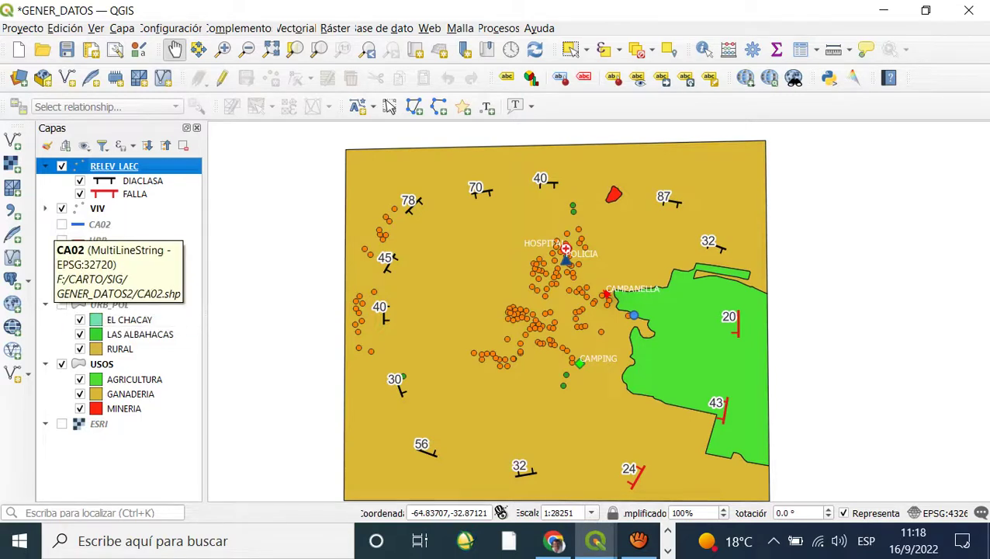
pyautogui.click(61, 224)
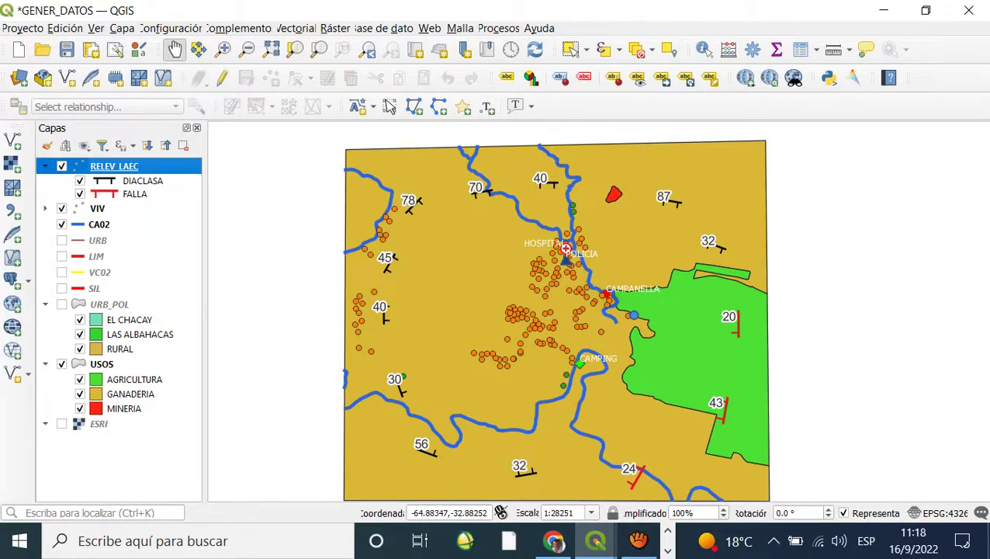
pyautogui.click(61, 272)
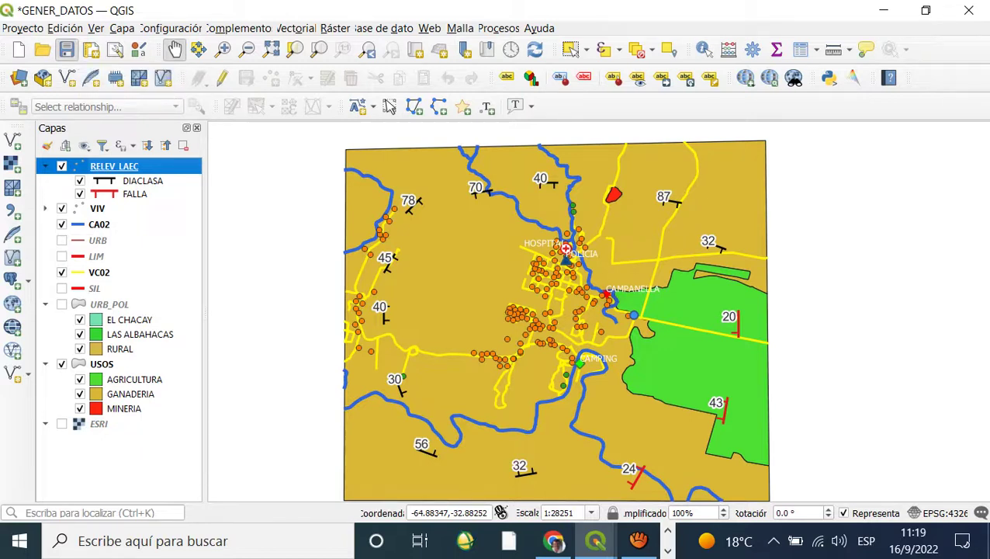
pyautogui.hotkey('ctrl', 'g')
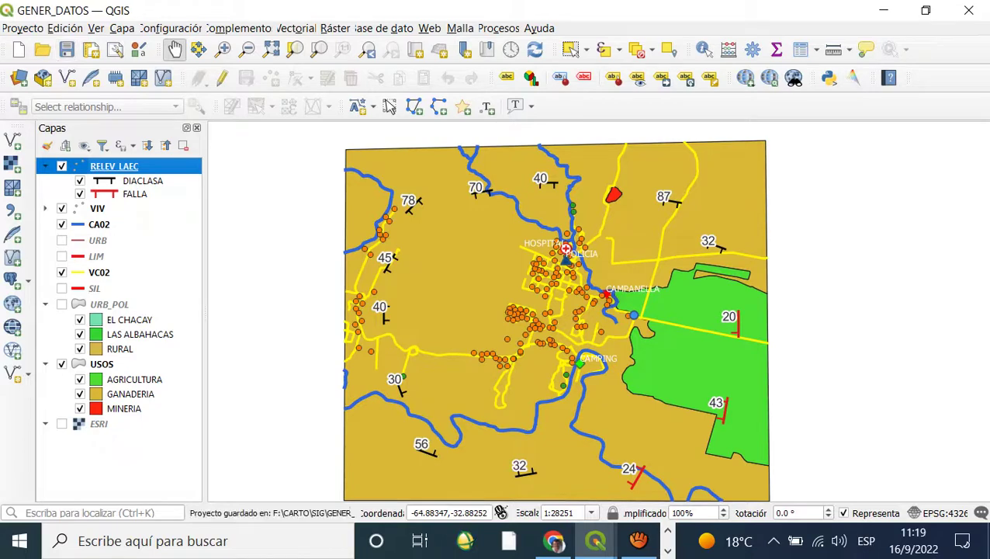
# Open the layer properties of VC02
pyautogui.rightClick(100, 272)
pyautogui.press('Up')
pyautogui.press('Up')
pyautogui.press('Up')
pyautogui.press('Up')
pyautogui.press('Up')
pyautogui.press('Up')
pyautogui.press('Up')
pyautogui.press('Up')
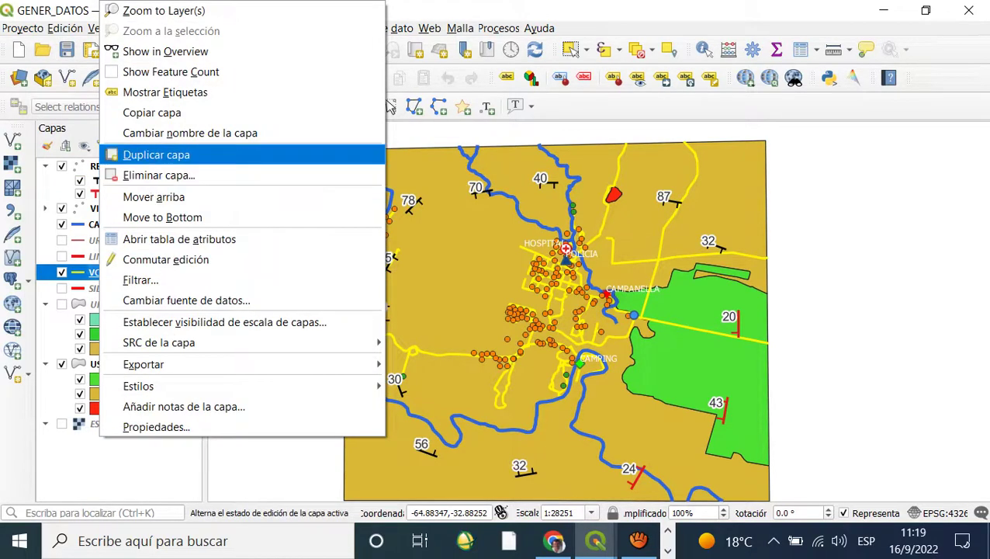
pyautogui.press('Down')
pyautogui.press('Down')
pyautogui.press('Down')
pyautogui.press('Down')
pyautogui.press('Down')
pyautogui.press('Down')
pyautogui.press('Down')
pyautogui.press('Down')
pyautogui.press('Down')
pyautogui.press('Down')
pyautogui.press('Down')
pyautogui.press('Down')
pyautogui.press('Down')
pyautogui.press('Down')
pyautogui.press('Down')
pyautogui.press('Down')
pyautogui.press('Down')
pyautogui.press('Down')
pyautogui.press('Down')
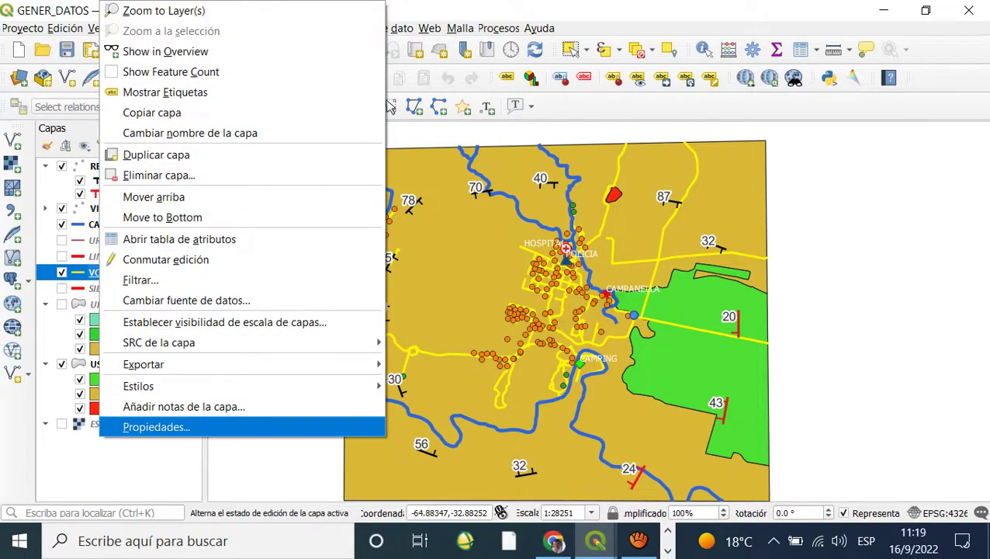
# Review the VC02 layer's source path and provider information in its properties
pyautogui.press('Return')
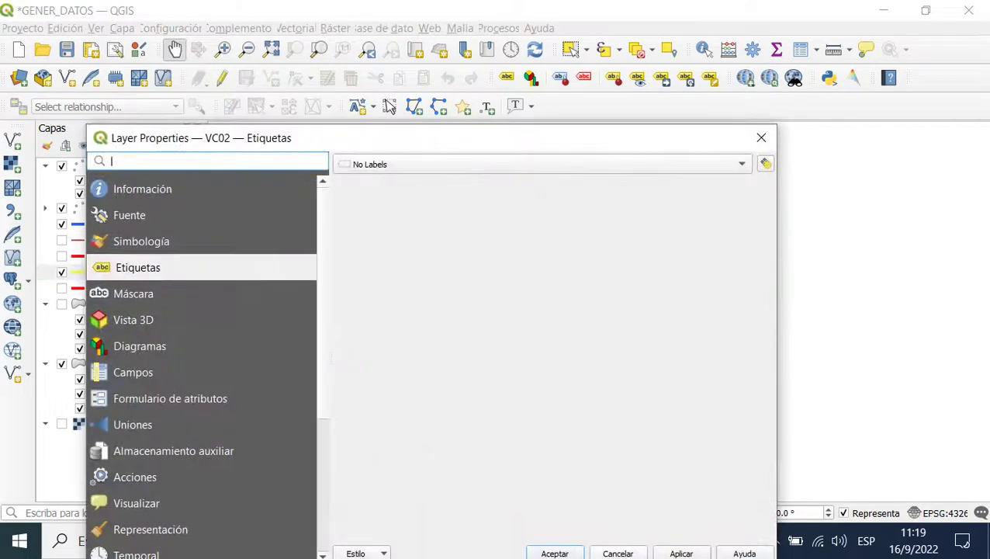
pyautogui.click(144, 189)
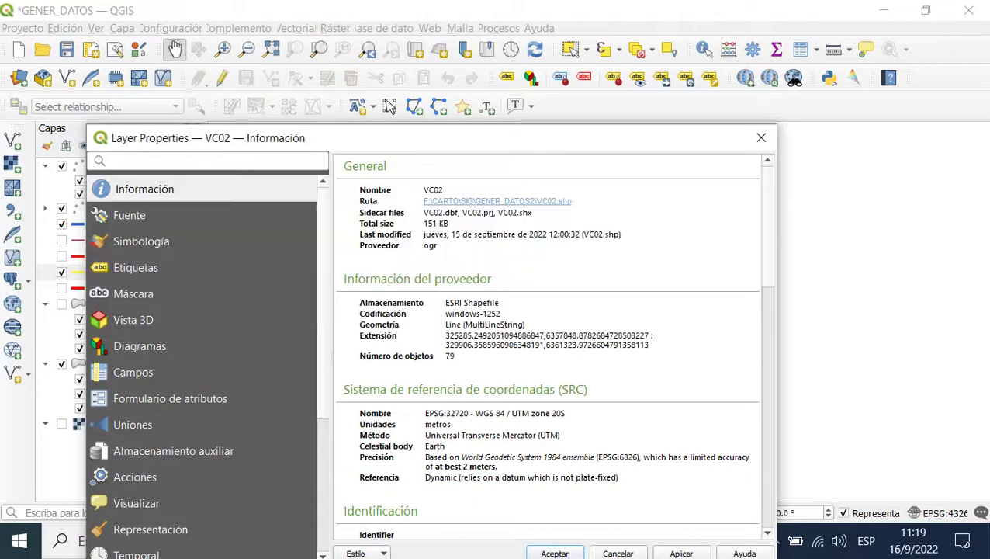
pyautogui.press('Return')
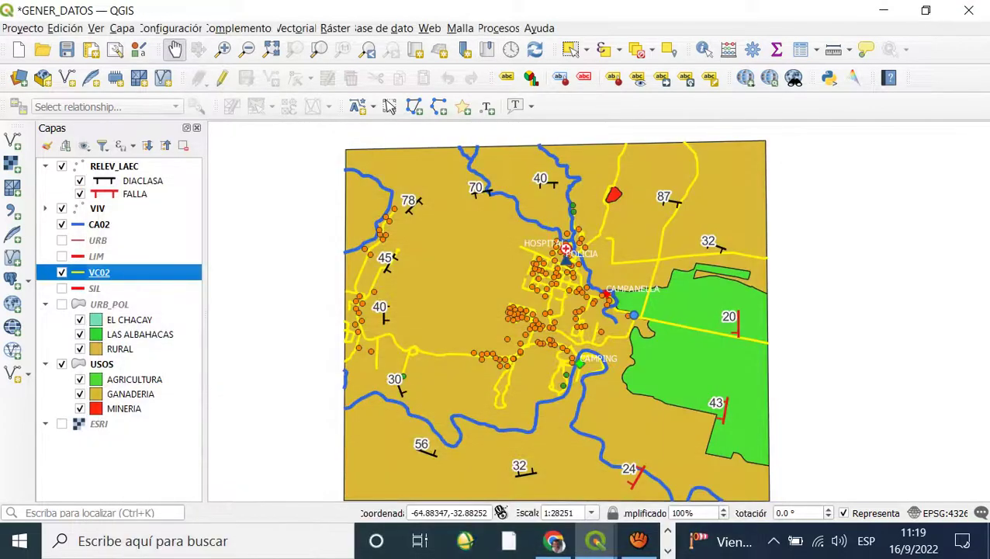
# Start a new empty project, discarding the changes to GENER_DATOS
pyautogui.click(19, 49)
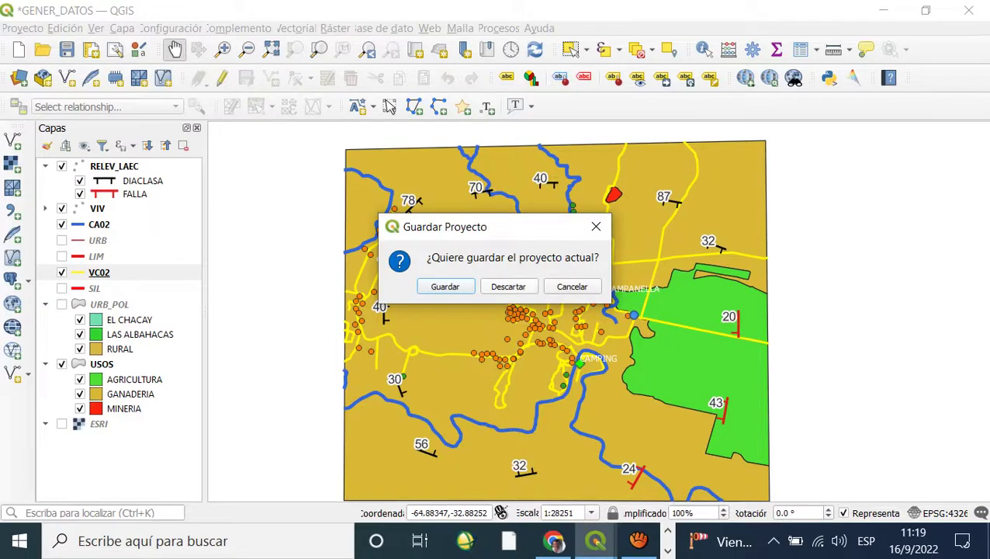
pyautogui.click(509, 287)
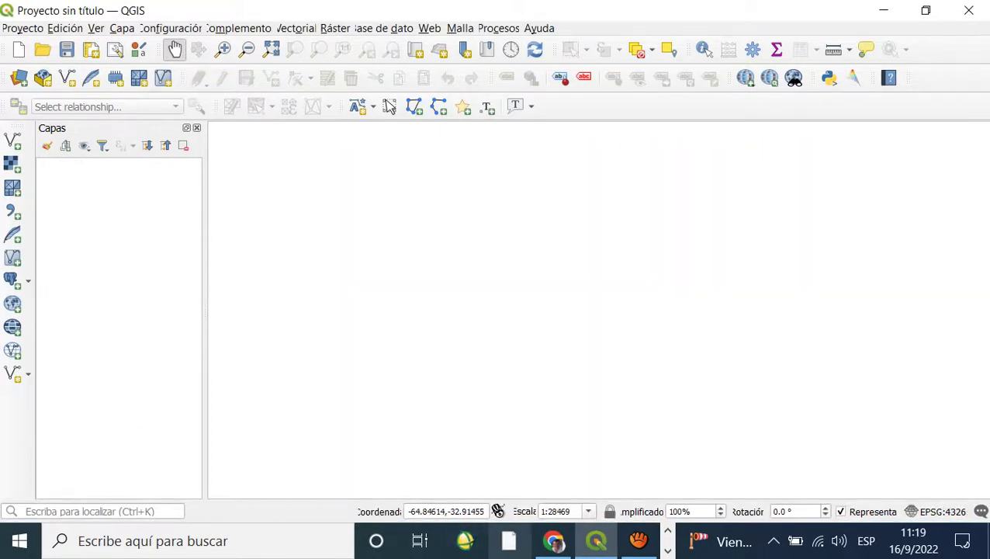
# Open the GENER_DATOS2 folder under CARTO\SIG on drive F: in a maximized File Explorer window
pyautogui.press('super+e')
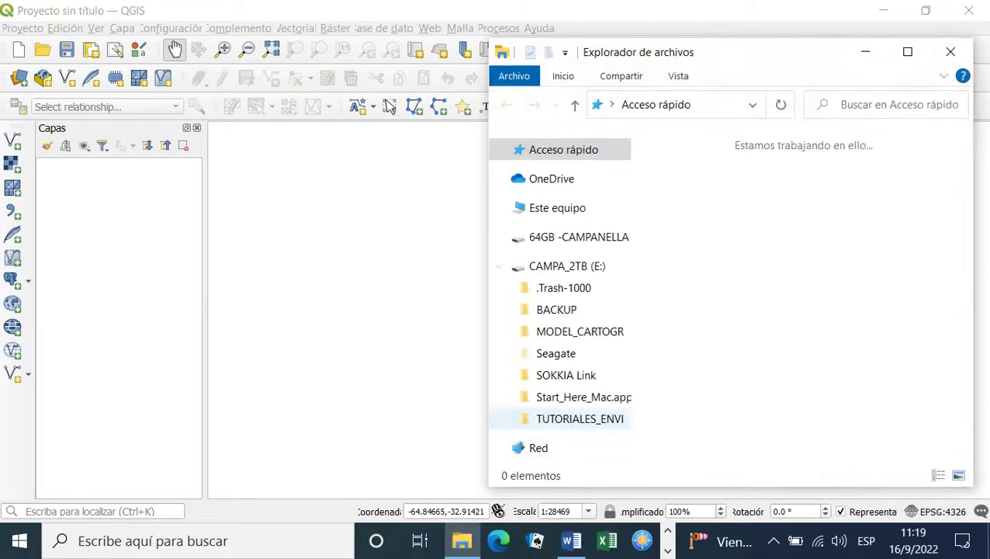
pyautogui.click(907, 51)
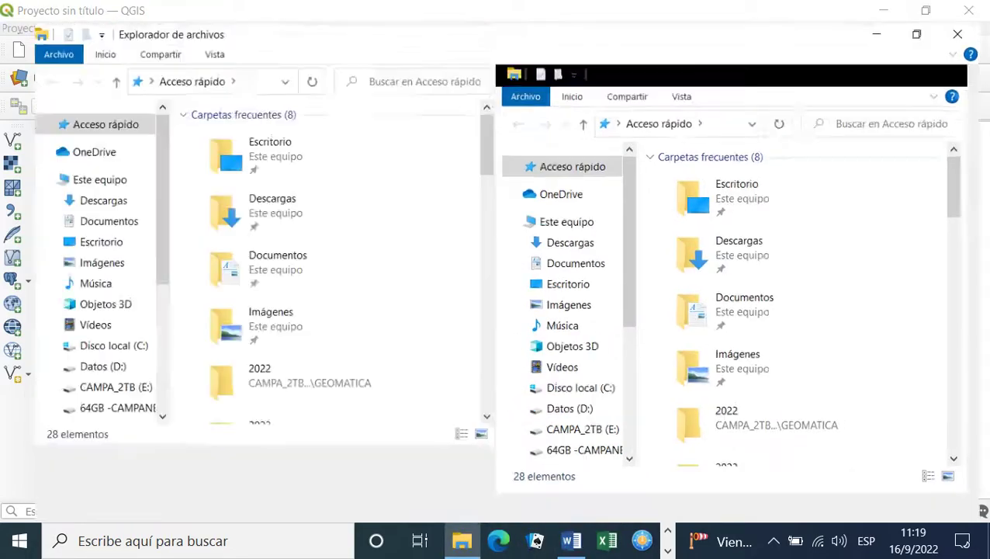
pyautogui.click(78, 403)
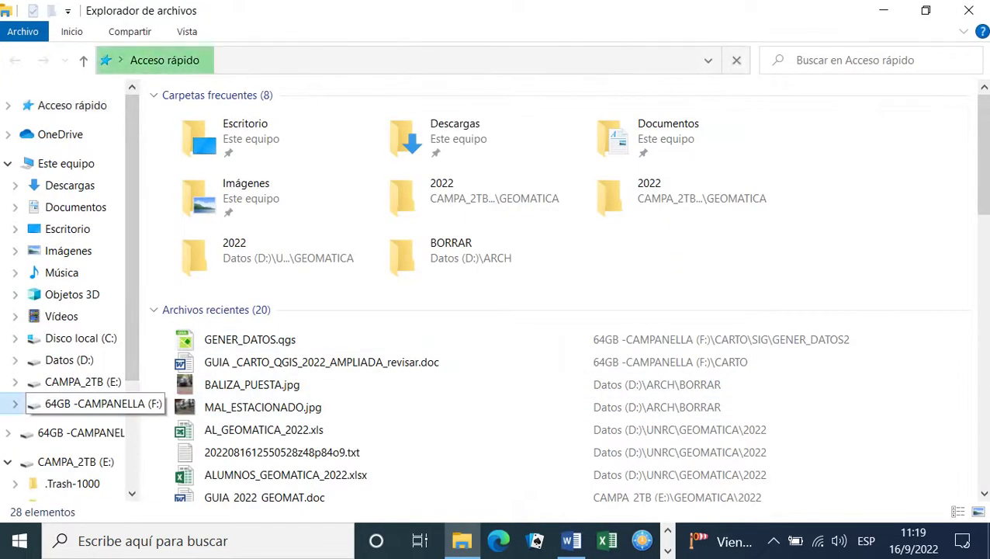
pyautogui.doubleClick(194, 138)
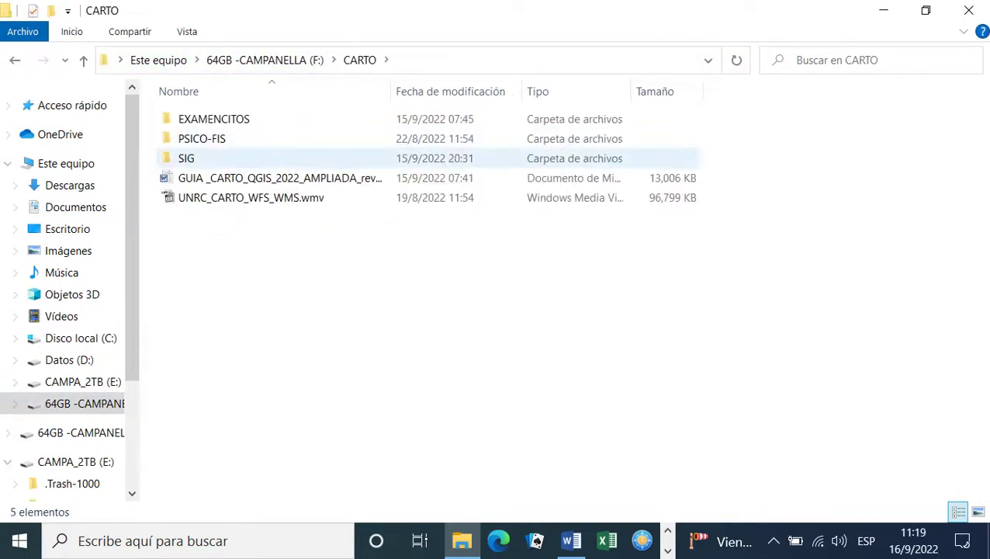
pyautogui.doubleClick(188, 159)
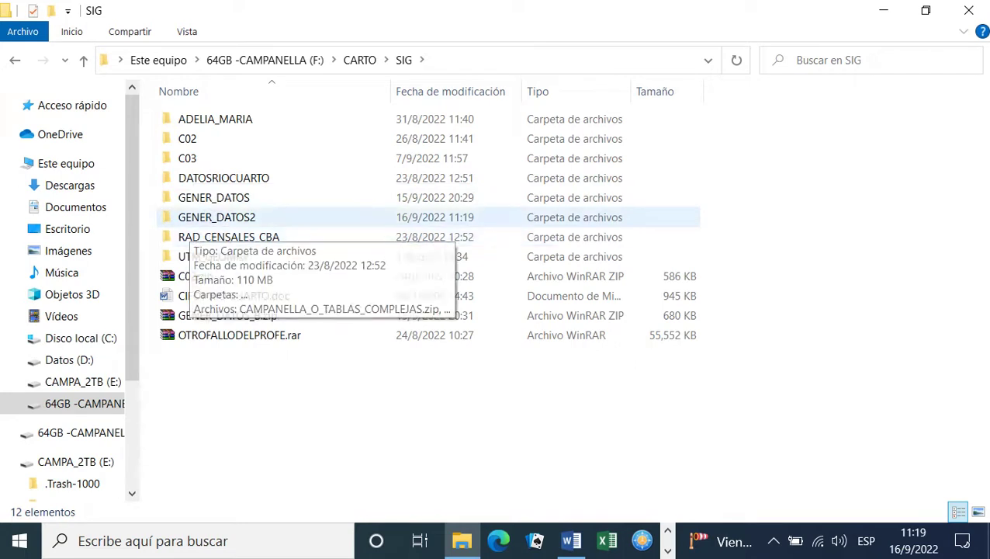
pyautogui.doubleClick(216, 217)
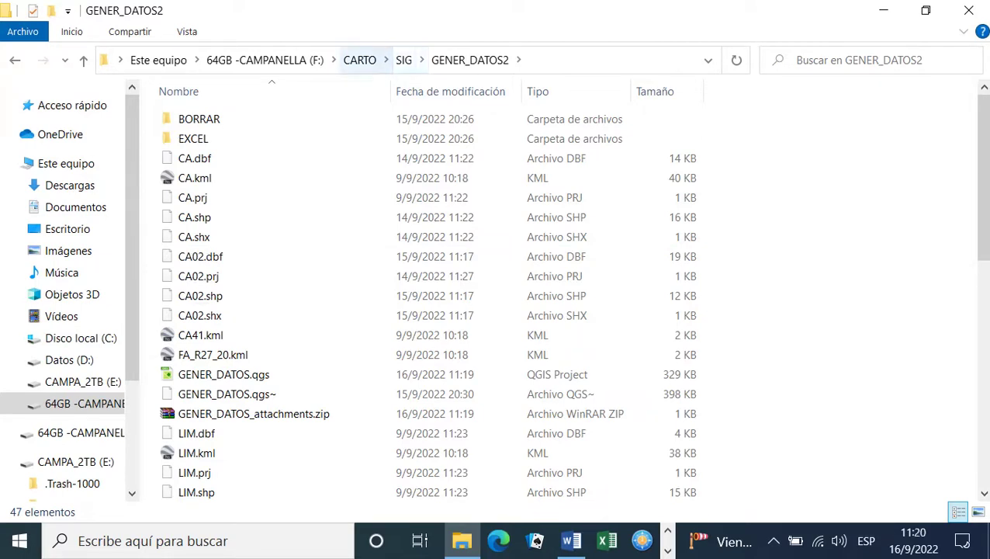
# Look through the files in the sibling GENER_DATOS folder under CARTO\SIG, down to the VC and VIV files
pyautogui.click(359, 60)
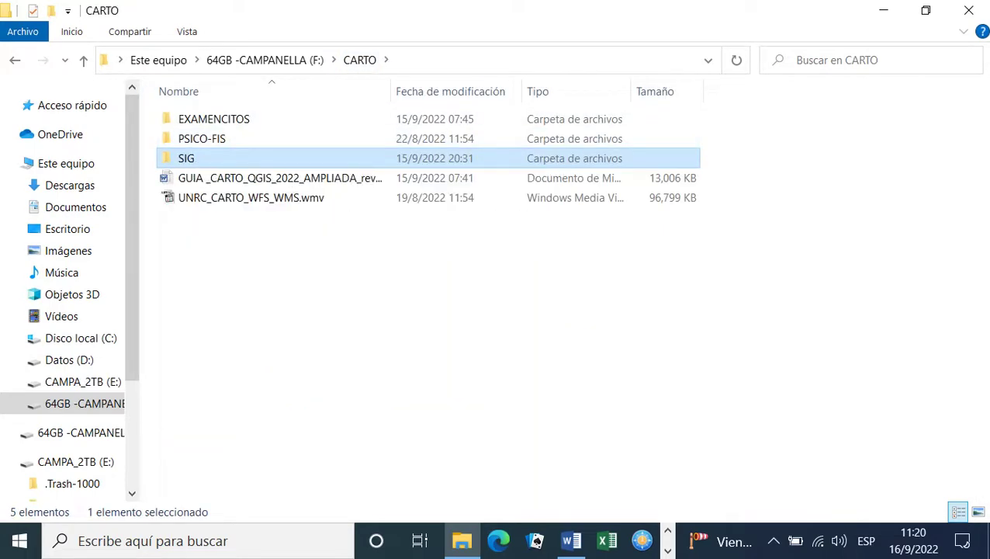
pyautogui.doubleClick(186, 158)
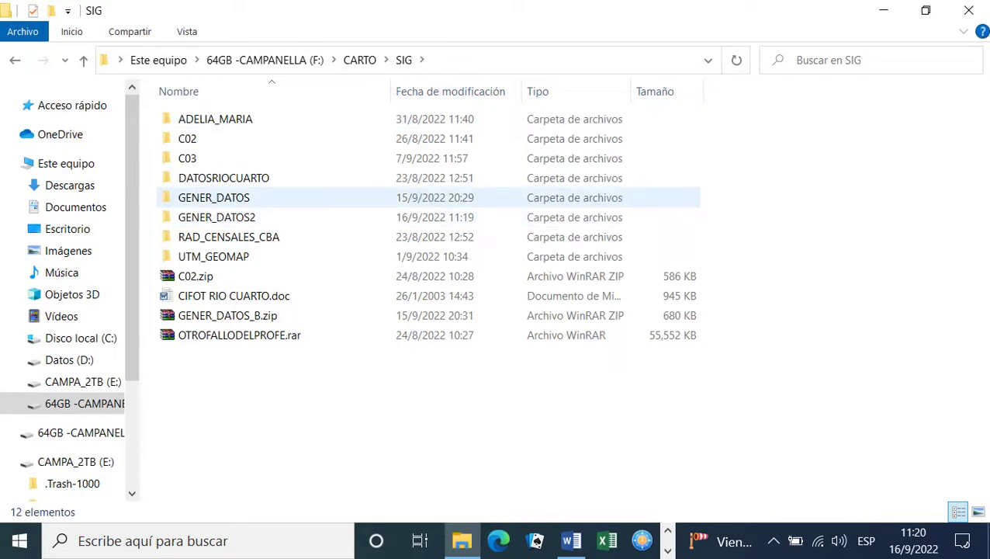
pyautogui.doubleClick(213, 197)
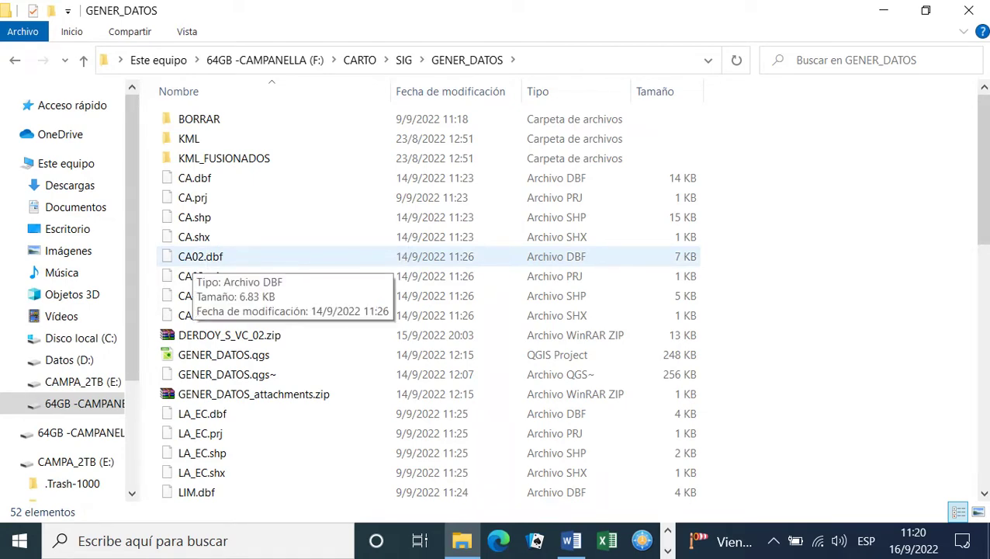
pyautogui.scroll(-5, 194, 268)
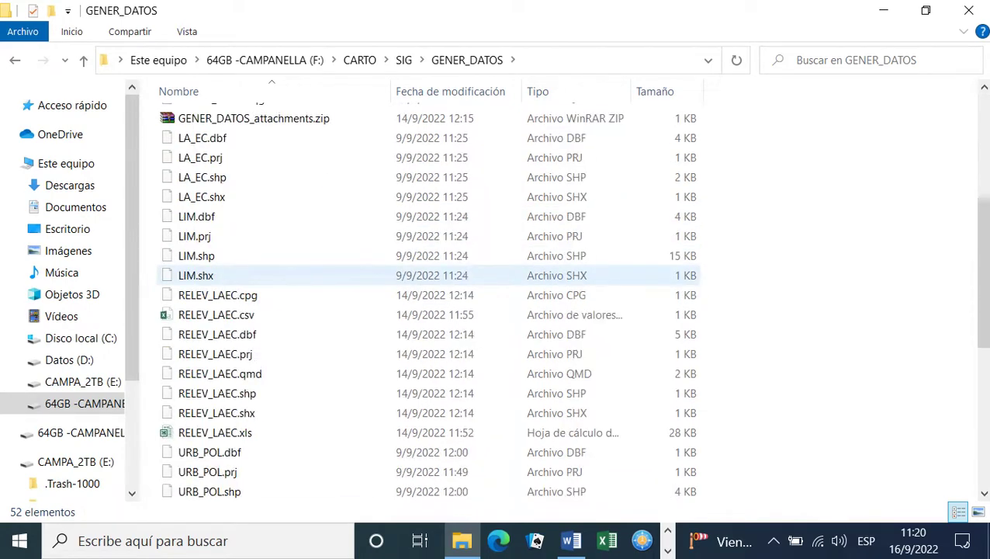
pyautogui.scroll(-6, 194, 275)
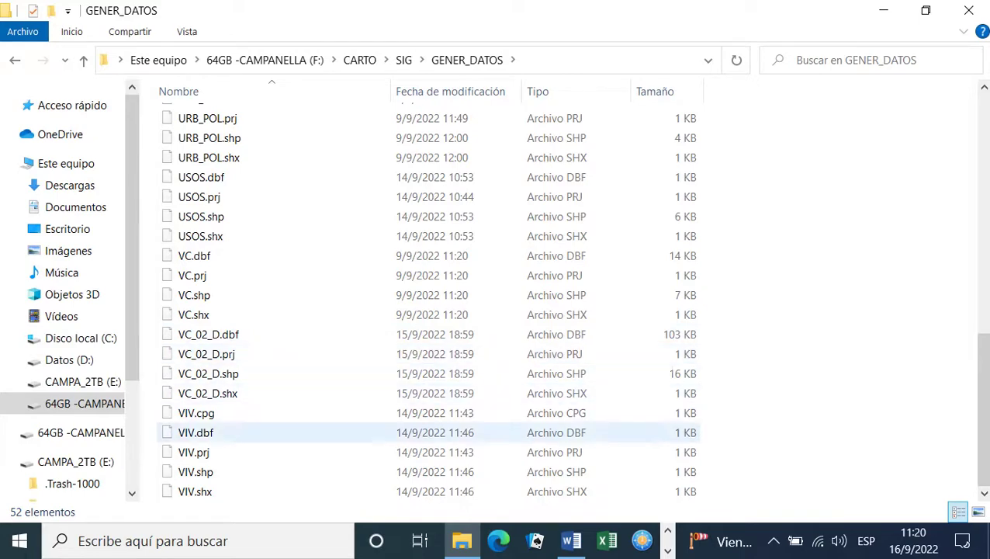
pyautogui.hotkey('alt', 'Tab')
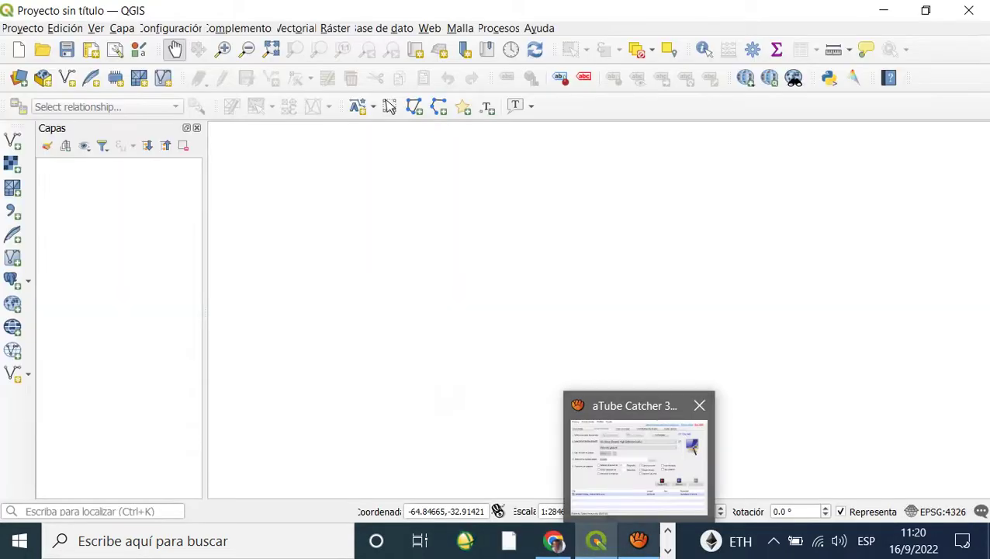
pyautogui.moveTo(637, 466)
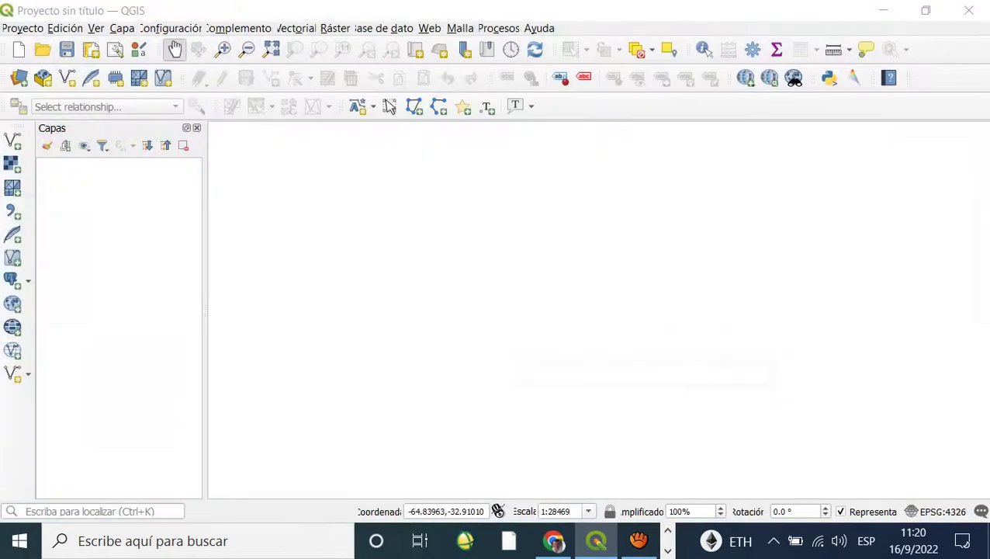
pyautogui.hotkey('alt', 'Tab')
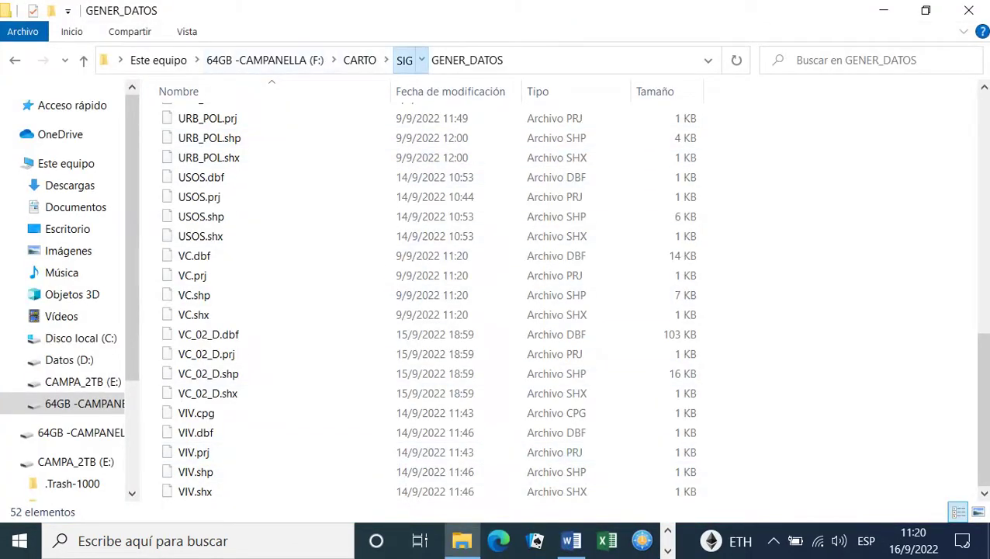
# Return to the GENER_DATOS2 folder under SIG and locate the VC02 files
pyautogui.click(403, 60)
pyautogui.click(217, 217)
pyautogui.doubleClick(217, 217)
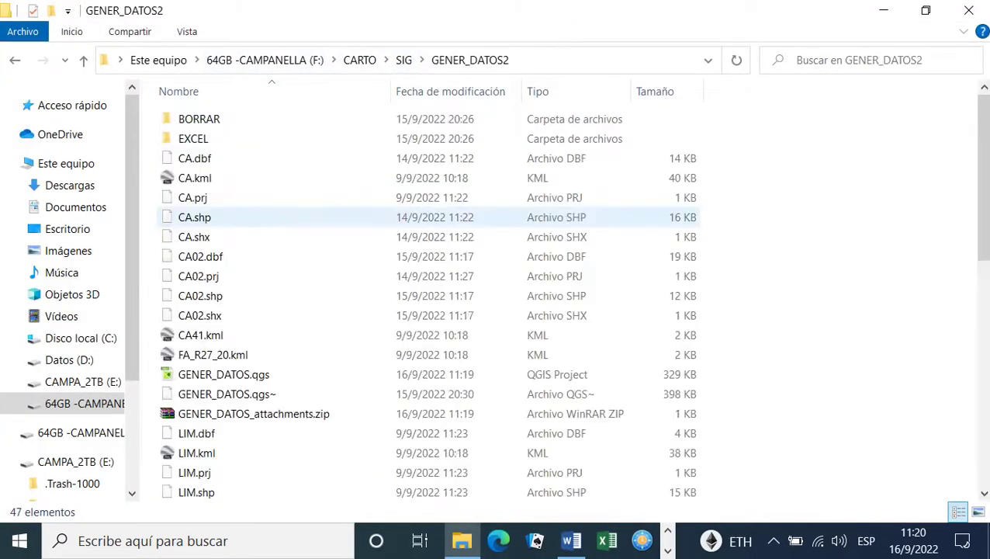
pyautogui.scroll(-9, 299, 314)
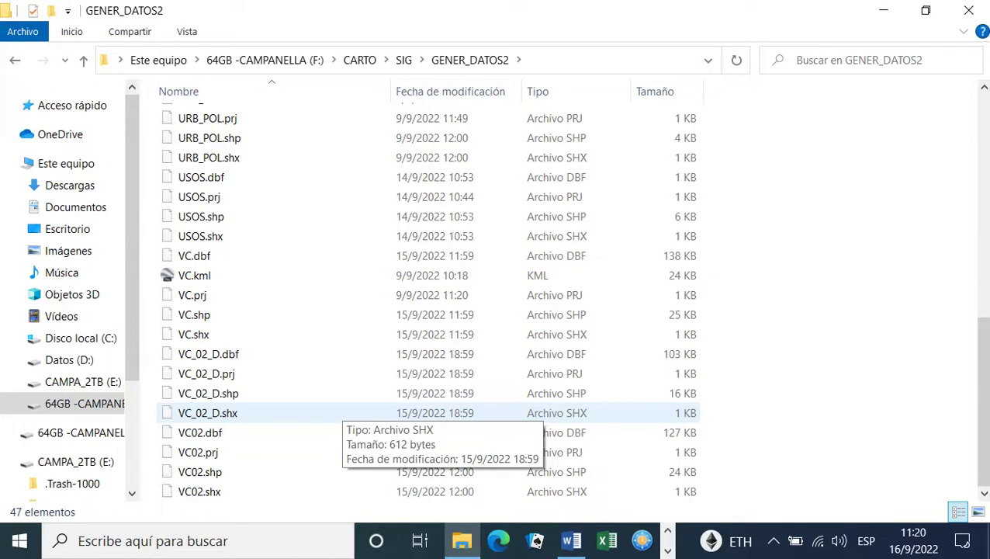
# Switch to QGIS and open the project GENER_DATOS.qgs from the GENER_DATOS2 folder
pyautogui.hotkey('alt', 'Tab')
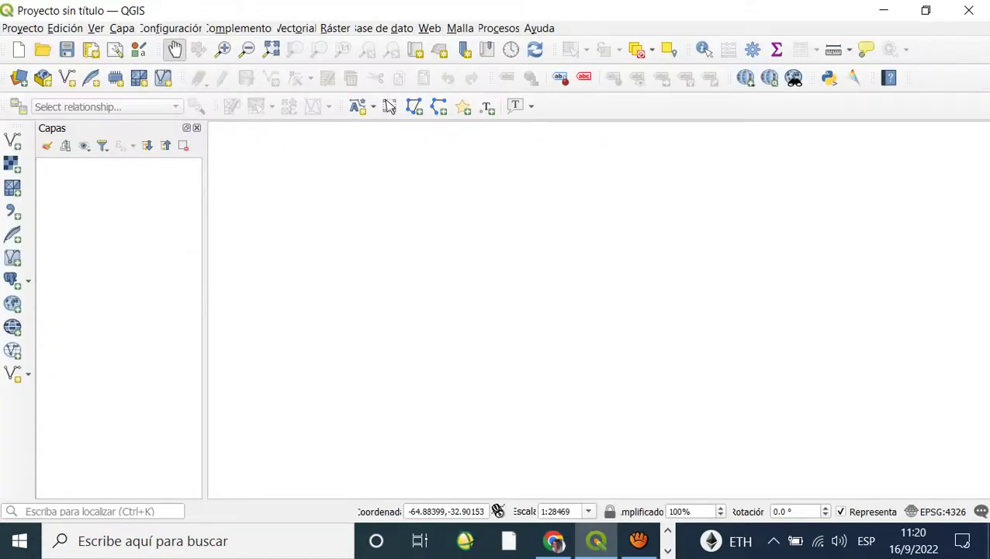
pyautogui.click(43, 49)
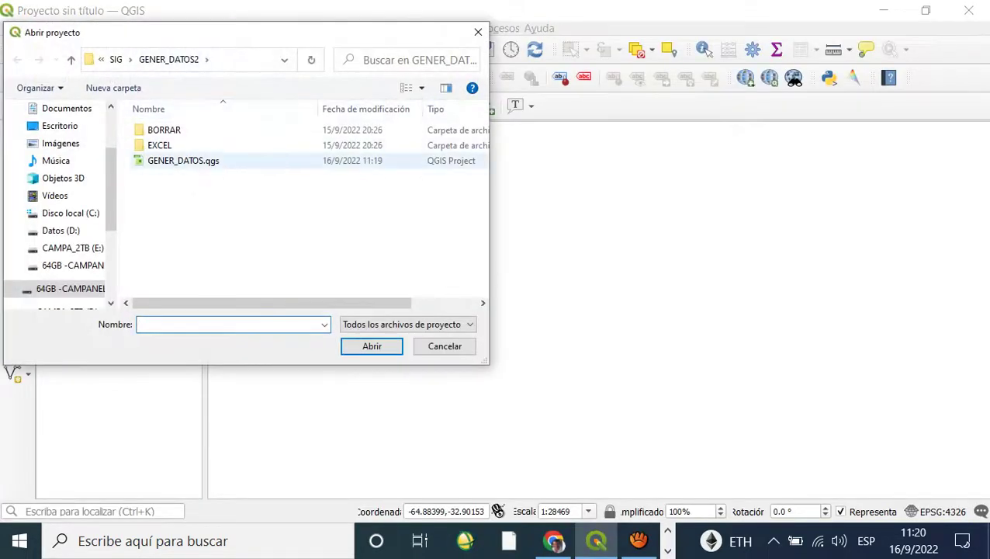
pyautogui.click(183, 160)
pyautogui.click(372, 346)
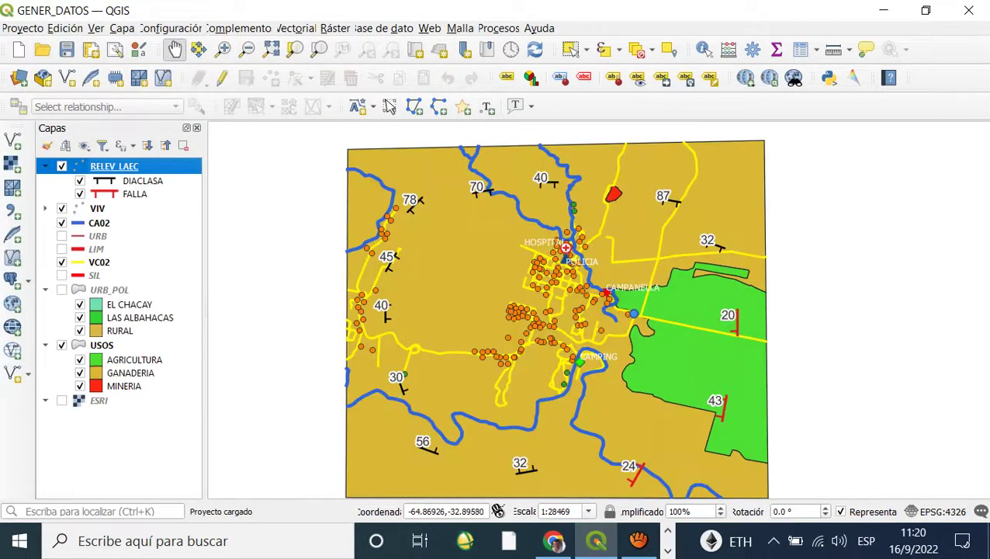
# Check which shapefile the VC02 layer uses in its properties, leaving the layer unedited
pyautogui.click(95, 261)
pyautogui.rightClick(94, 261)
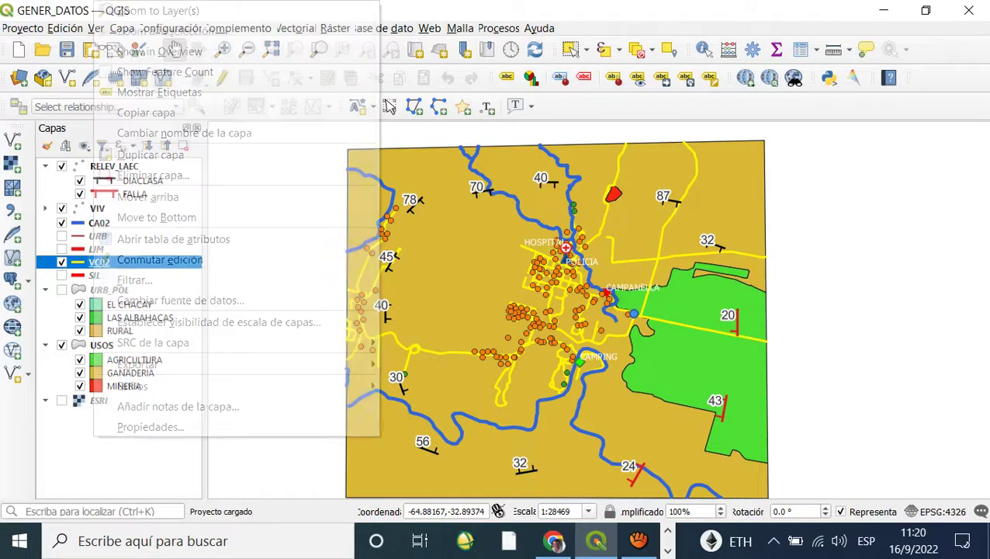
pyautogui.click(151, 426)
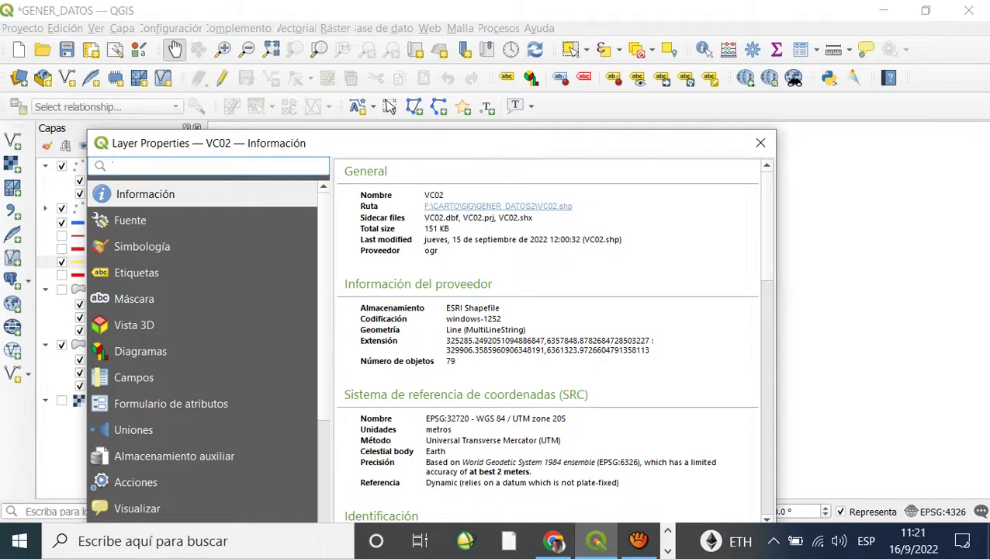
pyautogui.press('Escape')
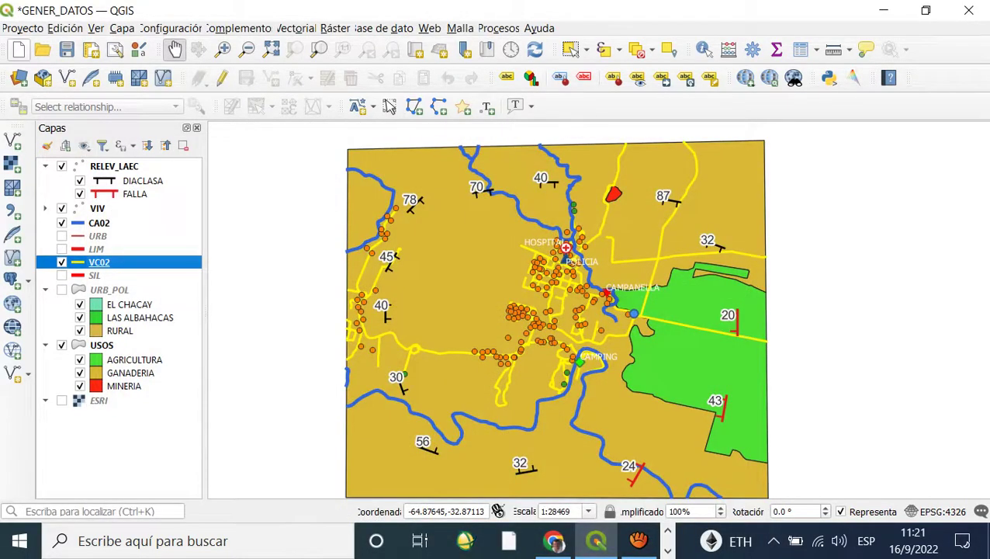
# Close the reopened project without saving by starting a blank one
pyautogui.hotkey('ctrl', 'n')
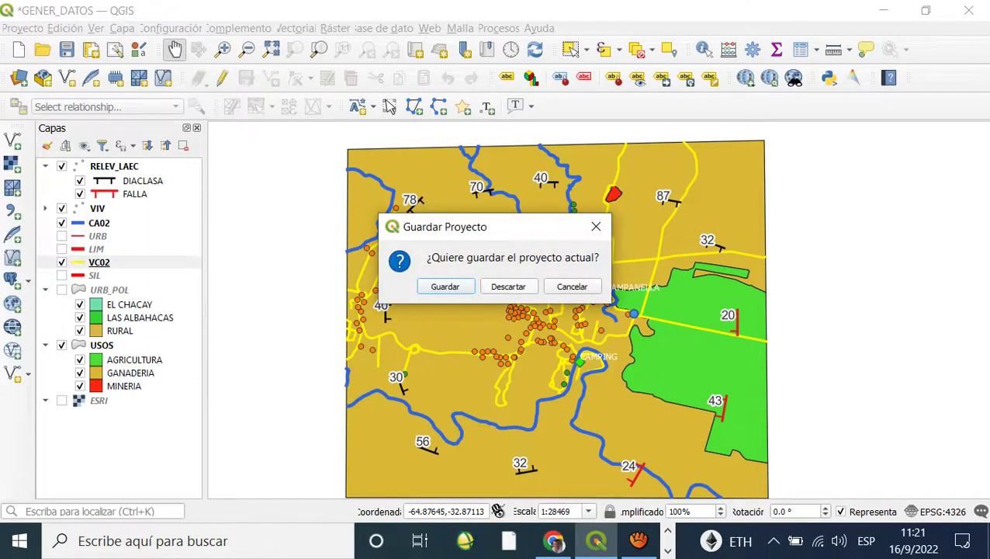
pyautogui.click(508, 286)
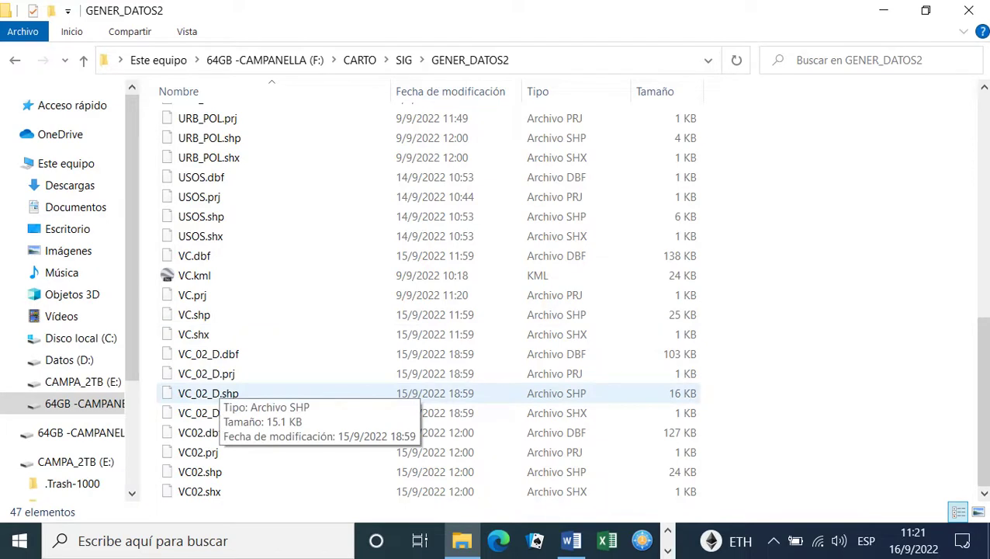
# In File Explorer, rename VC02.dbf to VC02_SP.dbf and copy the new base name VC02_SP to the clipboard
pyautogui.click(207, 353)
pyautogui.click(200, 432)
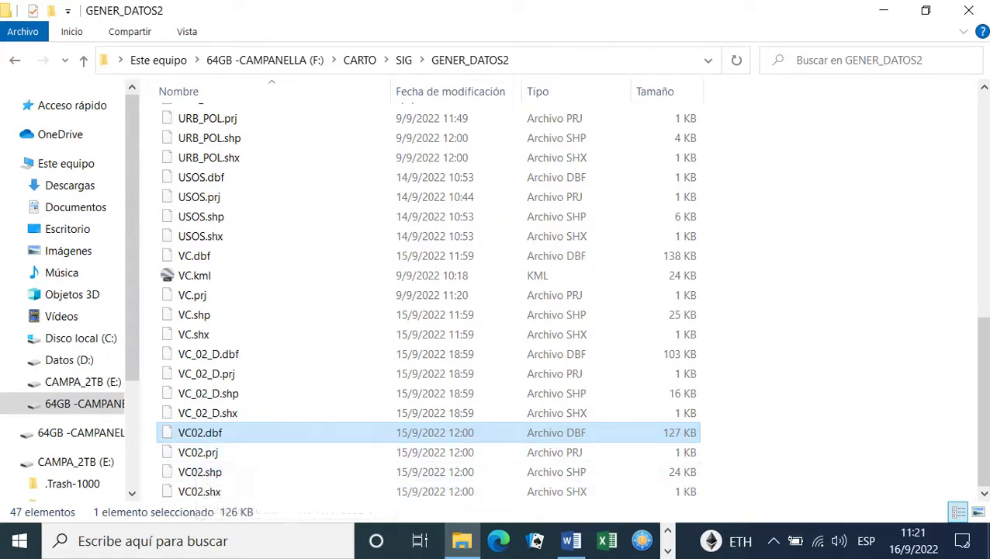
pyautogui.press('F2')
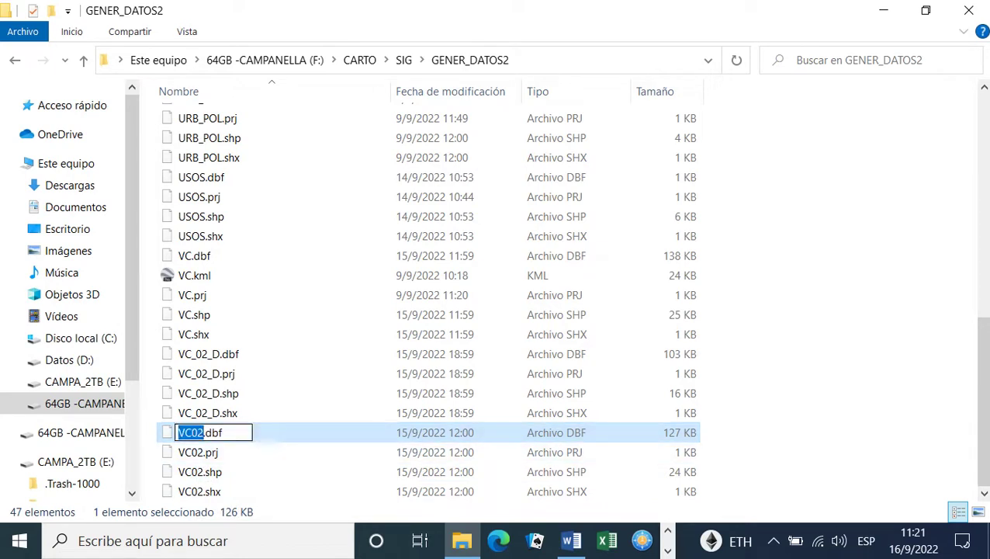
pyautogui.press('End')
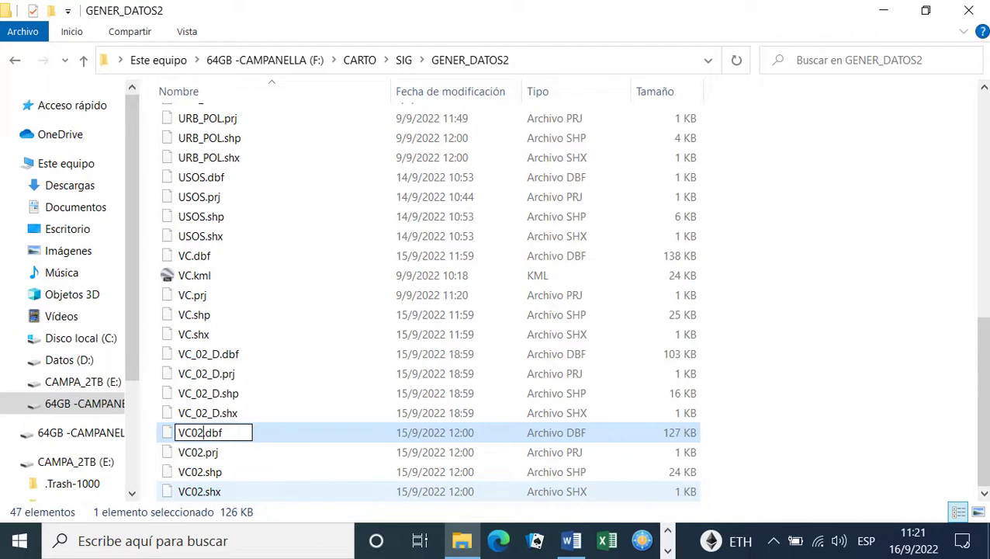
pyautogui.write('_SP')
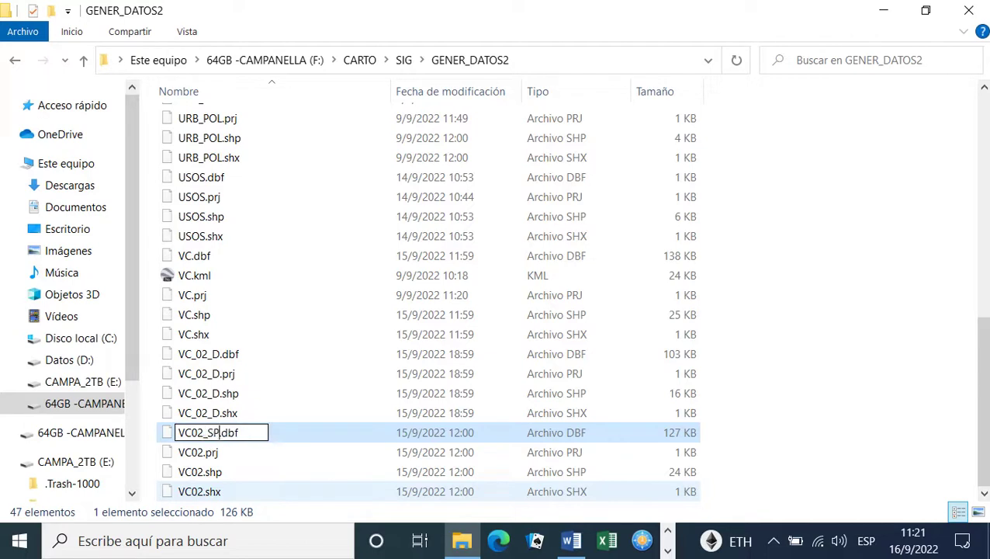
pyautogui.hotkey('shift', 'Left')
pyautogui.hotkey('shift', 'Left')
pyautogui.hotkey('shift', 'Left')
pyautogui.hotkey('shift', 'Left')
pyautogui.hotkey('shift', 'Left')
pyautogui.hotkey('shift', 'Left')
pyautogui.hotkey('shift', 'Left')
pyautogui.hotkey('ctrl', 'c')
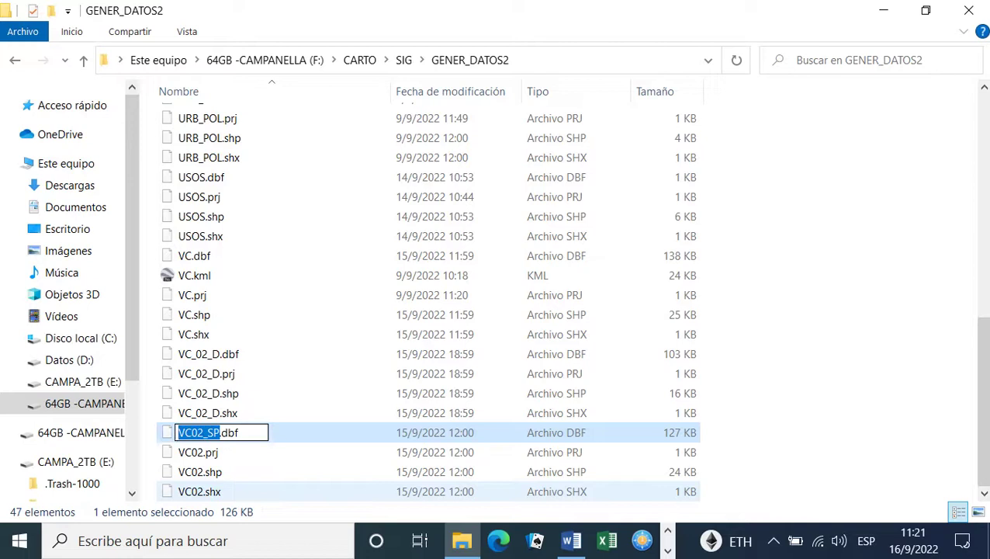
pyautogui.press('Return')
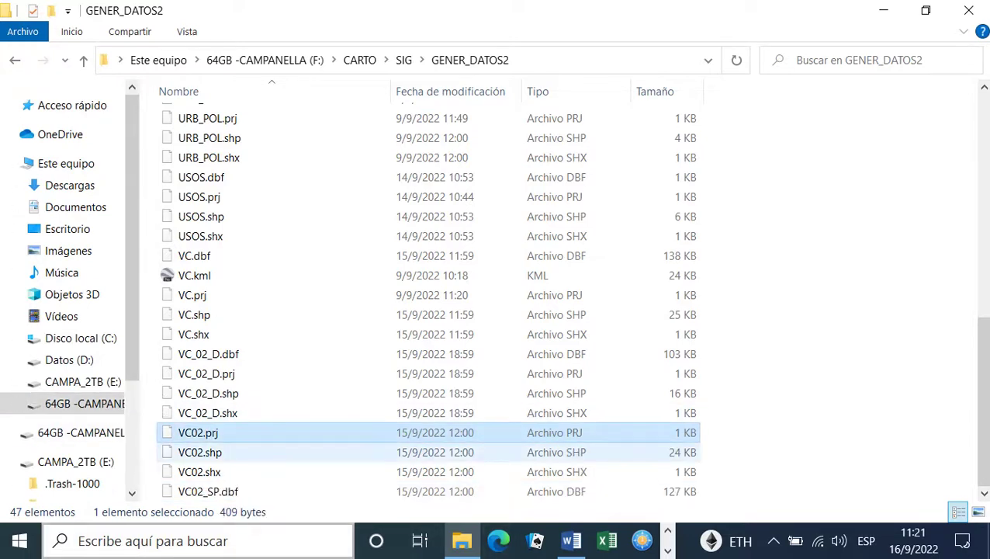
# Rename VC02.shp to VC02_SP.shp using the copied base name
pyautogui.press('Down')
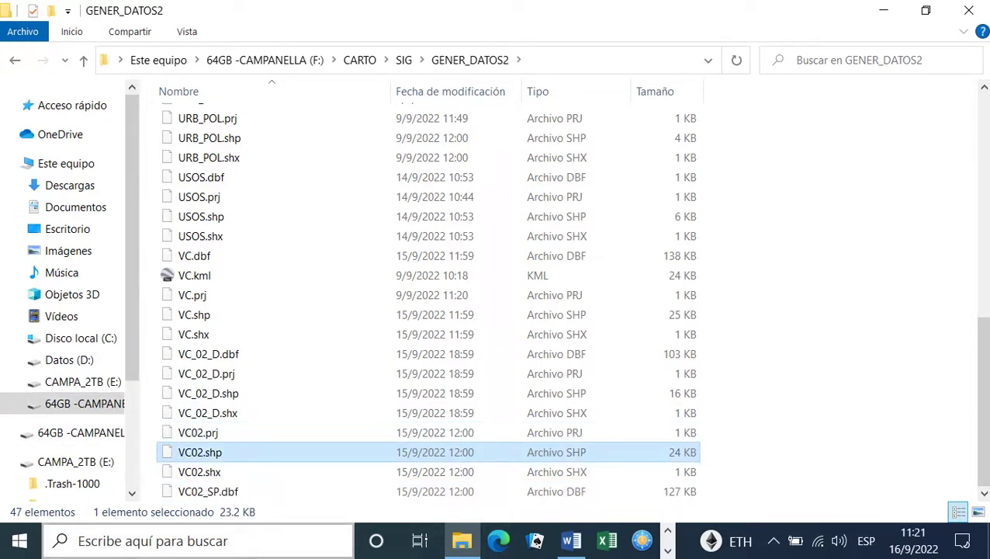
pyautogui.press('F2')
pyautogui.hotkey('ctrl', 'v')
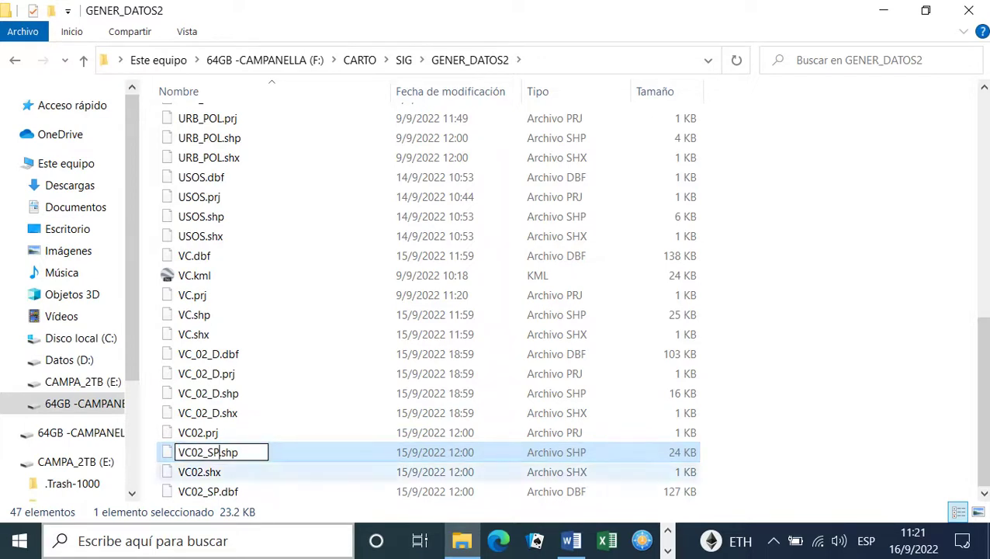
pyautogui.press('Return')
# Rename VC02.prj to VC02_SP.prj in the GENER_DATOS2 folder
pyautogui.press('Down')
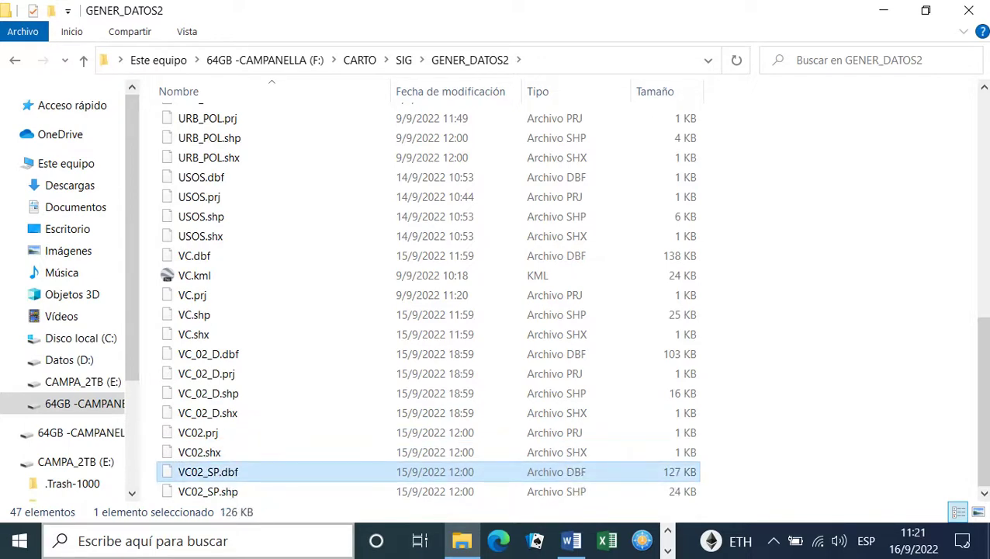
pyautogui.press('Up')
pyautogui.press('Up')
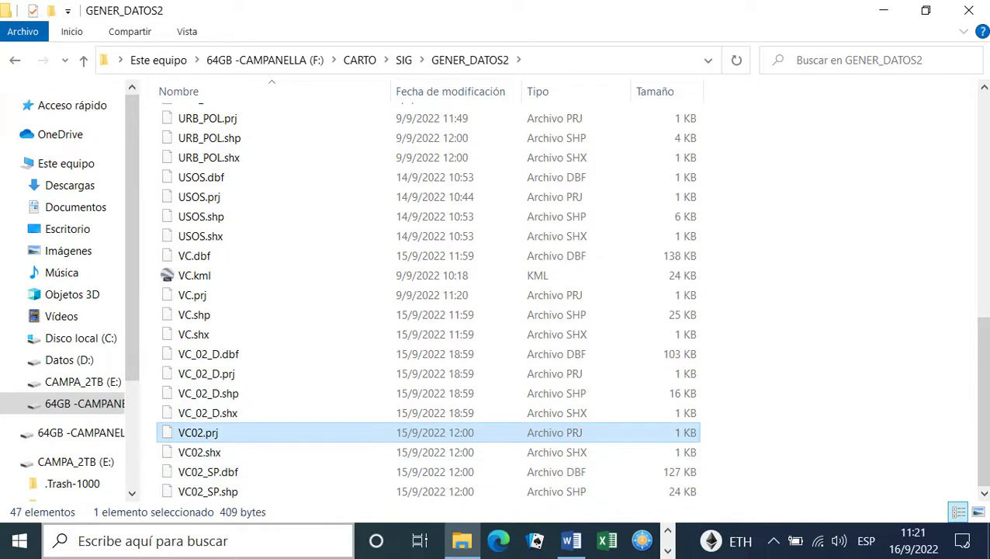
pyautogui.press('F2')
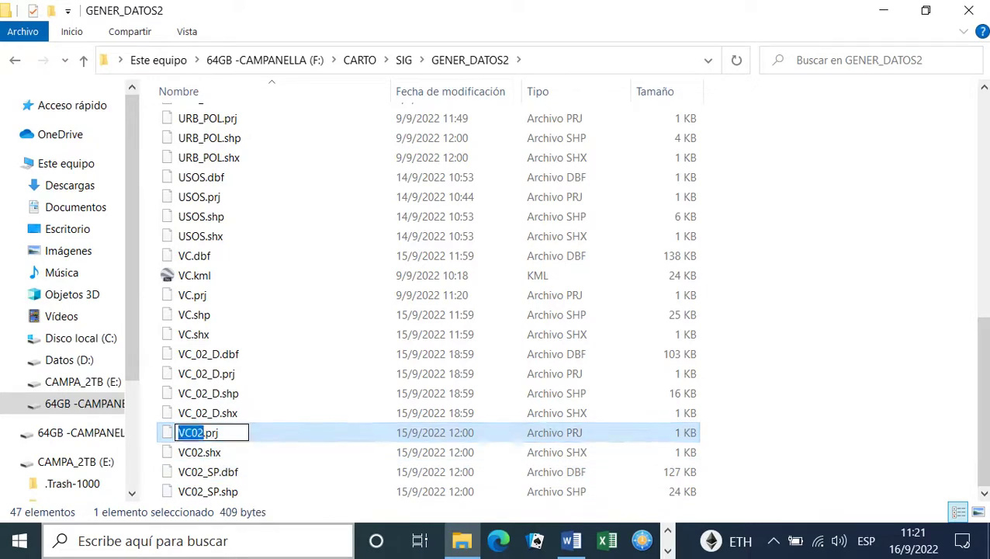
pyautogui.write('VC02_SP')
pyautogui.press('Return')
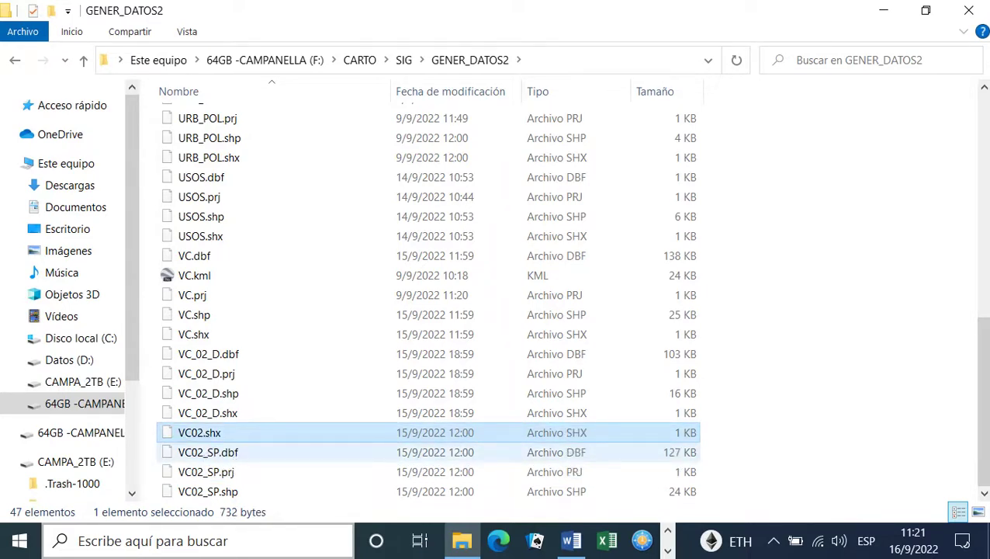
# Rename the remaining component VC02.shx to VC02_SP.shx, replacing only the base name and keeping the extension
pyautogui.press('F2')
pyautogui.press('Left')
pyautogui.press('Right')
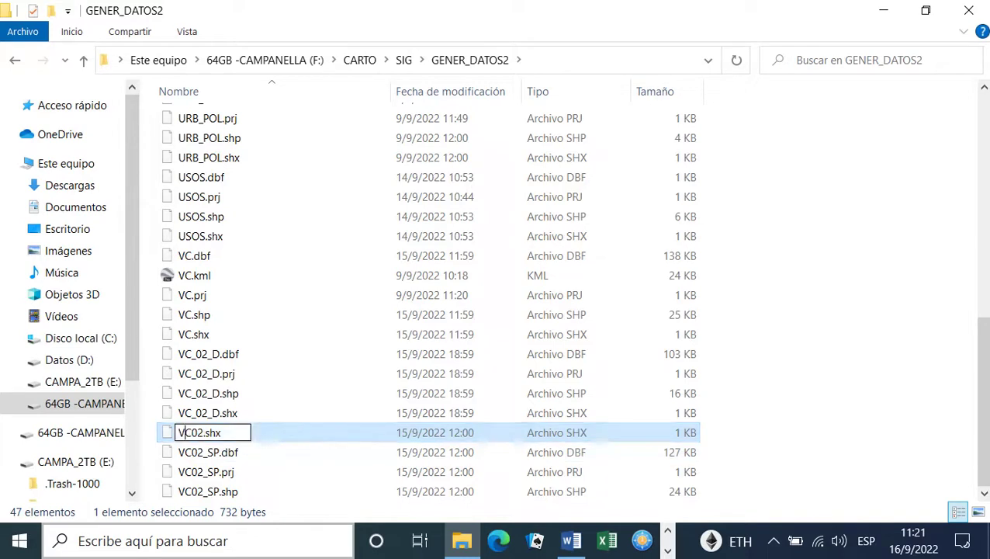
pyautogui.press('Right')
pyautogui.press('Right')
pyautogui.press('Right')
pyautogui.hotkey('shift', 'Home')
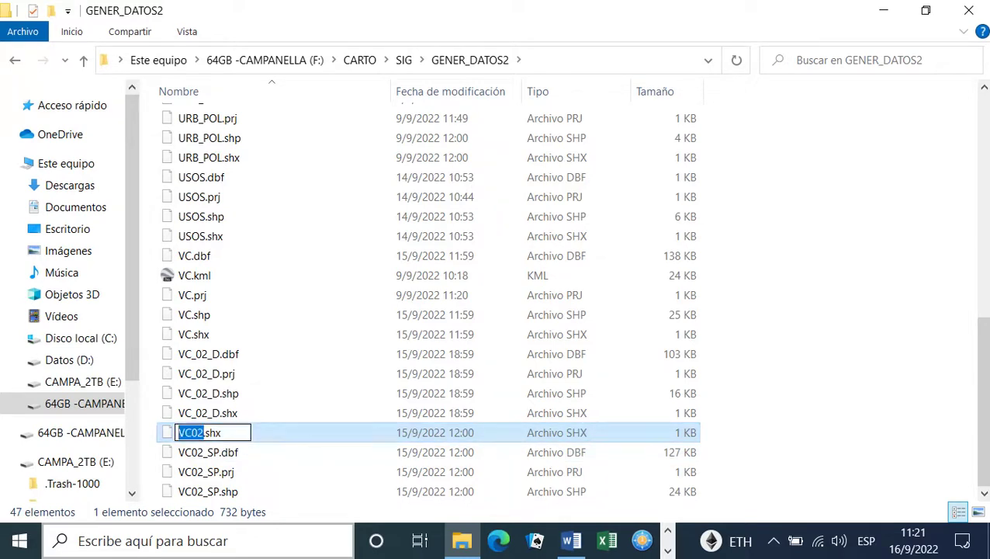
pyautogui.hotkey('ctrl', 'v')
pyautogui.press('Return')
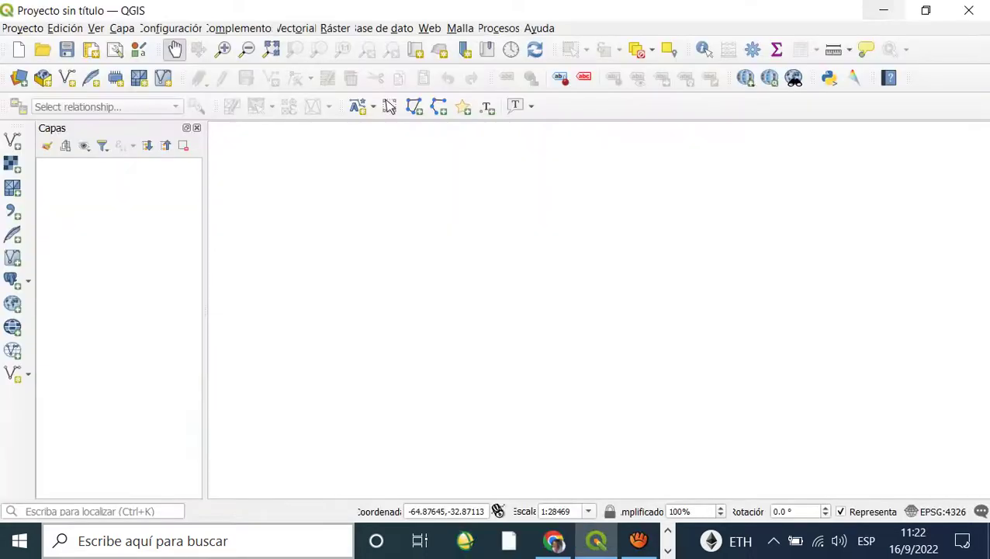
# Switch to QGIS and reopen the project GENER_DATOS.qgs from the GENER_DATOS2 folder
pyautogui.click(43, 49)
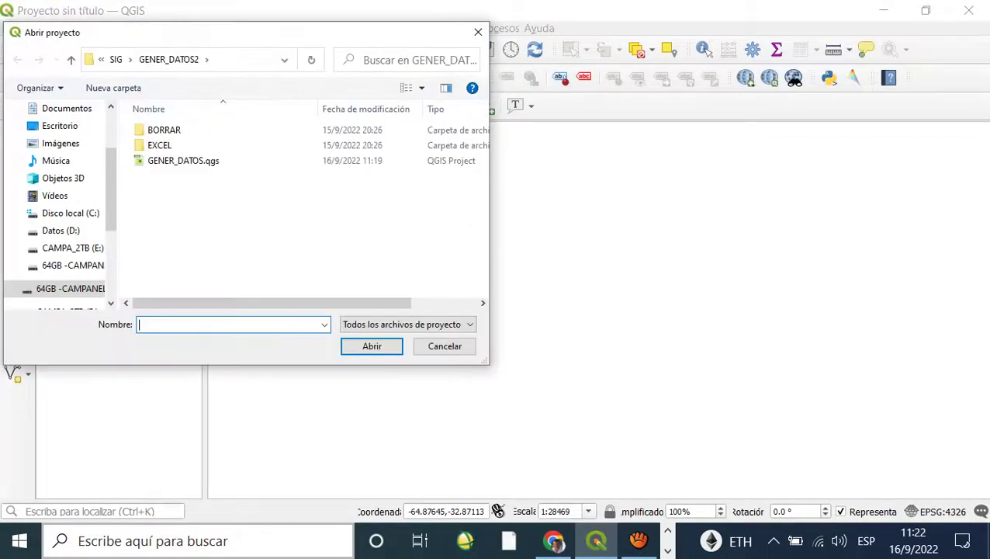
pyautogui.click(183, 160)
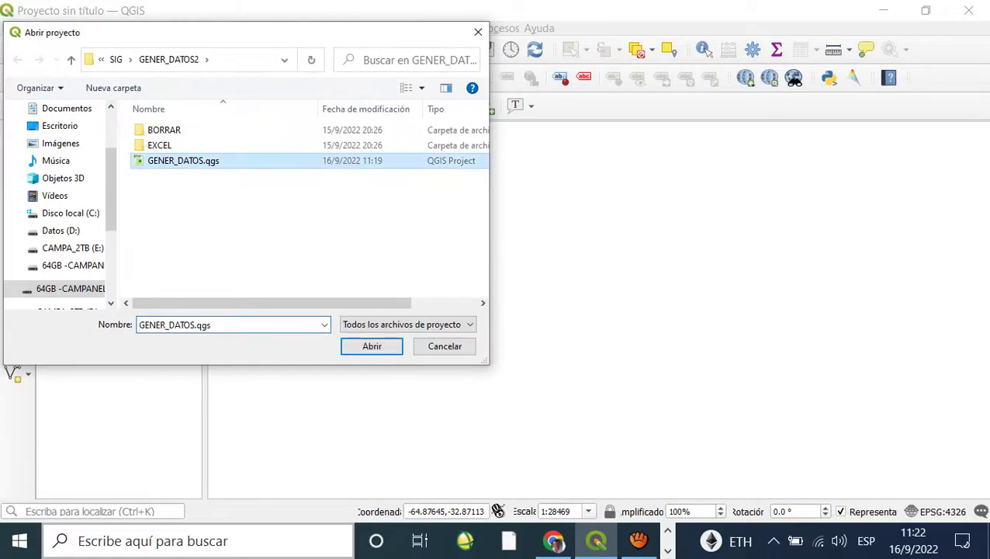
pyautogui.click(371, 346)
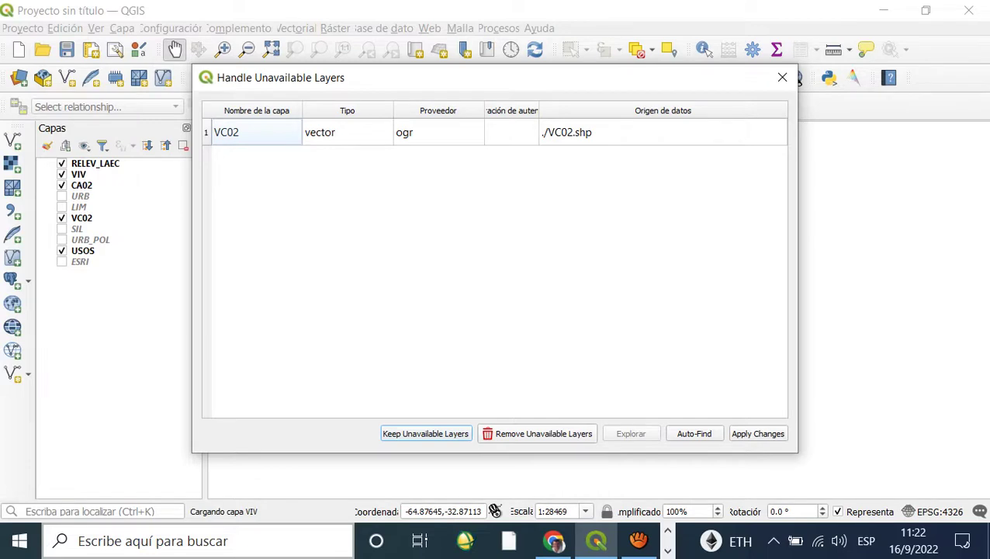
# Relink the unavailable VC02 layer to VC02_SP.shp in GENER_DATOS2 and apply the changes
pyautogui.click(256, 132)
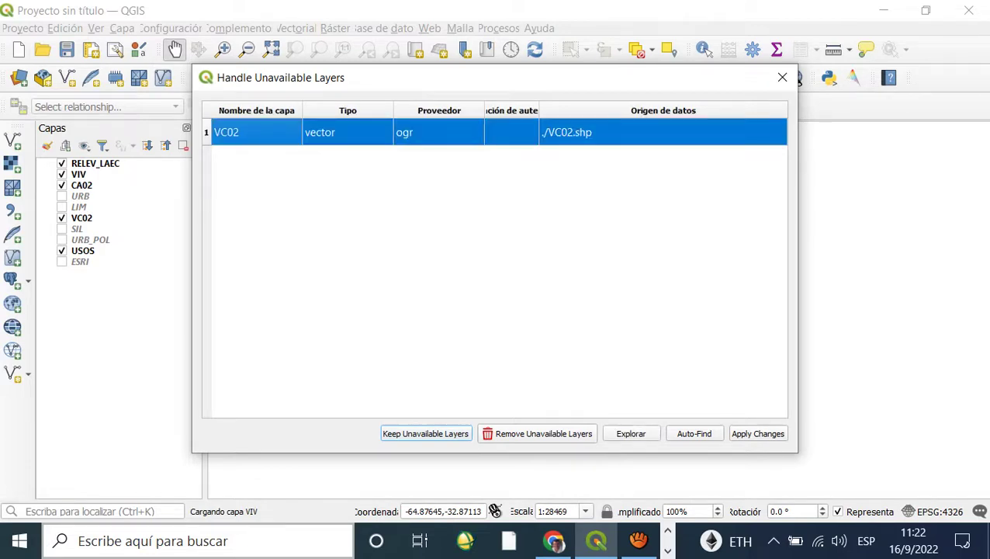
pyautogui.click(631, 432)
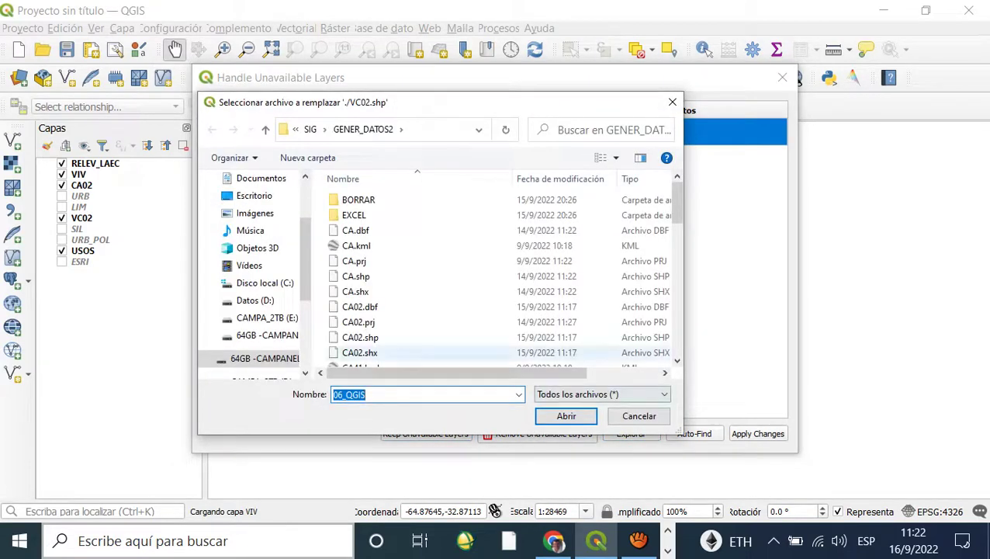
pyautogui.scroll(-10, 504, 272)
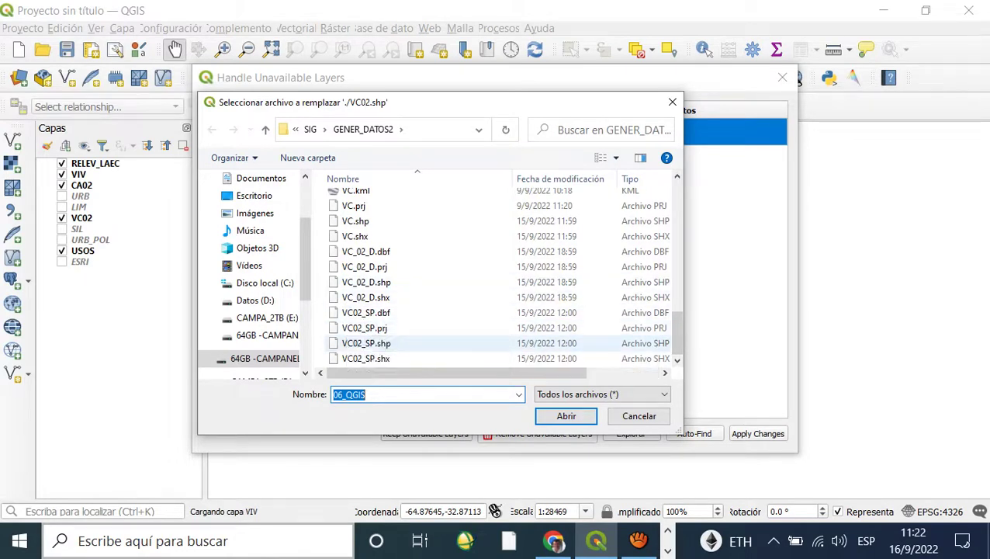
pyautogui.click(366, 343)
pyautogui.click(565, 416)
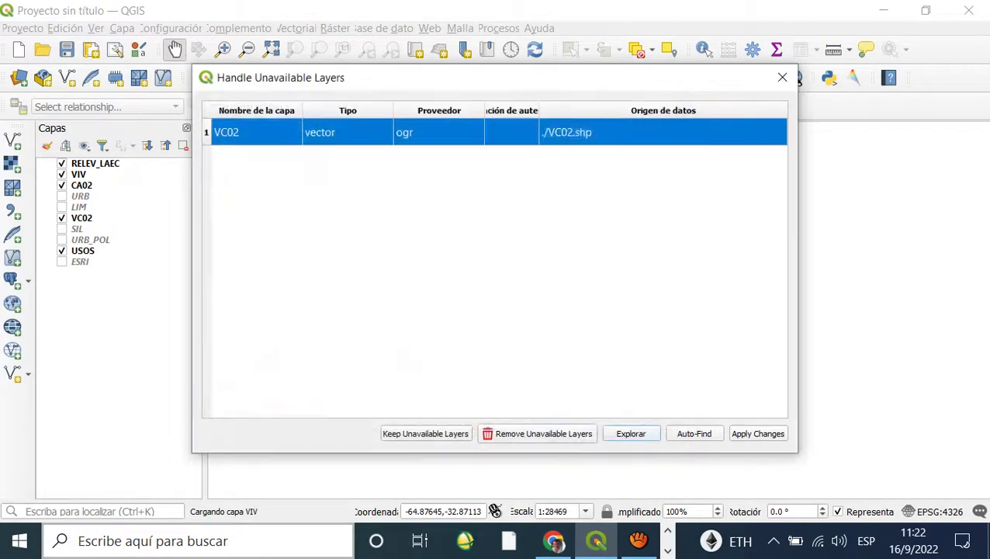
pyautogui.click(757, 433)
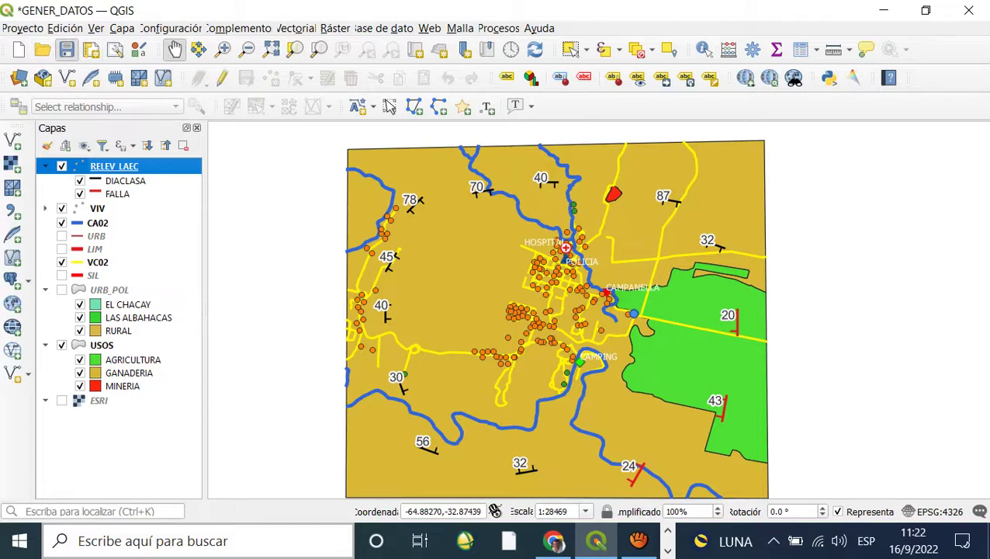
# Save the GENER_DATOS project and start a new blank project
pyautogui.click(67, 49)
pyautogui.hotkey('ctrl', 'n')
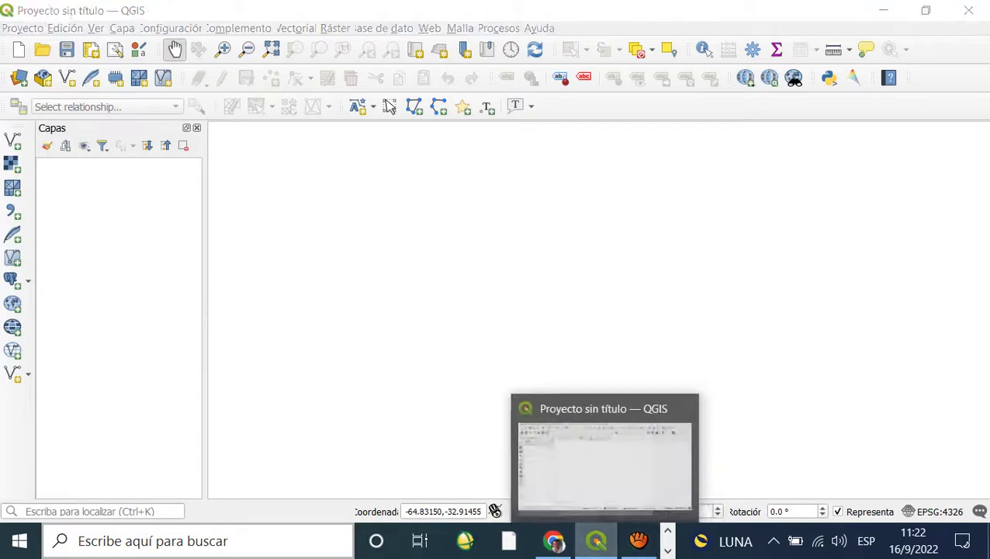
pyautogui.click(554, 540)
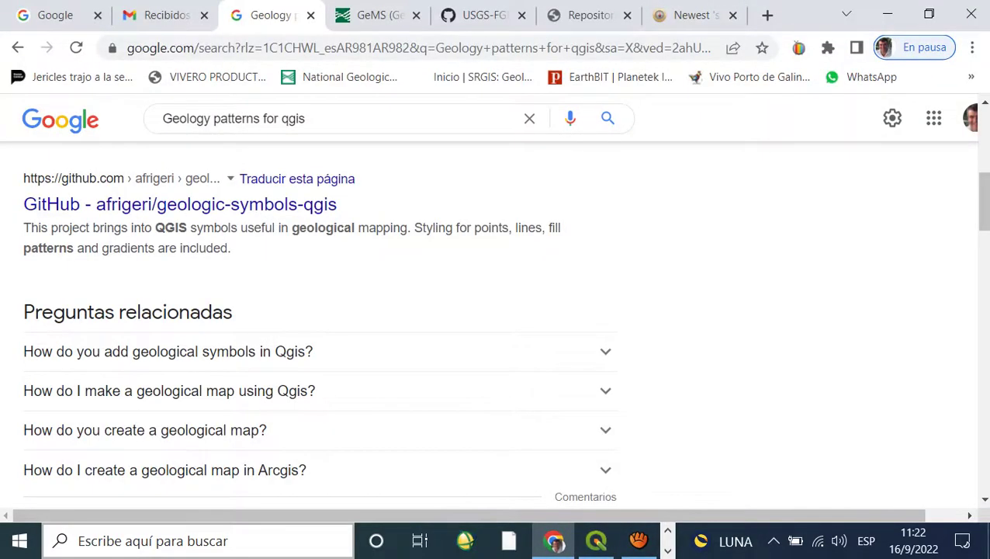
pyautogui.hotkey('alt', 'Tab')
pyautogui.hotkey('alt', 'Tab')
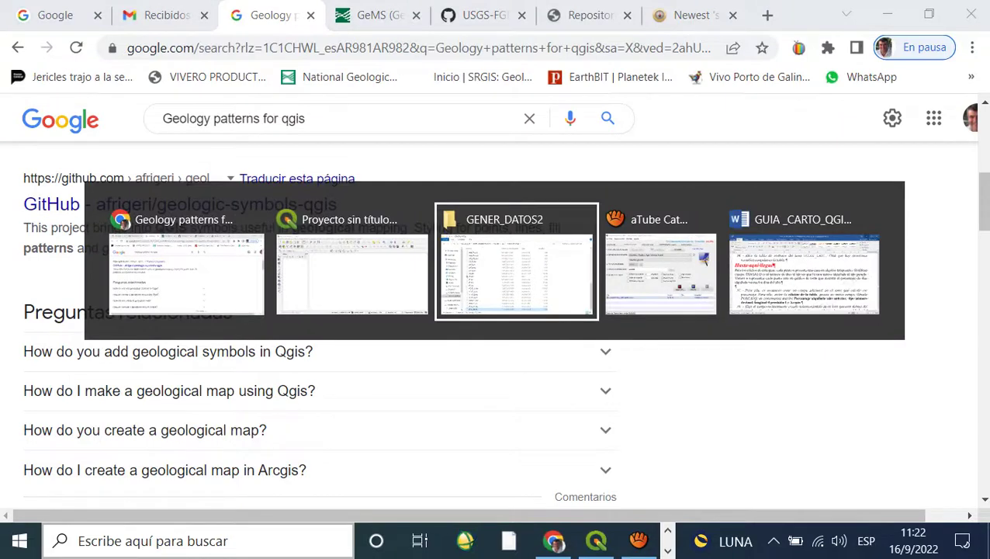
pyautogui.hotkey('alt', 'shift', 'Tab')
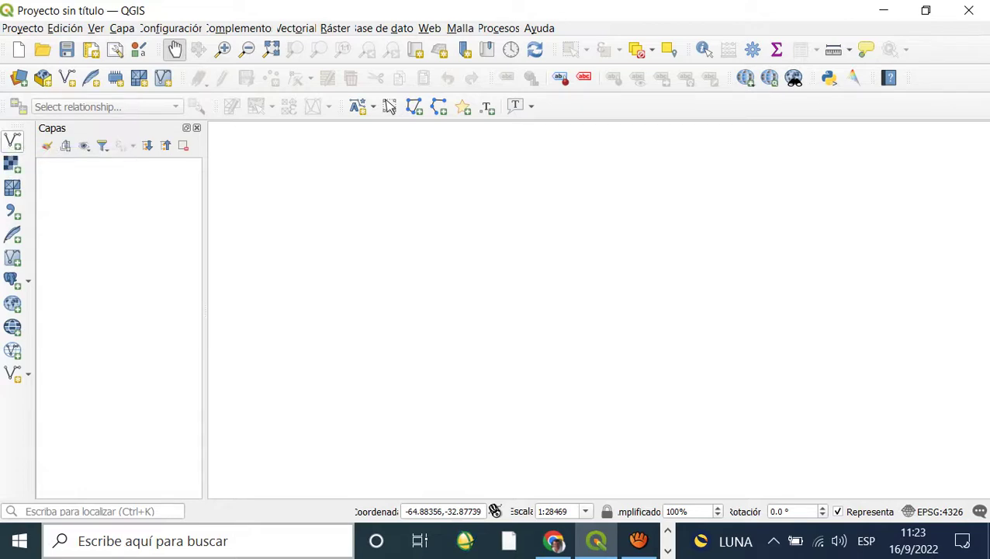
# Start adding a vector layer from file and look through the DATOSRIOCUARTO and C03 folders inside SIG for datasets
pyautogui.click(12, 140)
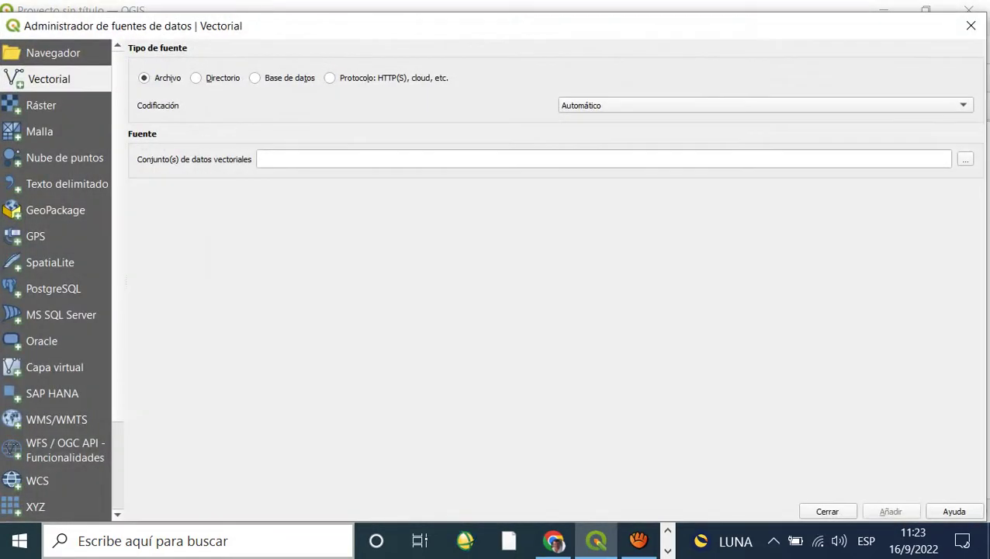
pyautogui.click(966, 159)
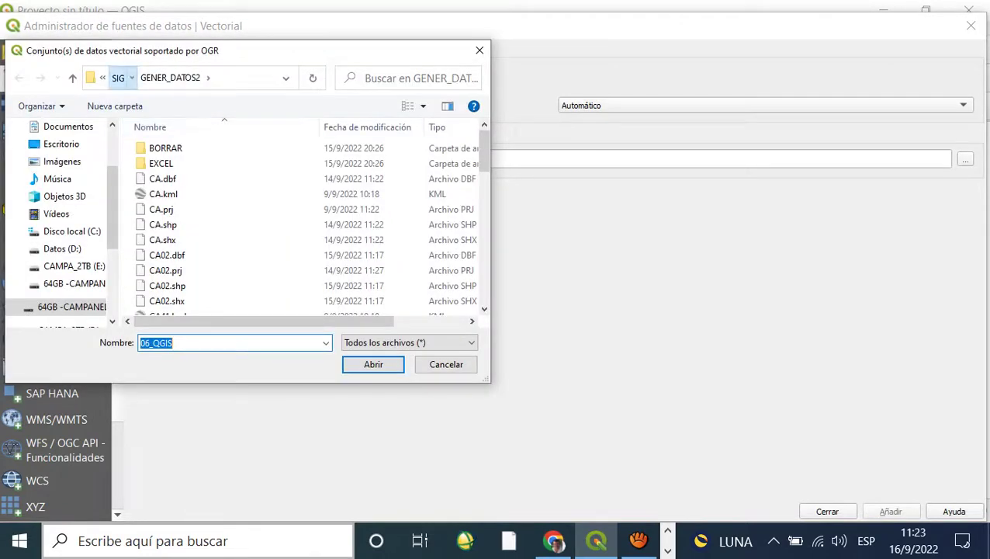
pyautogui.click(117, 78)
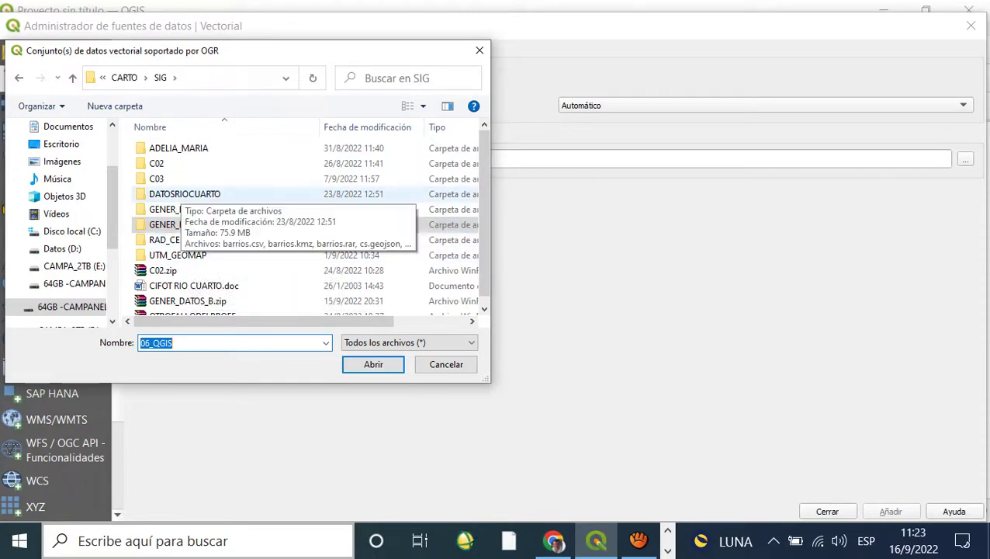
pyautogui.doubleClick(185, 194)
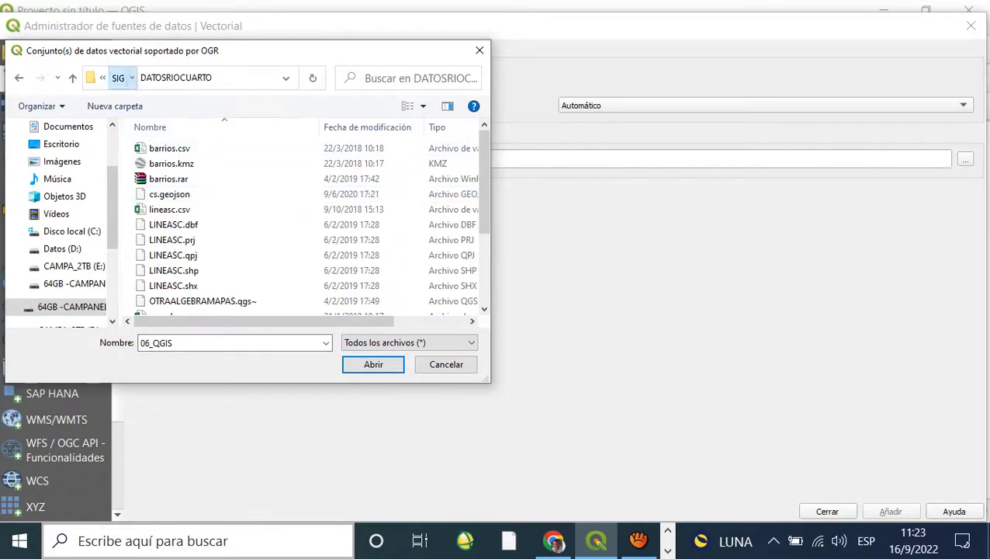
pyautogui.click(117, 77)
pyautogui.doubleClick(156, 178)
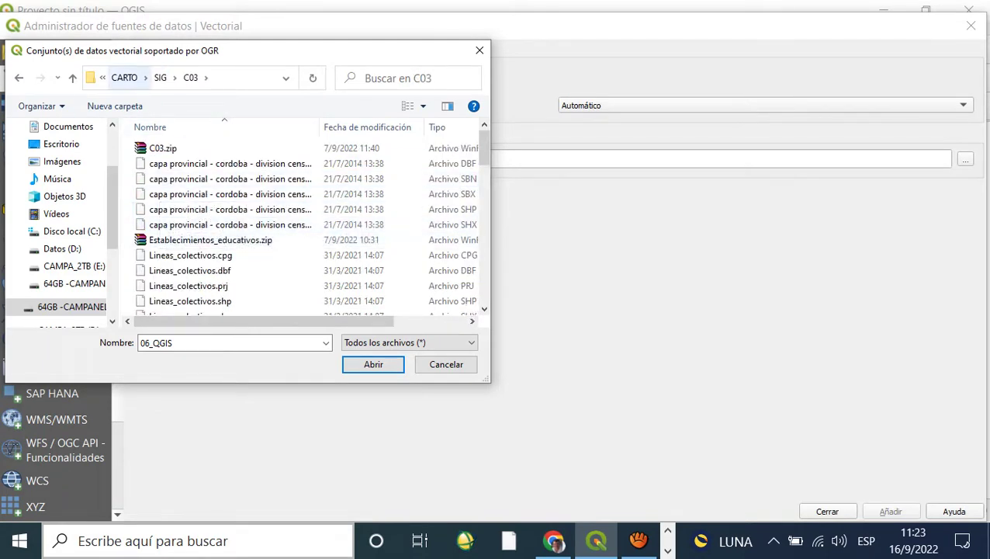
pyautogui.click(160, 78)
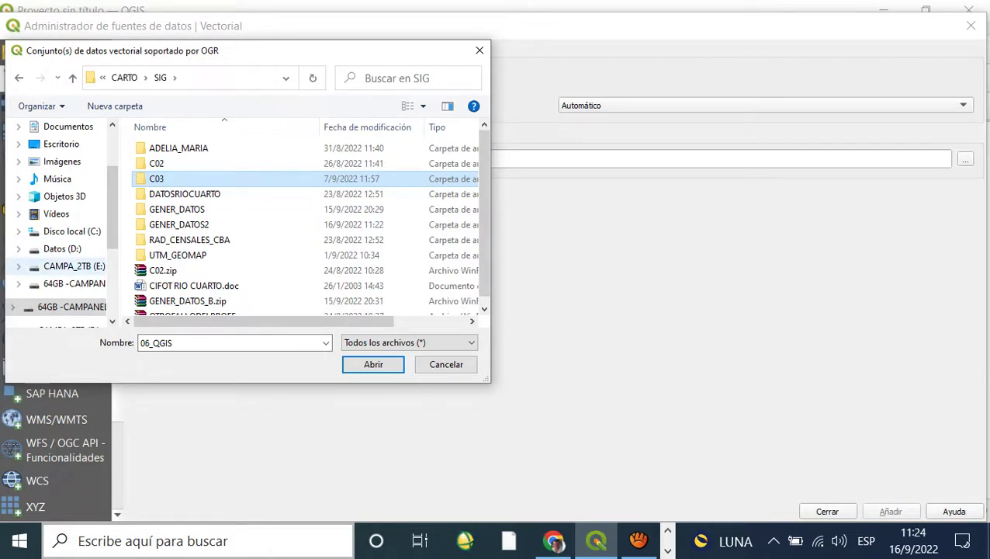
# Browse from CAMPA_2TB (E:) through BACKUP, TOSHIBA_1TB and _UNRC to the SIG folder in CARTO 2021 DATOS and look for datasets
pyautogui.click(74, 265)
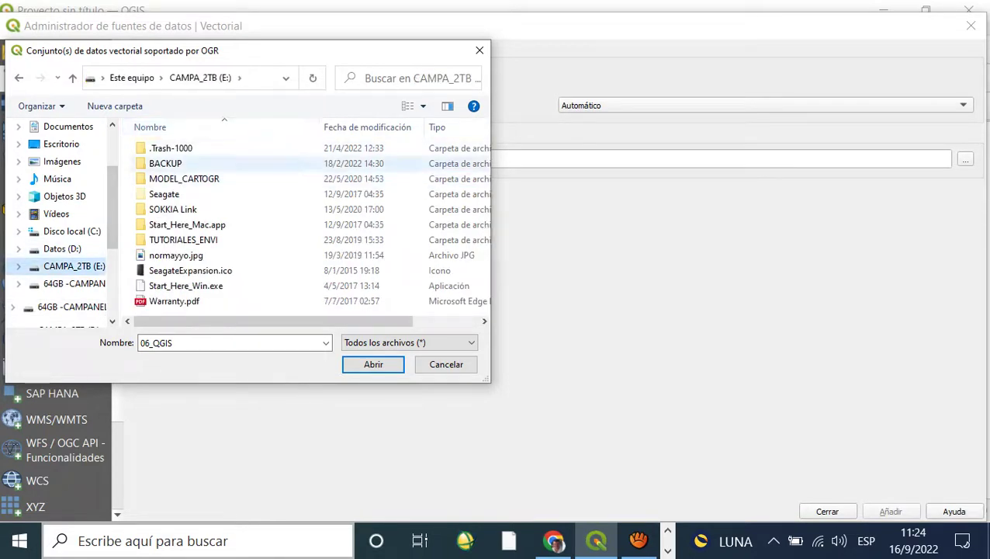
pyautogui.doubleClick(165, 163)
pyautogui.doubleClick(175, 254)
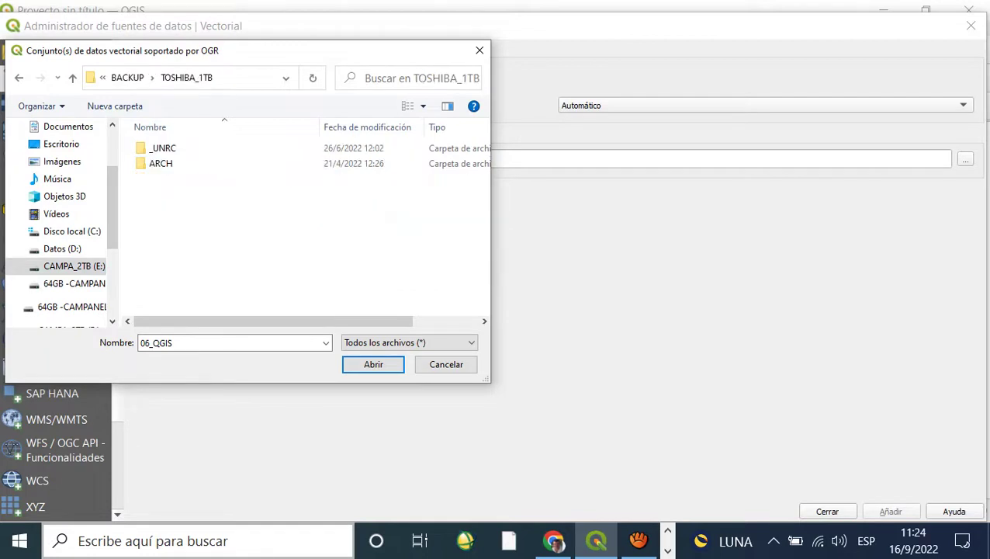
pyautogui.doubleClick(163, 147)
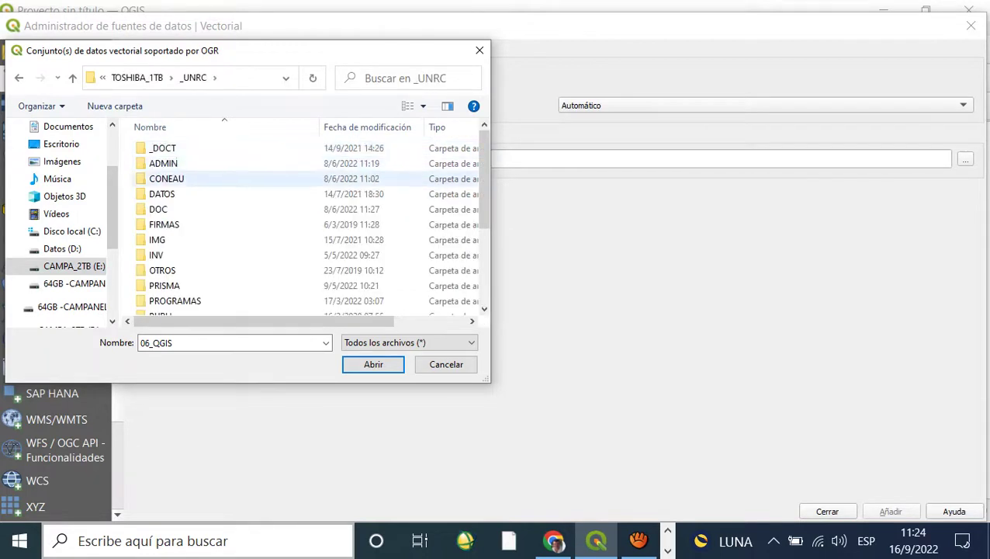
pyautogui.doubleClick(158, 209)
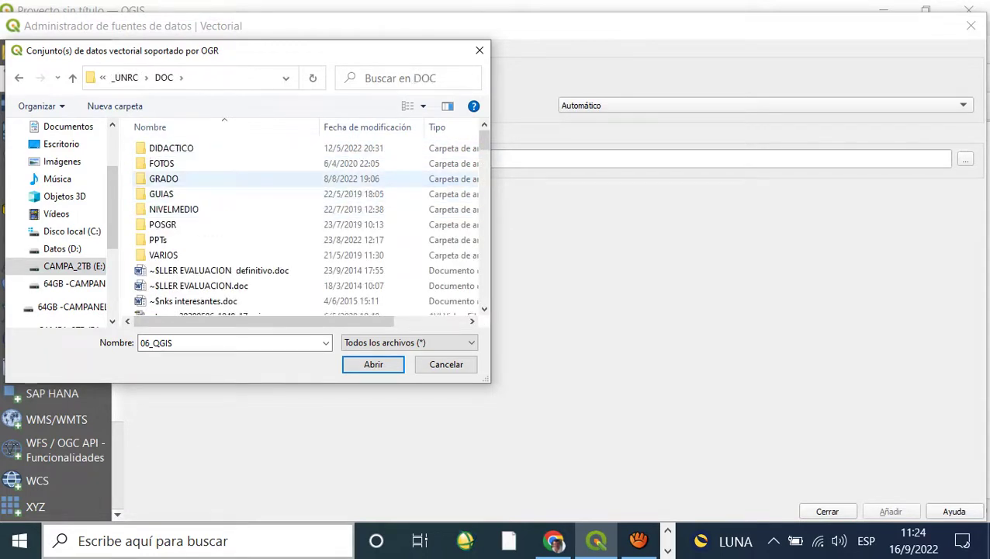
pyautogui.doubleClick(163, 178)
pyautogui.doubleClick(162, 179)
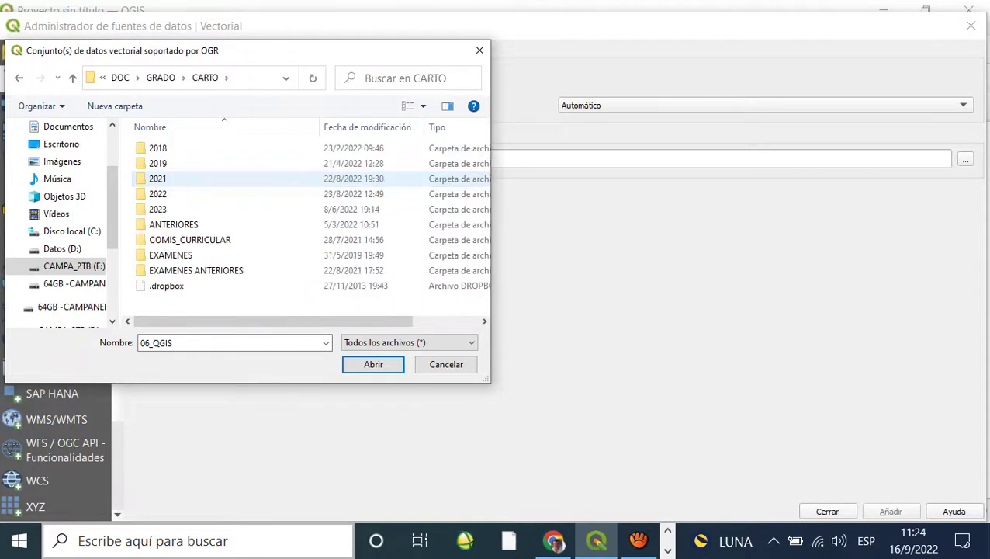
pyautogui.doubleClick(163, 178)
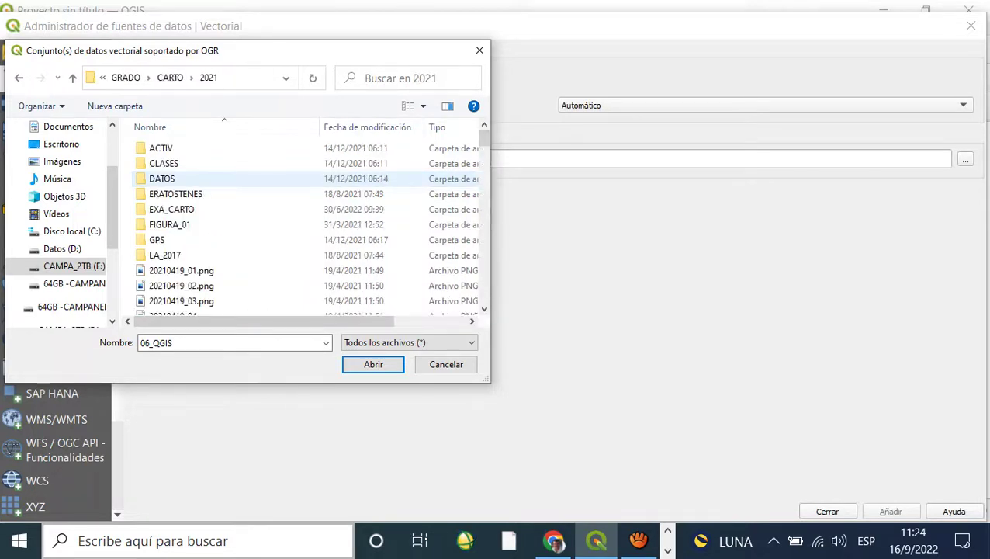
pyautogui.doubleClick(163, 178)
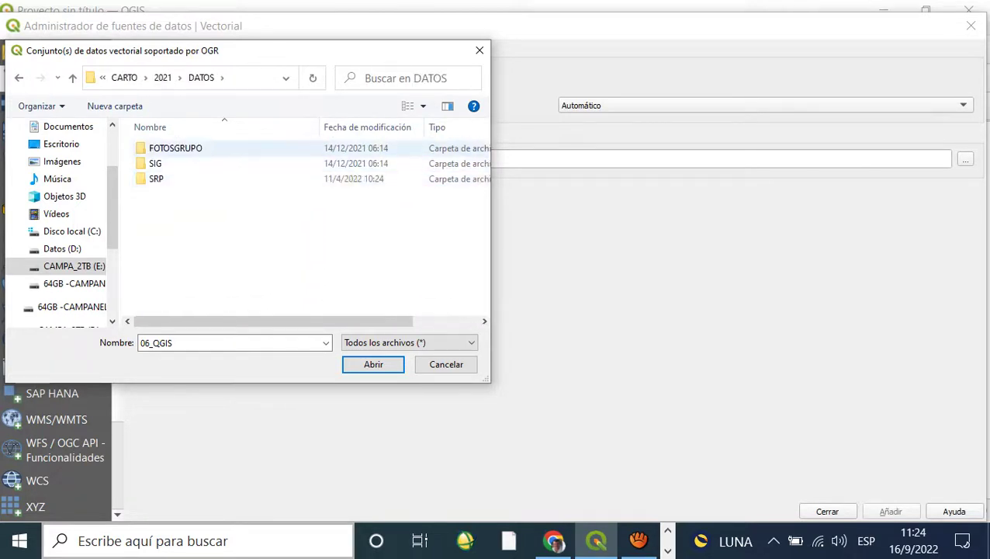
pyautogui.doubleClick(159, 163)
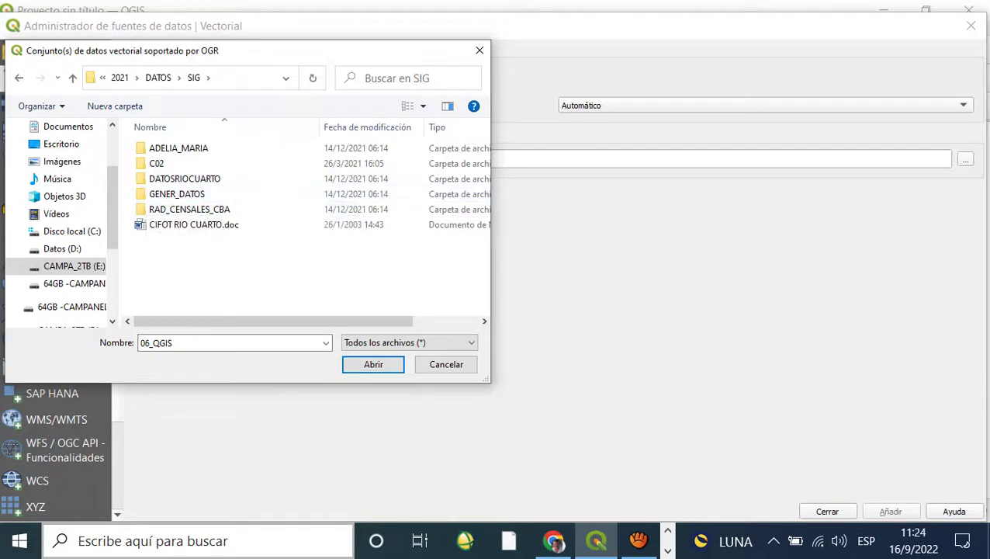
# Go back up to the CARTO folder and look through its 2019 folder for datasets
pyautogui.click(158, 78)
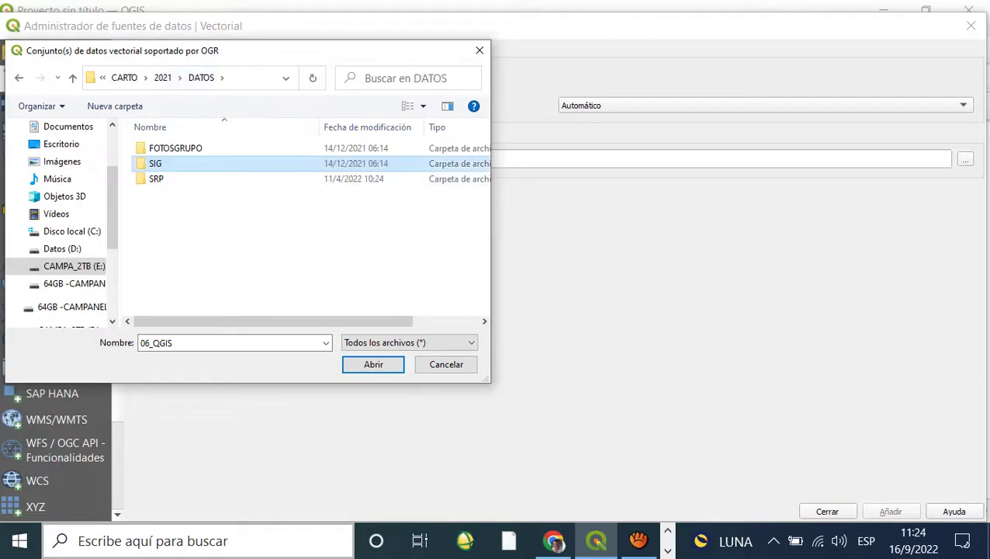
pyautogui.click(124, 78)
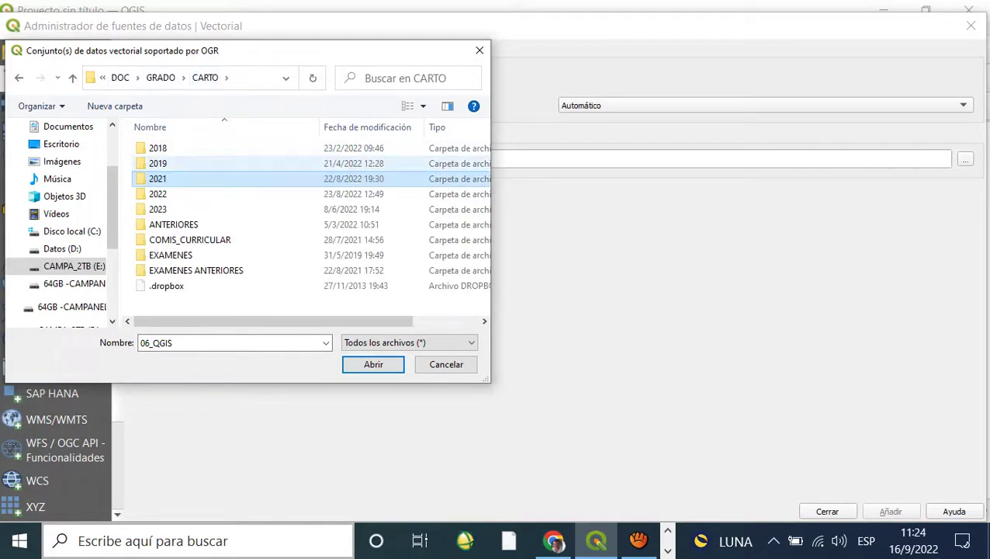
pyautogui.doubleClick(157, 163)
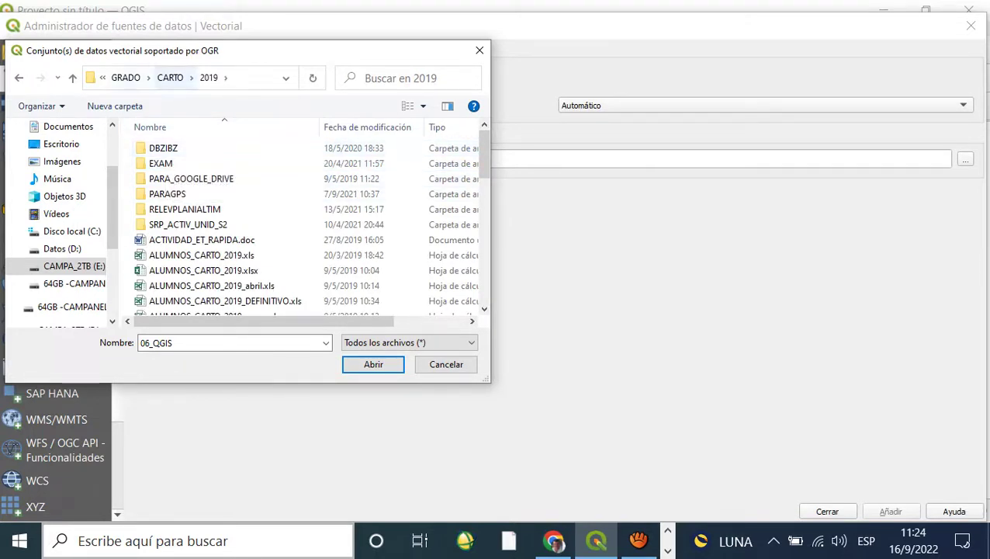
# Open the DATOS ENTRADA folder under _UNRC, DATOS, SIG, C04, checking its PROCESADOS subfolder and returning
pyautogui.click(125, 77)
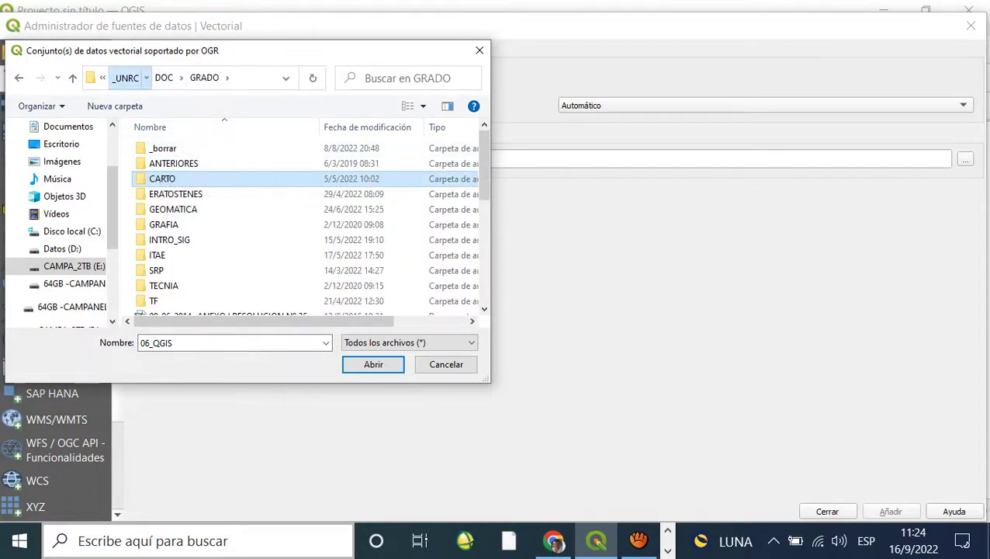
pyautogui.click(126, 78)
pyautogui.doubleClick(161, 193)
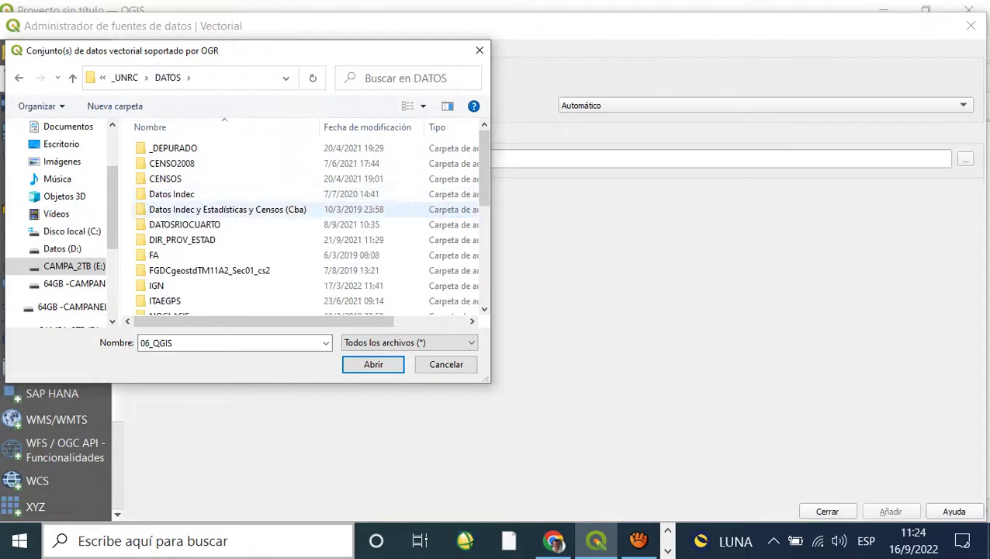
pyautogui.scroll(-2, 233, 287)
pyautogui.scroll(-2, 232, 291)
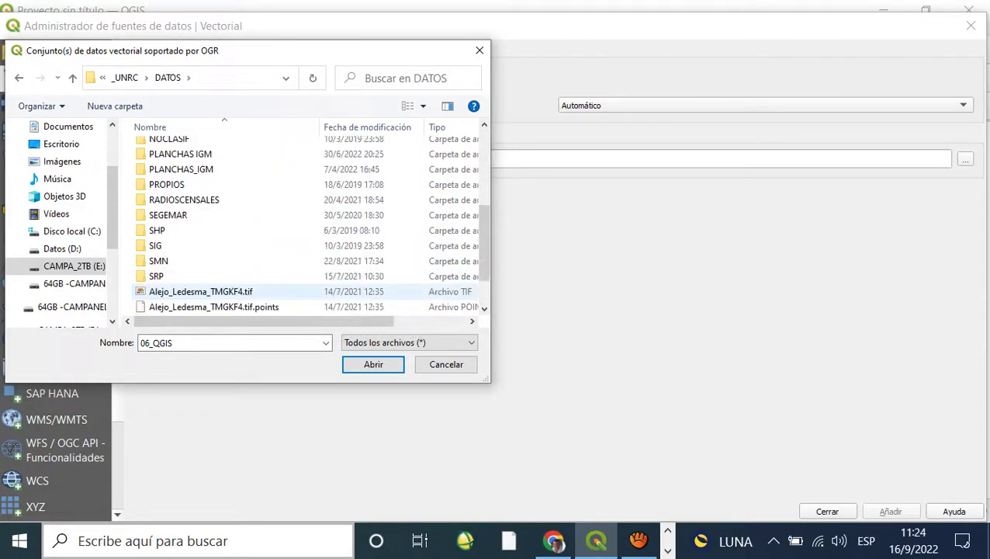
pyautogui.click(232, 245)
pyautogui.doubleClick(232, 245)
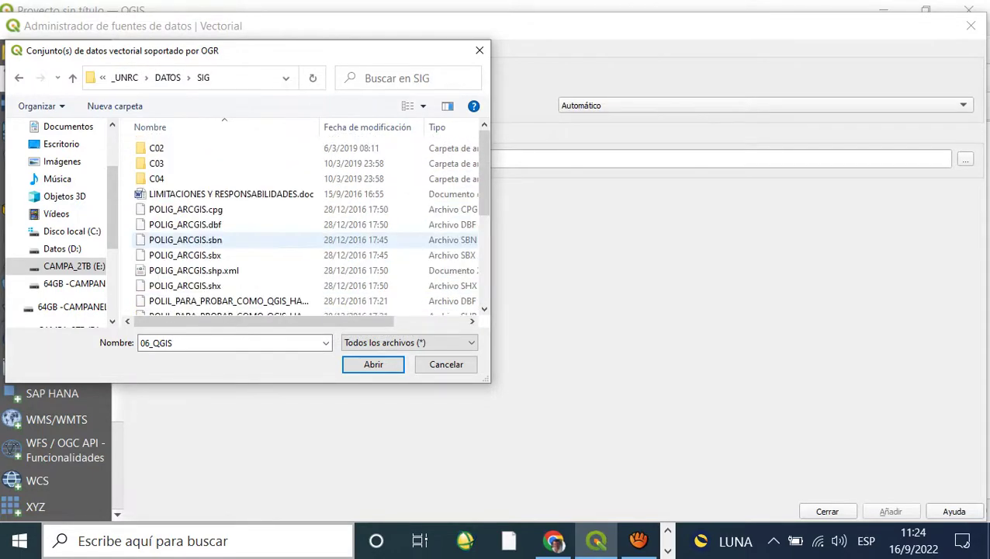
pyautogui.doubleClick(233, 178)
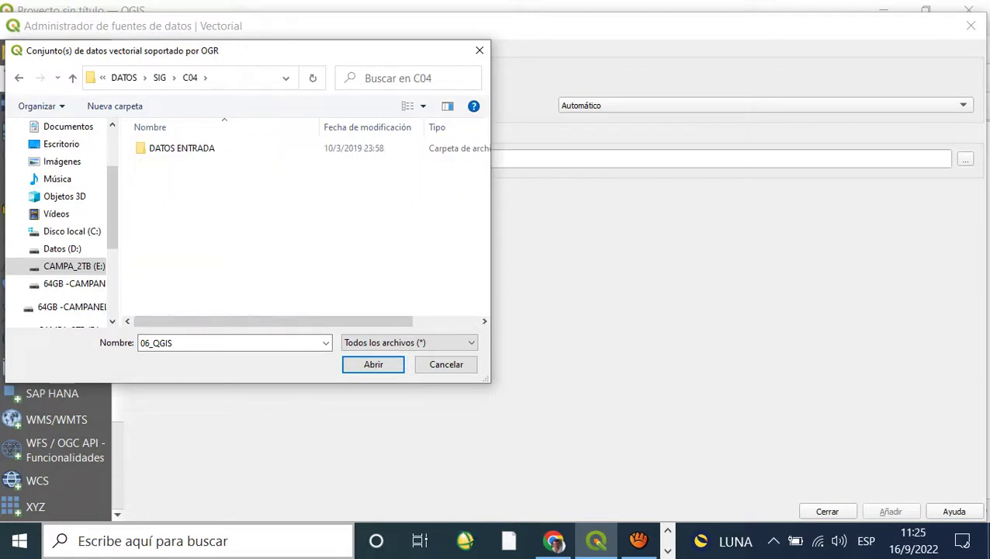
pyautogui.doubleClick(232, 147)
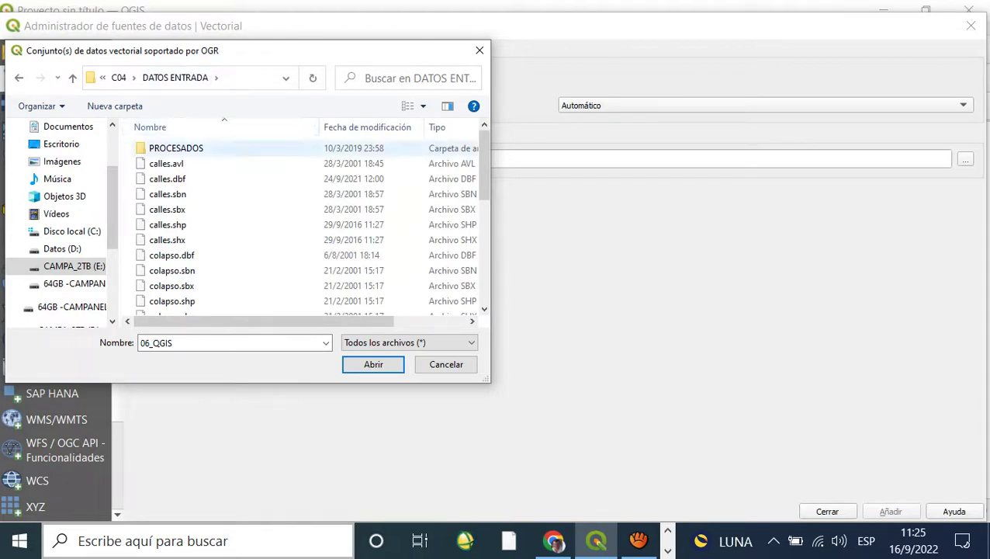
pyautogui.doubleClick(176, 148)
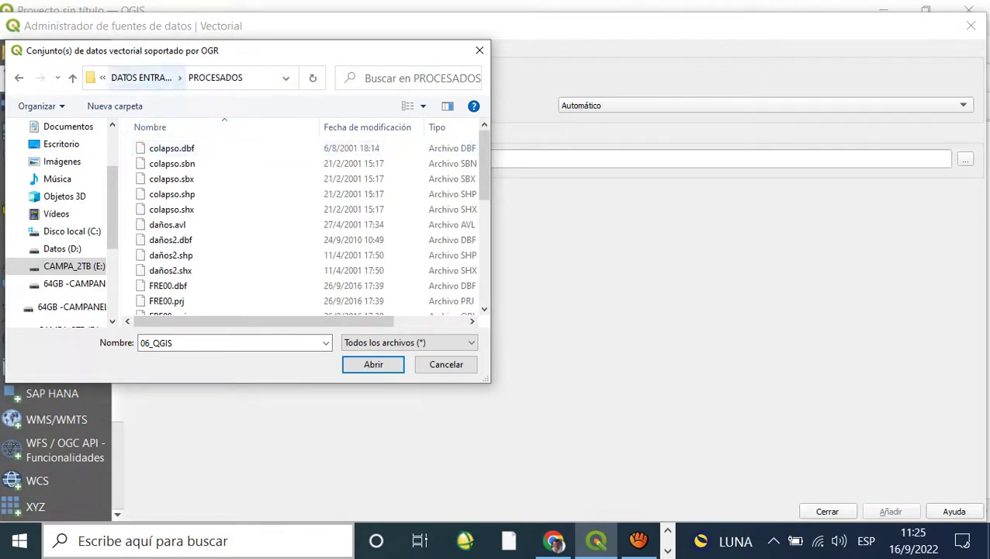
pyautogui.click(141, 78)
# Compress all files from calles.avl through manza laura.shx into DATOS ENTRADA.zip, using ZIP format and the "La mejor" compression method
pyautogui.click(166, 163)
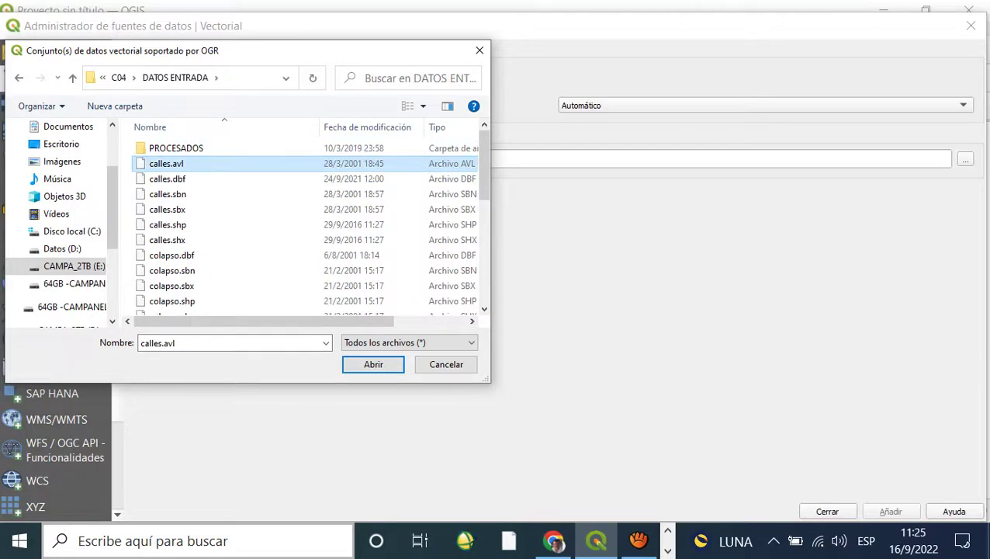
pyautogui.scroll(-7, 333, 159)
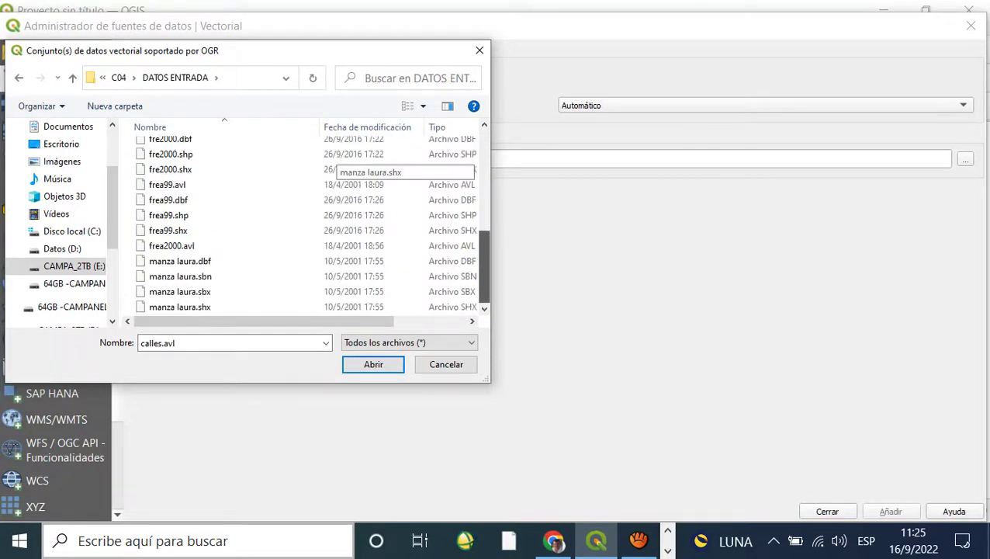
pyautogui.keyDown('shift'); pyautogui.click(179, 307); pyautogui.keyUp('shift')
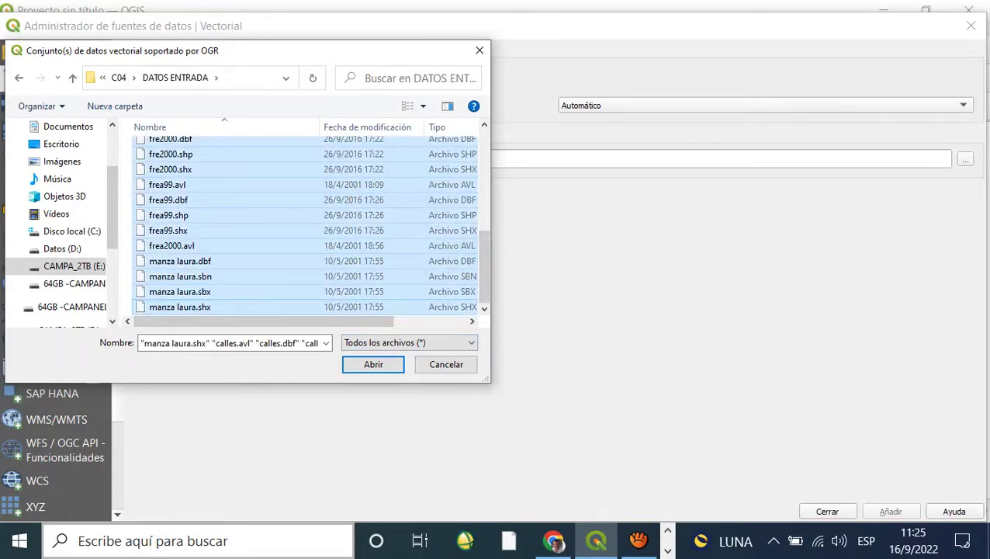
pyautogui.rightClick(172, 290)
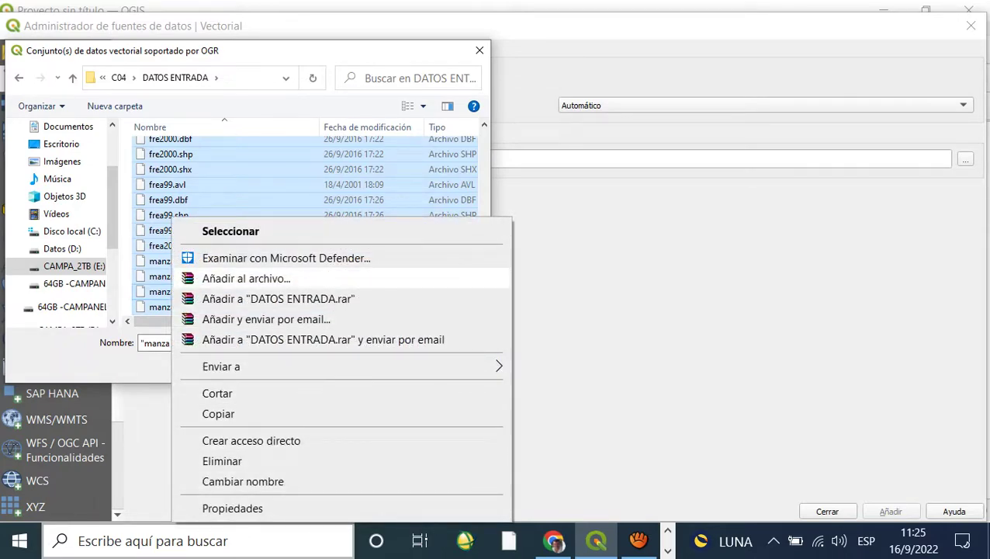
pyautogui.click(246, 278)
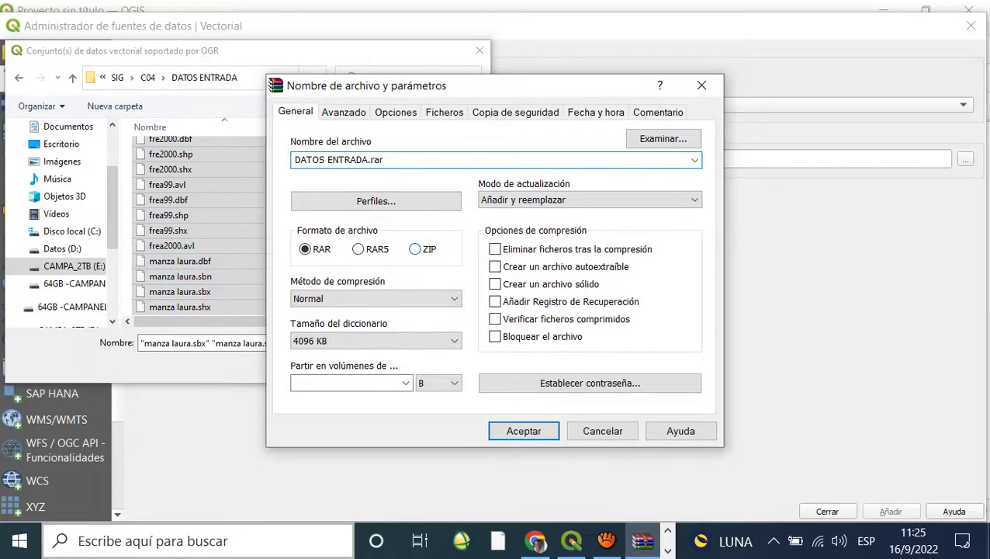
pyautogui.click(416, 249)
pyautogui.click(375, 298)
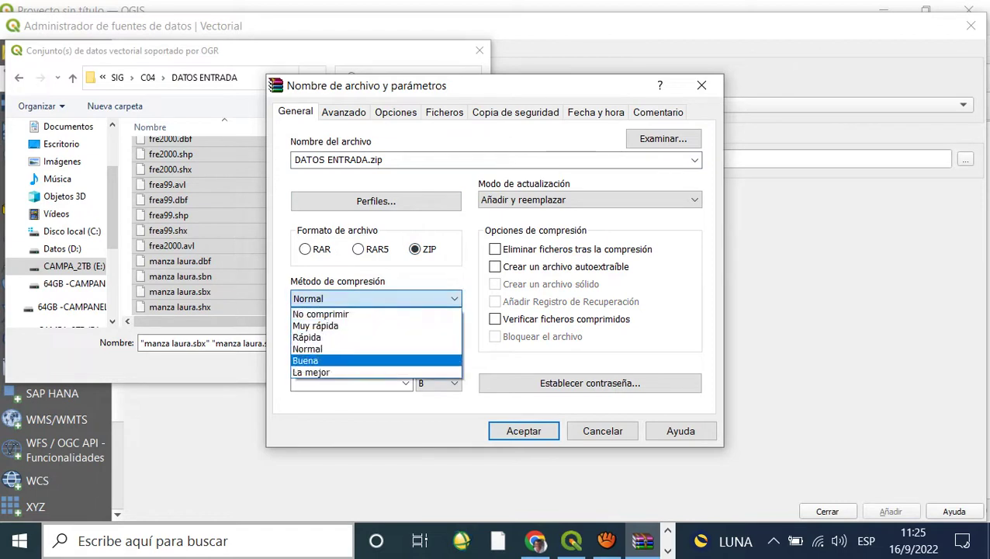
pyautogui.click(333, 371)
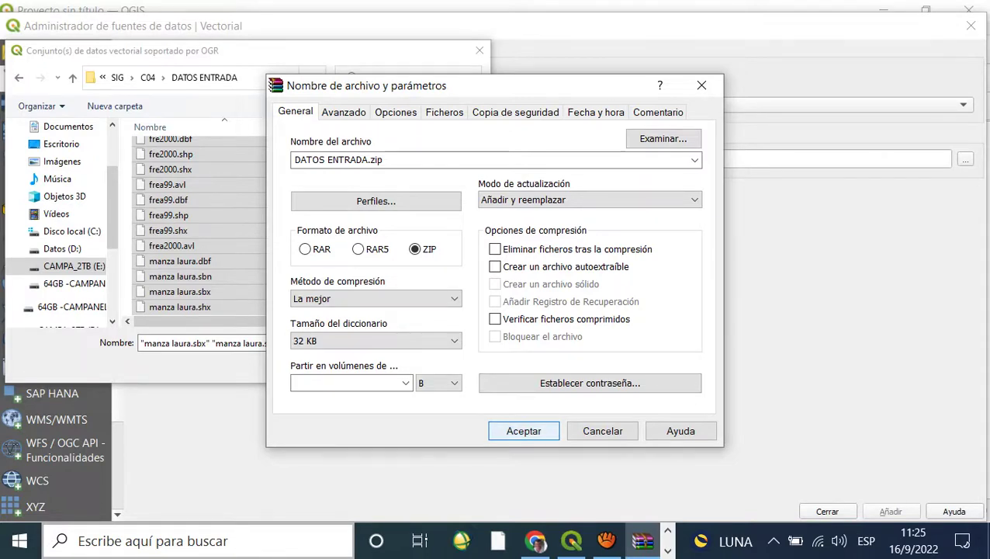
pyautogui.click(524, 431)
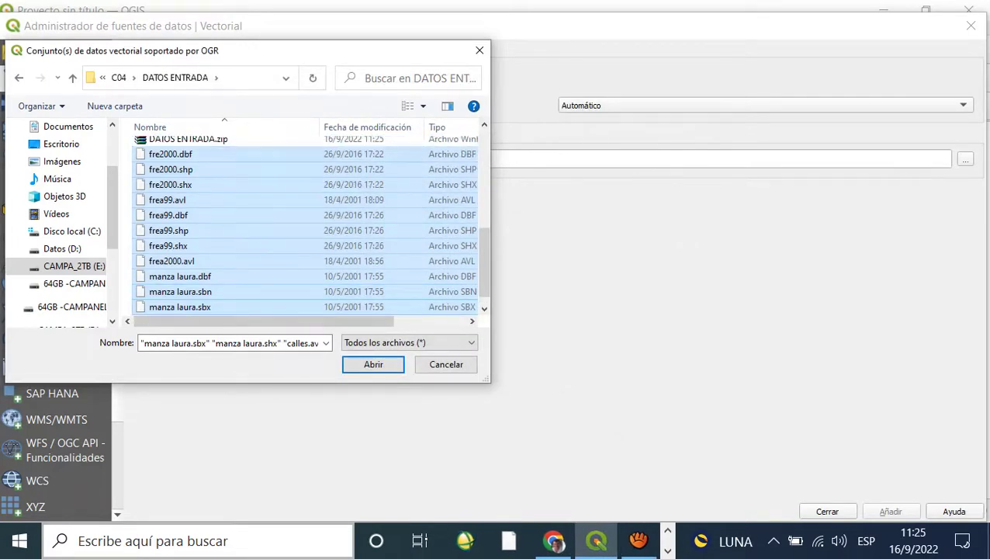
# Look through the DATOS ENTRADA folder and select the new DATOS ENTRADA.zip archive
pyautogui.scroll(5, 333, 248)
pyautogui.scroll(1, 334, 249)
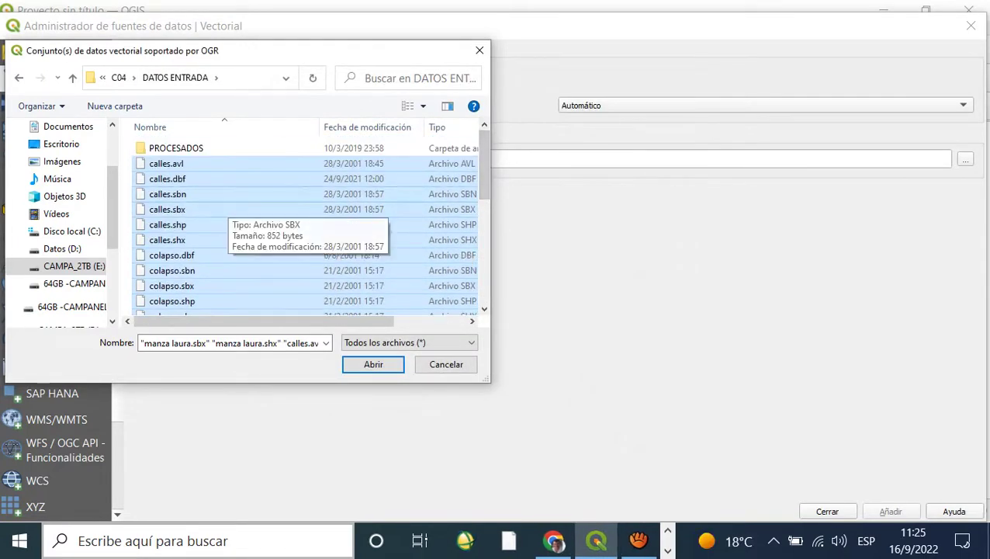
pyautogui.scroll(-5, 388, 167)
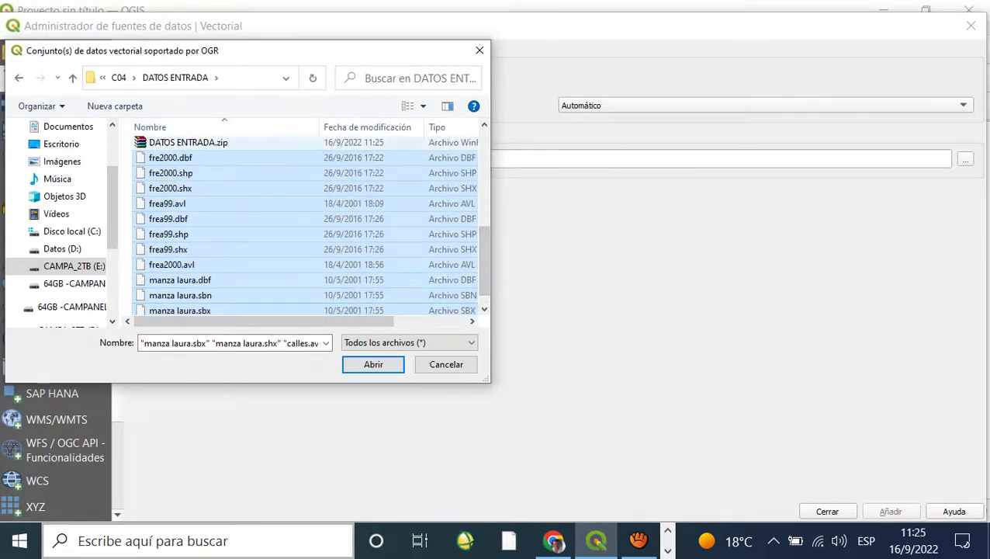
pyautogui.click(188, 143)
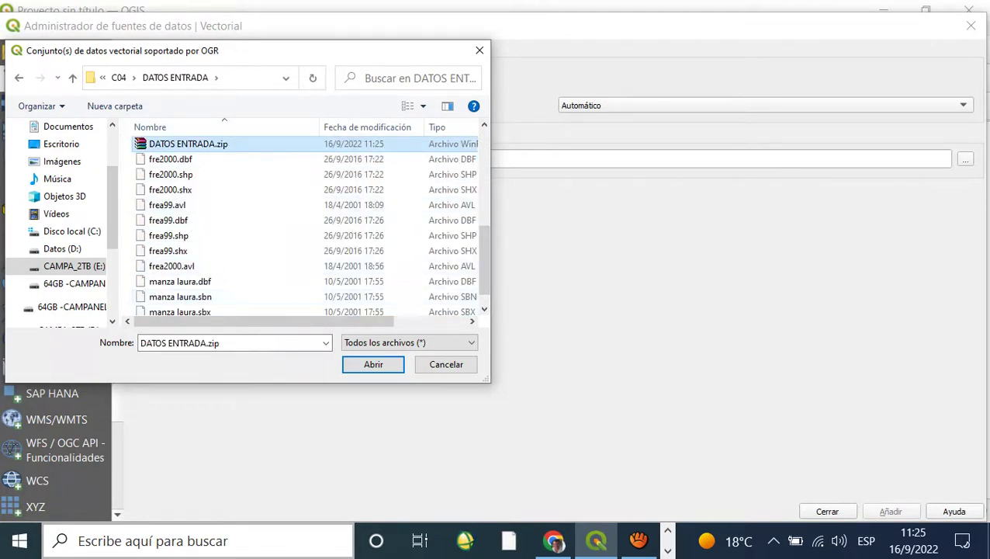
# Switch to Gmail in Chrome and start a new message addressed to the AL_CARTO_2022 contact group
pyautogui.click(553, 540)
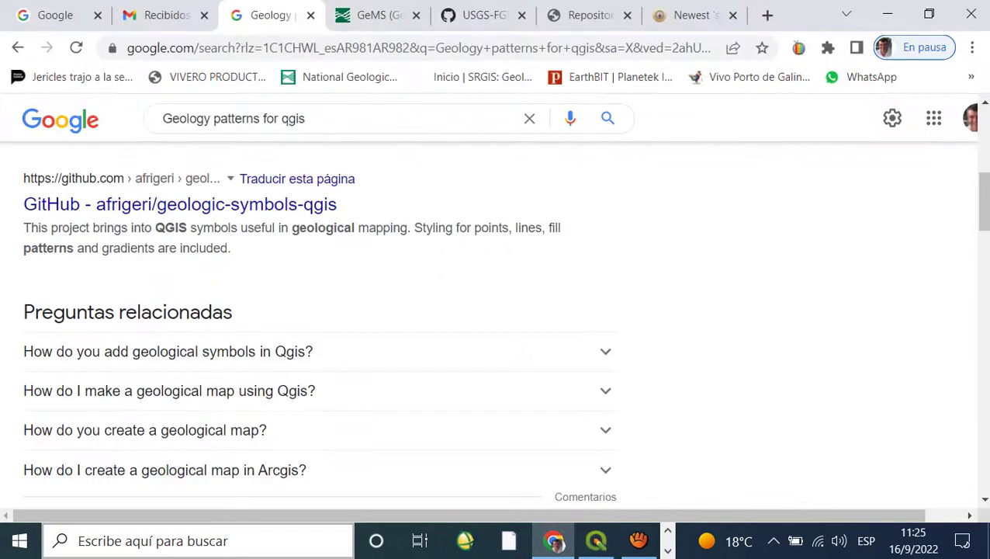
pyautogui.click(163, 15)
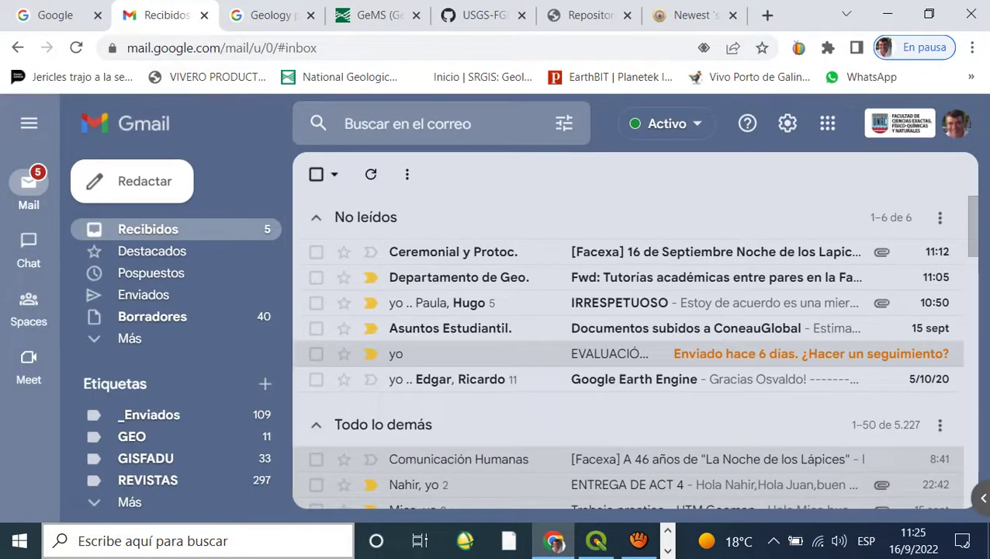
pyautogui.write('c')
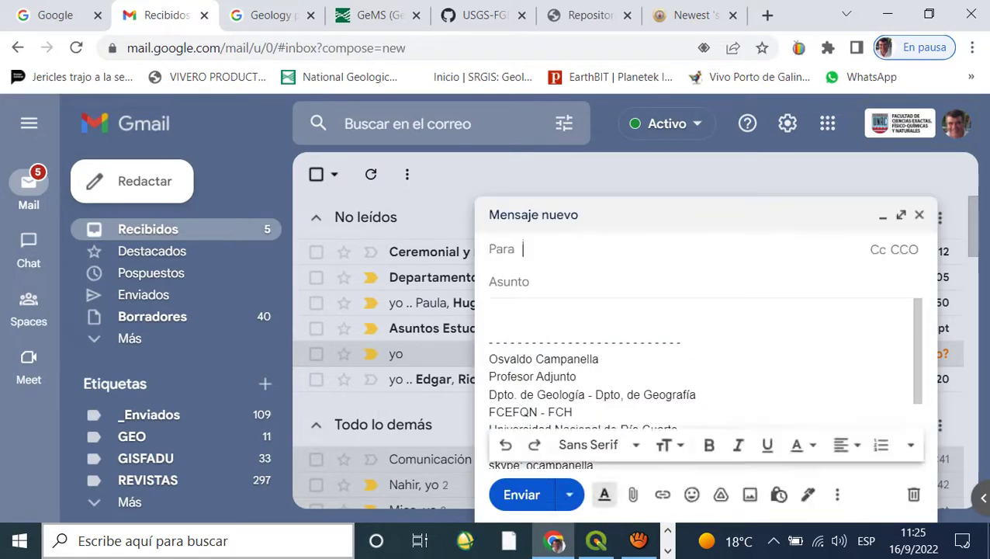
pyautogui.write('AL_CART')
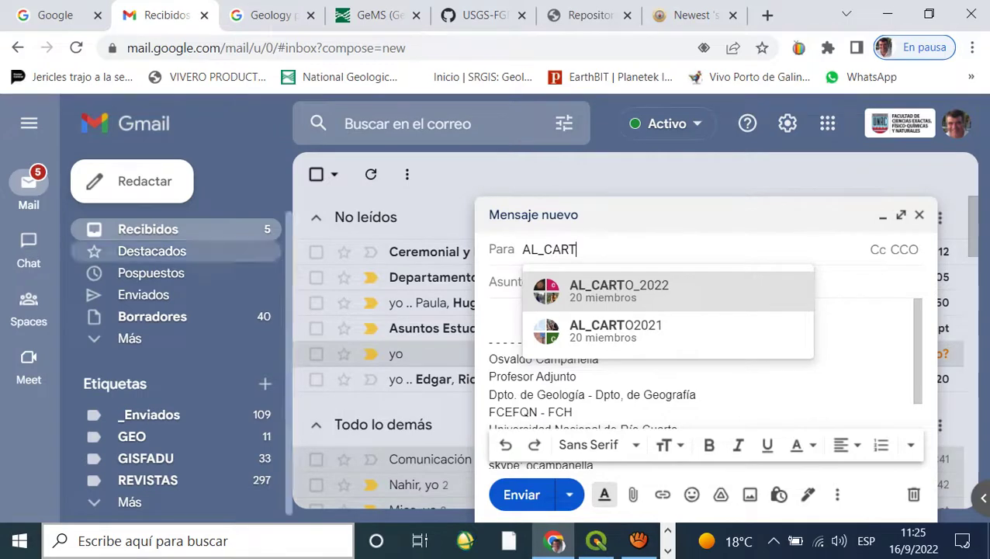
pyautogui.press('Return')
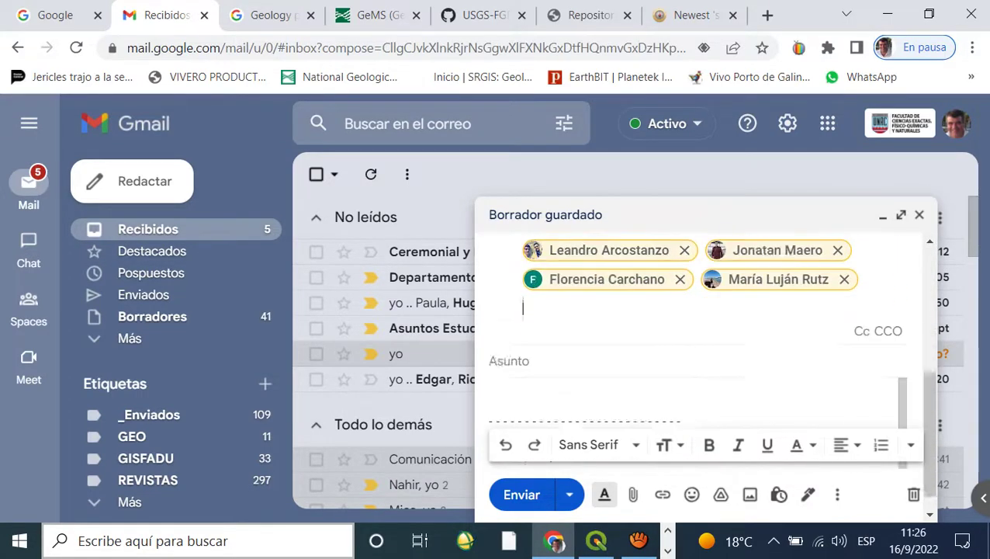
pyautogui.press('Tab')
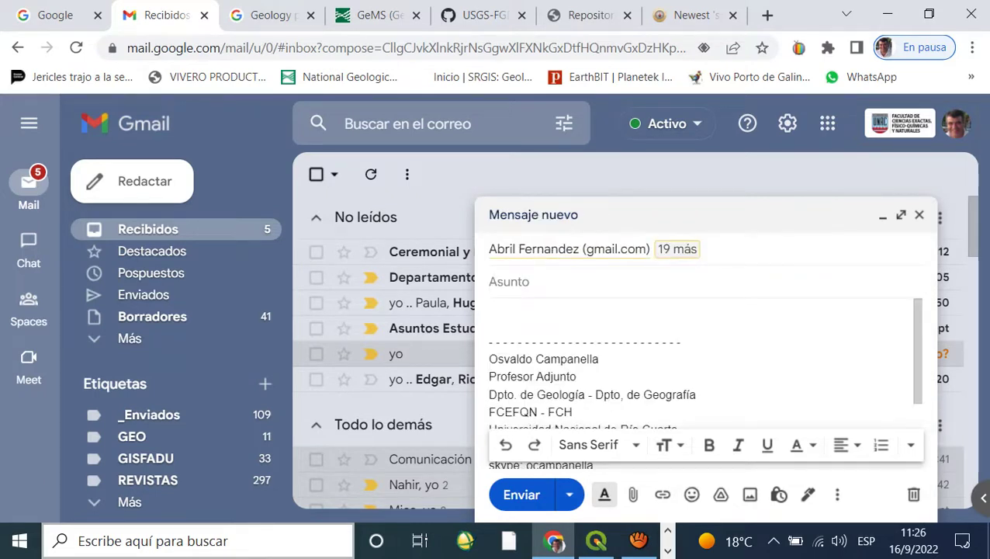
# Enter MOD_CONC as the message subject and place the cursor in the message body above the signature
pyautogui.write('MO')
pyautogui.press('BackSpace')
pyautogui.press('BackSpace')
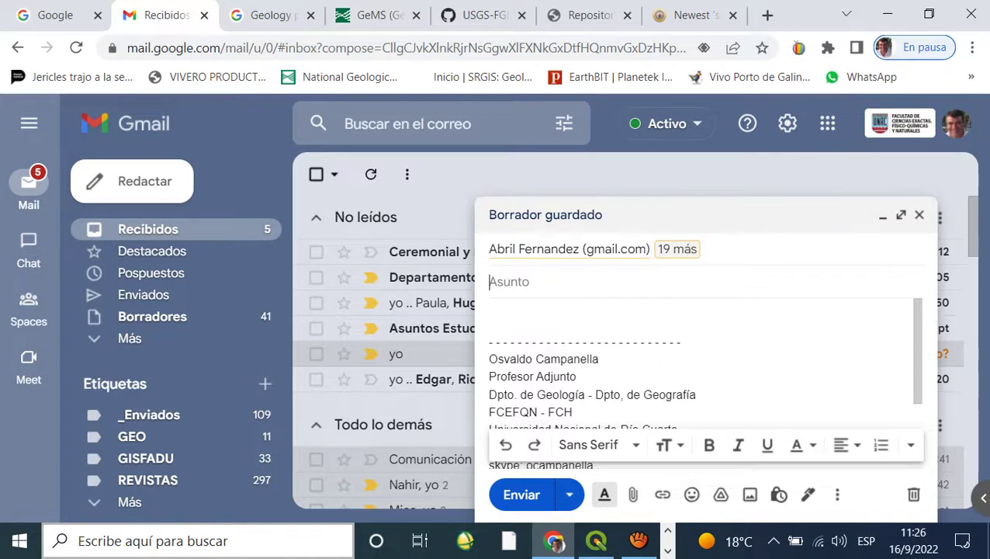
pyautogui.write('MOD_CONC')
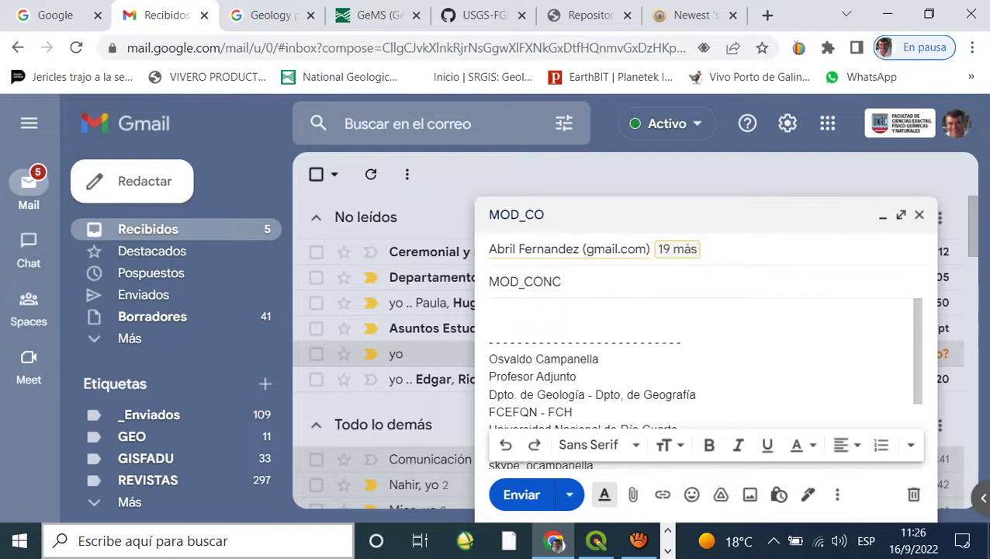
pyautogui.click(489, 318)
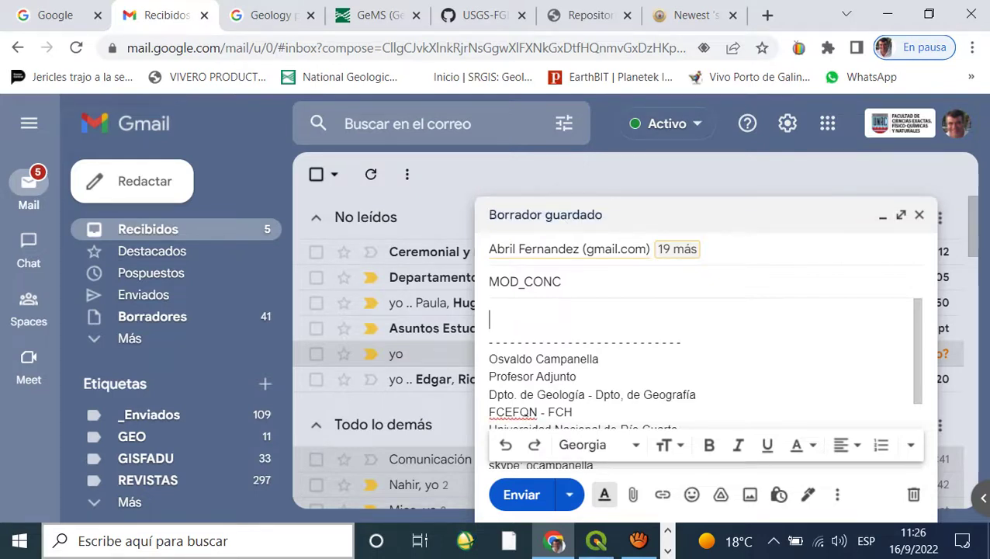
# Start attaching a file and browse on drive E: through BACKUP, TOSHIBA_1TB, _UNRC, DATOS, SIG and C04 to the DATOS ENTRADA folder
pyautogui.click(633, 494)
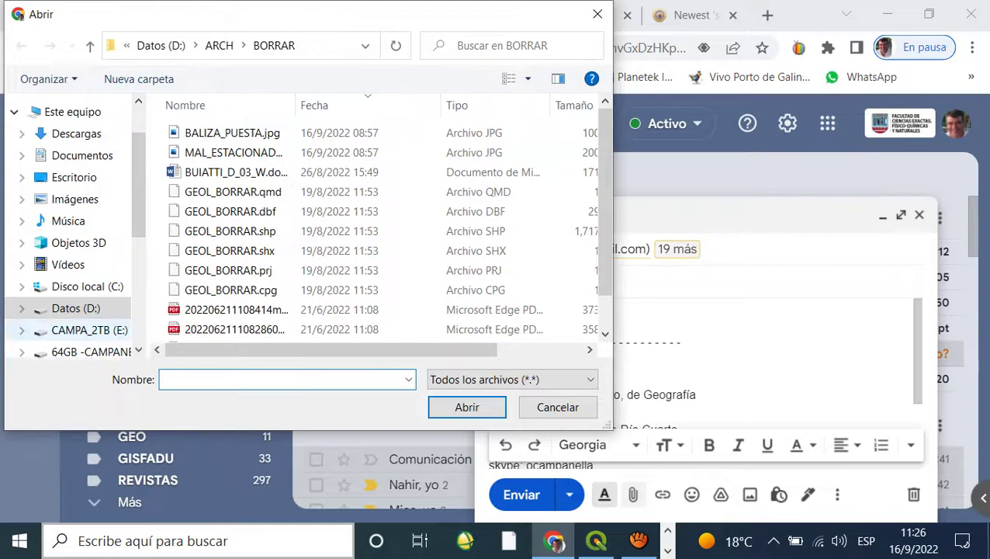
pyautogui.click(87, 330)
pyautogui.doubleClick(205, 152)
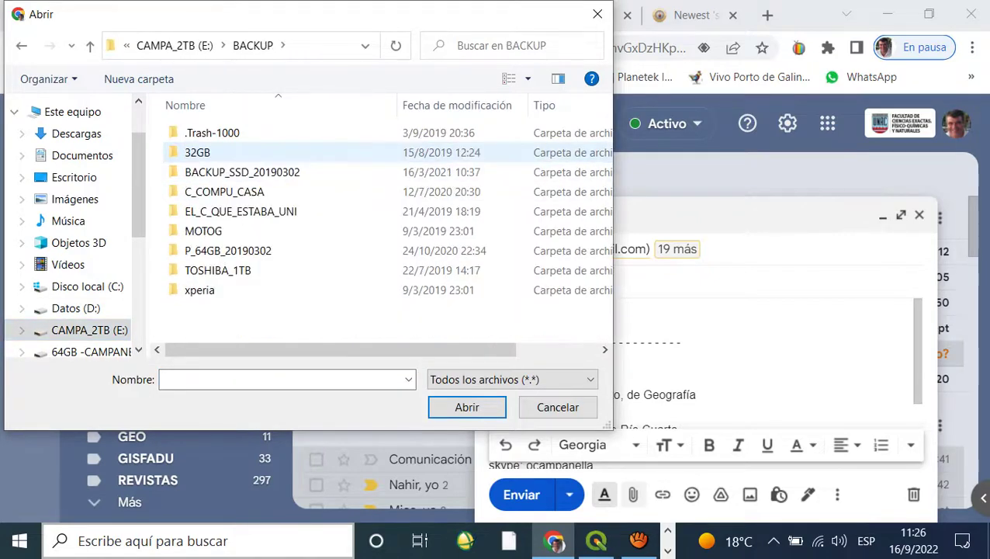
pyautogui.doubleClick(217, 270)
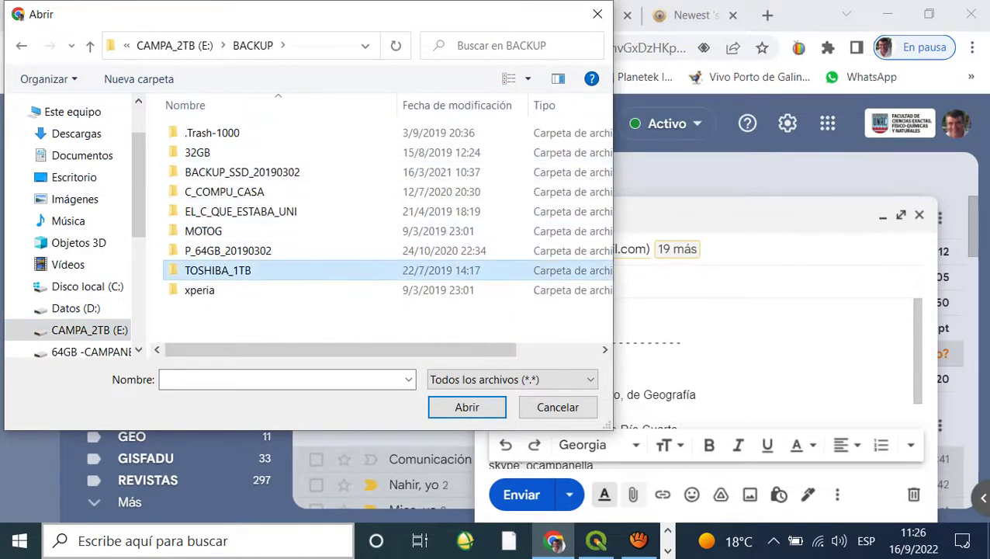
pyautogui.doubleClick(201, 132)
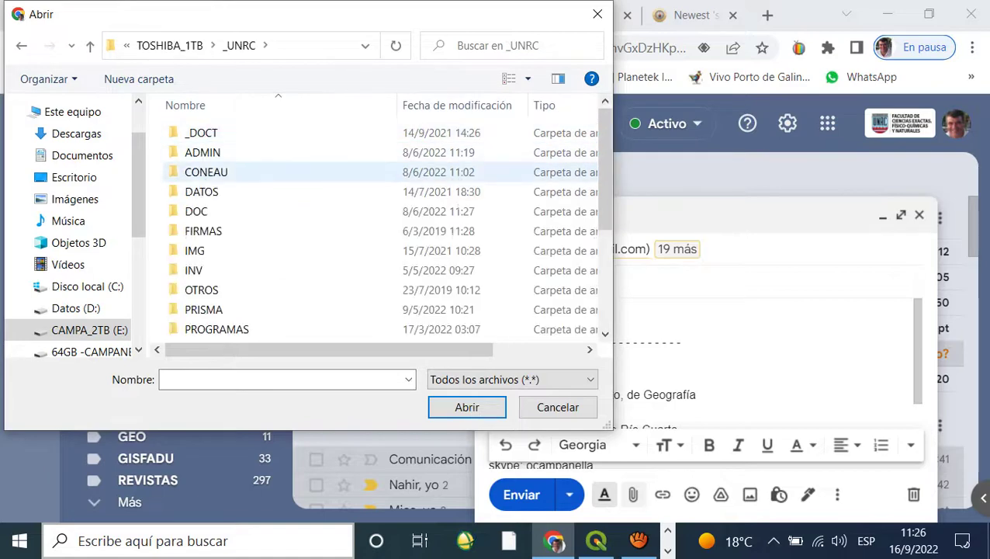
pyautogui.doubleClick(203, 190)
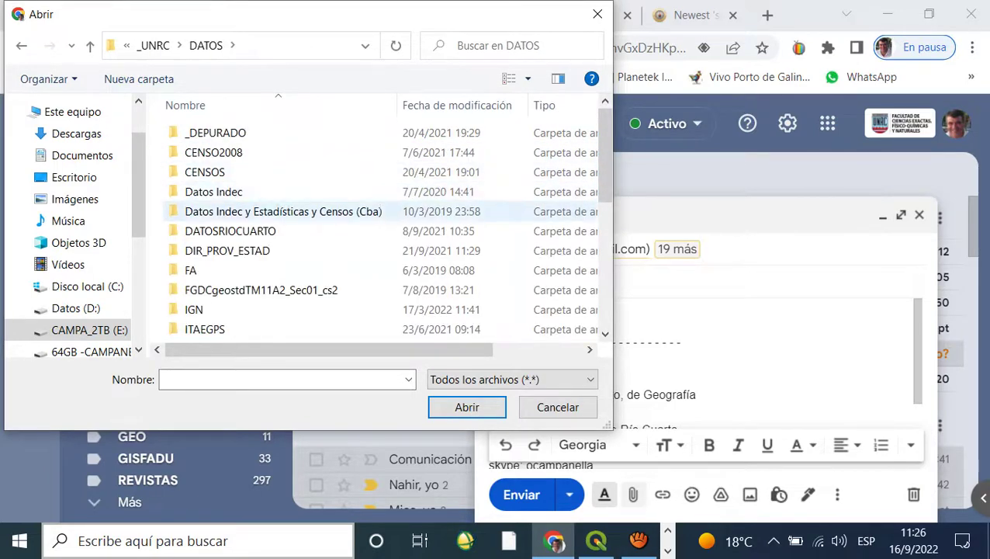
pyautogui.scroll(-3, 283, 211)
pyautogui.click(192, 312)
pyautogui.doubleClick(193, 312)
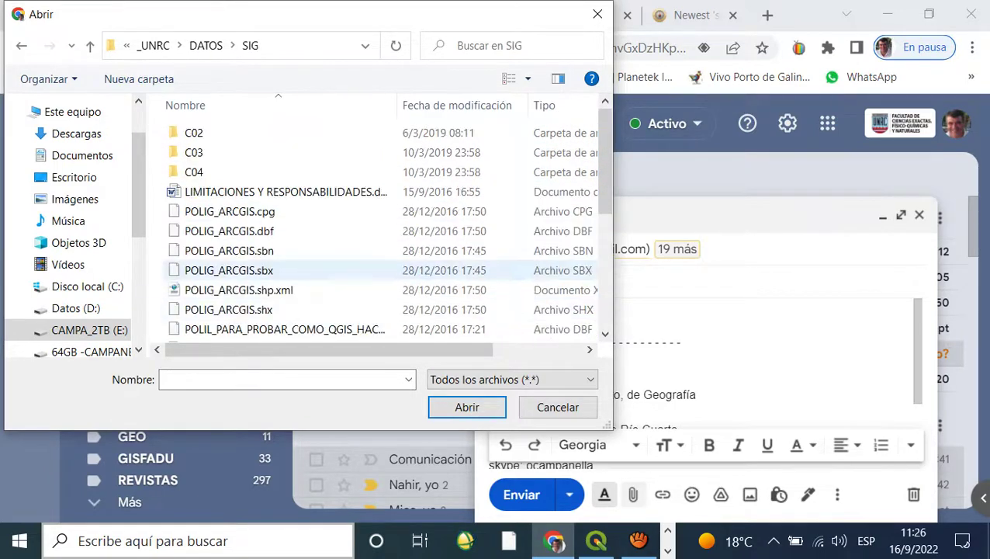
pyautogui.doubleClick(194, 169)
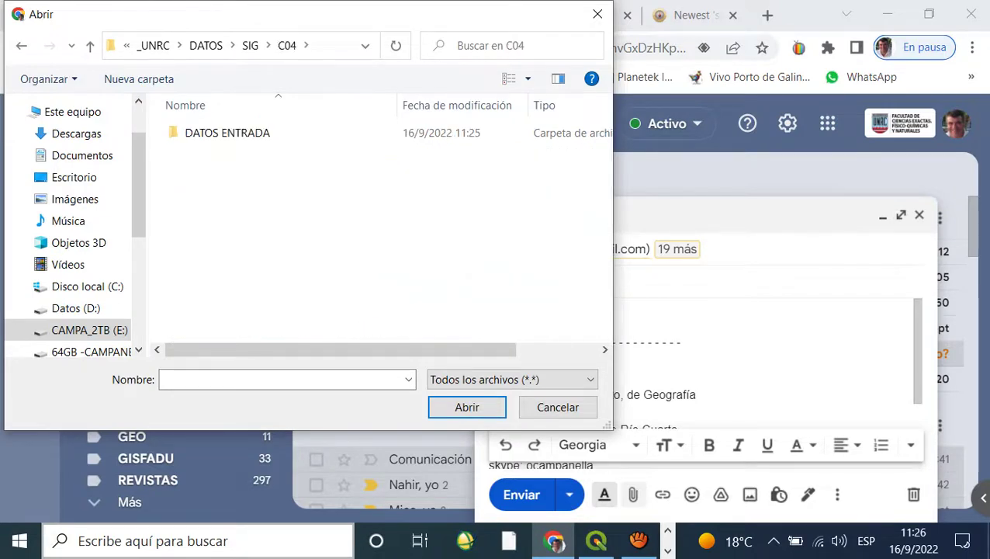
pyautogui.doubleClick(228, 133)
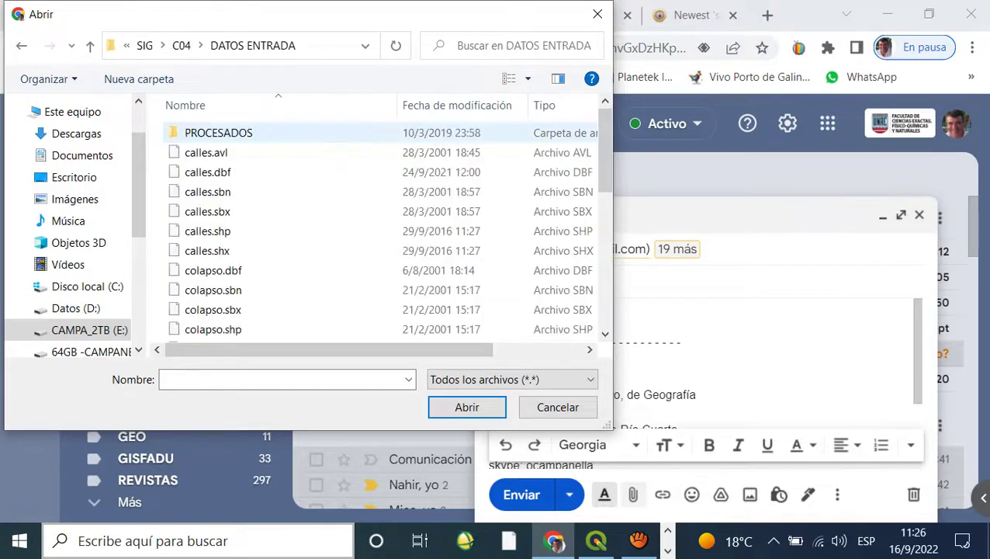
# Attach DATOS ENTRADA.zip to the MOD_CONC message and send it to the group
pyautogui.scroll(-4, 373, 225)
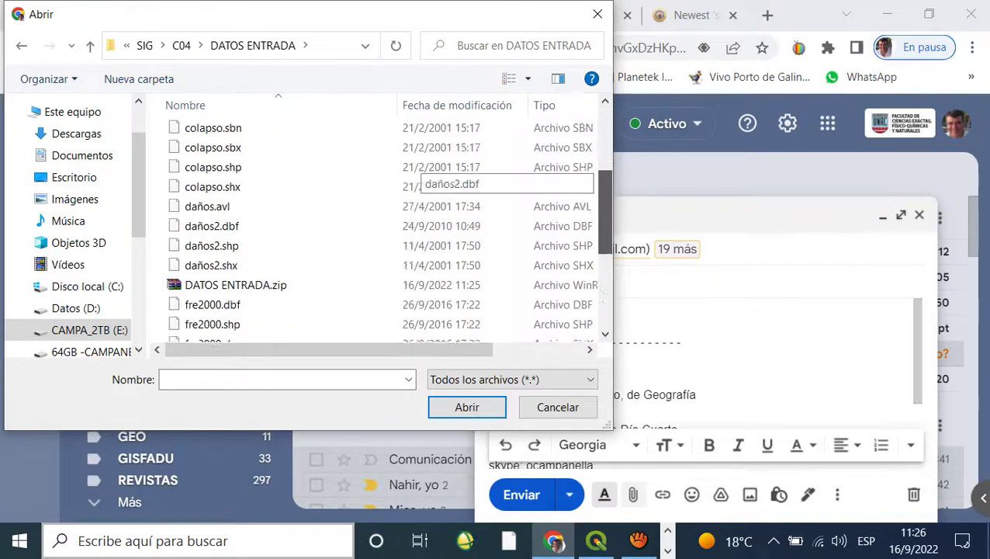
pyautogui.click(311, 227)
pyautogui.click(466, 406)
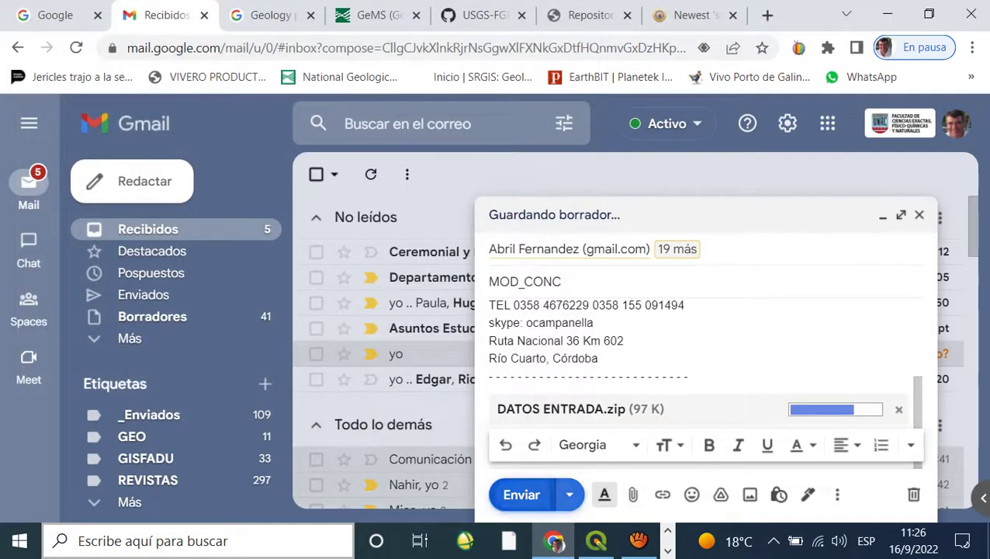
pyautogui.click(525, 495)
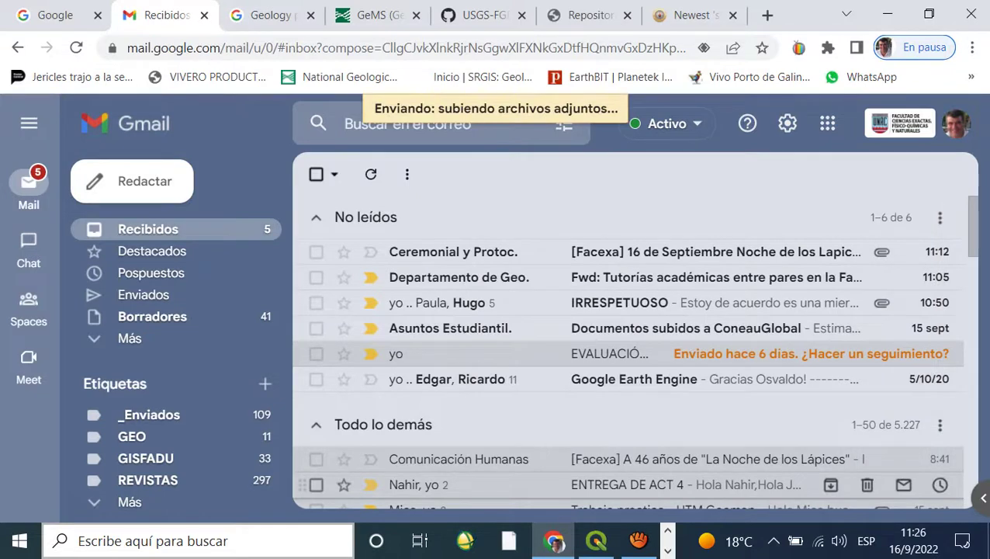
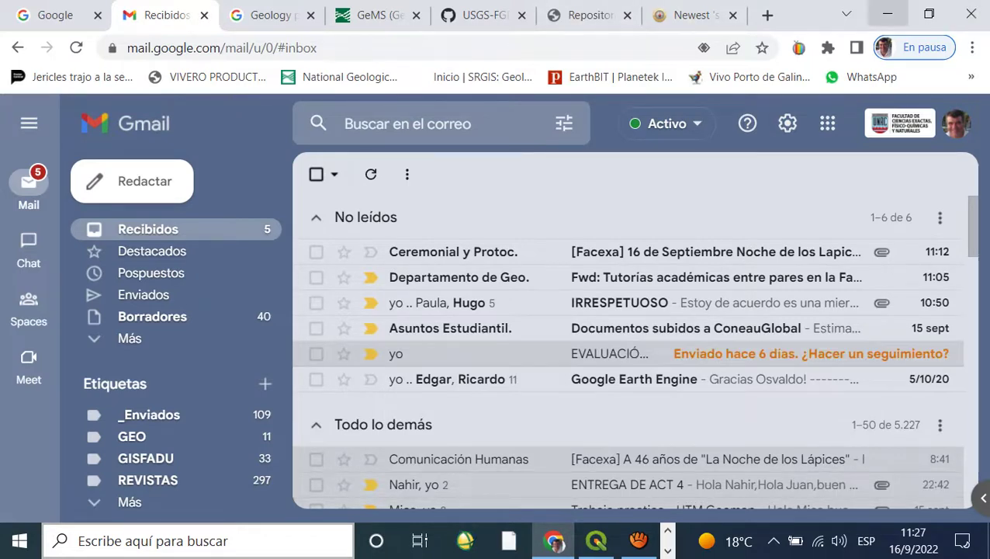
# Switch back to QGIS and browse in the vector file dialog to the CARTO, SIG folder on the 64GB drive (F:)
pyautogui.click(887, 14)
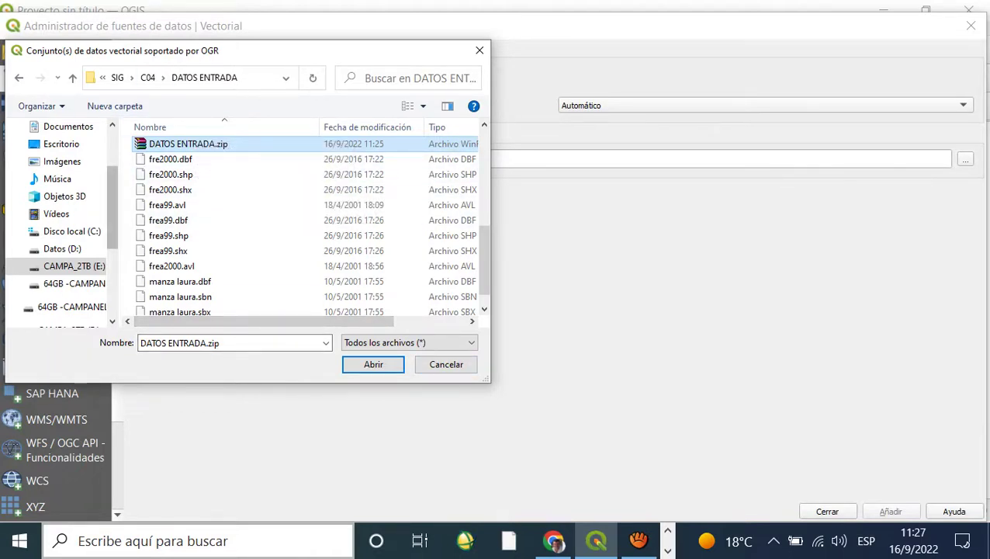
pyautogui.click(73, 307)
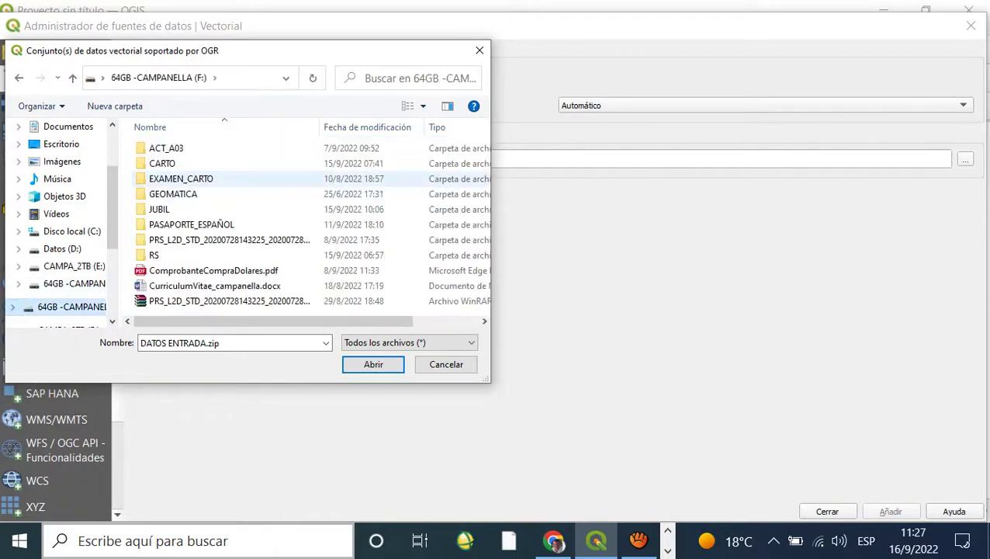
pyautogui.doubleClick(180, 178)
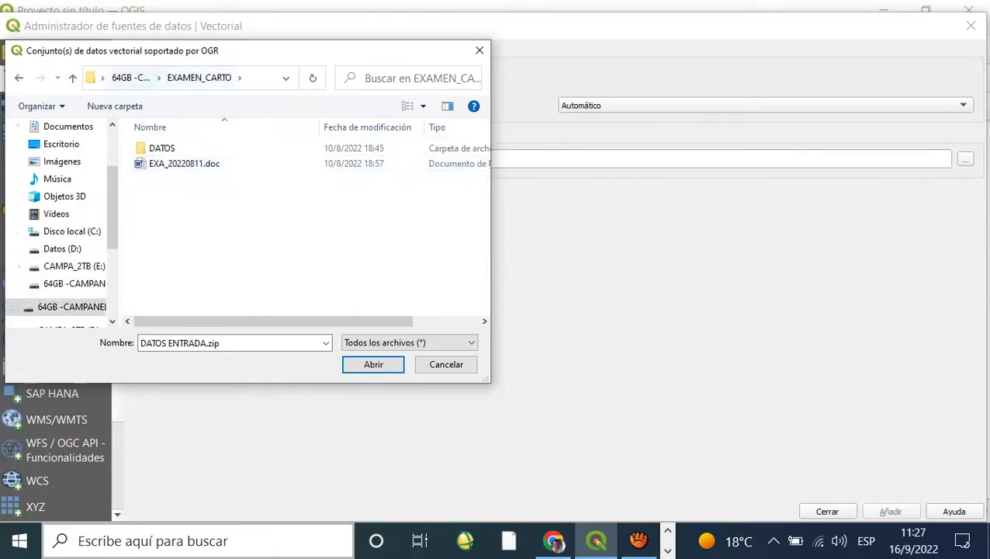
pyautogui.click(130, 78)
pyautogui.doubleClick(163, 163)
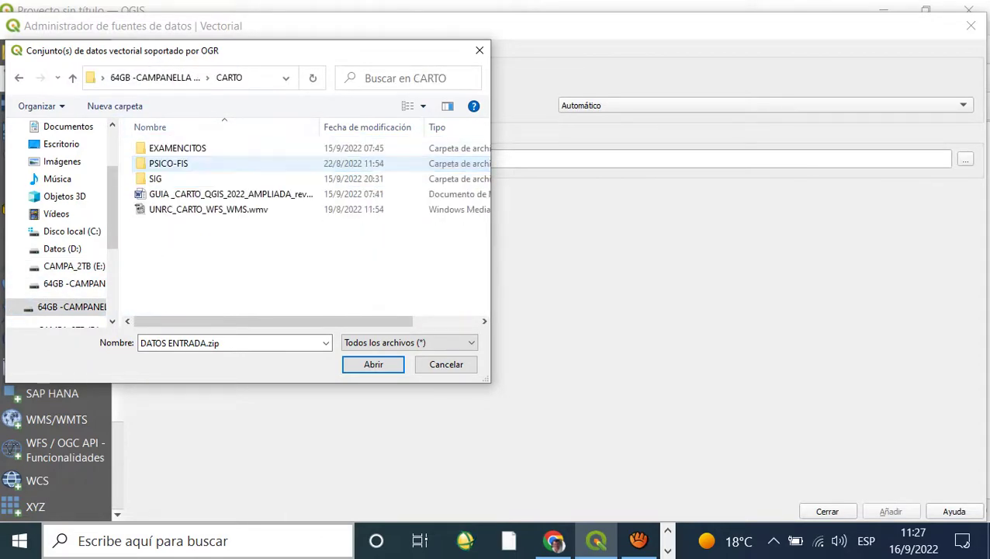
pyautogui.doubleClick(155, 179)
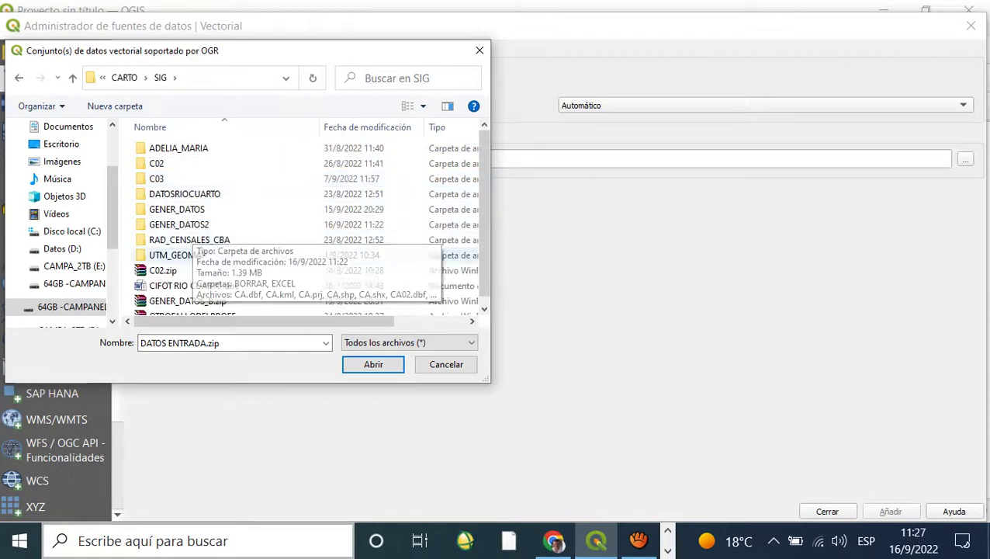
# Create a new folder named MOD_CONC inside the SIG folder and open it
pyautogui.rightClick(296, 249)
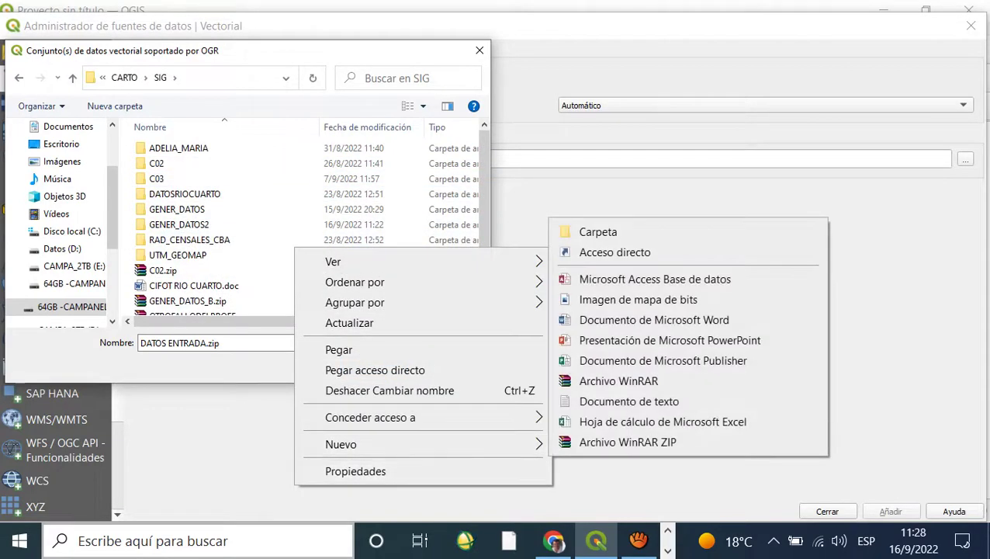
pyautogui.press('Escape')
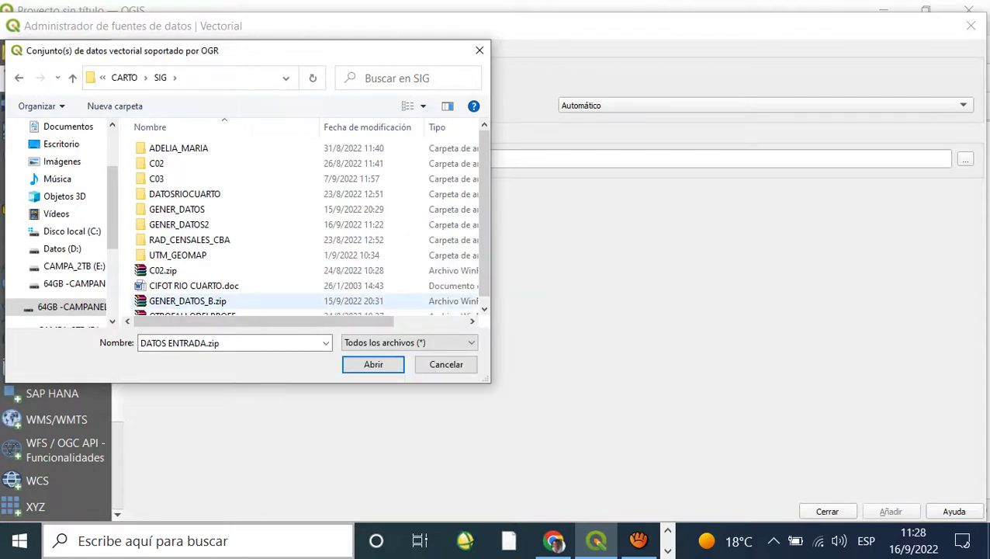
pyautogui.rightClick(286, 295)
pyautogui.moveTo(465, 253)
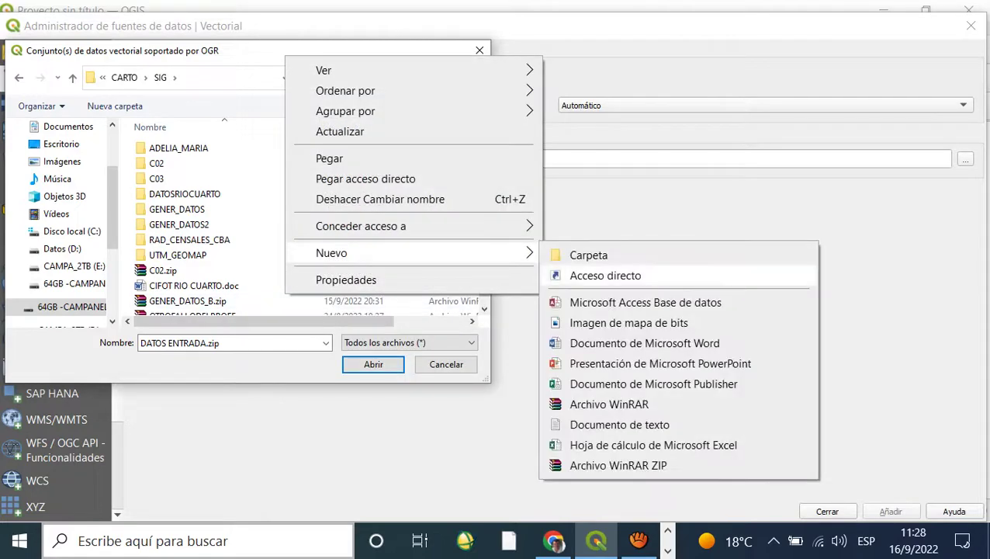
pyautogui.click(588, 254)
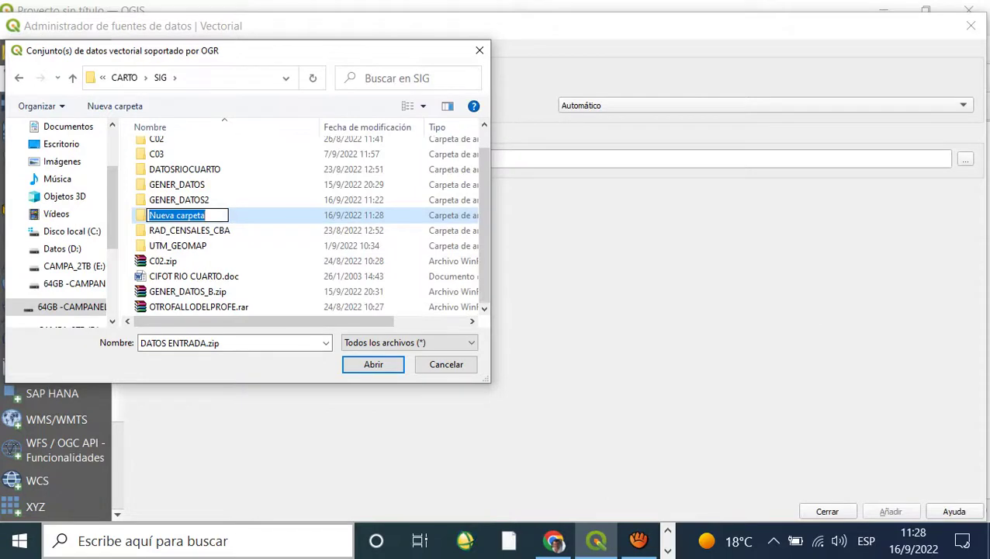
pyautogui.write('MOD_')
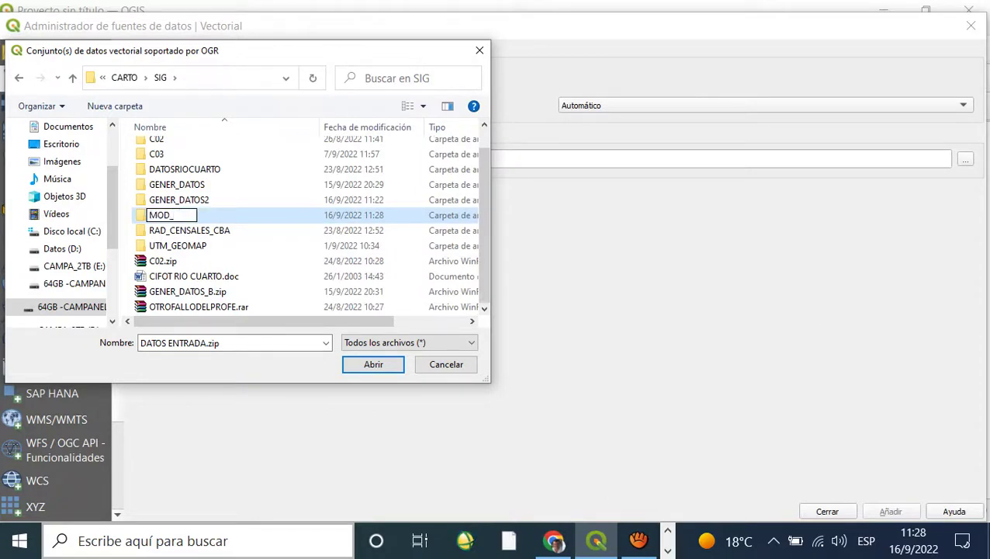
pyautogui.write('CONC')
pyautogui.press('Return')
pyautogui.press('Return')
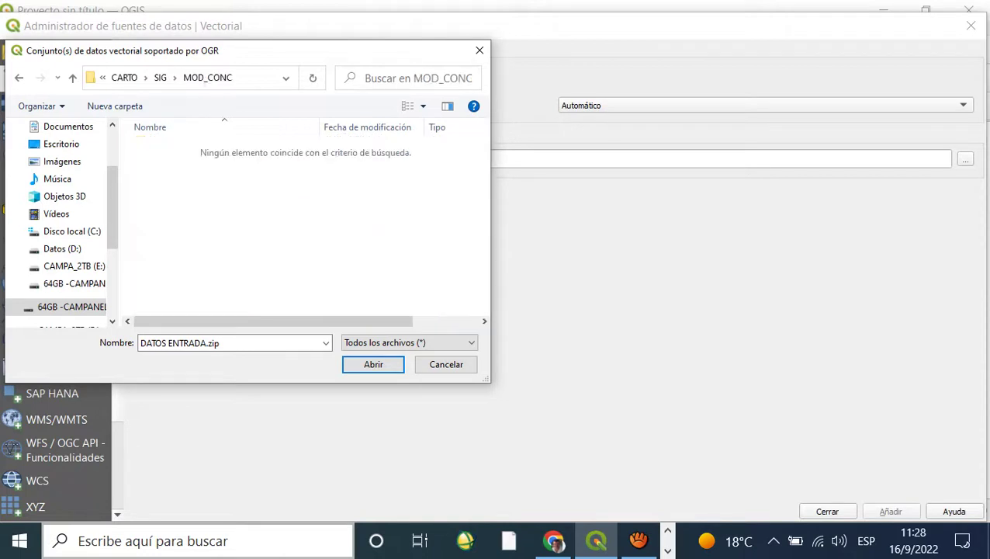
# Paste DATOS ENTRADA.zip into MOD_CONC, extract its contents directly into that folder and close the file dialog
pyautogui.press('Return')
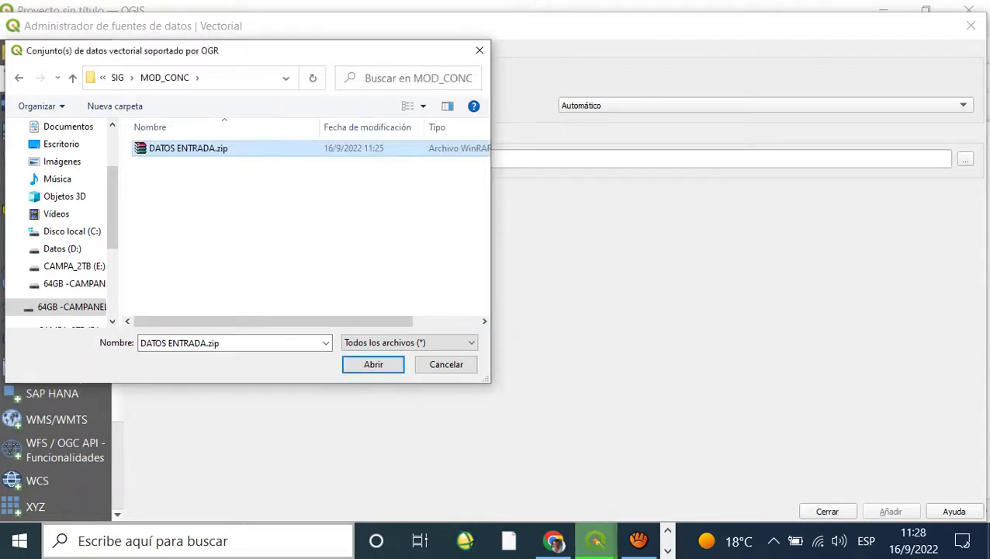
pyautogui.rightClick(149, 152)
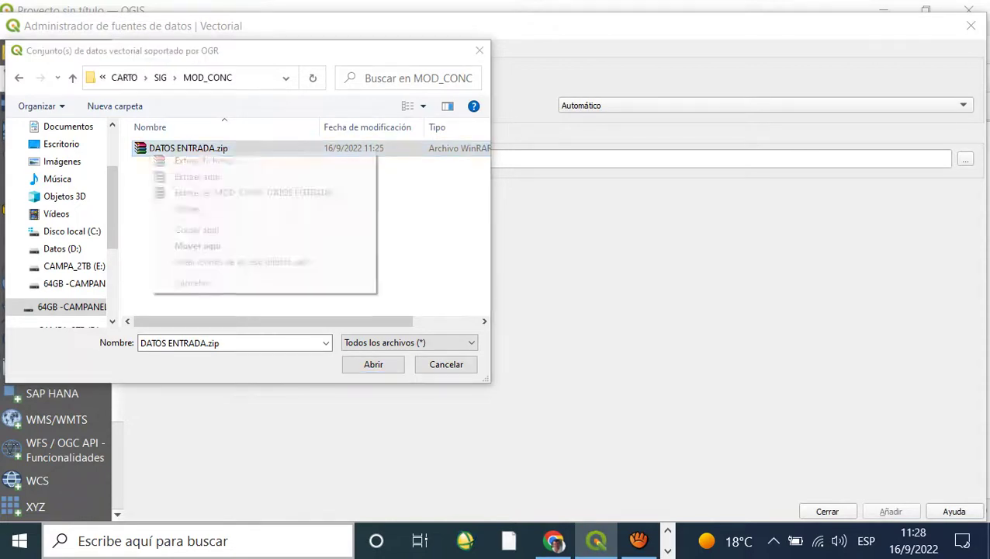
pyautogui.press('Return')
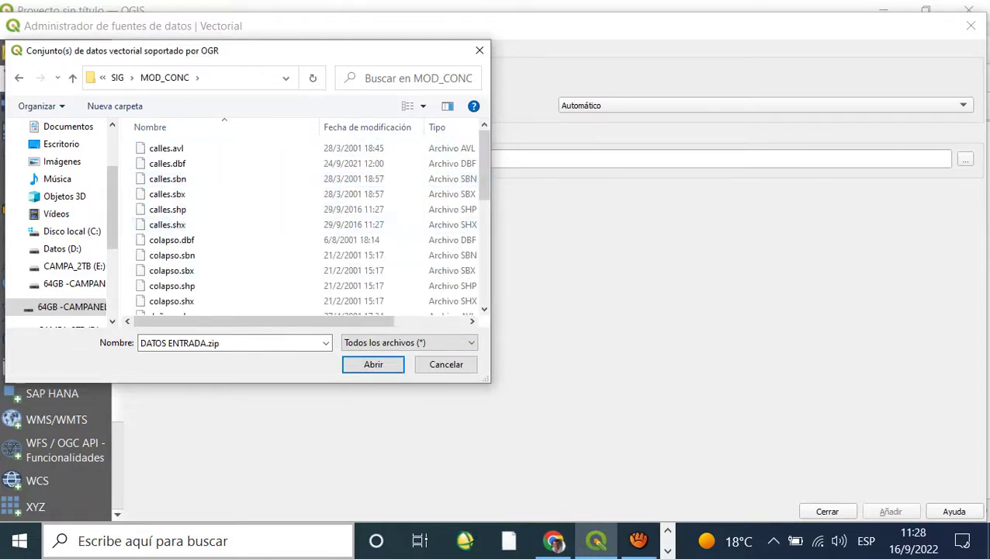
pyautogui.press('Escape')
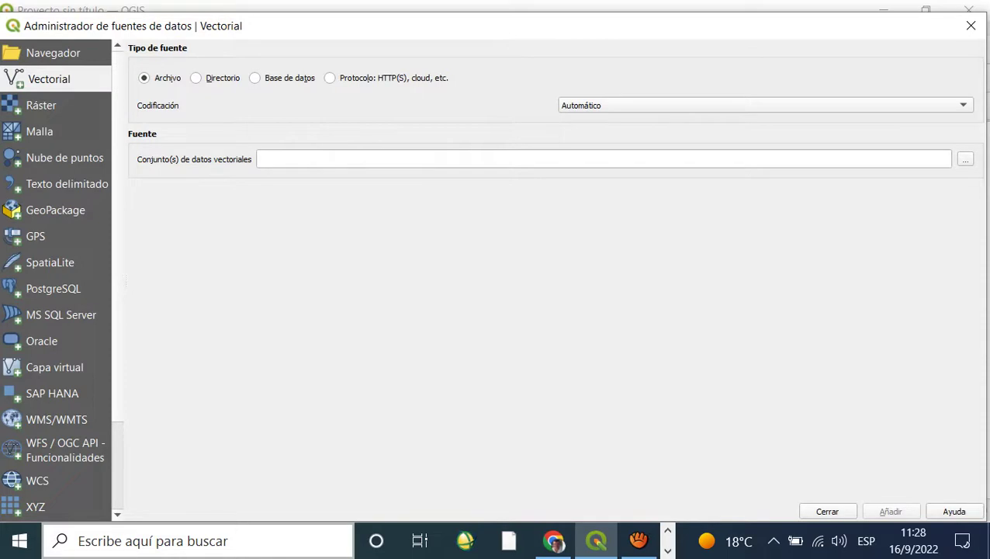
# Load calles.shp, fre2000.shp and frea99.shp from the MOD_CONC folder as vector layers, filtering the files to ESRI shapefiles
pyautogui.click(965, 159)
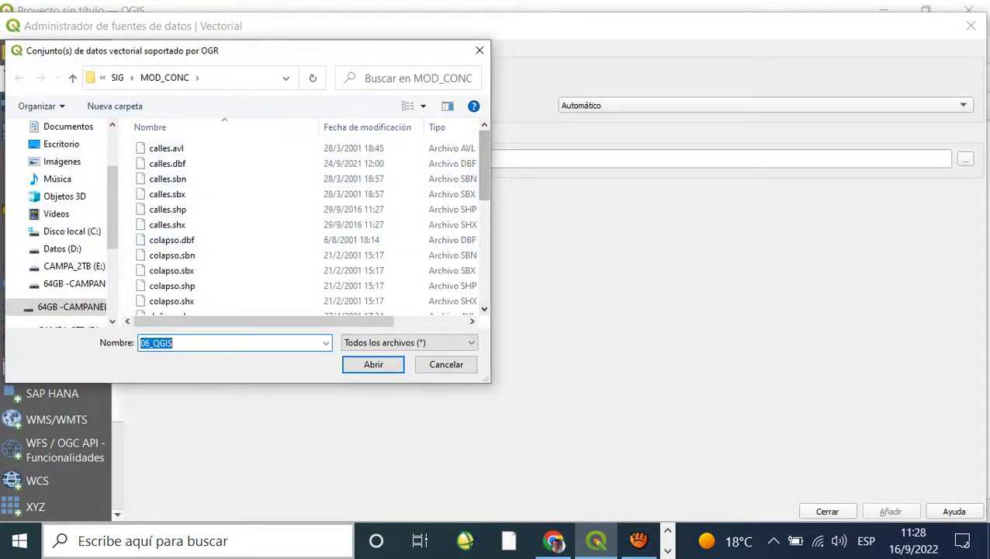
pyautogui.click(409, 342)
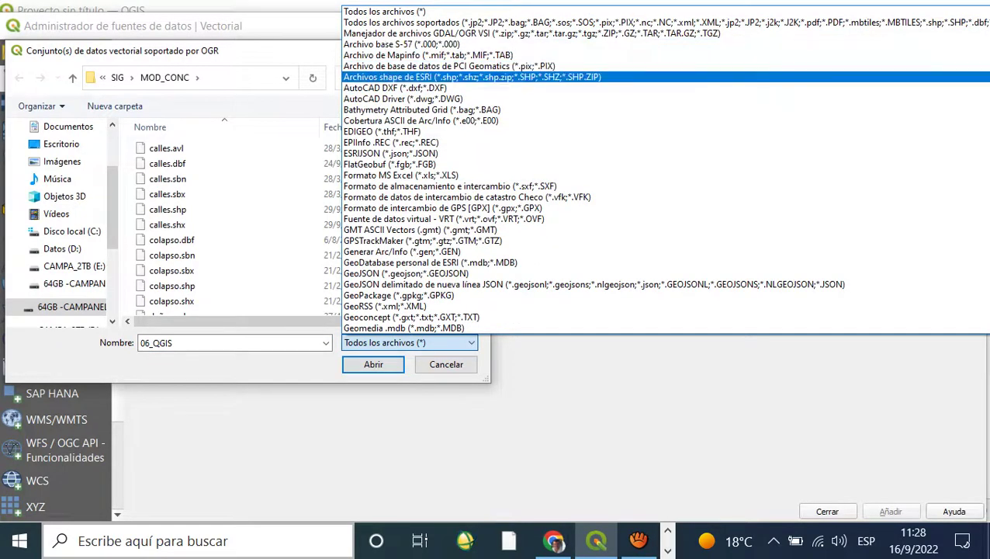
pyautogui.click(434, 77)
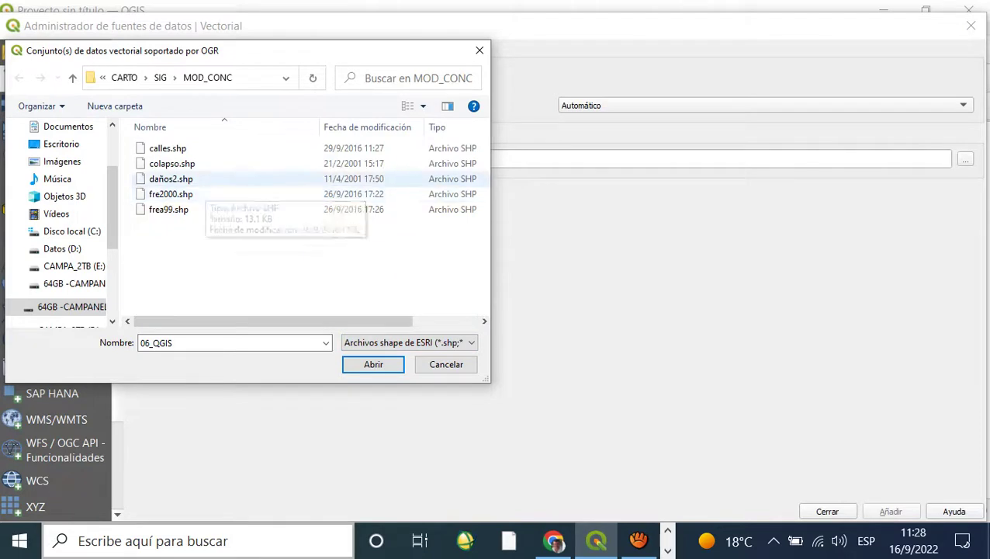
pyautogui.click(167, 148)
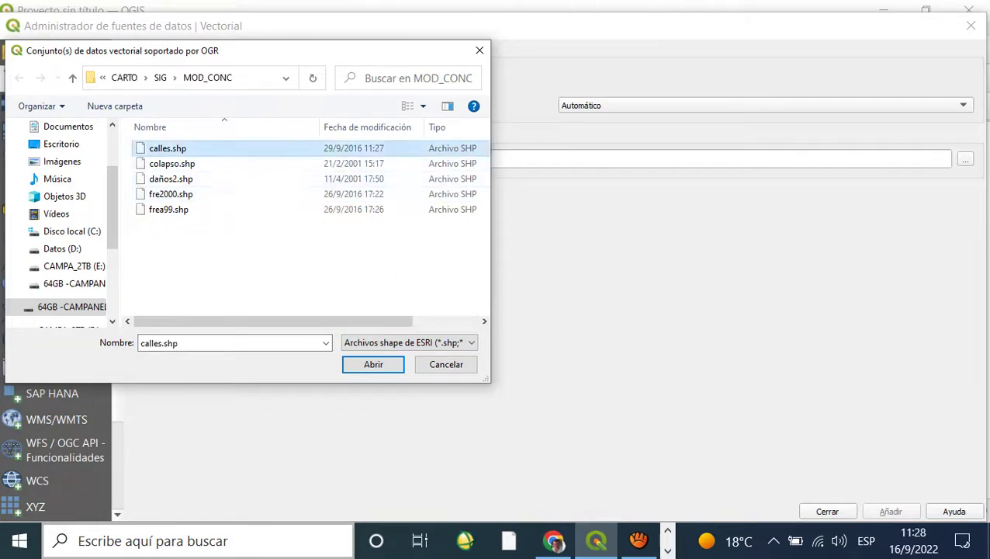
pyautogui.keyDown('ctrl'); pyautogui.click(171, 194); pyautogui.keyUp('ctrl')
pyautogui.keyDown('ctrl'); pyautogui.click(168, 210); pyautogui.keyUp('ctrl')
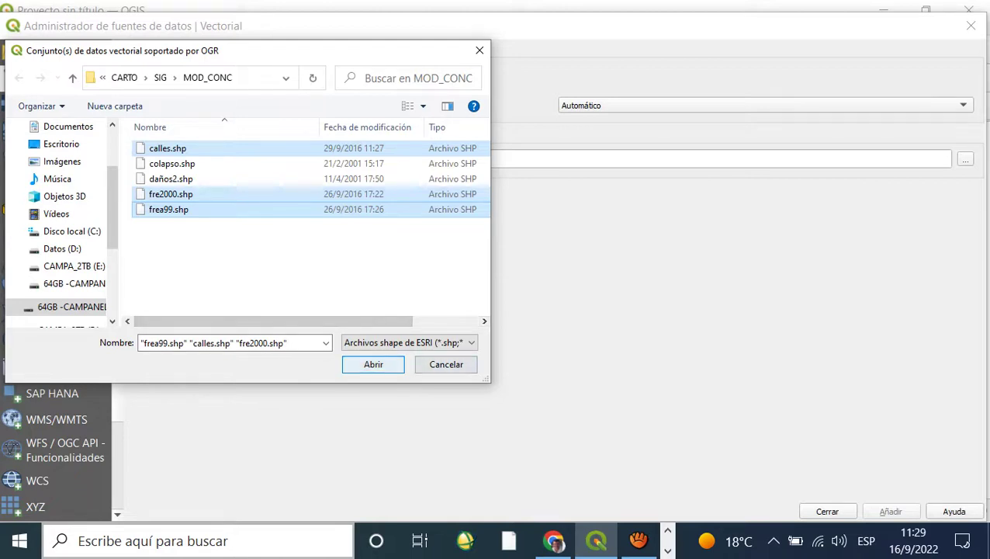
pyautogui.press('Return')
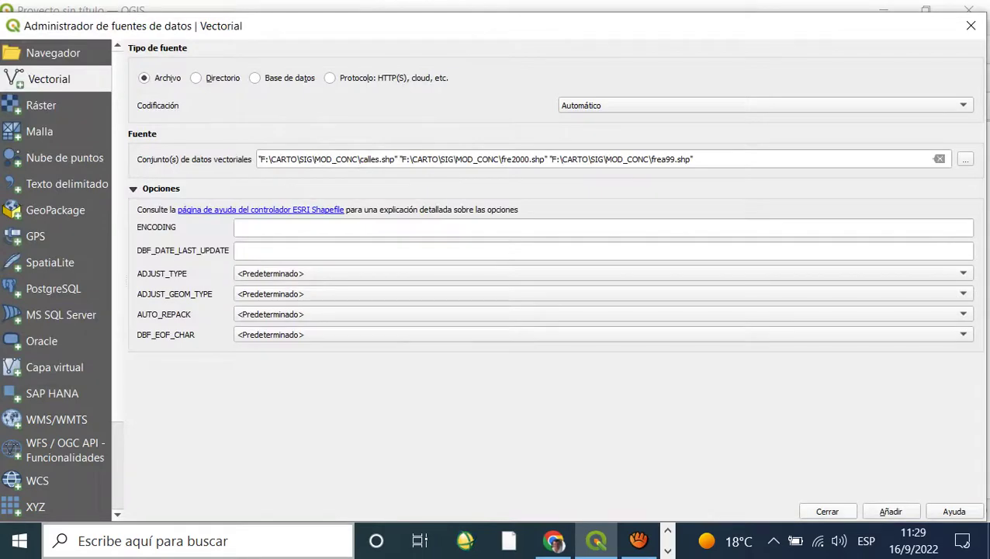
pyautogui.click(891, 511)
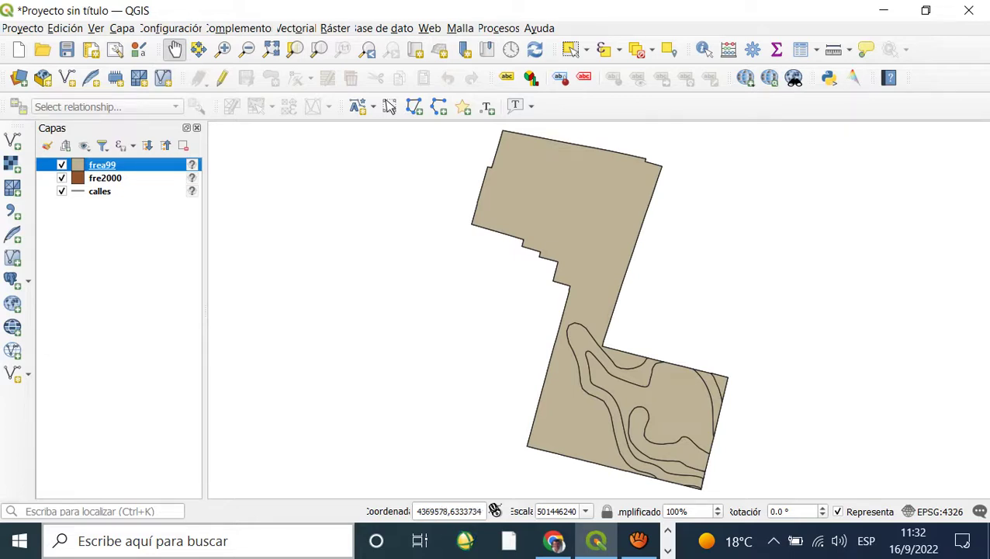
# Assign the coordinate reference system Campo Inchauspe / Argentina 4 (EPSG:22194) to the frea99 layer, filtering the list by ARGENTINA 4
pyautogui.rightClick(104, 164)
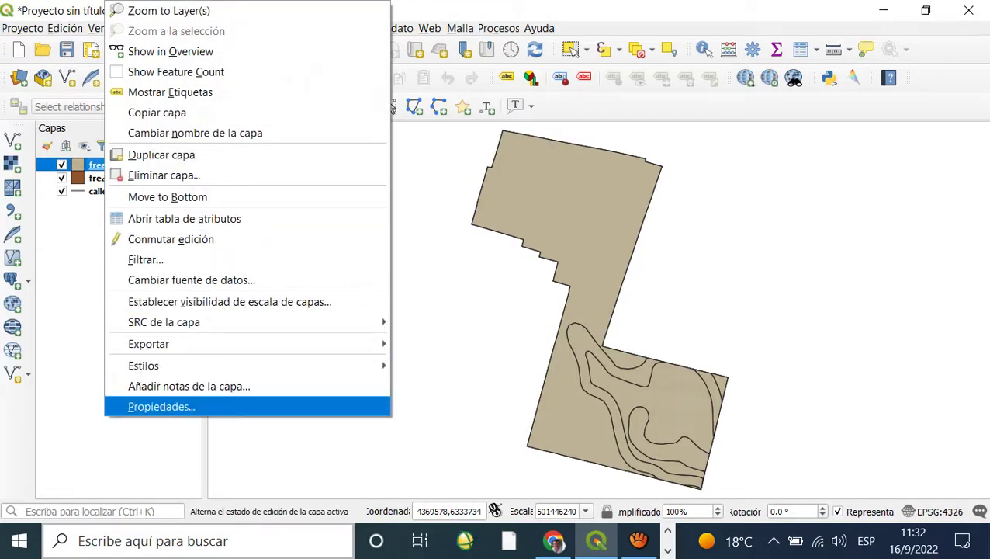
pyautogui.moveTo(233, 321)
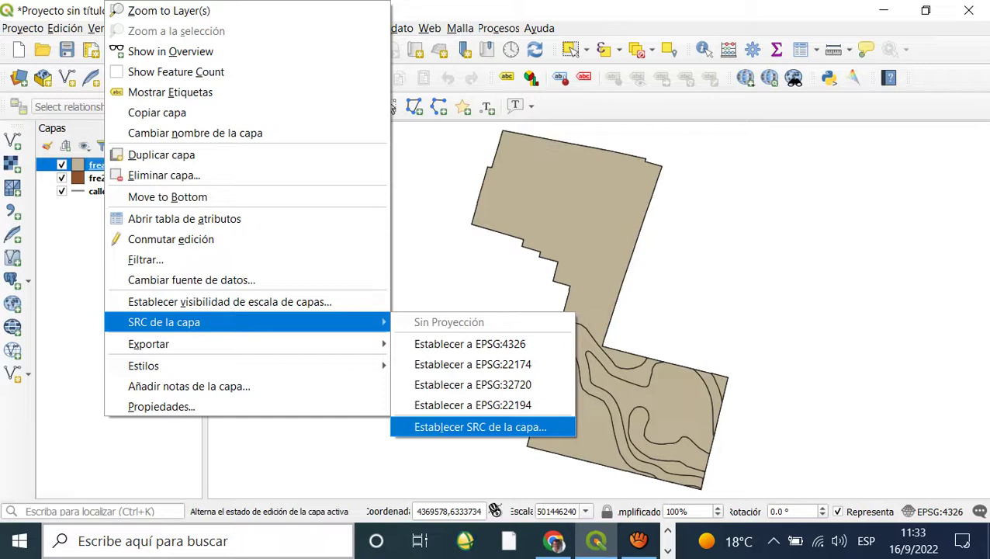
pyautogui.click(481, 427)
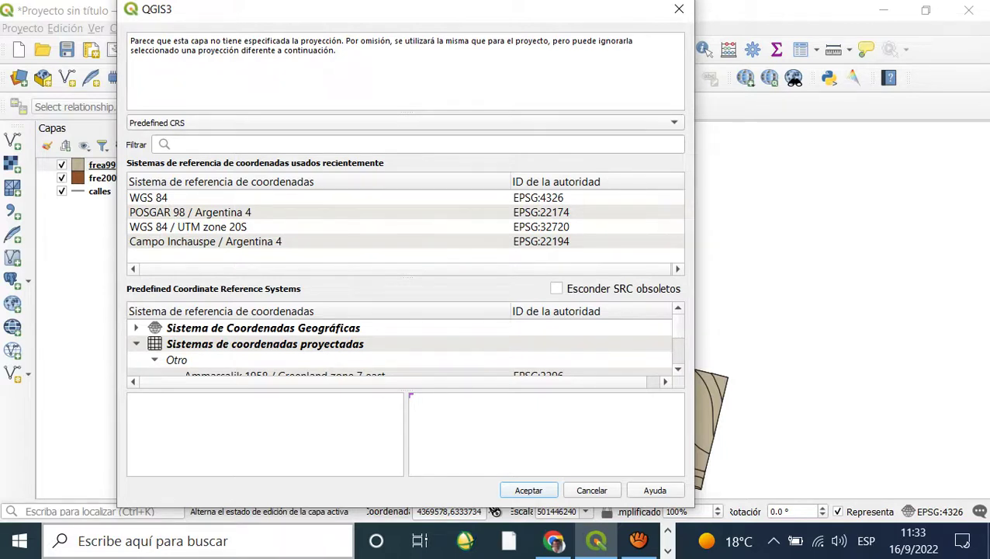
pyautogui.click(176, 143)
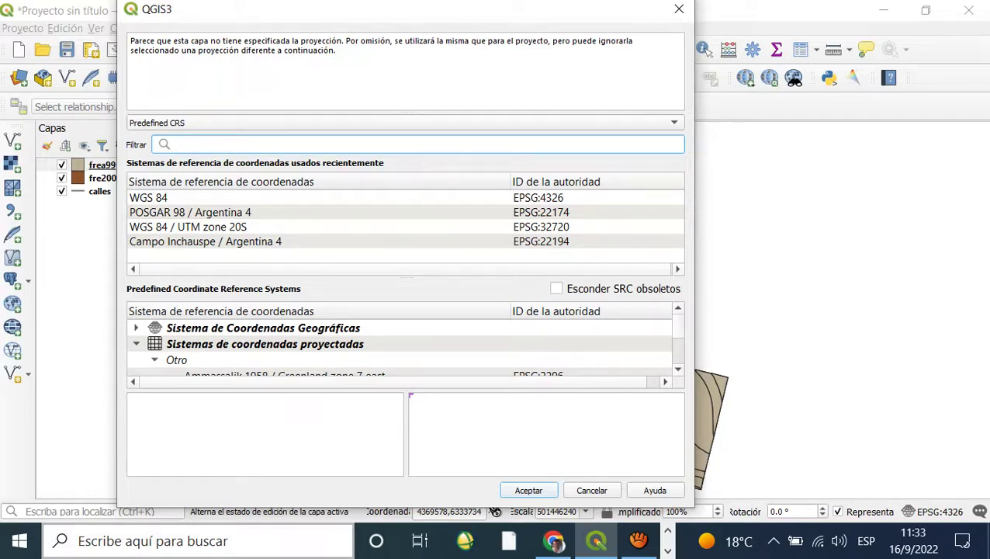
pyautogui.write('ARGENT')
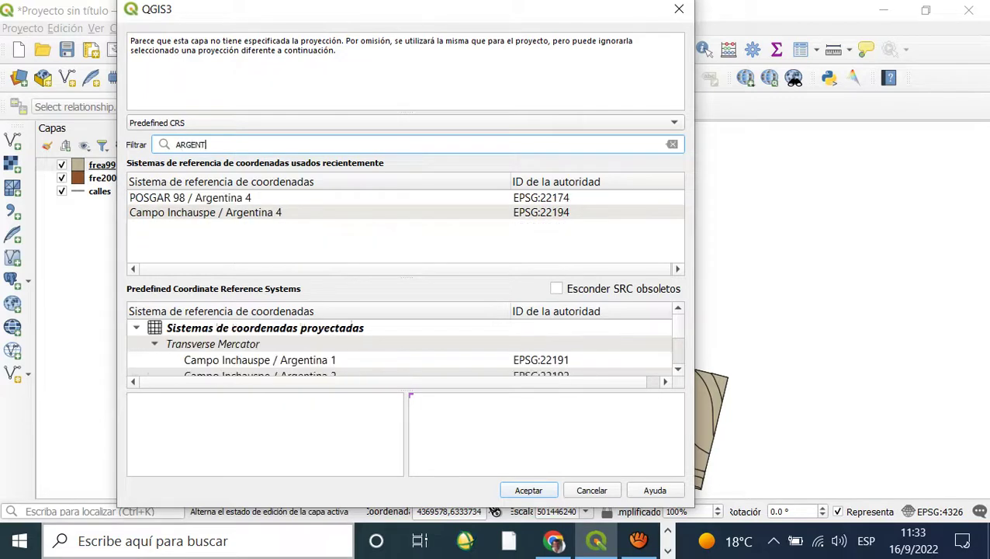
pyautogui.write('INA 4')
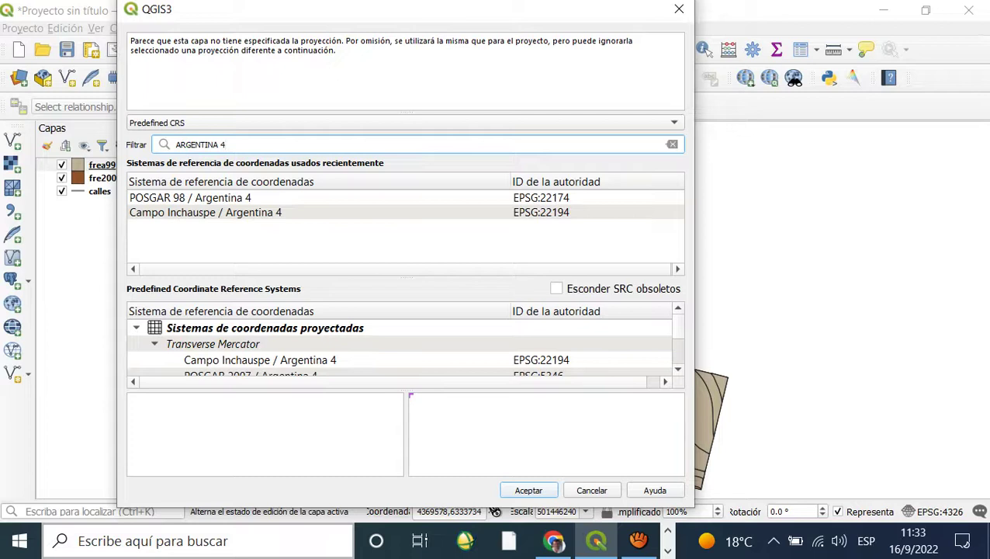
pyautogui.scroll(-2, 399, 344)
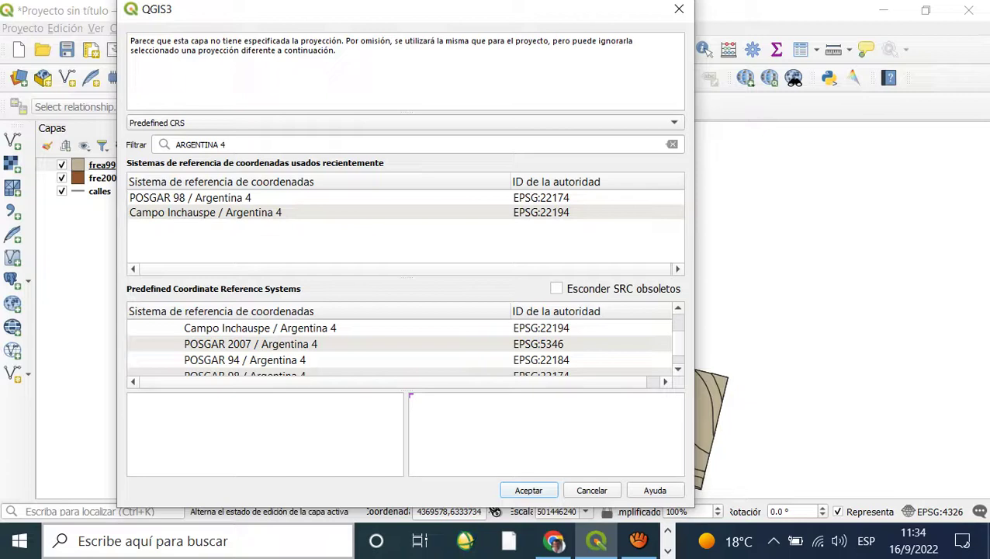
pyautogui.scroll(-1, 400, 345)
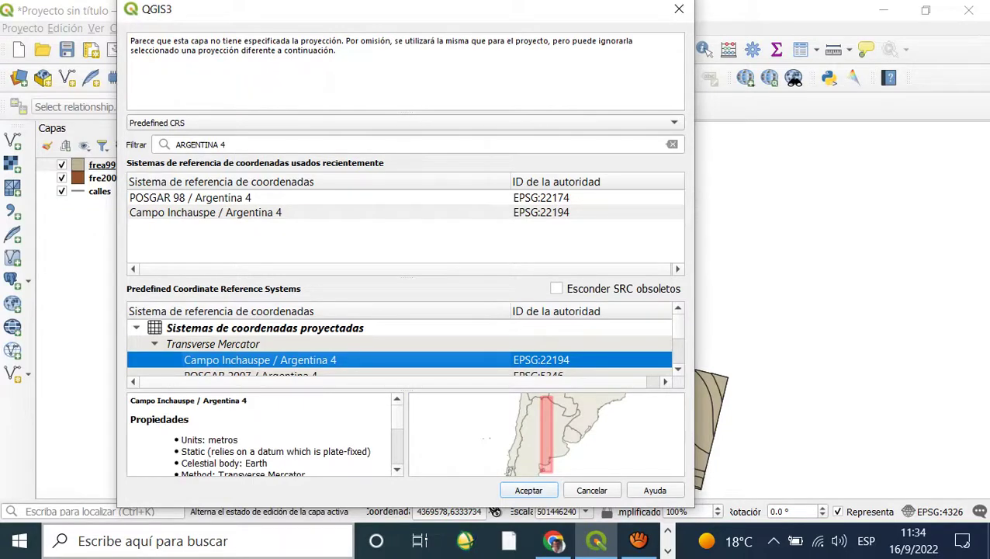
pyautogui.press('Return')
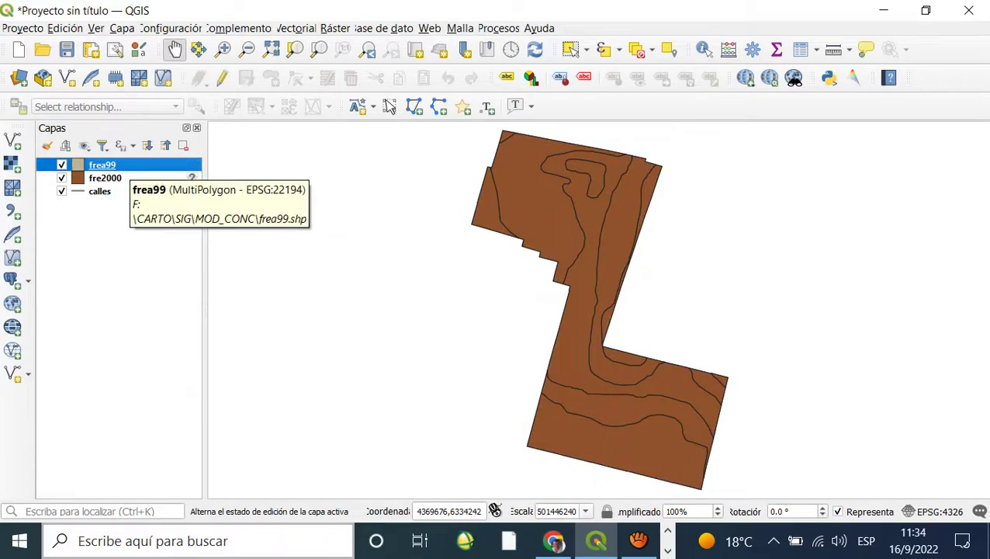
# Set the fre2000 layer's coordinate reference system to EPSG:22194
pyautogui.click(112, 178)
pyautogui.rightClick(115, 178)
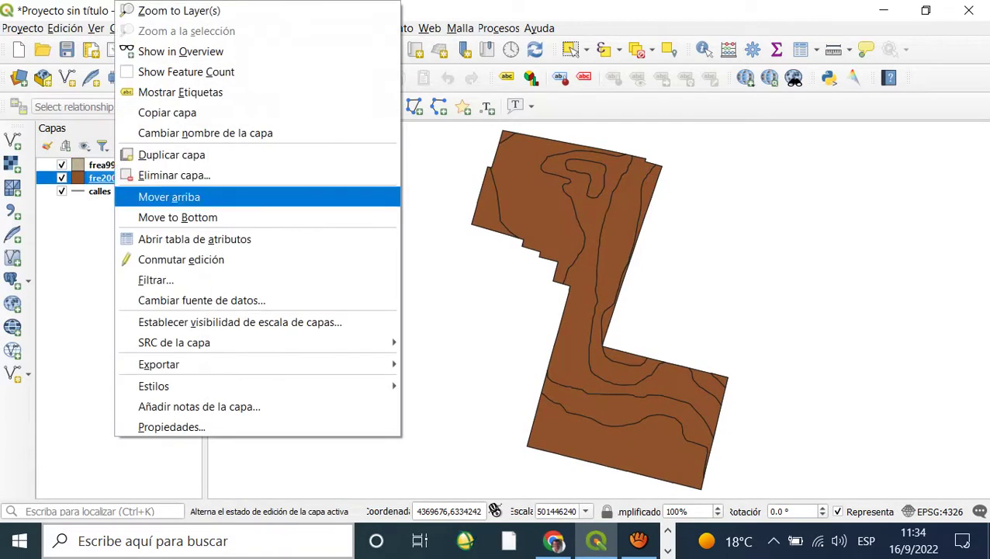
pyautogui.moveTo(326, 342)
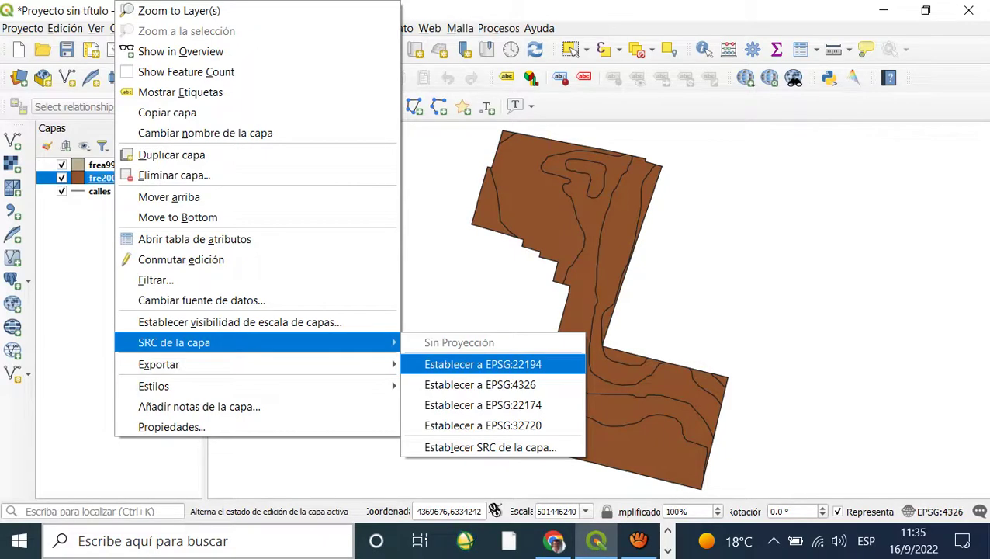
pyautogui.click(482, 364)
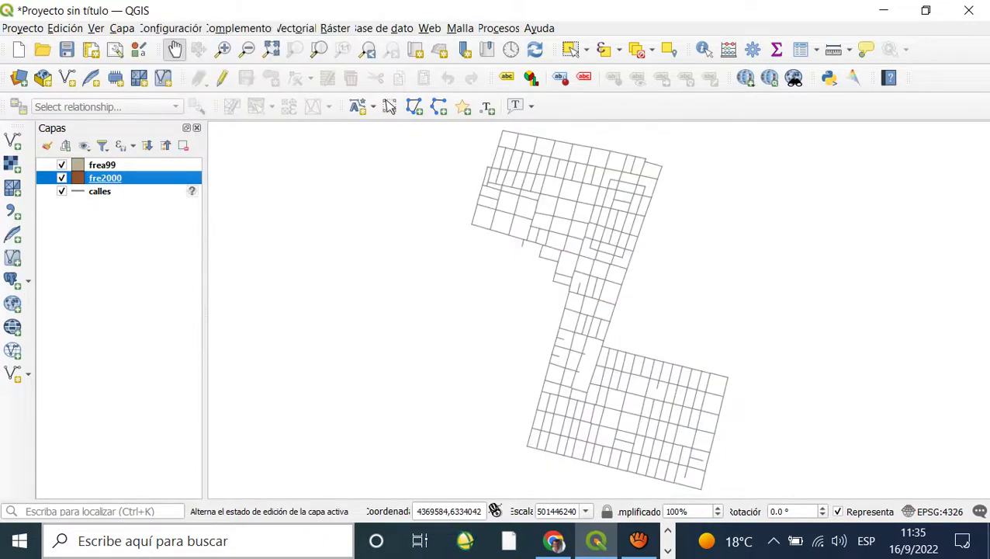
# Set the calles layer's coordinate reference system to EPSG:22194
pyautogui.click(99, 191)
pyautogui.rightClick(100, 191)
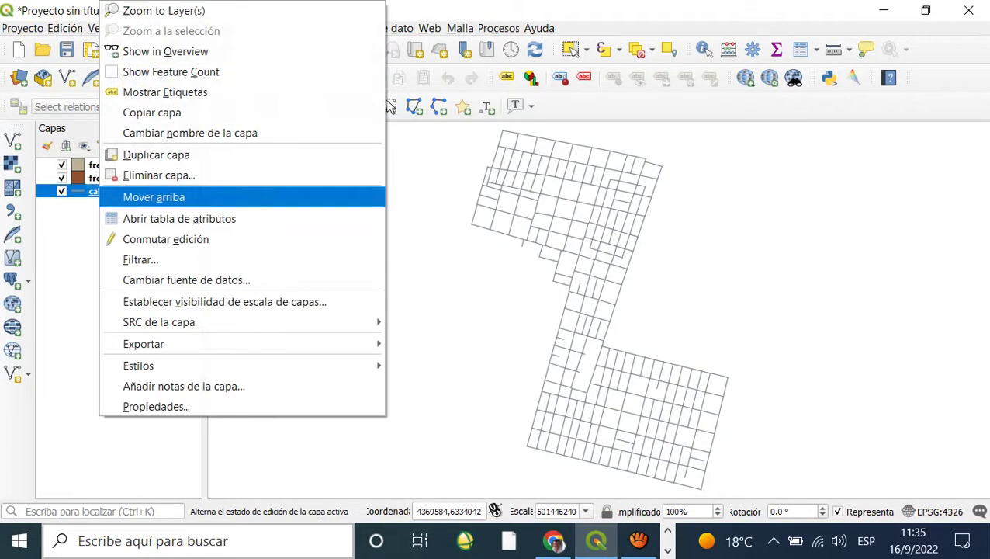
pyautogui.moveTo(232, 322)
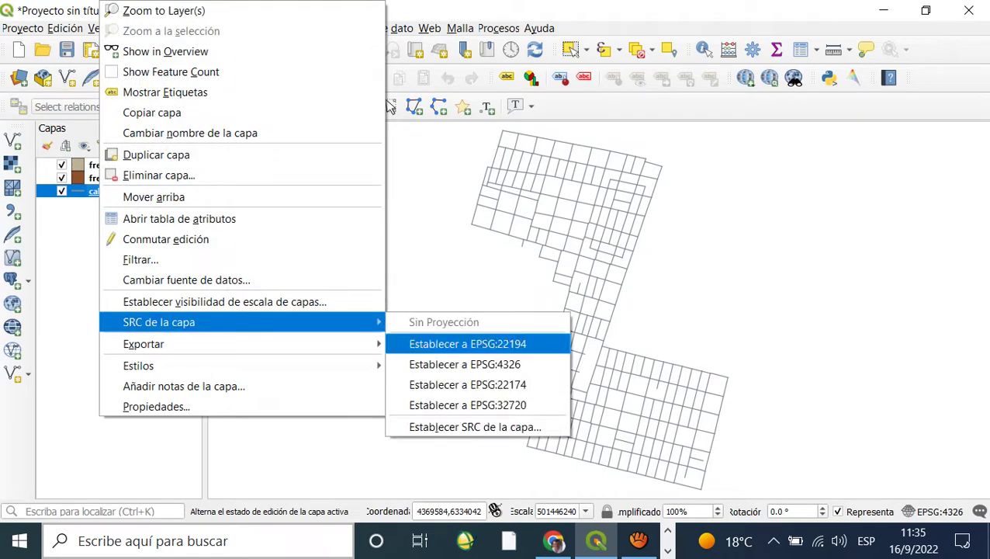
pyautogui.click(467, 344)
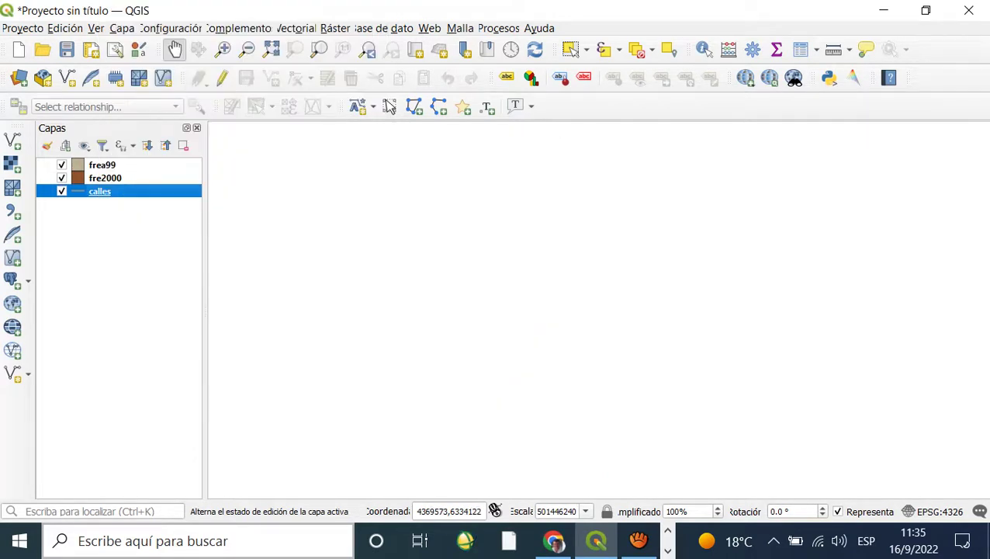
# Zoom to the frea99 layer and reorder the layers as calles, frea99, fre2000 from top to bottom
pyautogui.rightClick(100, 164)
pyautogui.click(140, 9)
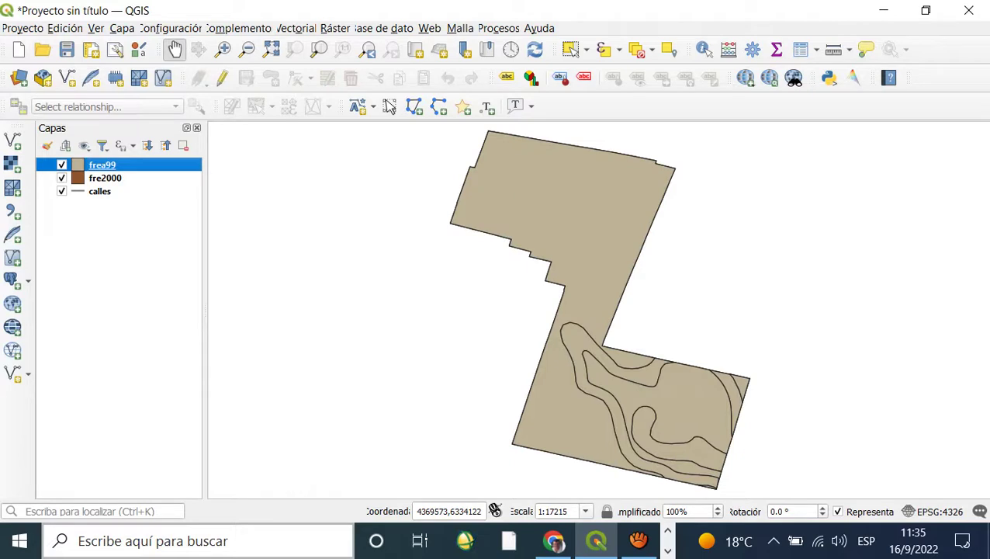
pyautogui.moveTo(101, 164); pyautogui.dragTo(102, 201)
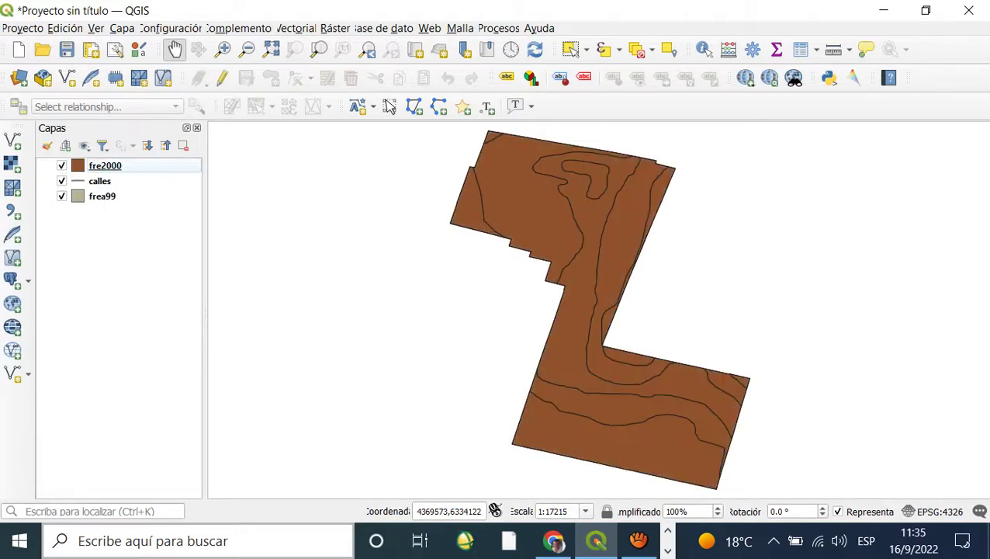
pyautogui.moveTo(105, 165); pyautogui.dragTo(105, 201)
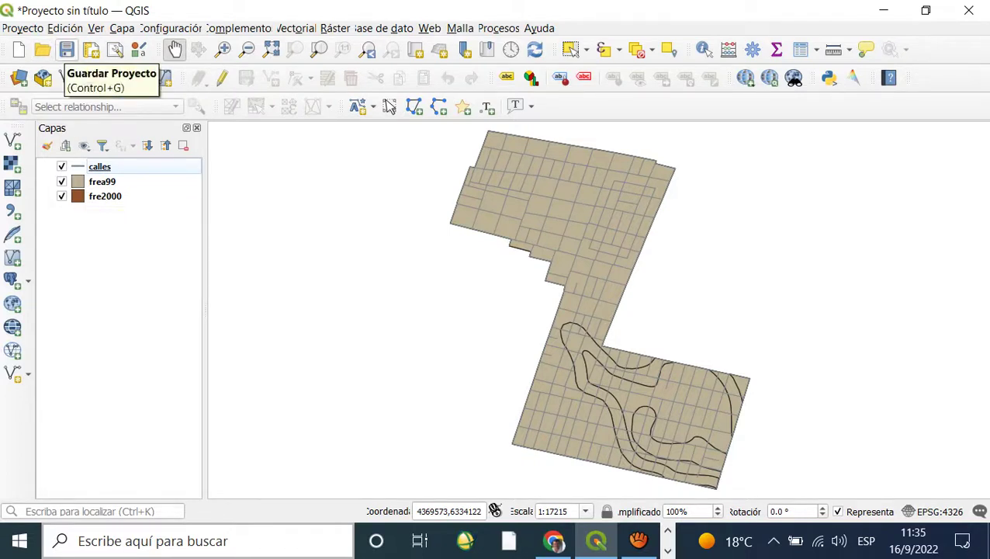
# Save the project as MOD_CONC in QGIS (*.qgs) format inside the CARTO, SIG, MOD_CONC folder
pyautogui.click(66, 50)
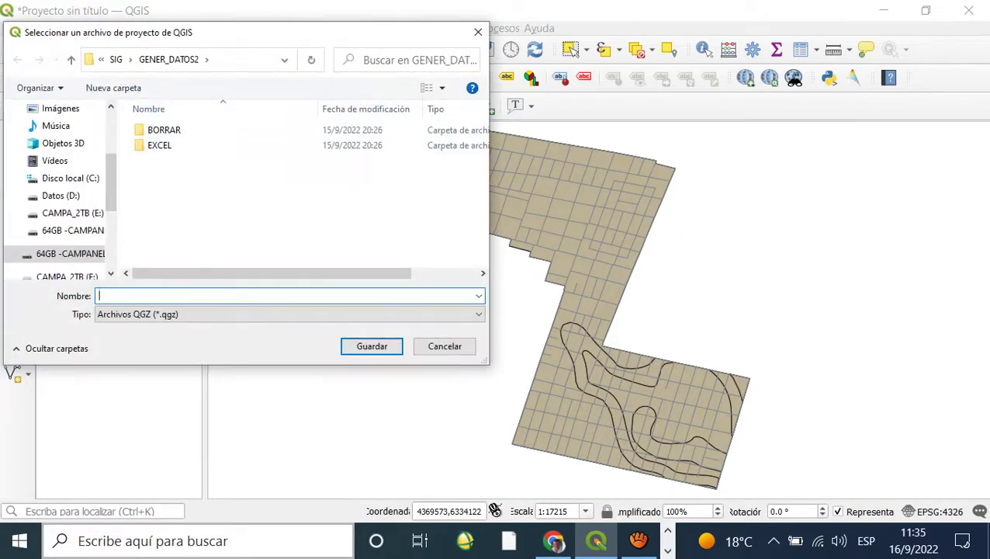
pyautogui.click(116, 59)
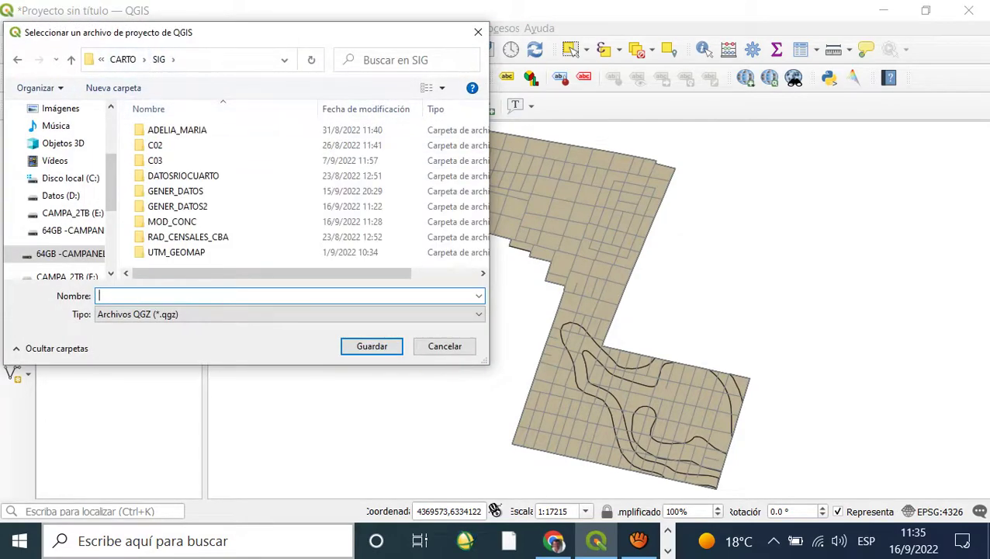
pyautogui.doubleClick(172, 221)
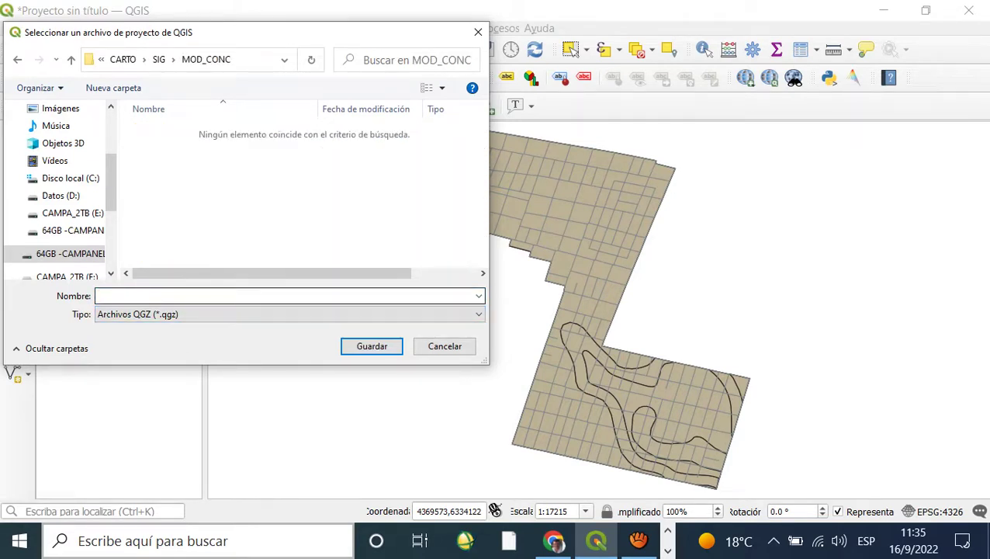
pyautogui.click(287, 314)
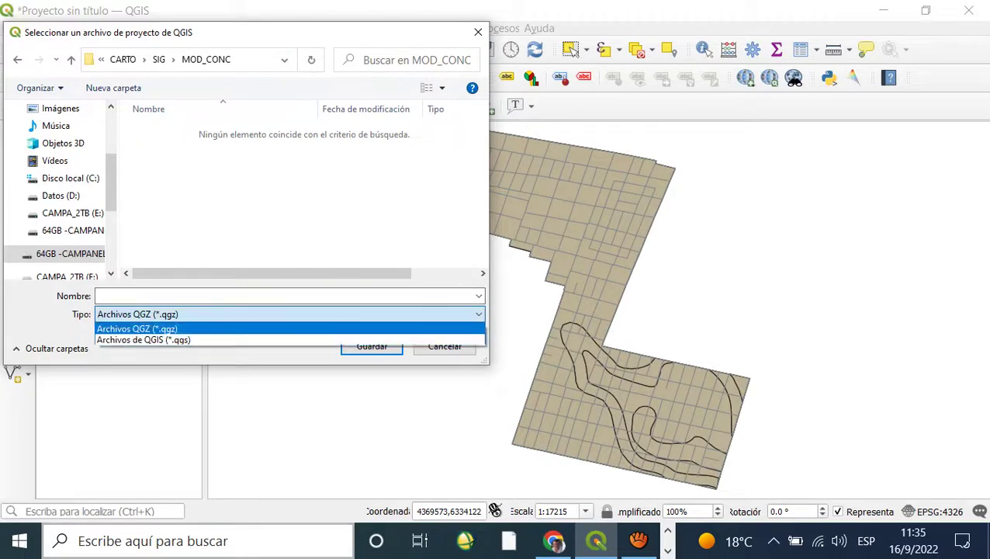
pyautogui.click(143, 339)
pyautogui.click(287, 296)
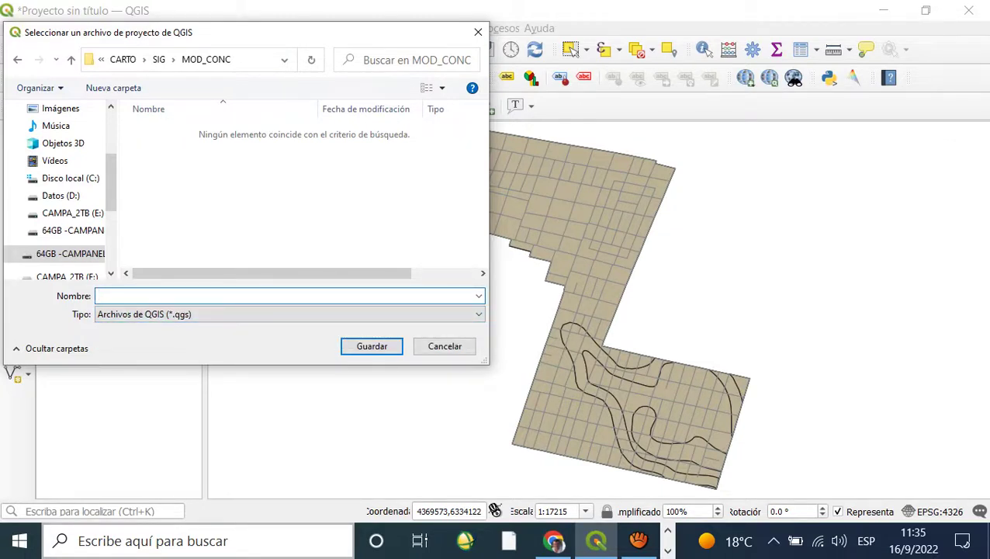
pyautogui.write('MOD_CONC')
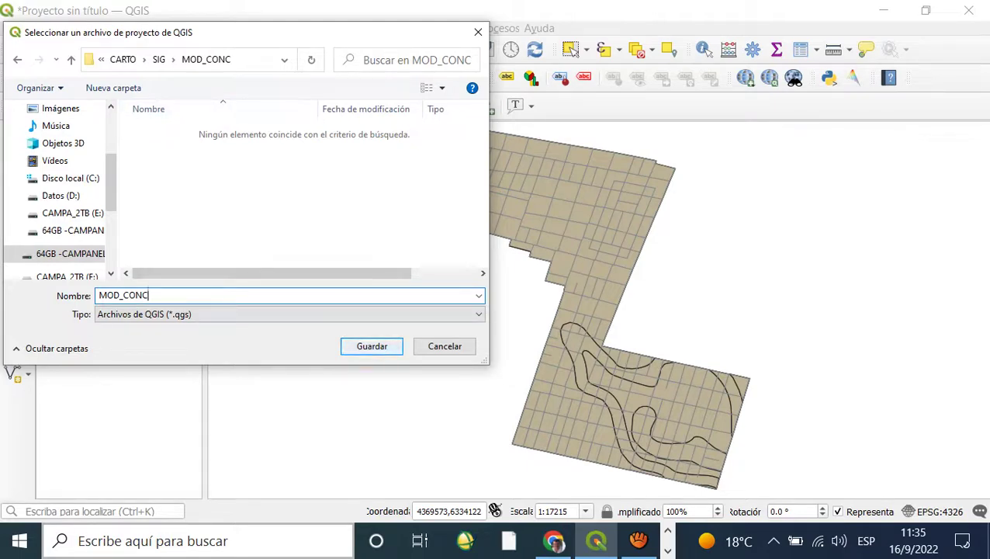
pyautogui.press('Return')
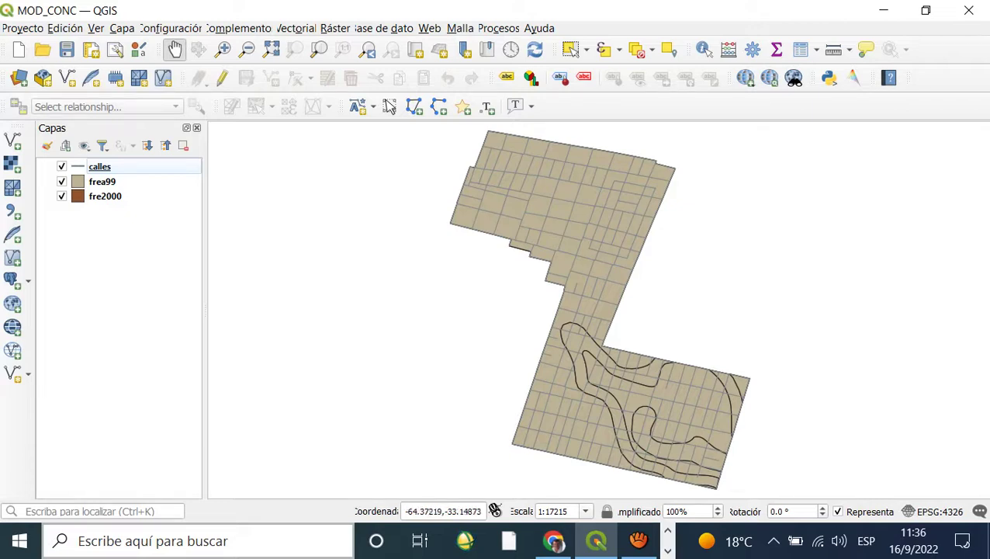
# Switch to the GUIA _CARTO_QGIS guide in Word and find ACTIVIDAD B05, Implementación de un Modelo Cartográfico
pyautogui.hotkey('alt', 'Tab')
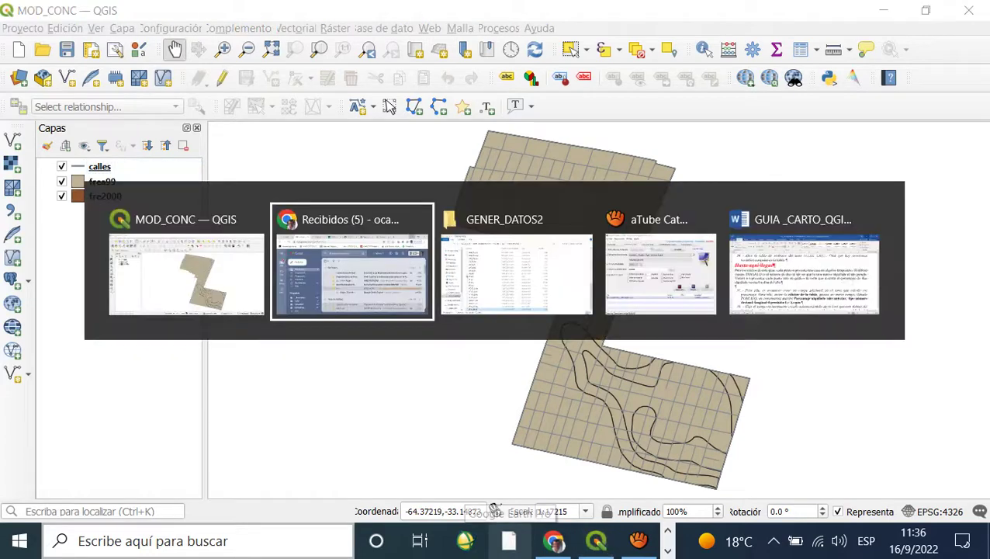
pyautogui.hotkey('alt', 'Tab')
pyautogui.hotkey('alt', 'Tab')
pyautogui.hotkey('alt', 'Tab')
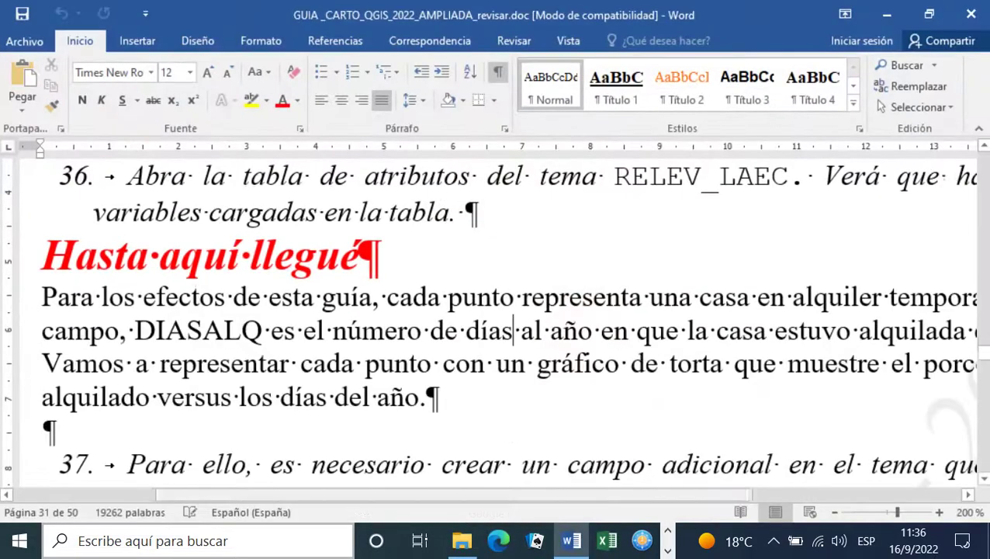
pyautogui.click(535, 541)
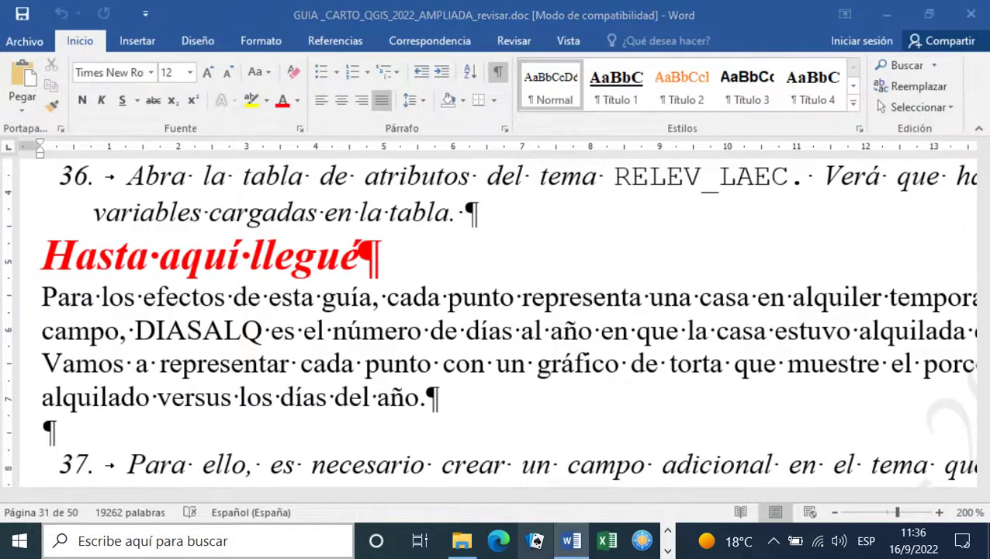
pyautogui.click(535, 541)
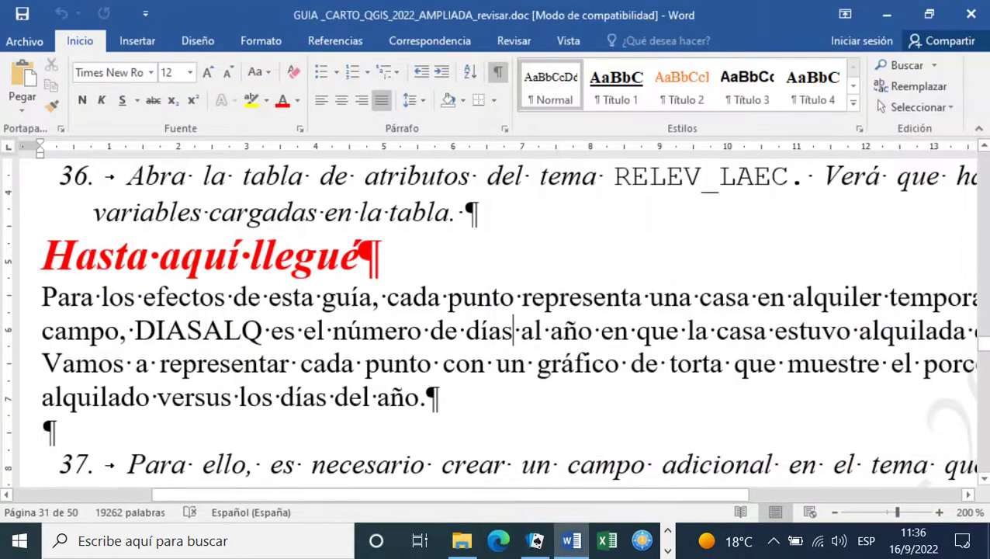
pyautogui.scroll(-5, 497, 326)
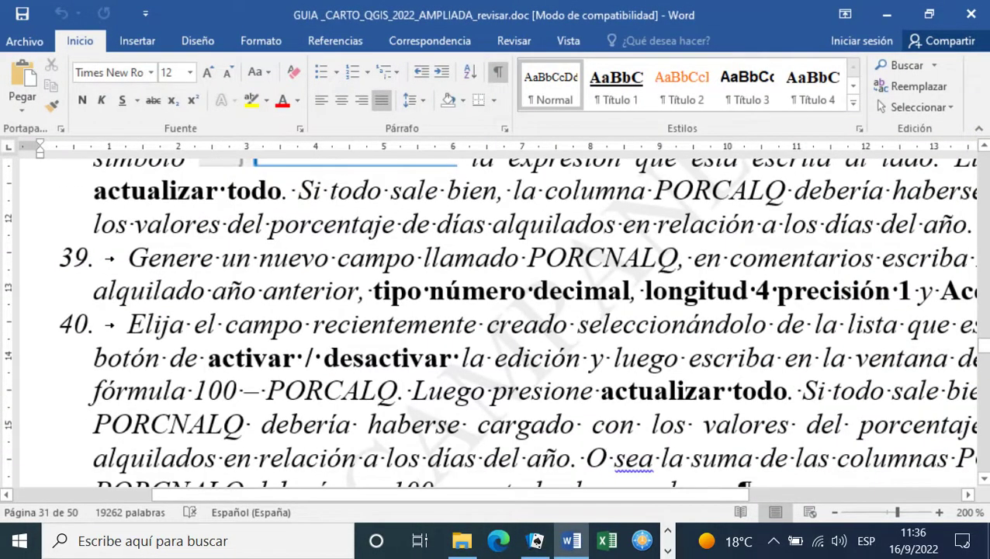
pyautogui.scroll(-12, 516, 319)
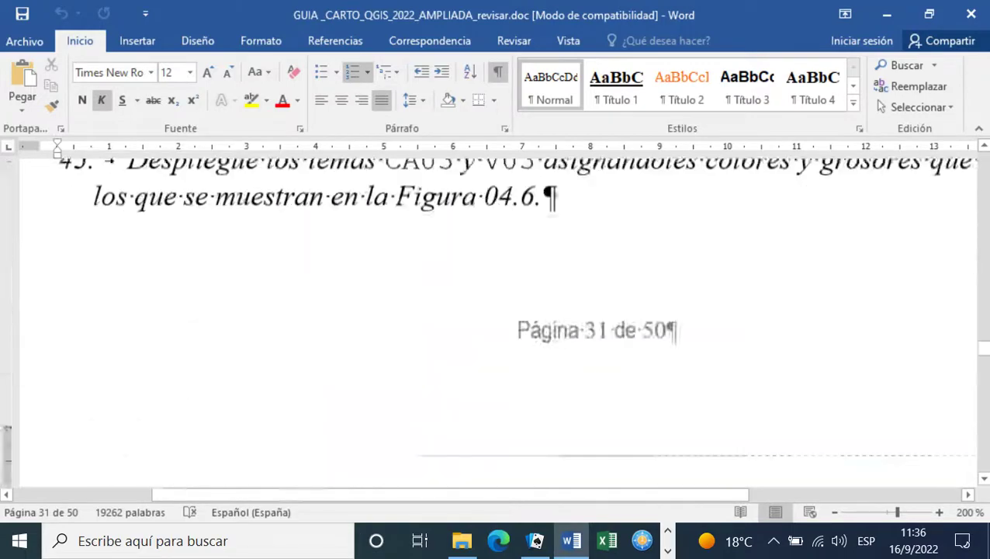
pyautogui.press('pagedown')
pyautogui.press('pagedown')
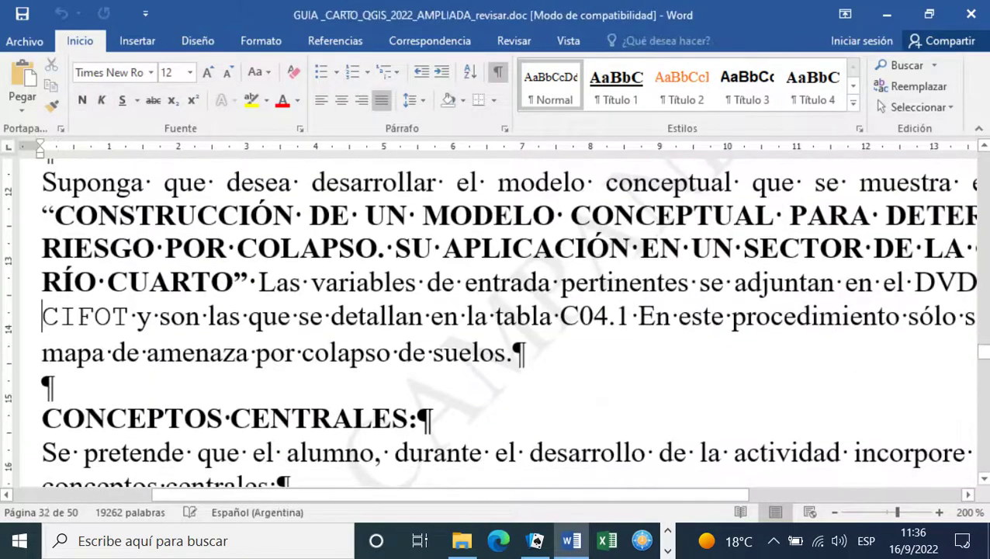
pyautogui.press('pageup')
pyautogui.press('Up')
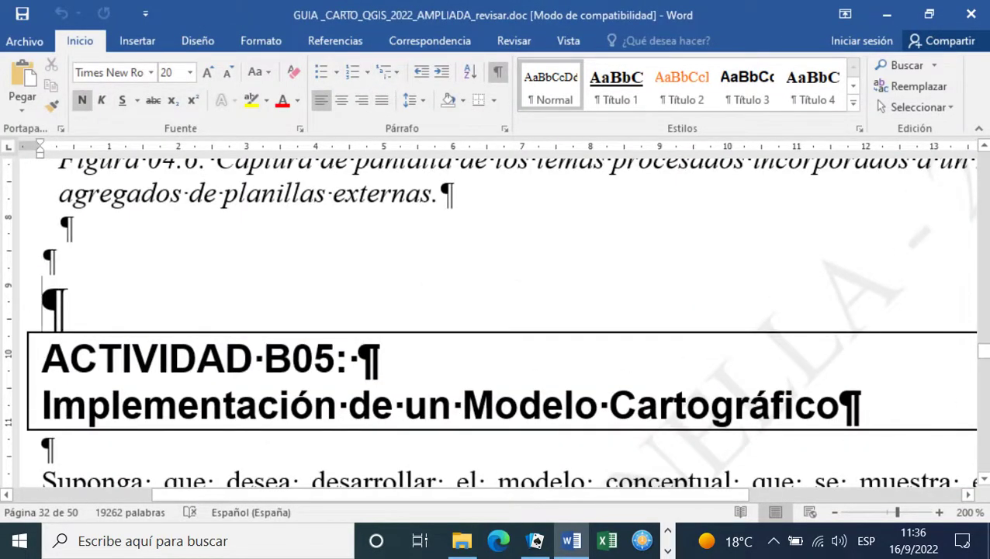
pyautogui.scroll(-1, 501, 323)
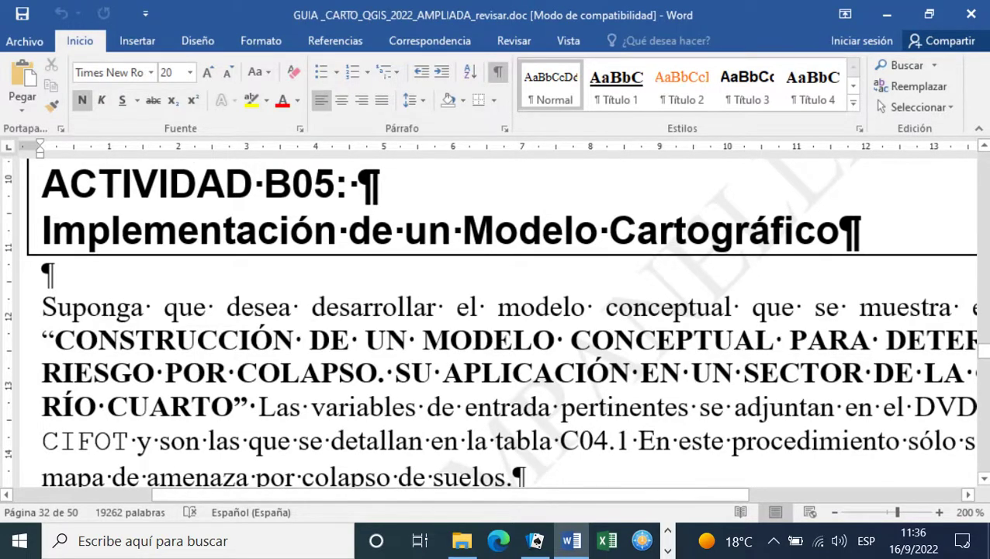
pyautogui.scroll(-4, 501, 323)
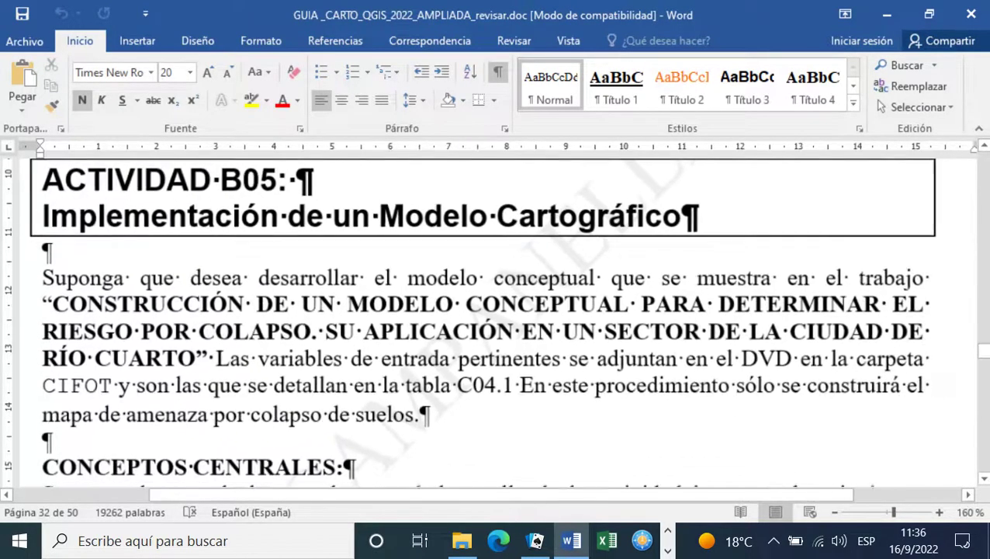
pyautogui.scroll(-1, 502, 323)
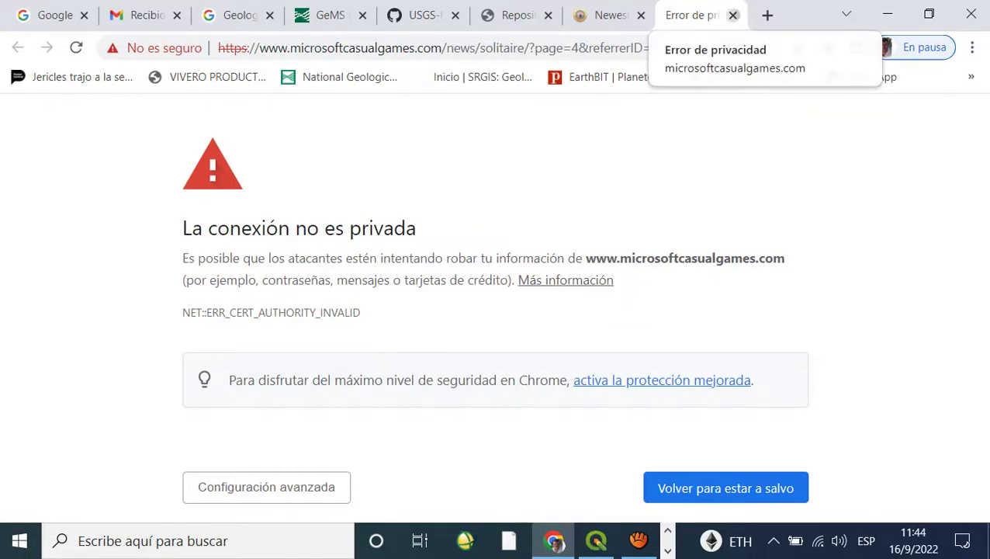
# Close the privacy error page in Chrome and minimize the browser window
pyautogui.click(732, 15)
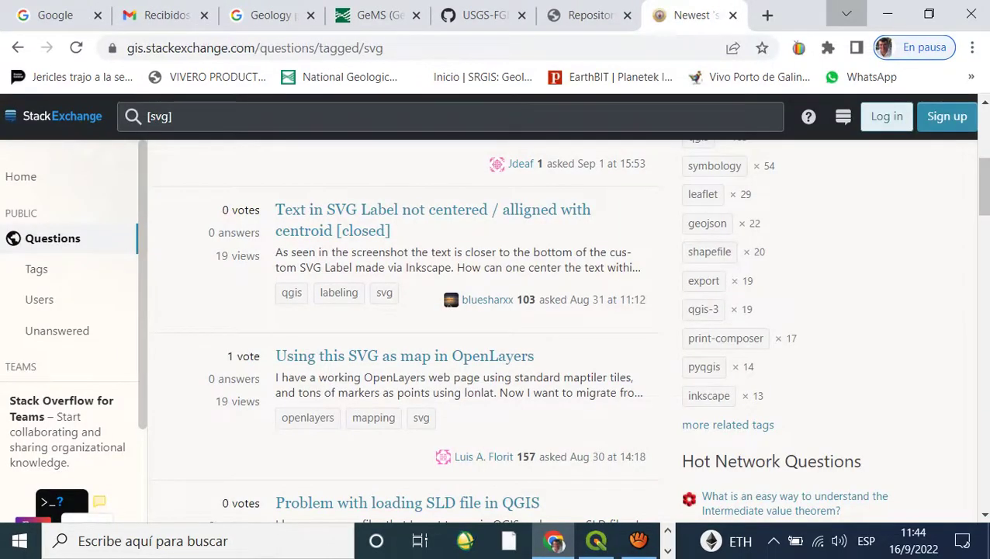
pyautogui.click(846, 14)
pyautogui.click(846, 14)
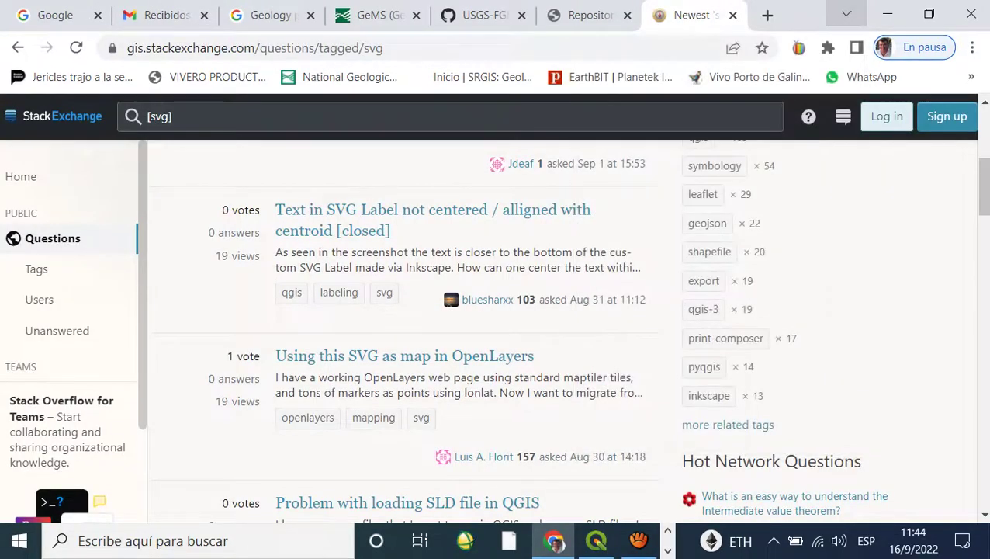
pyautogui.click(887, 14)
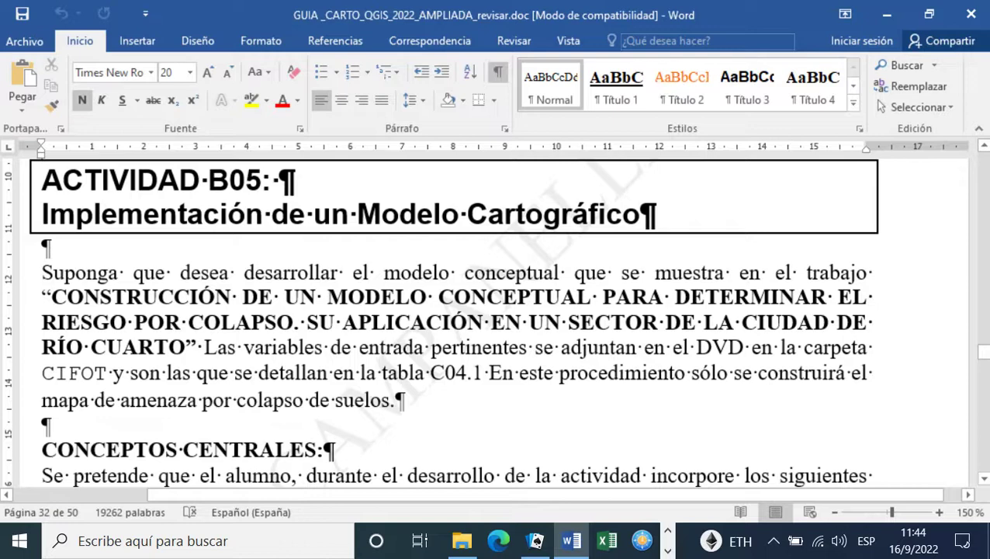
# Read the central concepts and the IMPORTANTE section of Activity B05, marking the passages on weighting variables and the chosen coefficient method
pyautogui.scroll(-3, 456, 321)
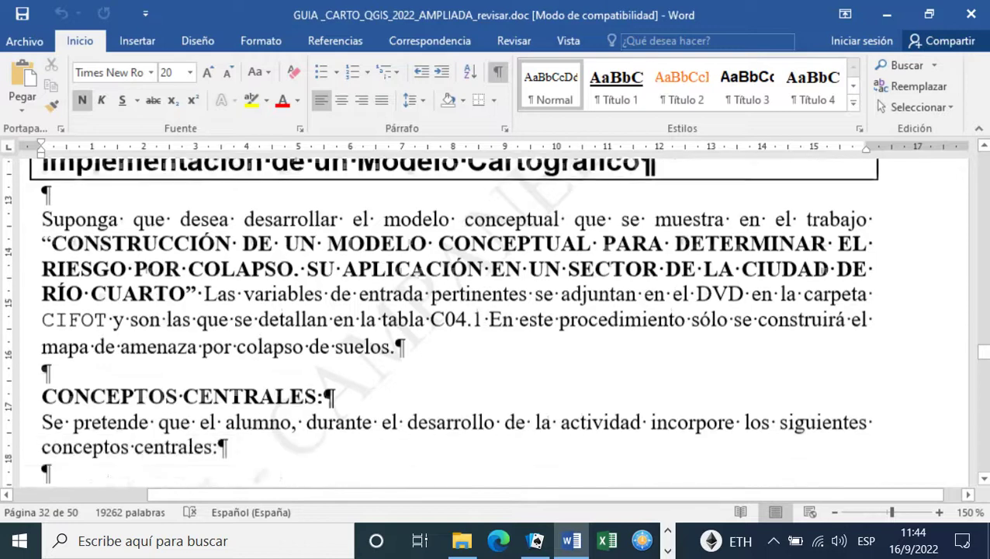
pyautogui.scroll(-2, 457, 321)
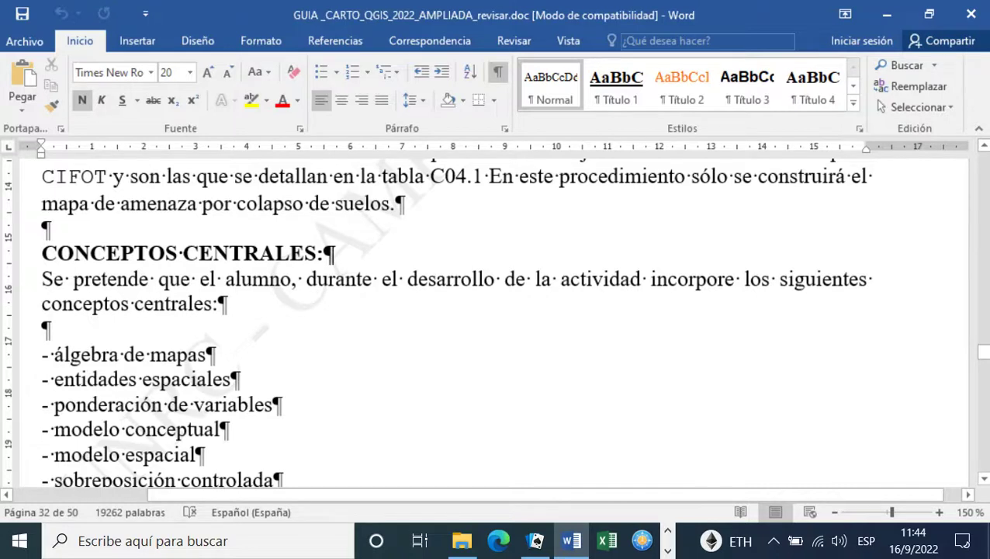
pyautogui.scroll(-2, 496, 321)
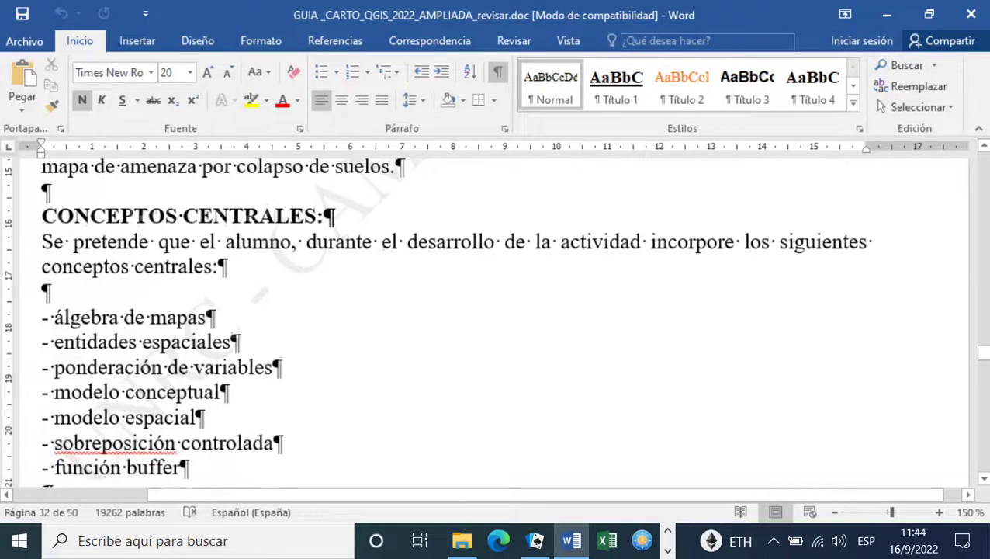
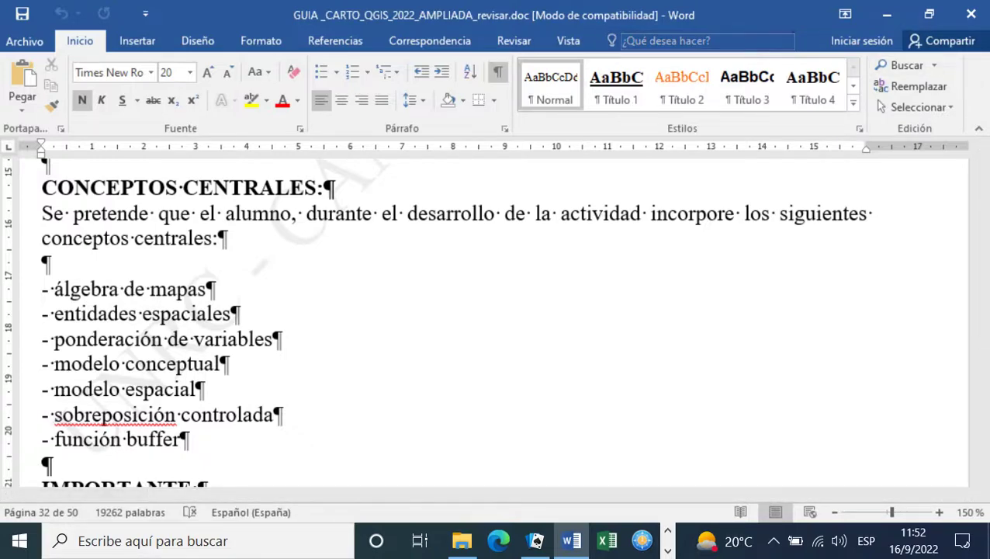
pyautogui.scroll(-5, 497, 322)
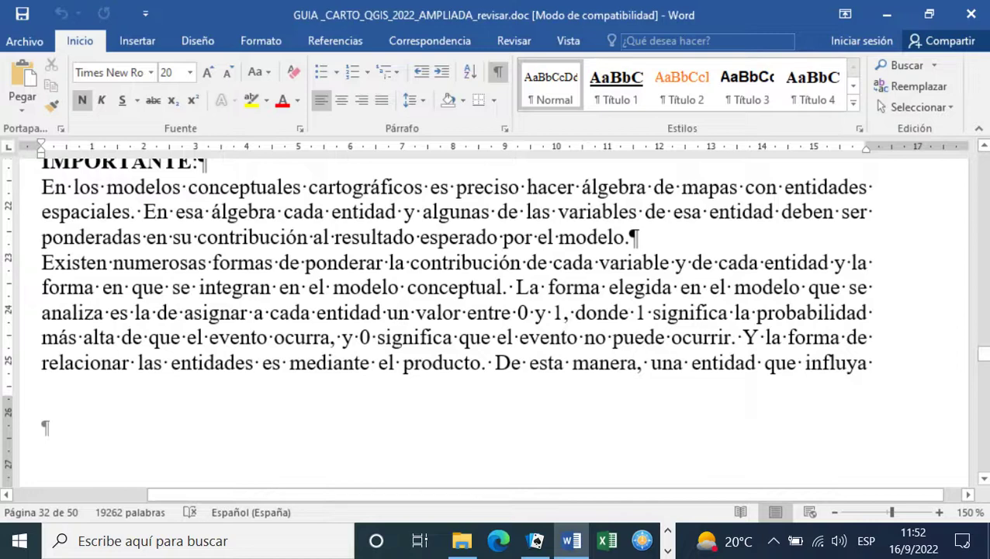
pyautogui.moveTo(628, 237); pyautogui.dragTo(41, 237)
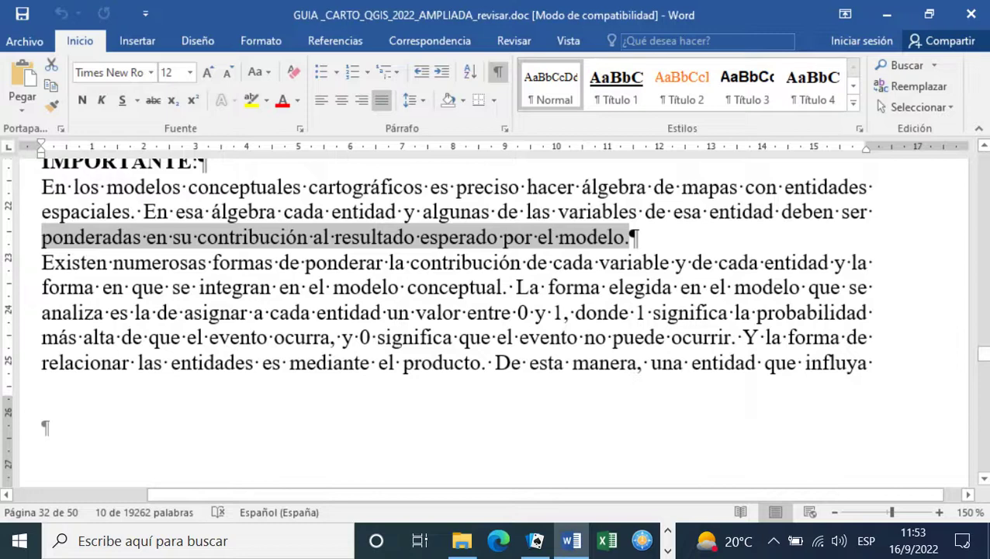
pyautogui.moveTo(515, 287); pyautogui.dragTo(529, 362)
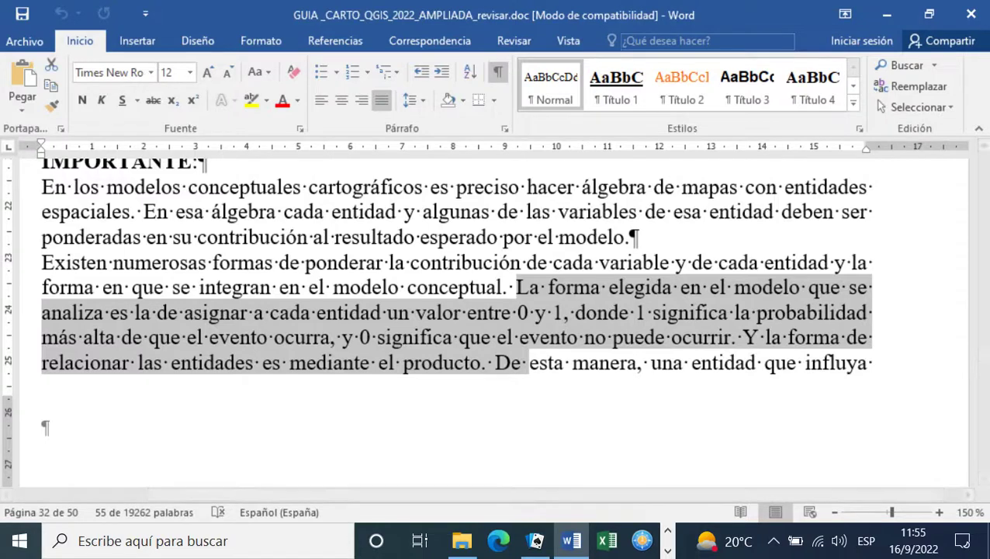
# Examine table C04.1 with the model's variables and the discussion questions under NIVEL FREÁTICO in the guide
pyautogui.scroll(-3, 497, 322)
pyautogui.scroll(-2, 496, 322)
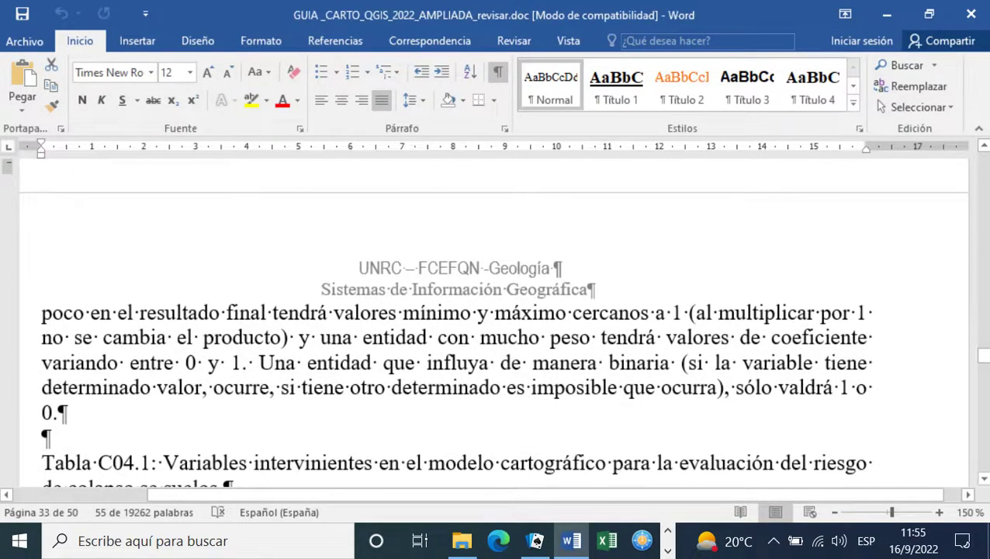
pyautogui.scroll(-3, 497, 322)
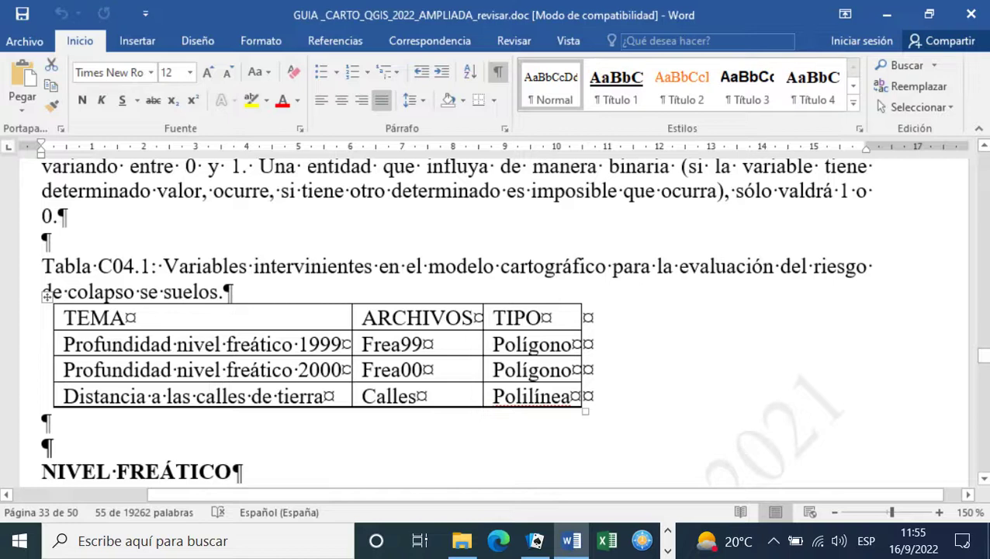
pyautogui.scroll(-3, 496, 322)
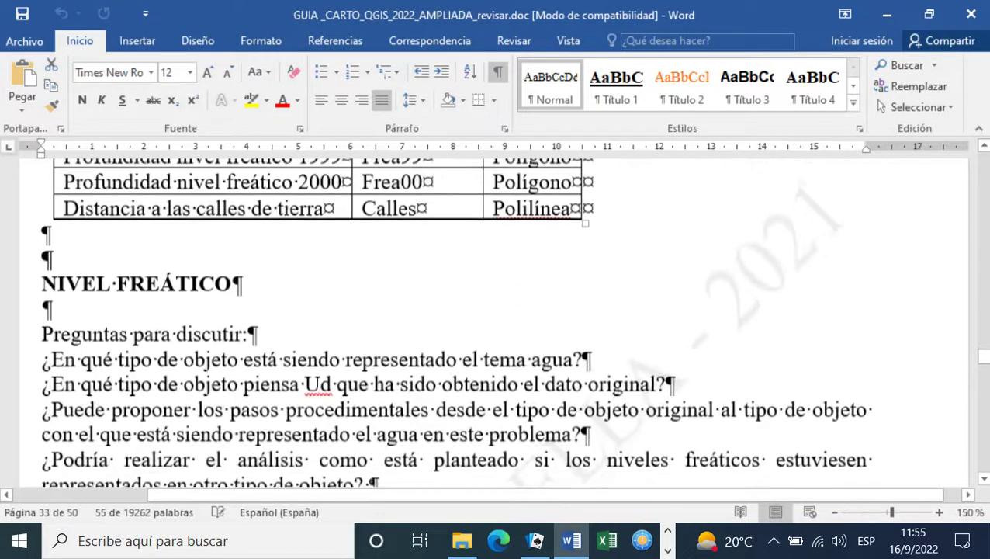
pyautogui.scroll(-2, 496, 322)
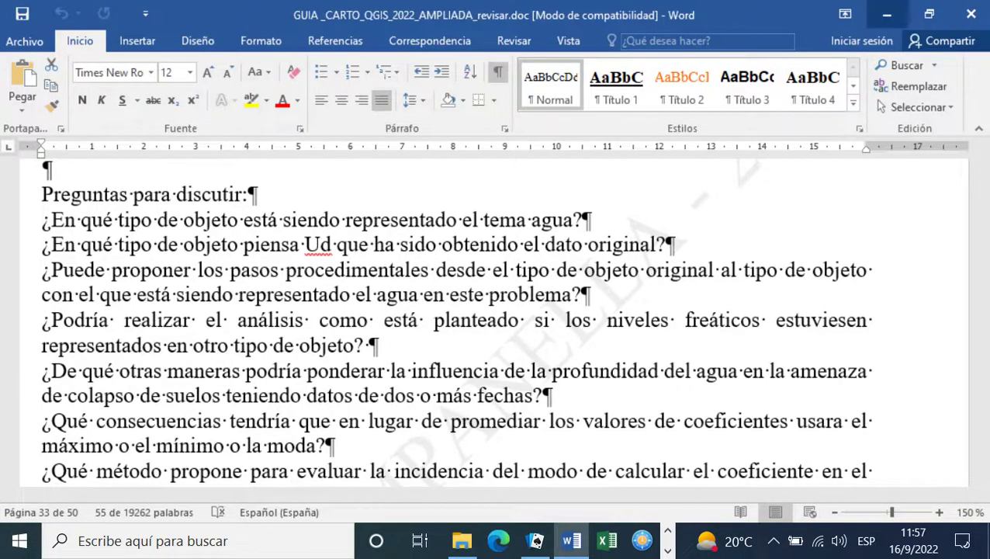
# Return to the MOD_CONC project in QGIS and close the Solitaire Collection window covering it
pyautogui.click(887, 14)
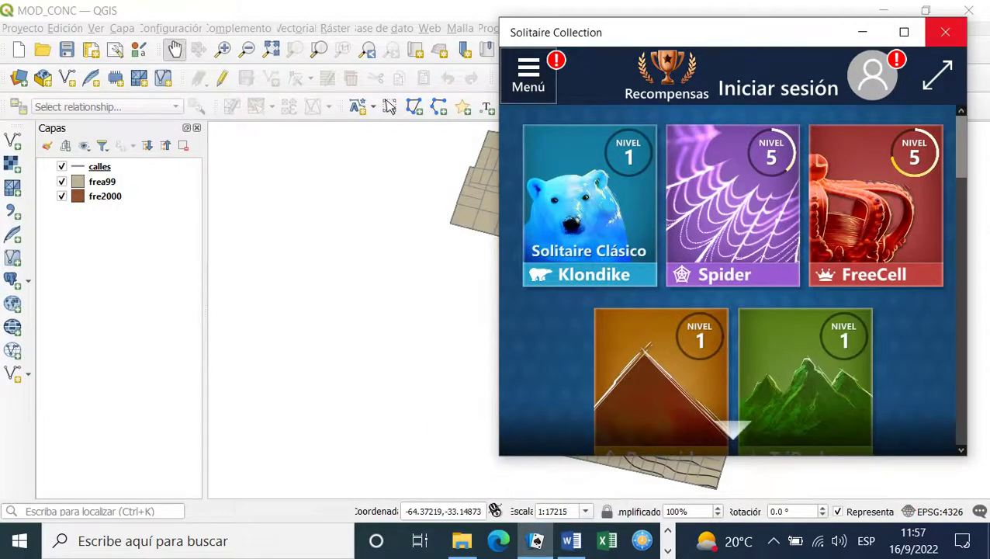
pyautogui.click(945, 32)
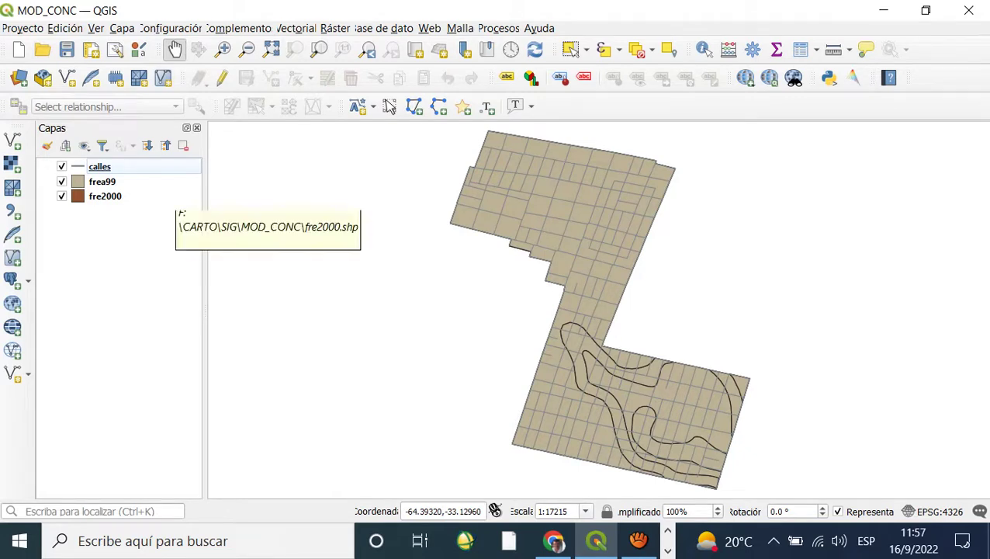
# Open the frea99 layer's attribute table, then narrow its window and move it clear of the layer list
pyautogui.click(101, 181)
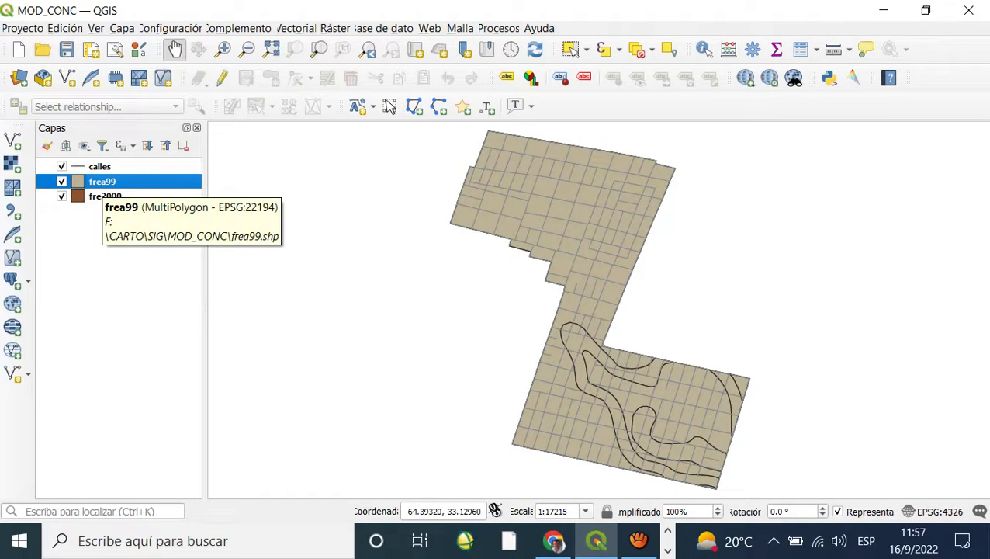
pyautogui.rightClick(101, 183)
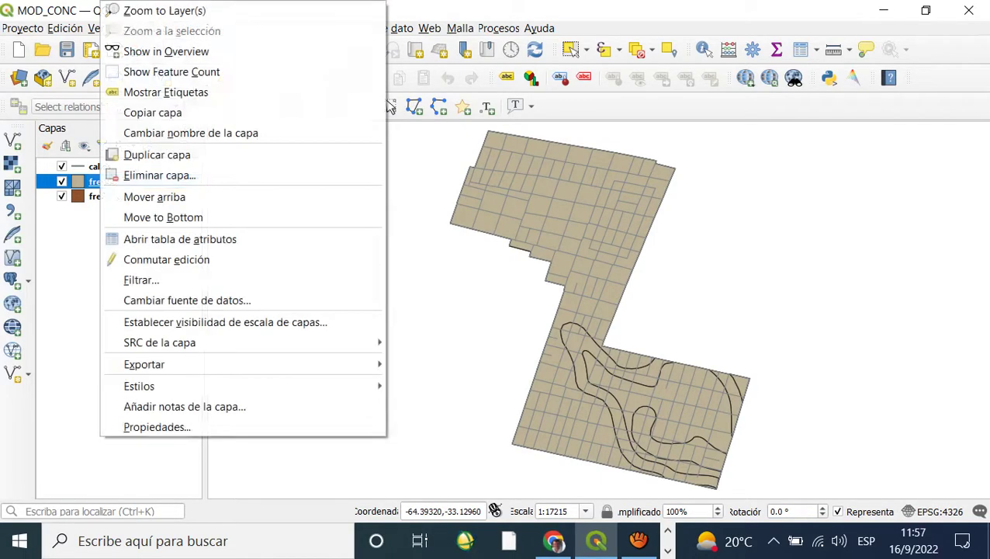
pyautogui.press('Down')
pyautogui.press('Down')
pyautogui.press('Down')
pyautogui.press('Down')
pyautogui.press('Down')
pyautogui.press('Up')
pyautogui.press('Up')
pyautogui.press('Up')
pyautogui.press('Up')
pyautogui.press('Up')
pyautogui.press('Up')
pyautogui.press('Up')
pyautogui.press('Up')
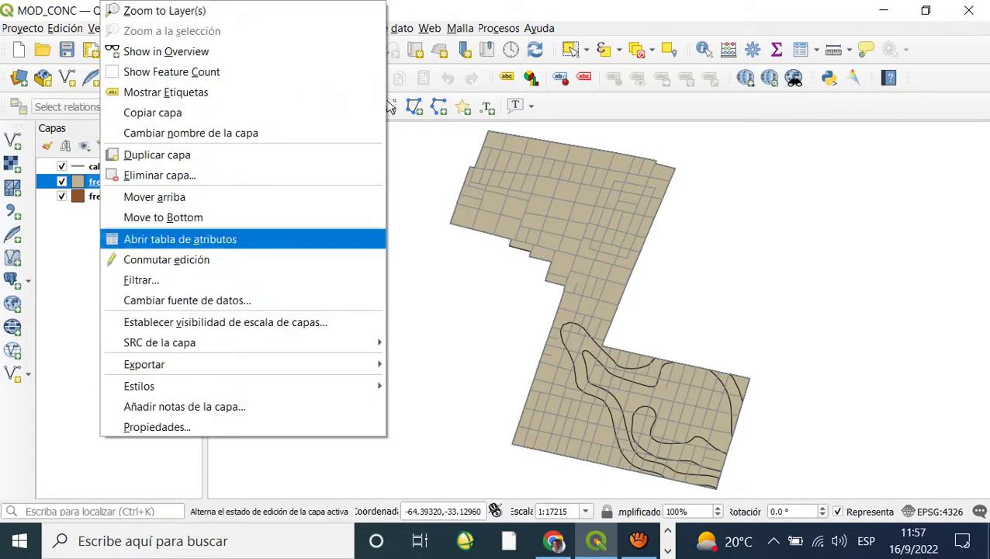
pyautogui.press('Return')
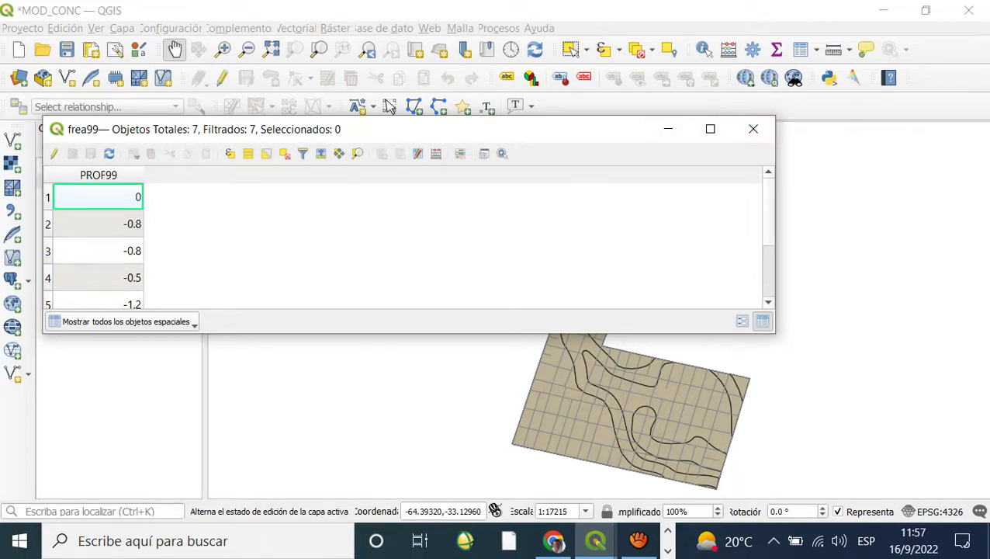
pyautogui.moveTo(775, 233); pyautogui.dragTo(564, 233)
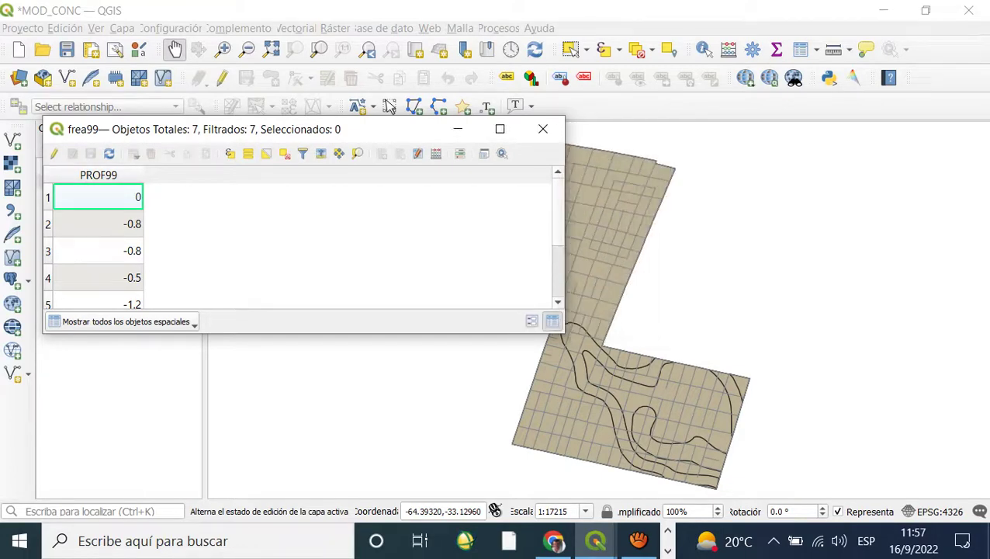
pyautogui.moveTo(372, 129); pyautogui.dragTo(722, 117)
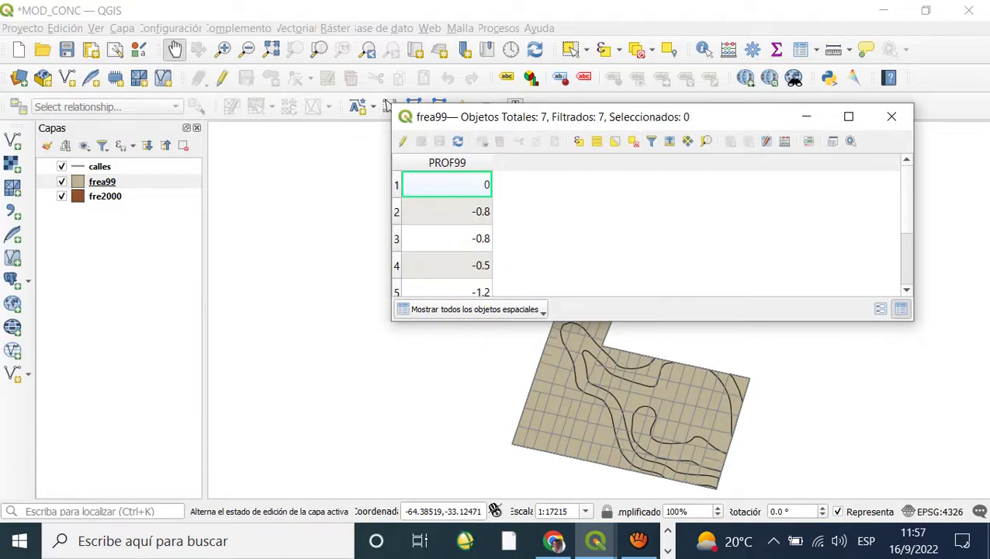
# Switch to the Word guide and skim the instructions on the COEP9900 field, dissolving its boundaries and the distance to dirt streets
pyautogui.hotkey('alt', 'Tab')
pyautogui.press('Tab')
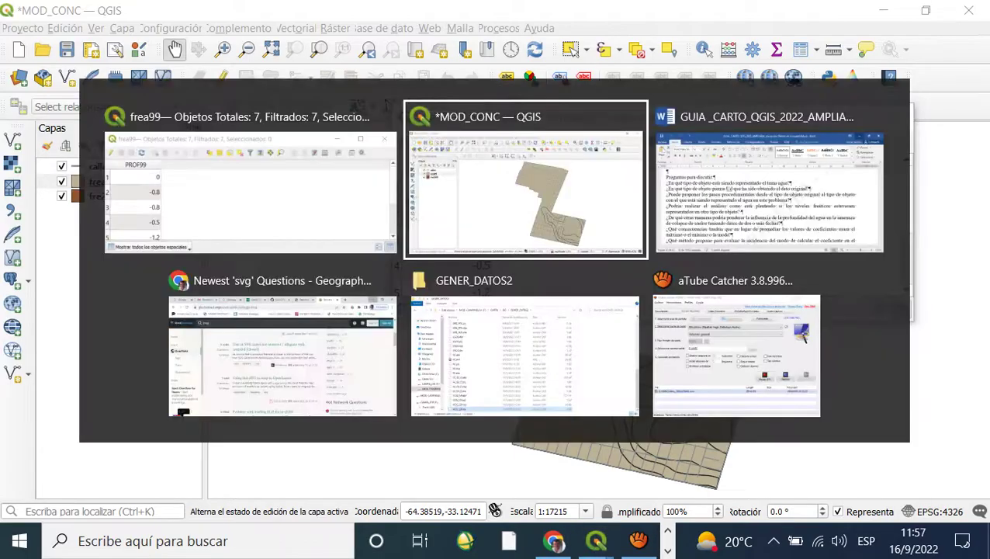
pyautogui.scroll(-15, 496, 322)
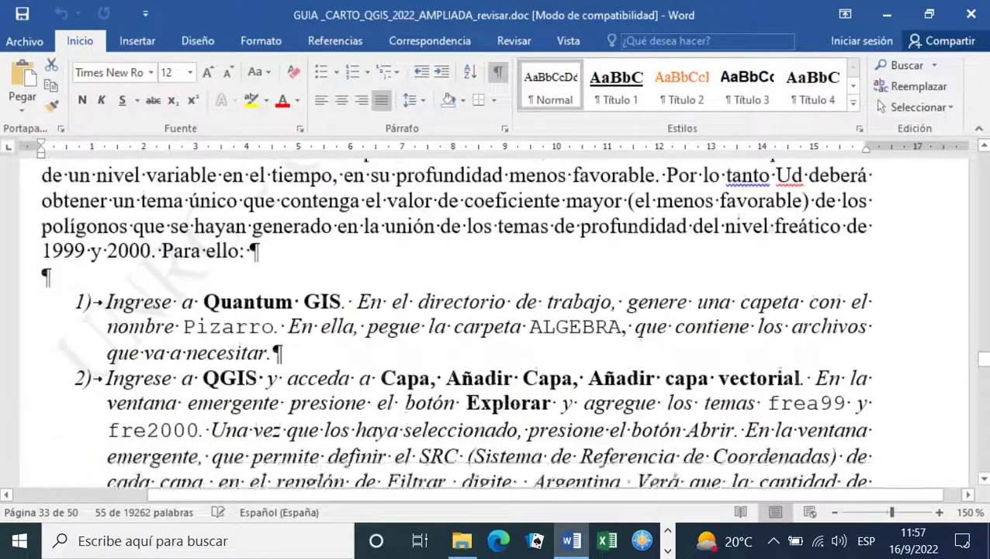
pyautogui.scroll(-9, 497, 322)
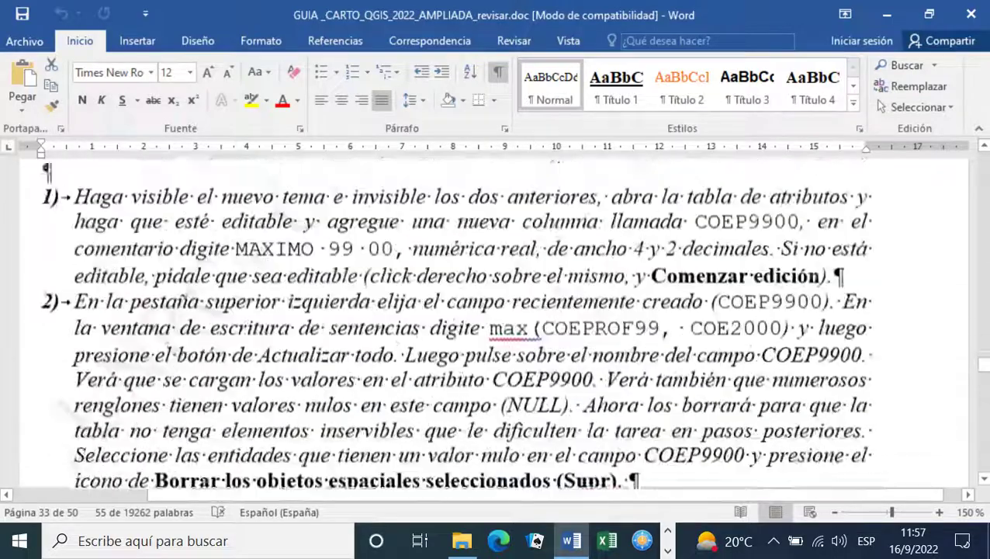
pyautogui.scroll(3, 497, 322)
pyautogui.scroll(-12, 497, 322)
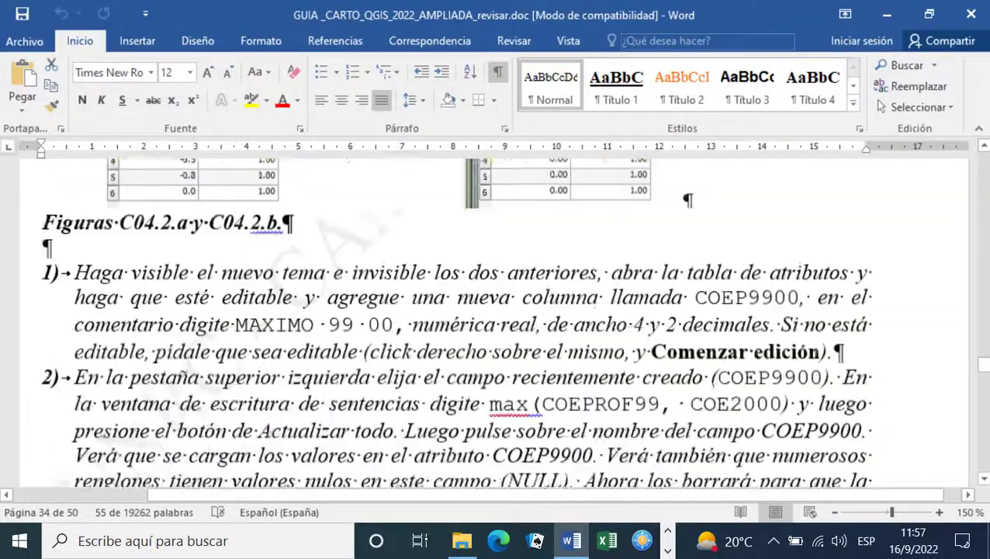
pyautogui.scroll(-12, 497, 322)
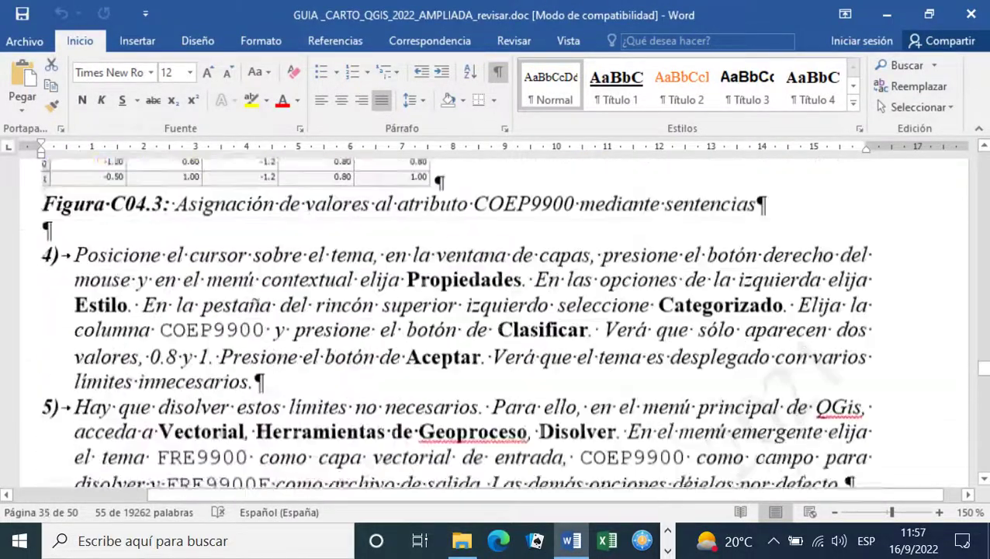
pyautogui.scroll(-14, 496, 322)
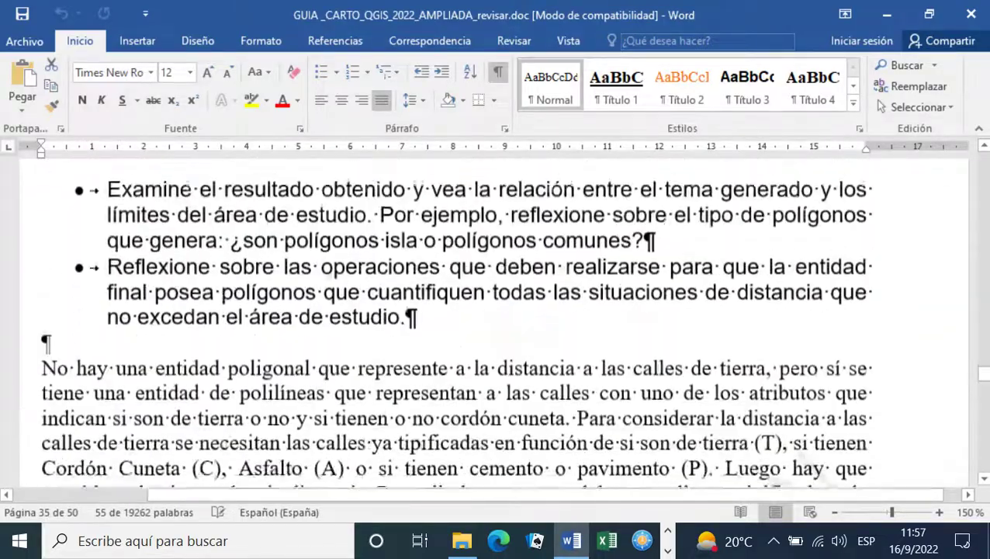
pyautogui.scroll(6, 497, 322)
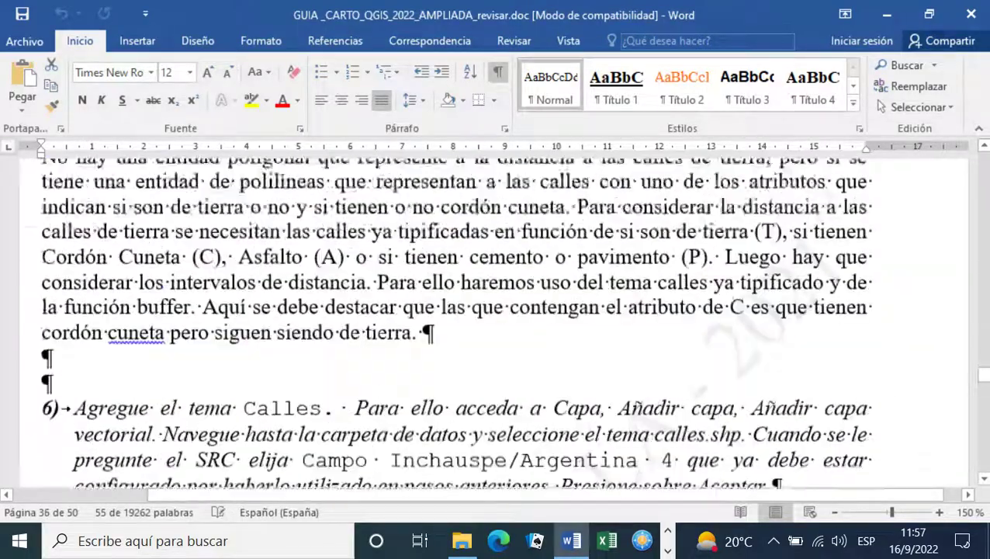
pyautogui.scroll(-15, 497, 322)
pyautogui.scroll(10, 496, 322)
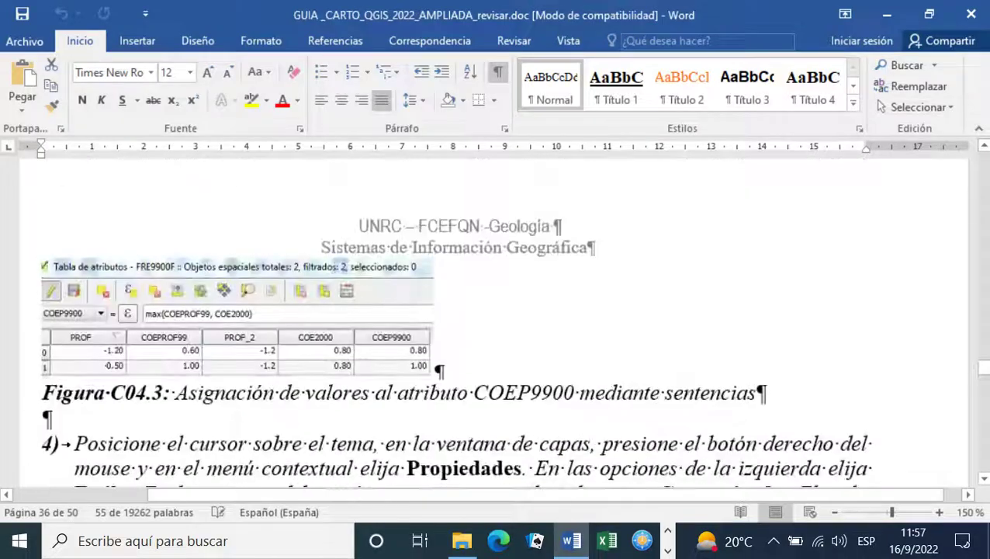
pyautogui.scroll(8, 497, 322)
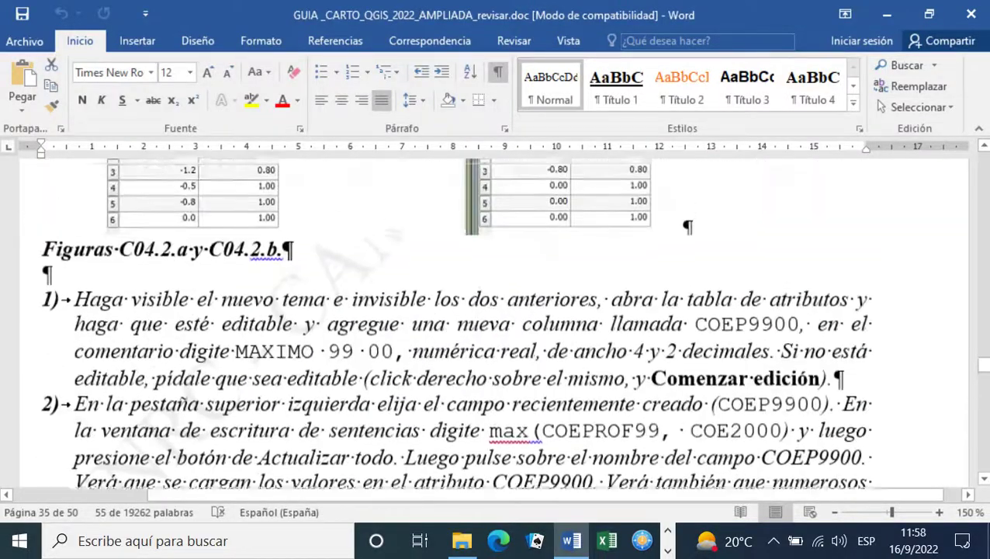
pyautogui.scroll(-4, 497, 322)
pyautogui.scroll(10, 497, 322)
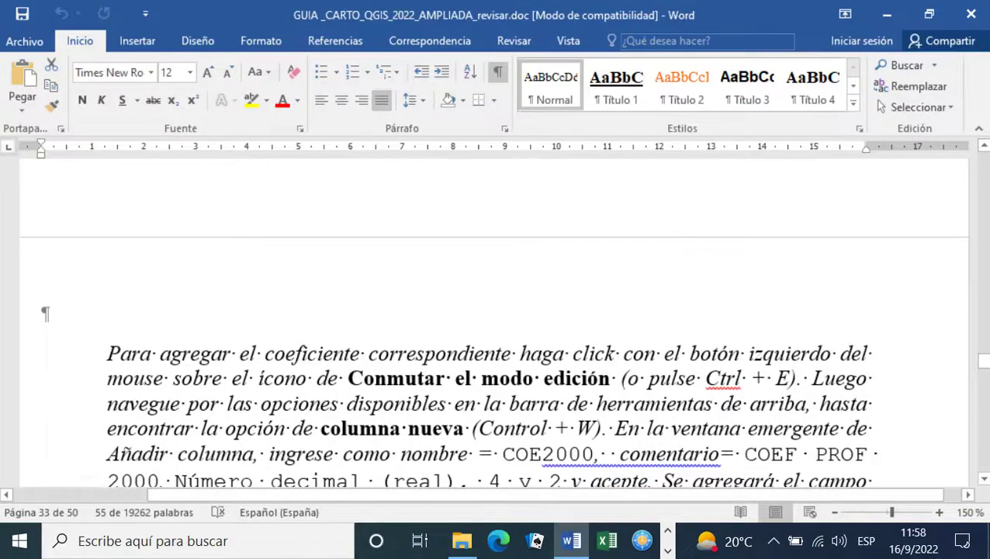
# Review table C04.1, the NIVEL FREÁTICO explanation and numbered steps 1 to 3 on loading frea99 and fre2000 in the guide
pyautogui.scroll(3, 497, 322)
pyautogui.scroll(12, 496, 322)
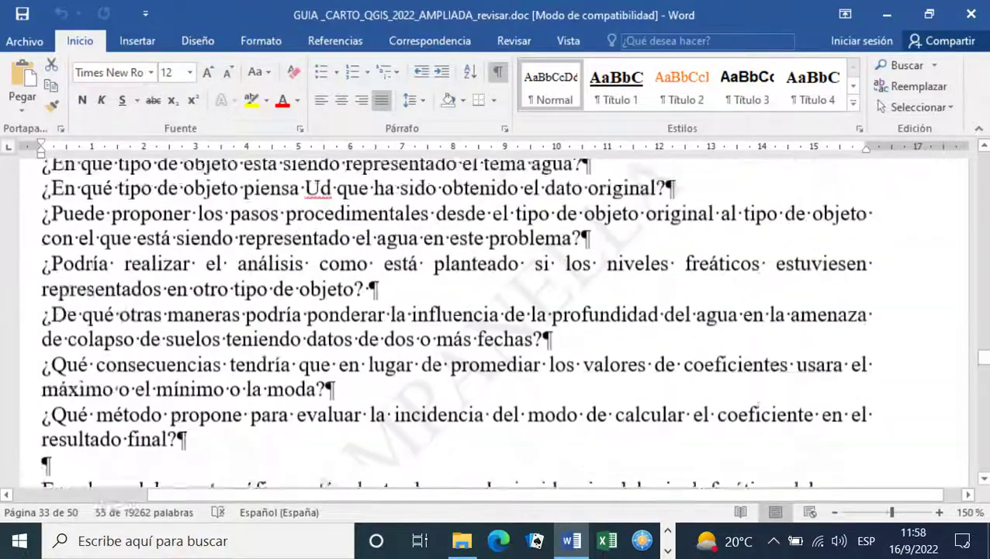
pyautogui.scroll(5, 496, 322)
pyautogui.scroll(-3, 496, 322)
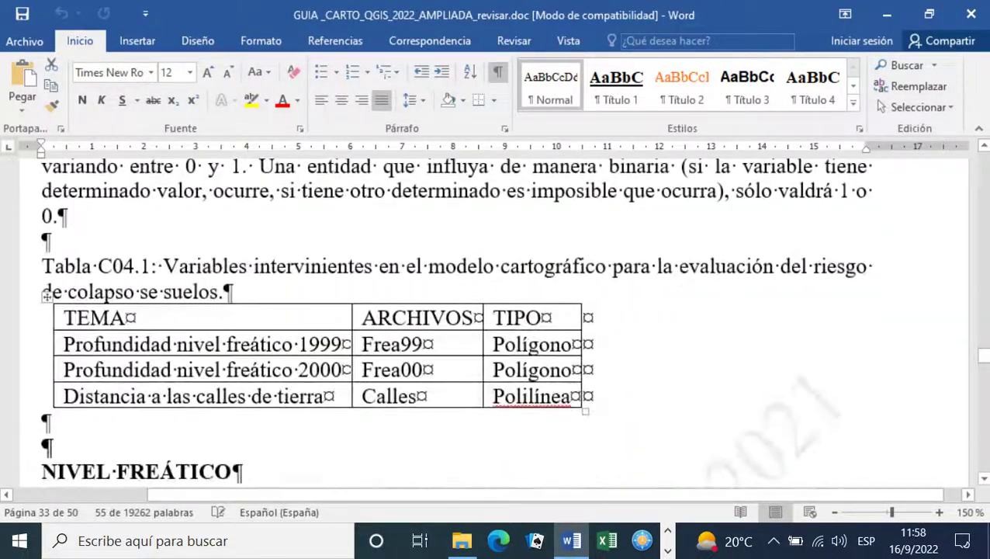
pyautogui.scroll(-8, 497, 322)
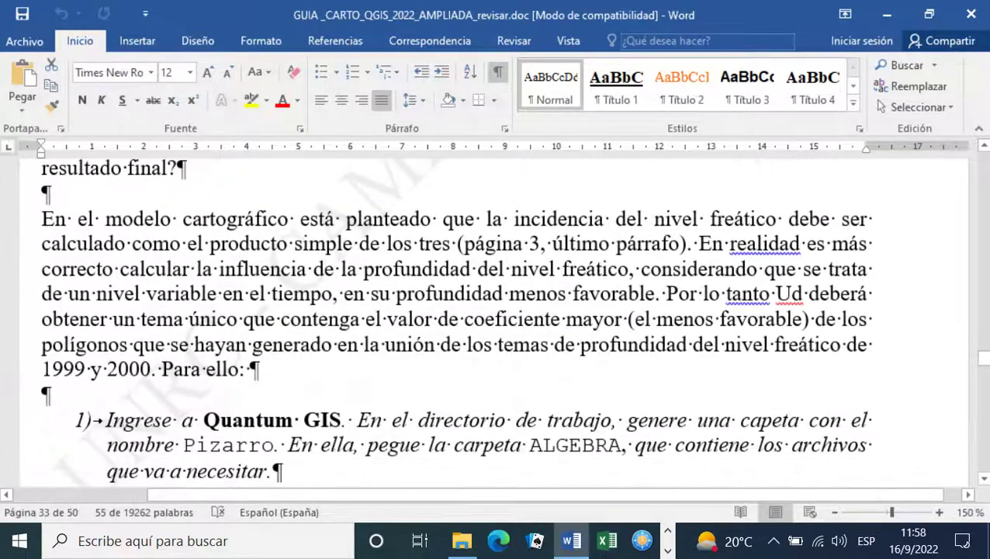
pyautogui.scroll(-5, 496, 322)
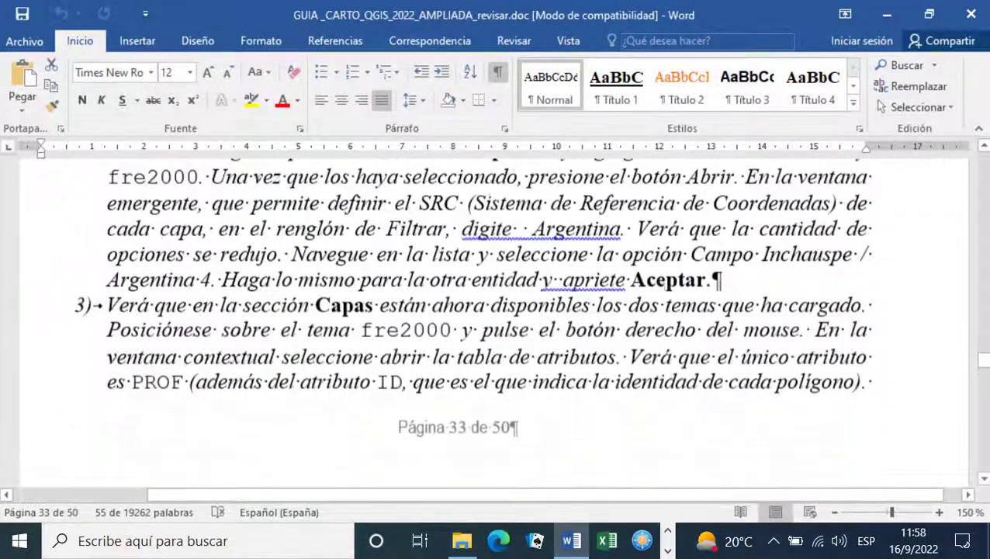
pyautogui.scroll(-3, 497, 322)
# Switch to File Explorer and browse drive CAMPA_2TB (E:) to the folder BACKUP\TOSHIBA_1TB\_UNRC\DOC\GRADO
pyautogui.hotkey('alt', 'Tab')
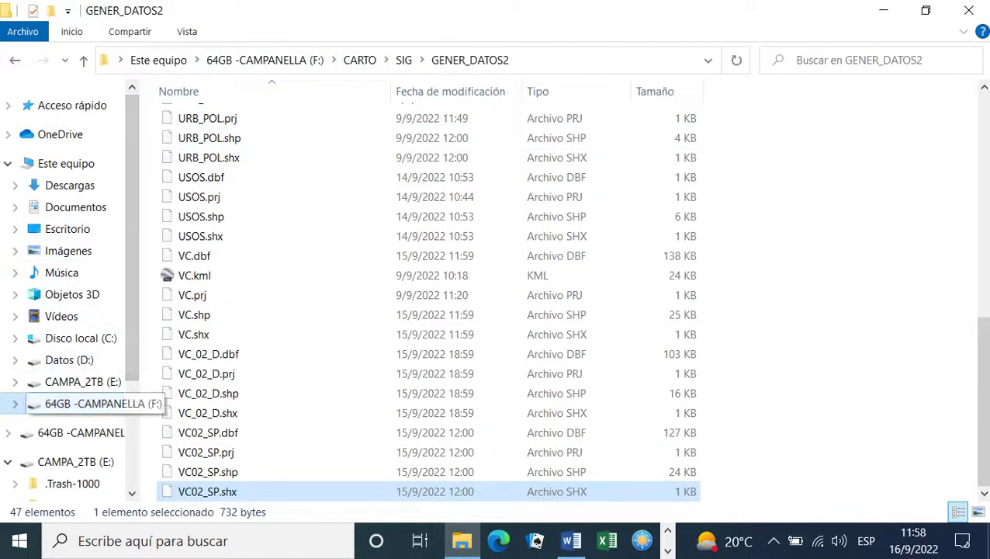
pyautogui.click(83, 380)
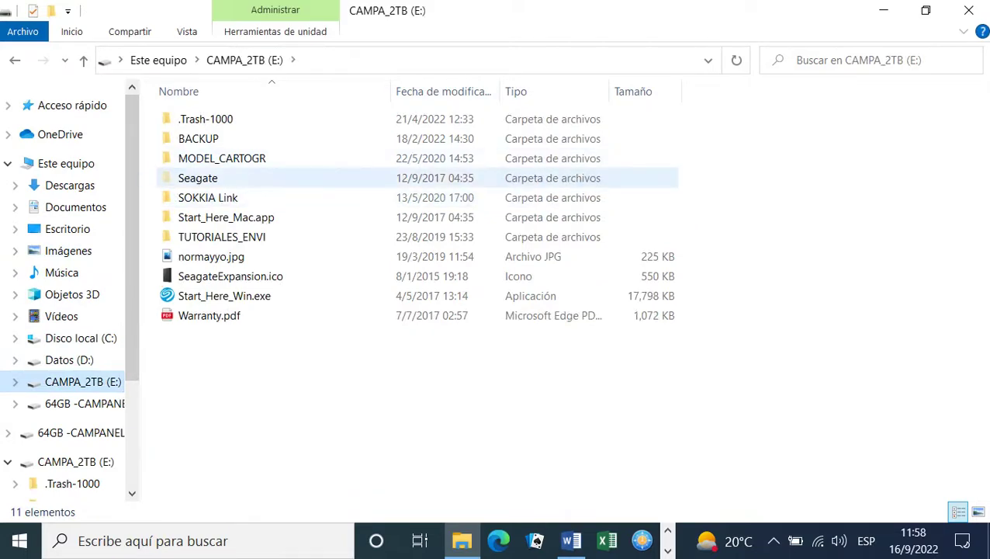
pyautogui.doubleClick(198, 138)
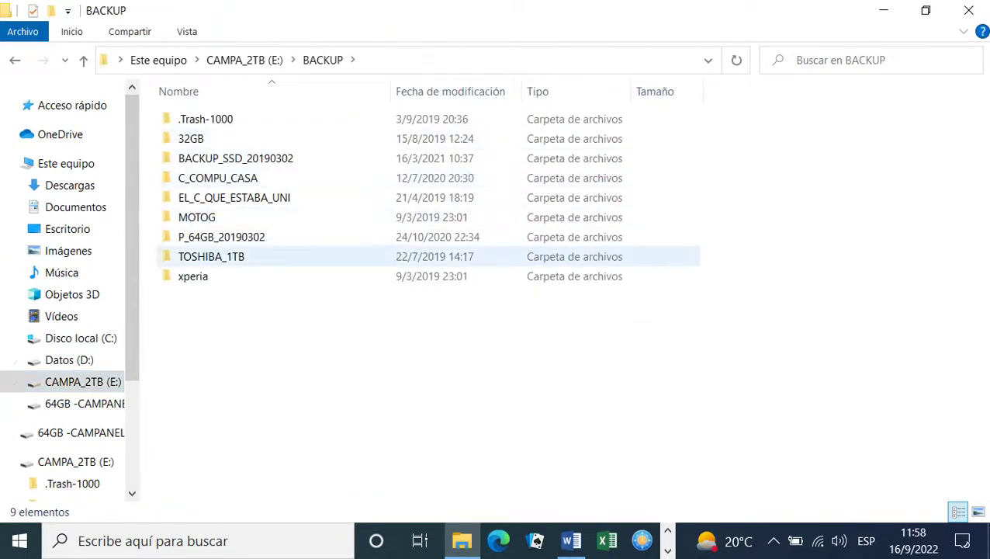
pyautogui.doubleClick(202, 255)
pyautogui.doubleClick(194, 118)
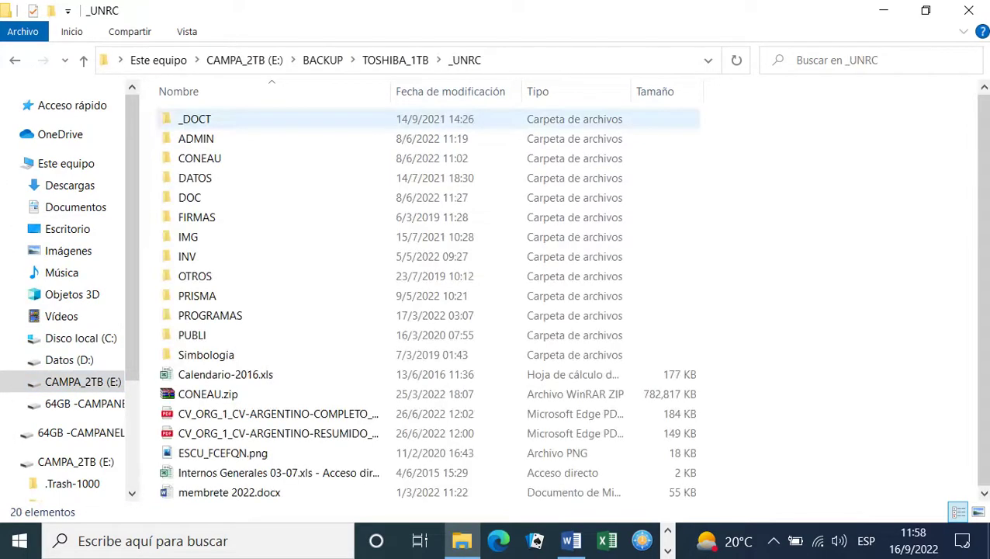
pyautogui.doubleClick(190, 197)
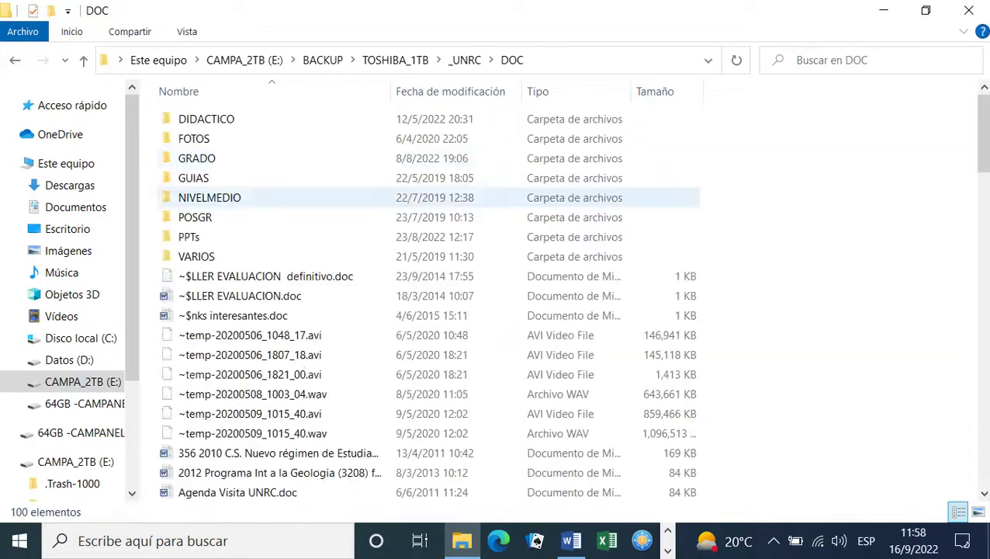
pyautogui.doubleClick(197, 158)
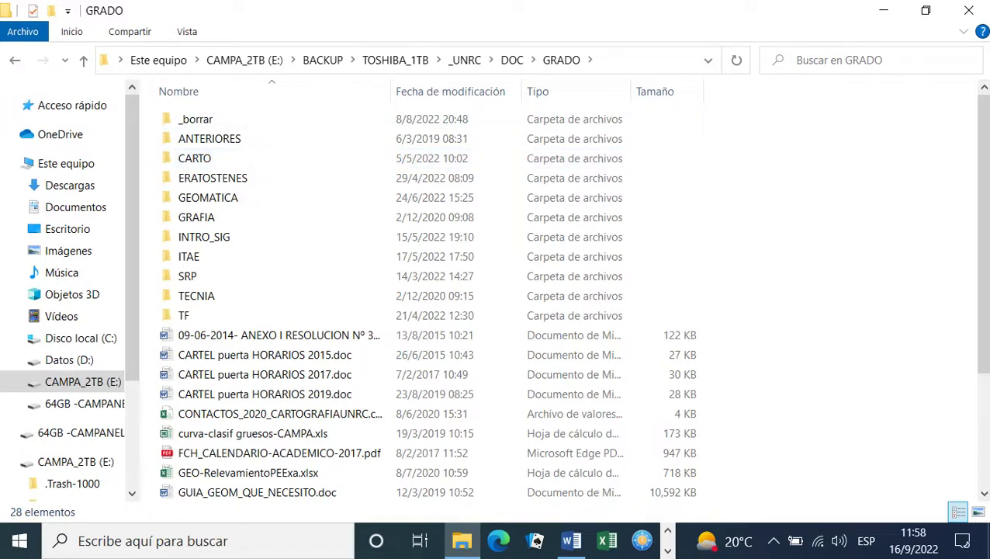
# Return to the _UNRC folder, open DATOS\SIG\C04\DATOS ENTRADA and look through its input files
pyautogui.click(512, 60)
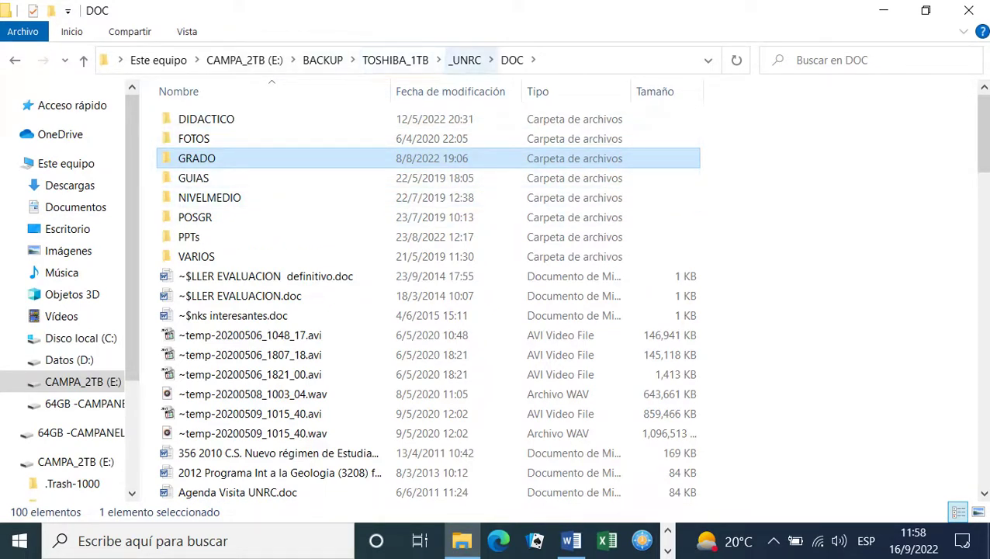
pyautogui.click(465, 60)
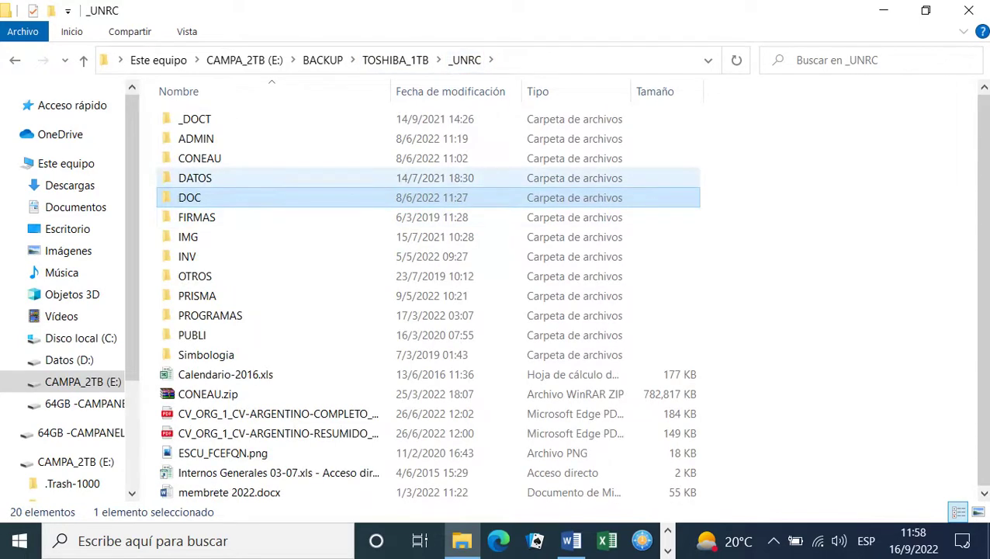
pyautogui.doubleClick(198, 158)
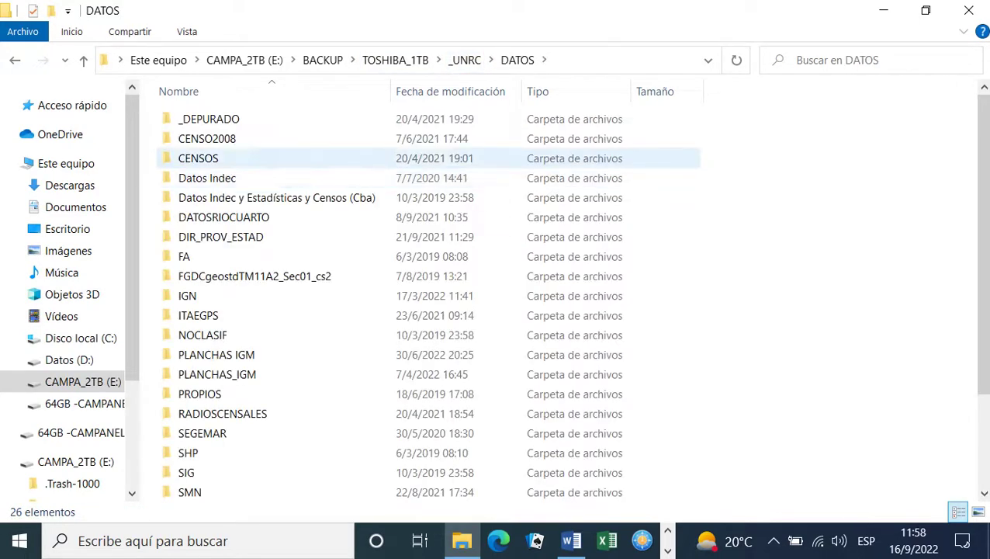
pyautogui.scroll(-2, 233, 450)
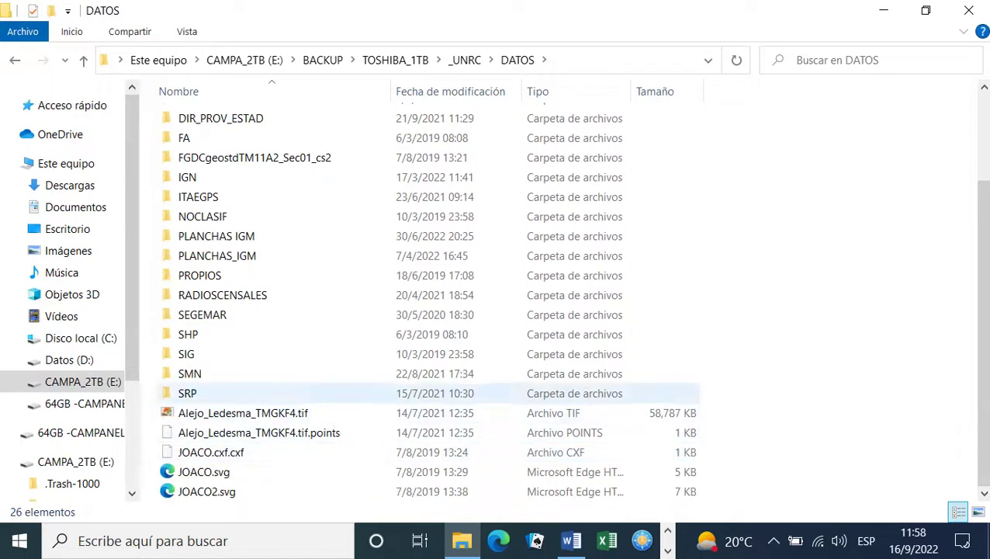
pyautogui.doubleClick(186, 354)
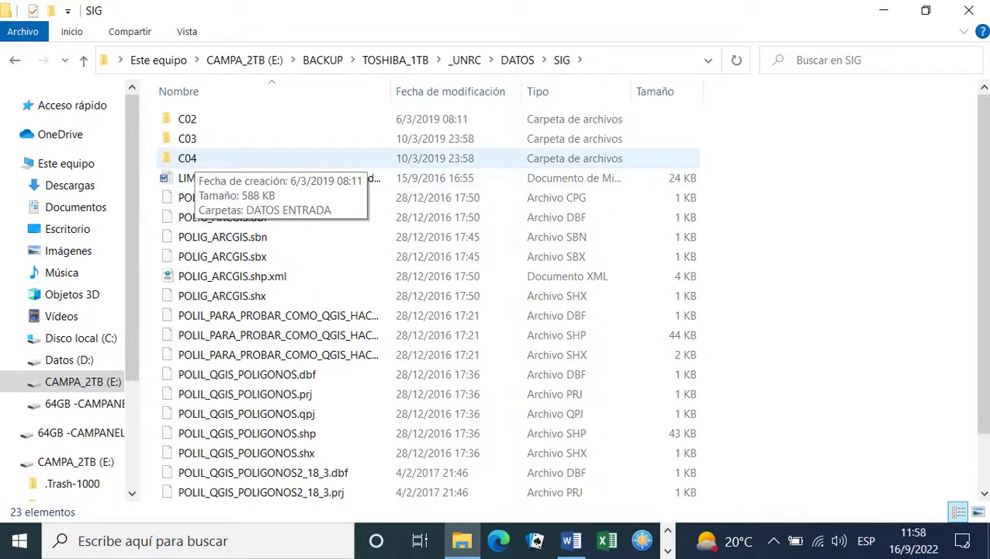
pyautogui.doubleClick(190, 159)
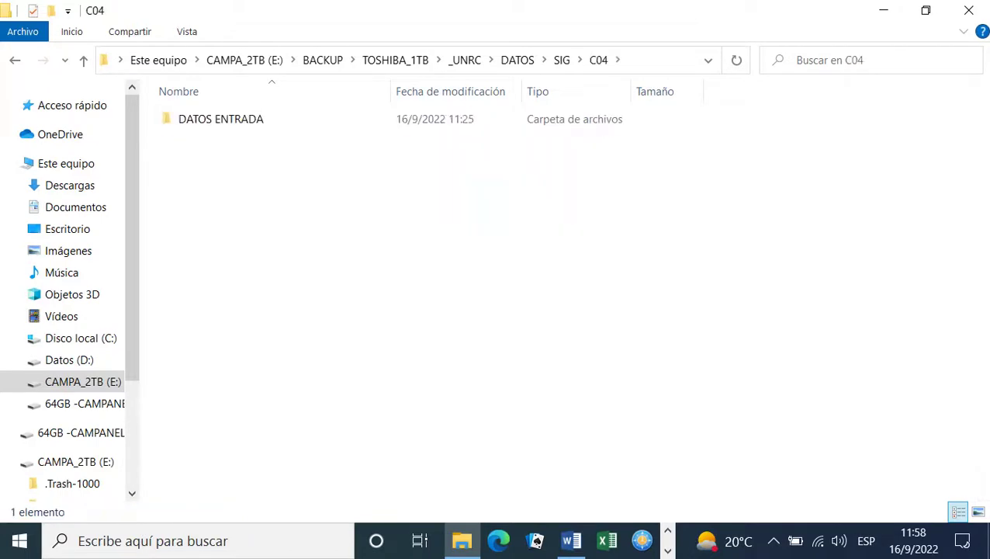
pyautogui.doubleClick(221, 118)
pyautogui.scroll(-3, 334, 311)
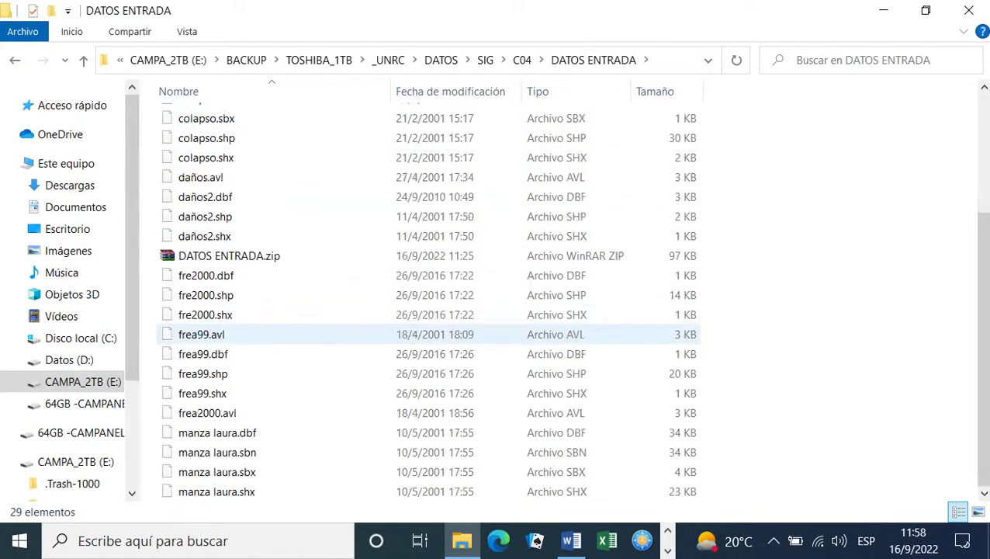
pyautogui.scroll(3, 334, 357)
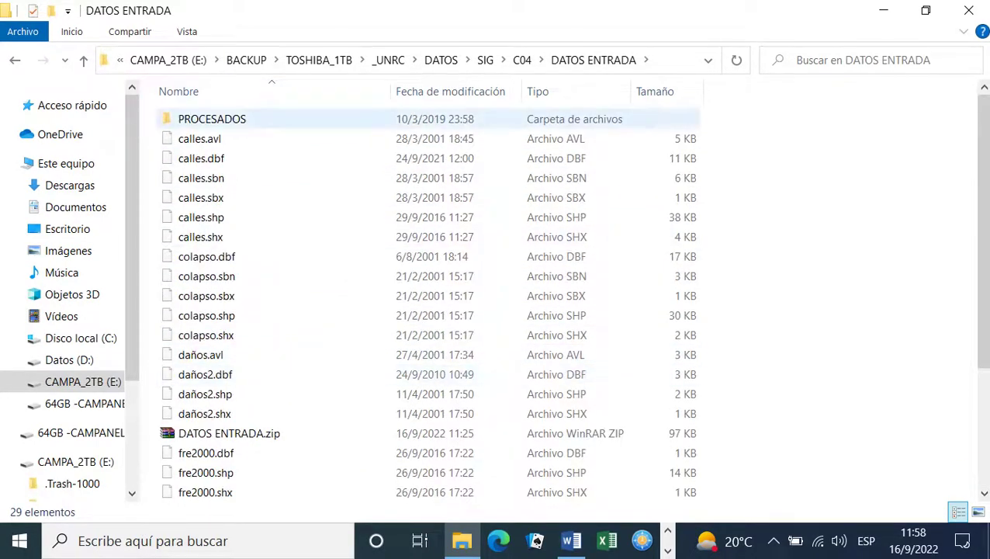
# Inspect the files in the PROCESADOS subfolder and return to DATOS ENTRADA
pyautogui.click(333, 119)
pyautogui.doubleClick(334, 119)
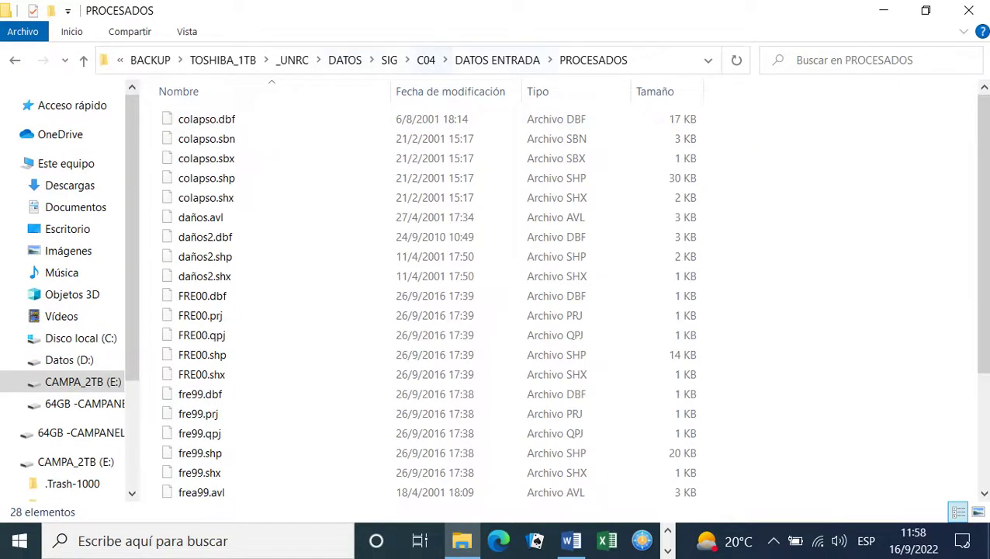
pyautogui.click(498, 59)
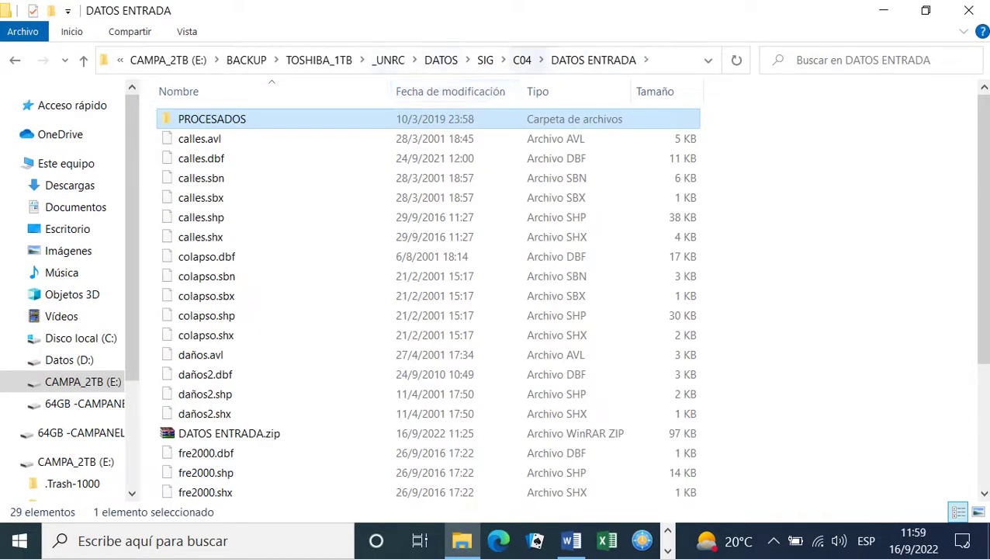
# Go back up to the DATOS folder, look through its subfolders and return to the BACKUP folder
pyautogui.click(522, 60)
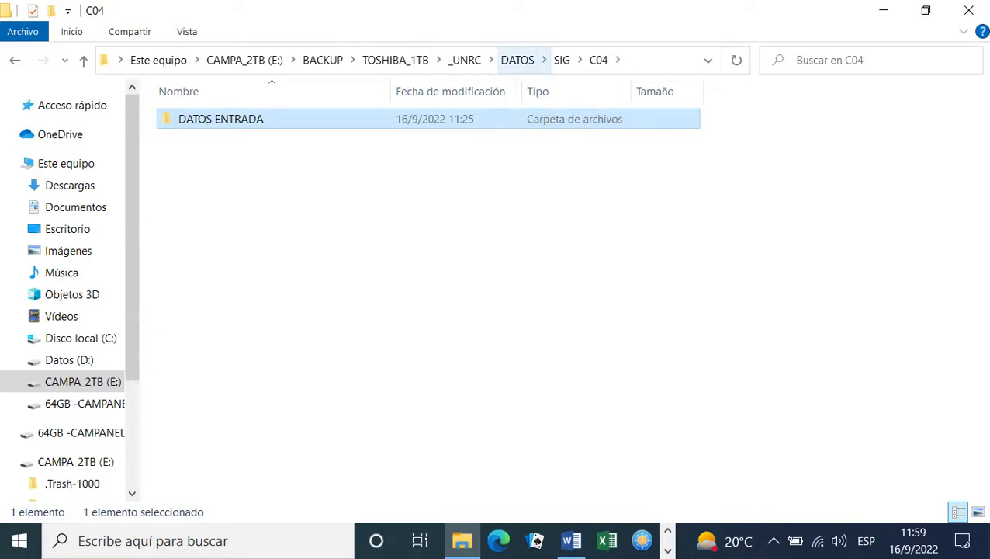
pyautogui.click(517, 60)
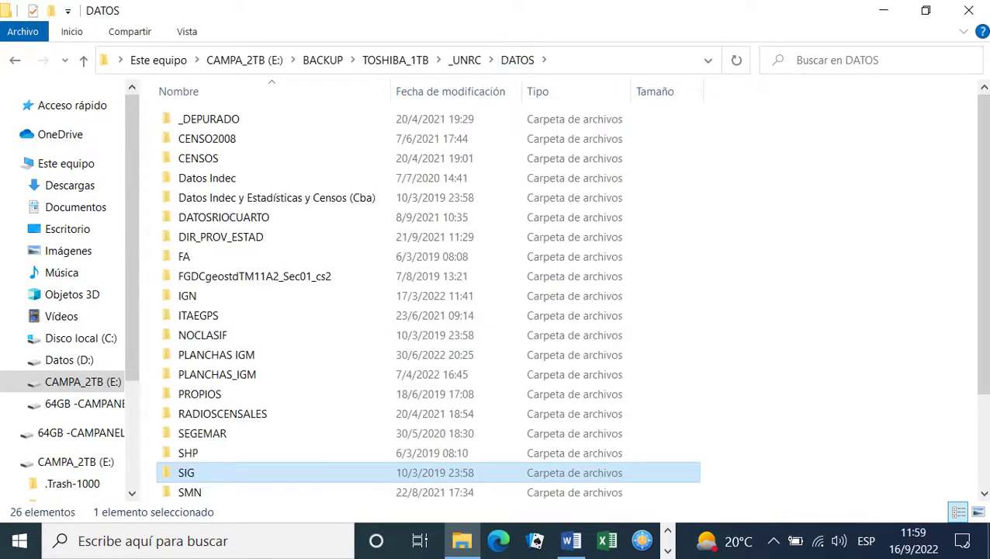
pyautogui.scroll(-2, 427, 393)
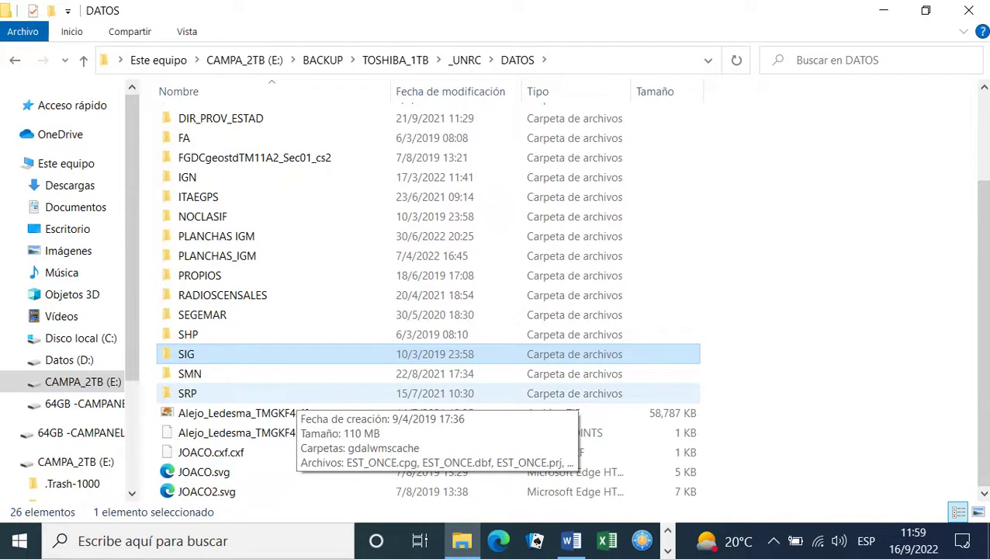
pyautogui.scroll(2, 427, 394)
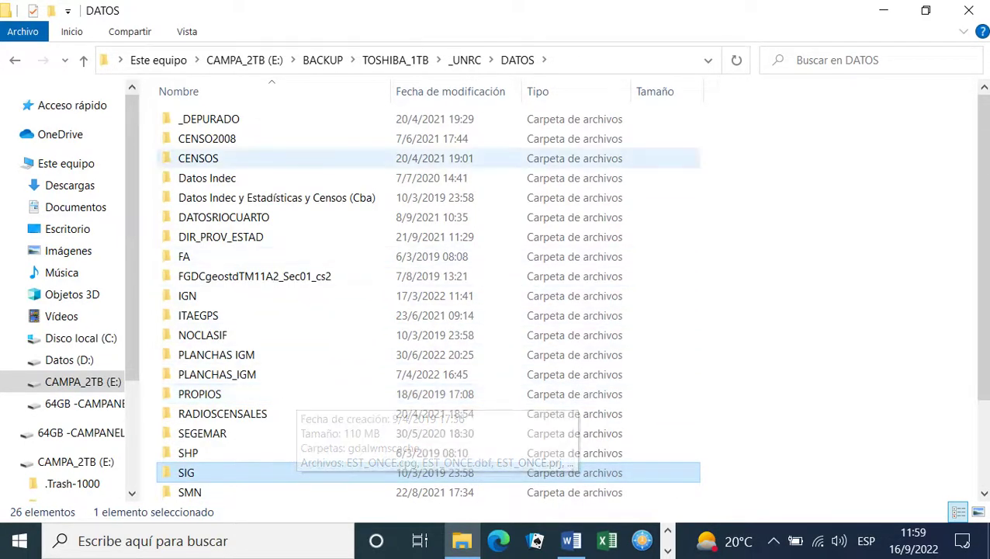
pyautogui.click(323, 60)
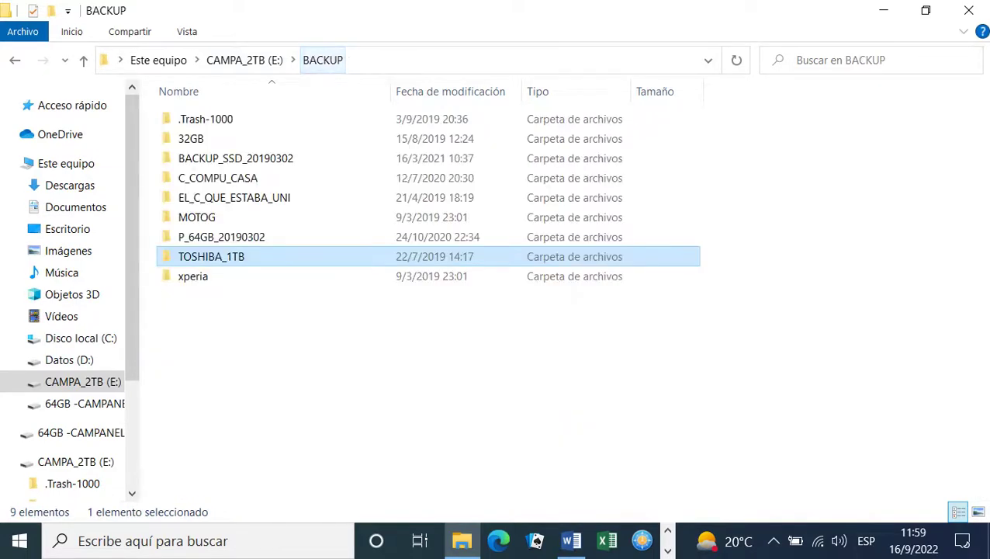
# Browse from BACKUP to TOSHIBA_1TB\_UNRC\PUBLI\1990_2012\AMB, check the COLAPSO folder and return to AMB
pyautogui.doubleClick(208, 255)
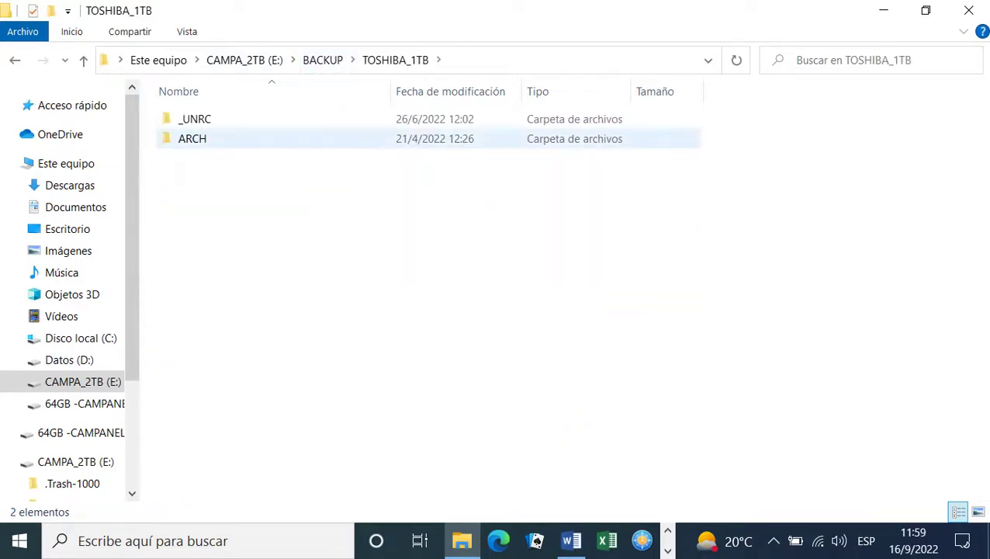
pyautogui.doubleClick(194, 119)
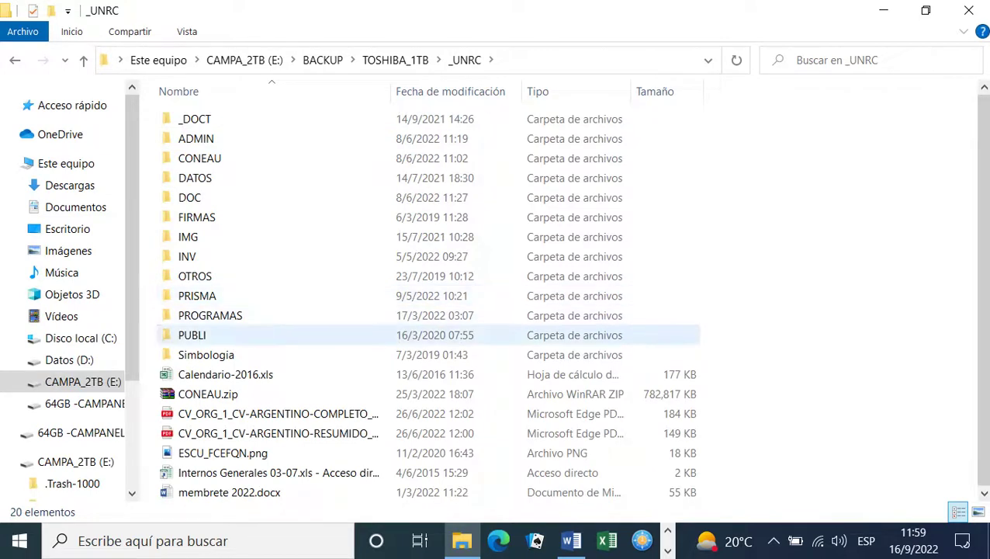
pyautogui.doubleClick(192, 335)
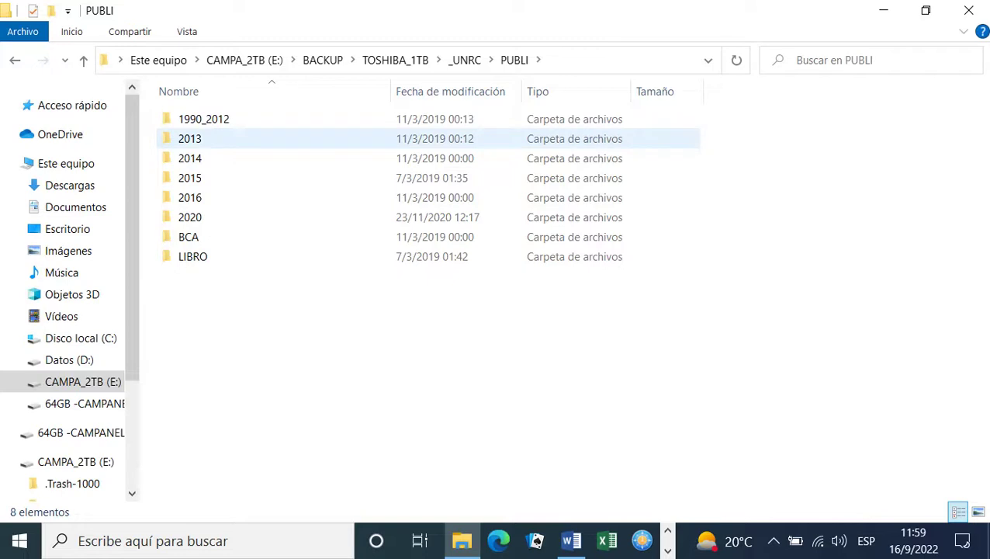
pyautogui.doubleClick(203, 119)
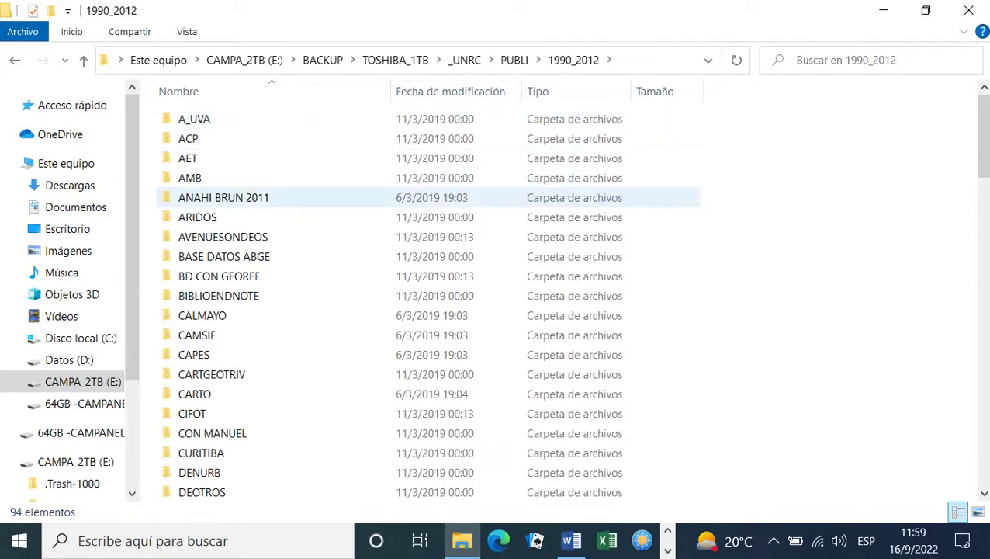
pyautogui.doubleClick(190, 178)
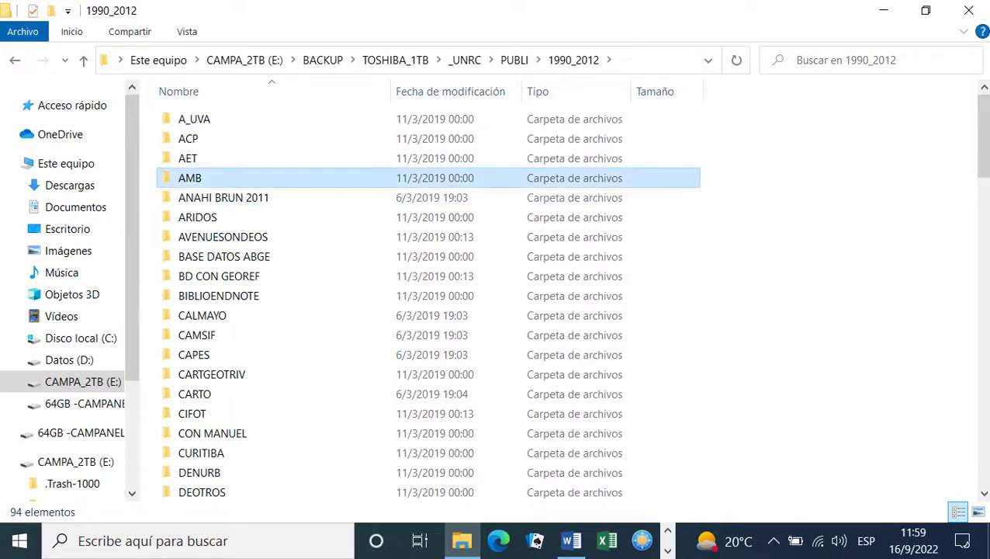
pyautogui.doubleClick(201, 119)
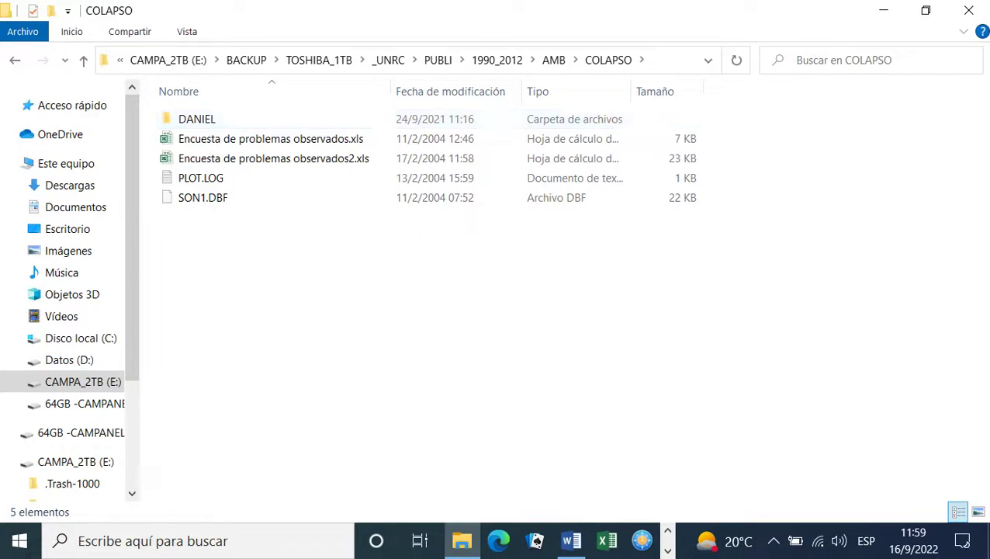
pyautogui.click(553, 60)
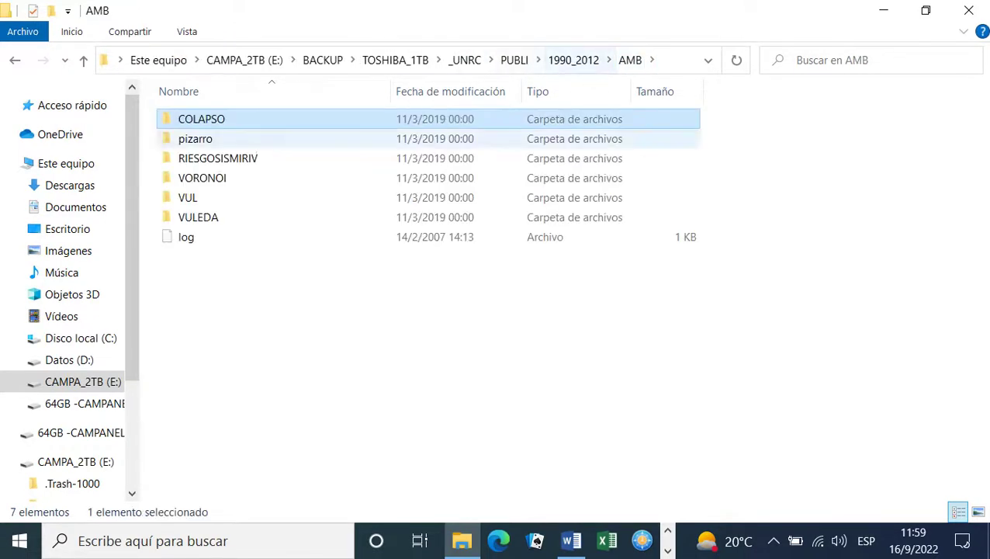
# Open the pizarro folder, sort its contents by file type and look through the shapefiles and documents
pyautogui.doubleClick(194, 138)
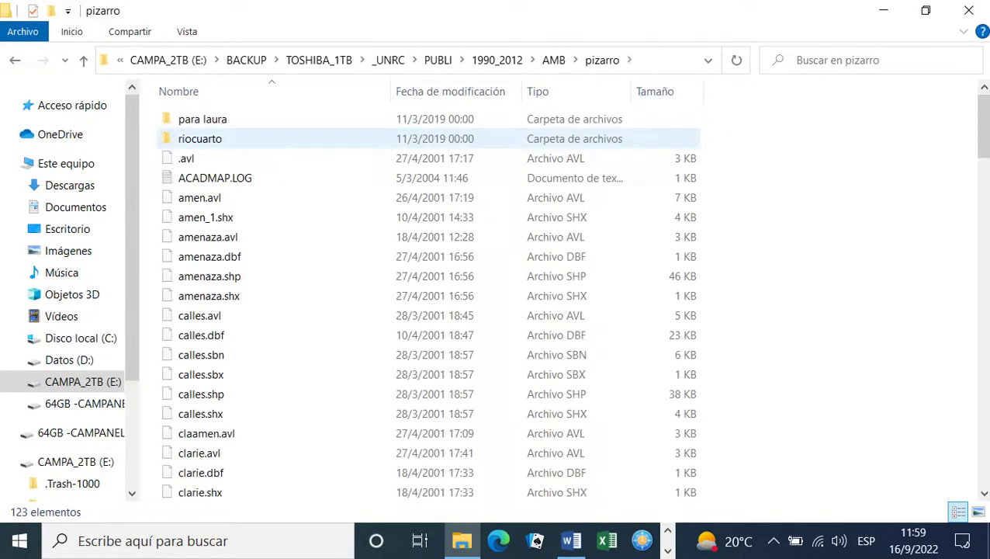
pyautogui.scroll(-18, 233, 237)
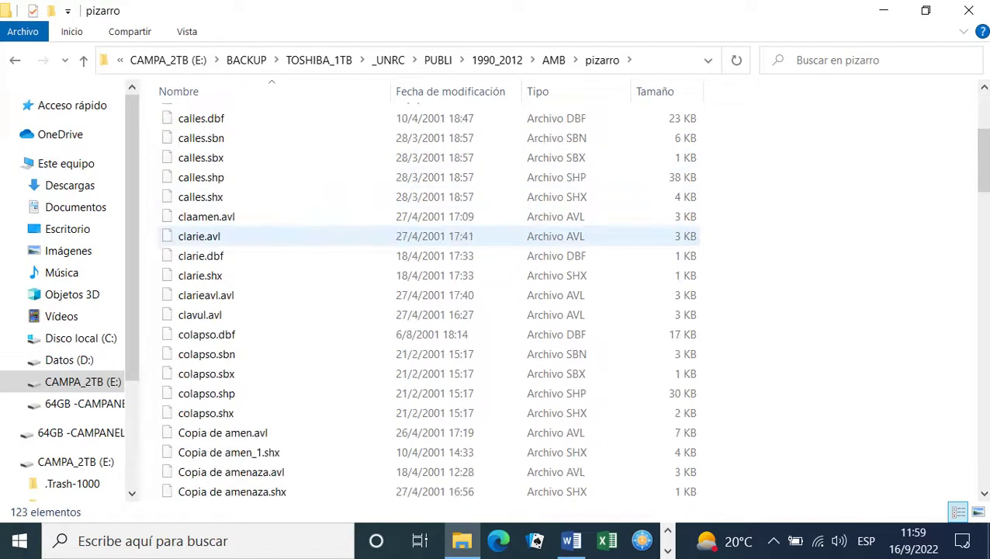
pyautogui.scroll(-12, 233, 241)
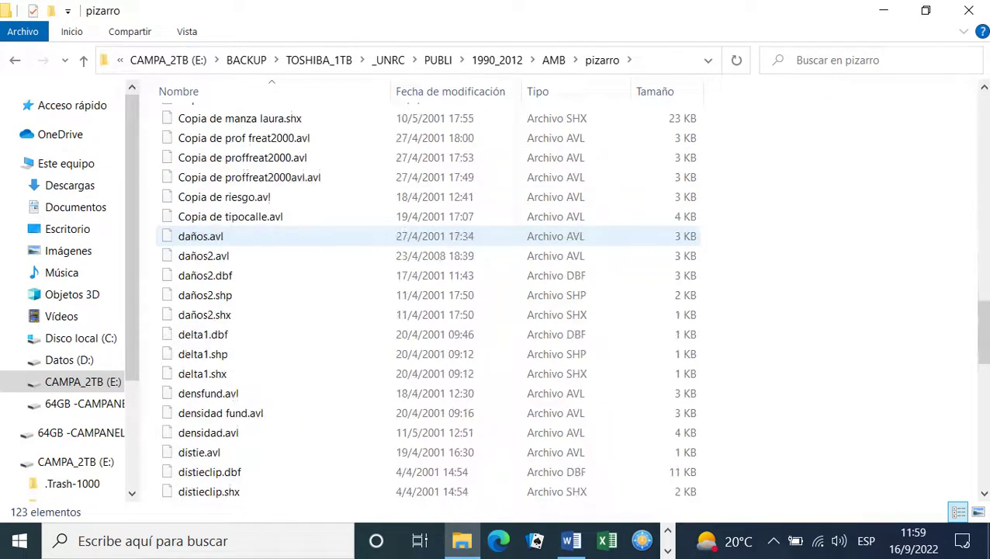
pyautogui.scroll(2, 232, 249)
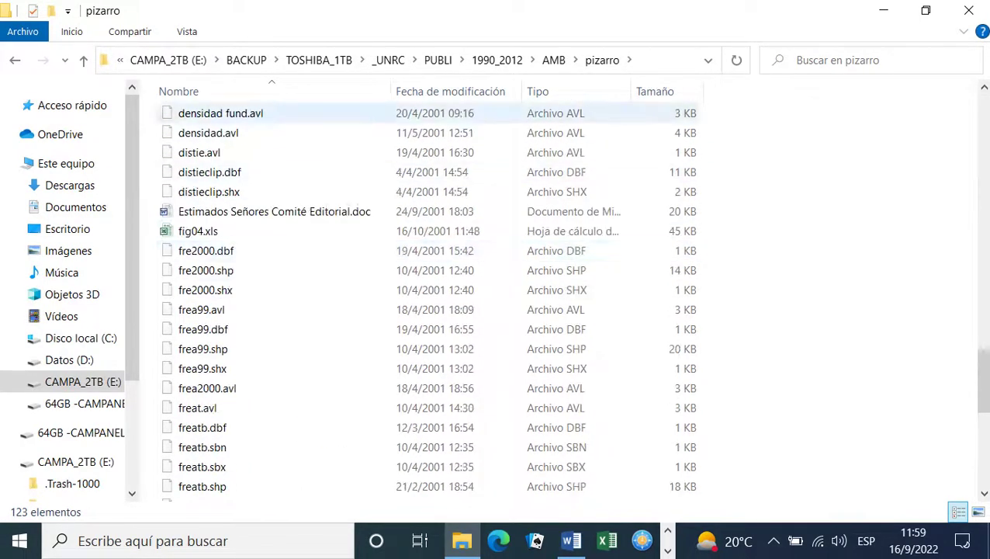
pyautogui.click(543, 90)
pyautogui.scroll(-20, 233, 330)
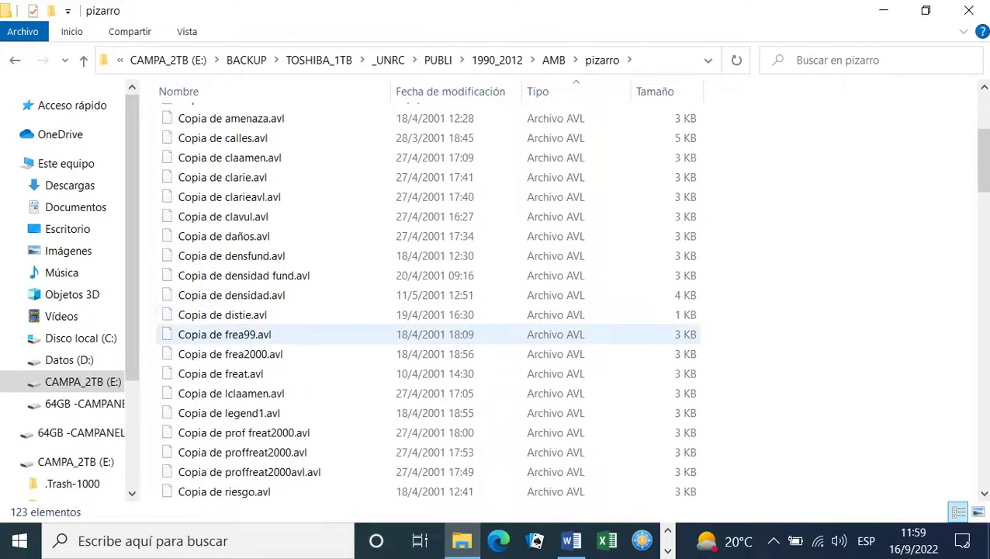
pyautogui.scroll(-15, 233, 334)
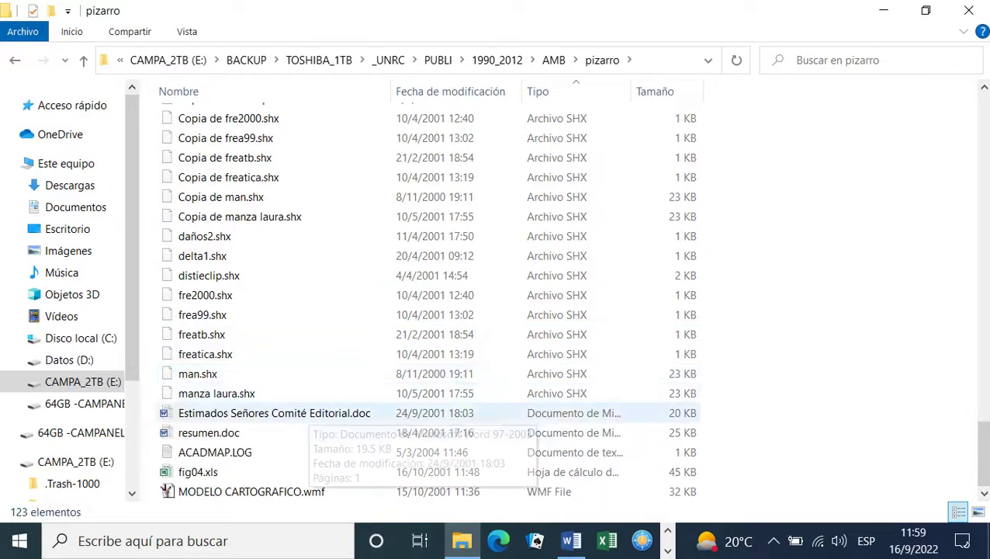
pyautogui.scroll(16, 233, 380)
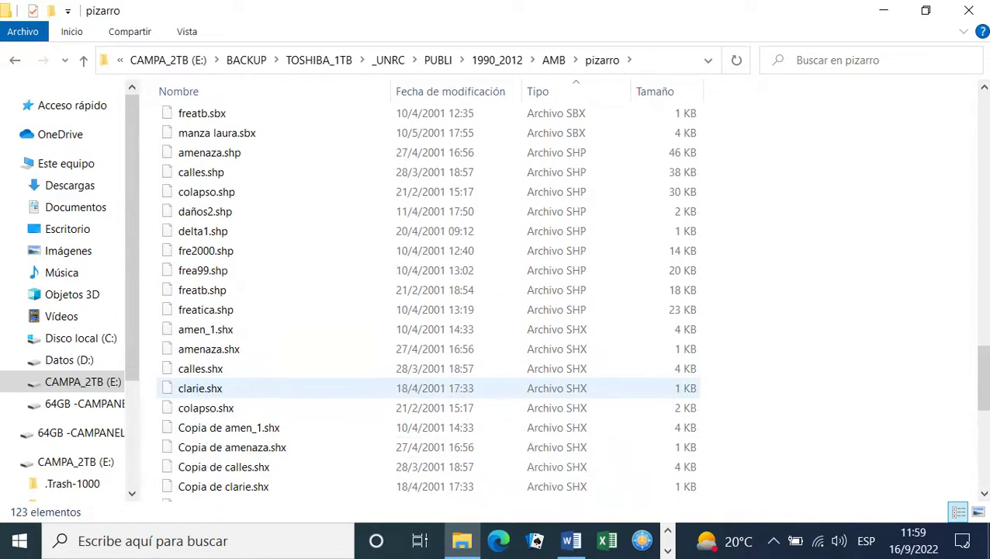
pyautogui.scroll(20, 232, 380)
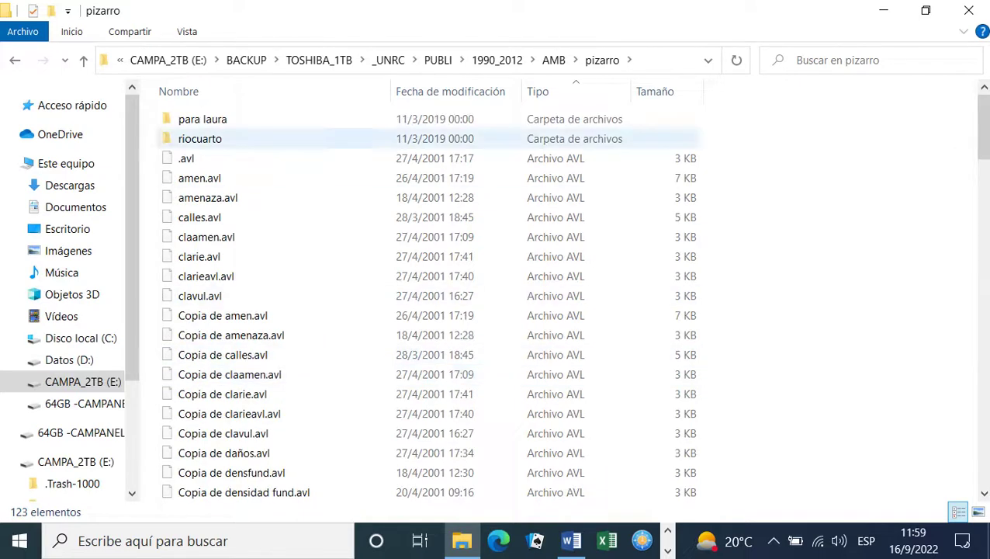
# Open the Word document RIESGO COLAPSO PIZARRO.doc from the nested riocuarto\riocuarto subfolder
pyautogui.doubleClick(200, 138)
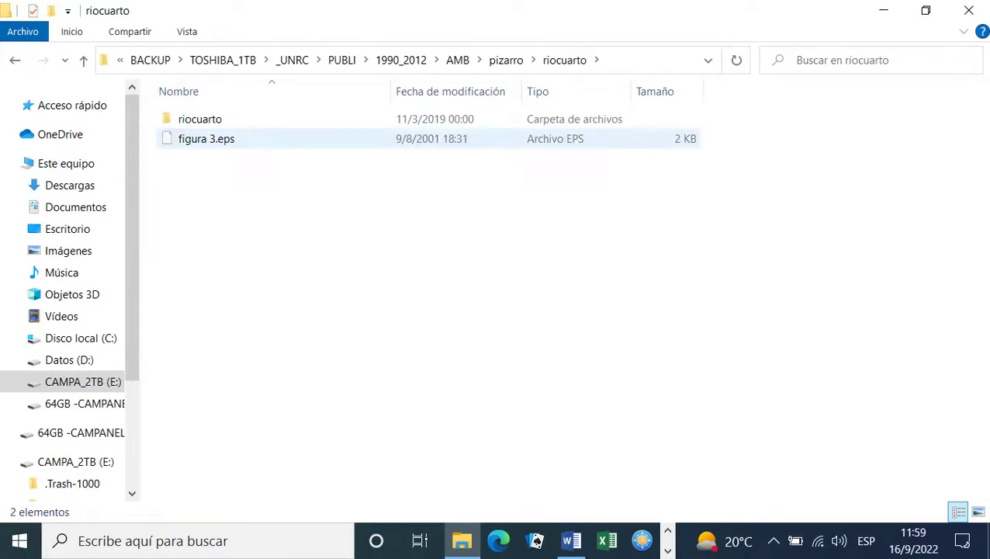
pyautogui.doubleClick(200, 118)
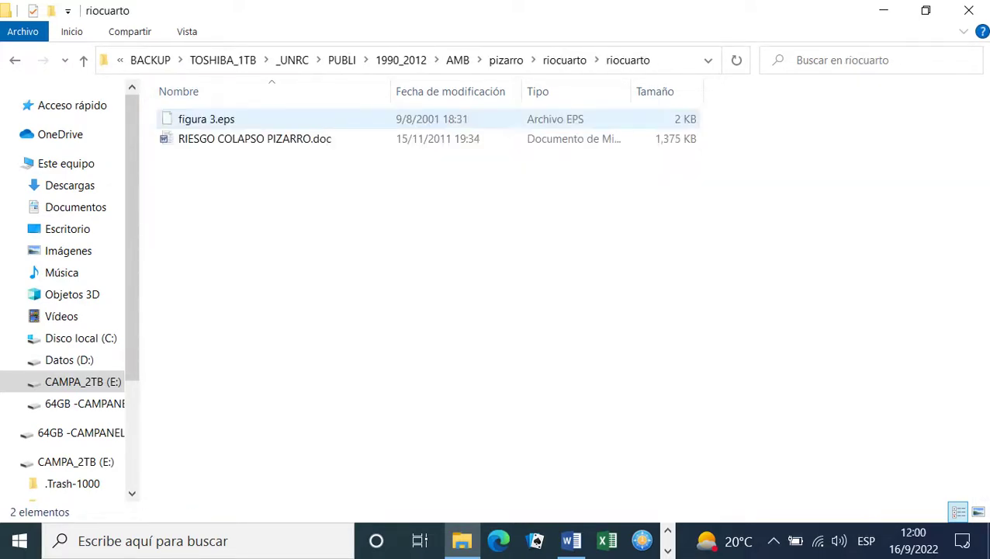
pyautogui.click(254, 138)
pyautogui.hotkey('alt', 'Tab')
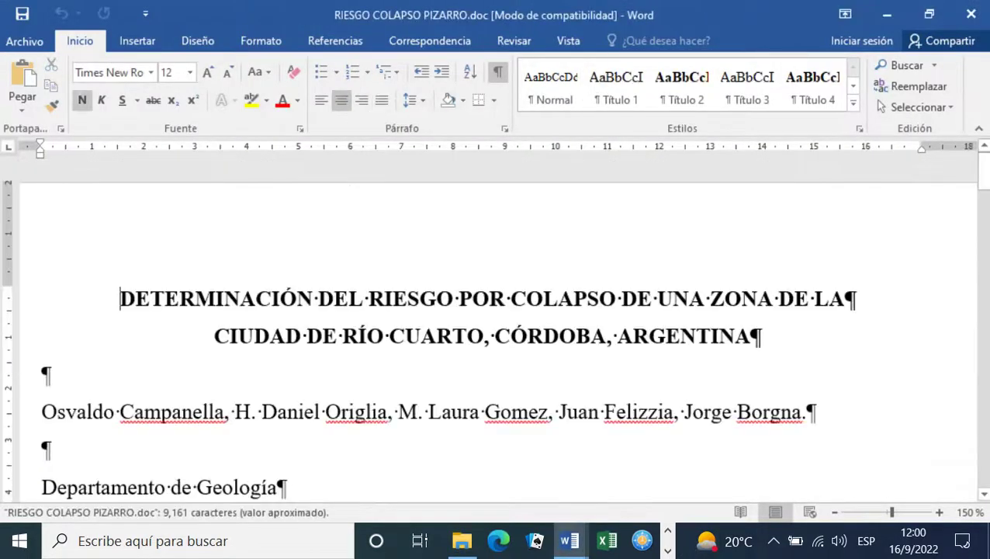
# Read through the document to Tablas 1 and 2 and examine the coefficients for water-table depth and distance to dirt streets
pyautogui.scroll(-15, 496, 326)
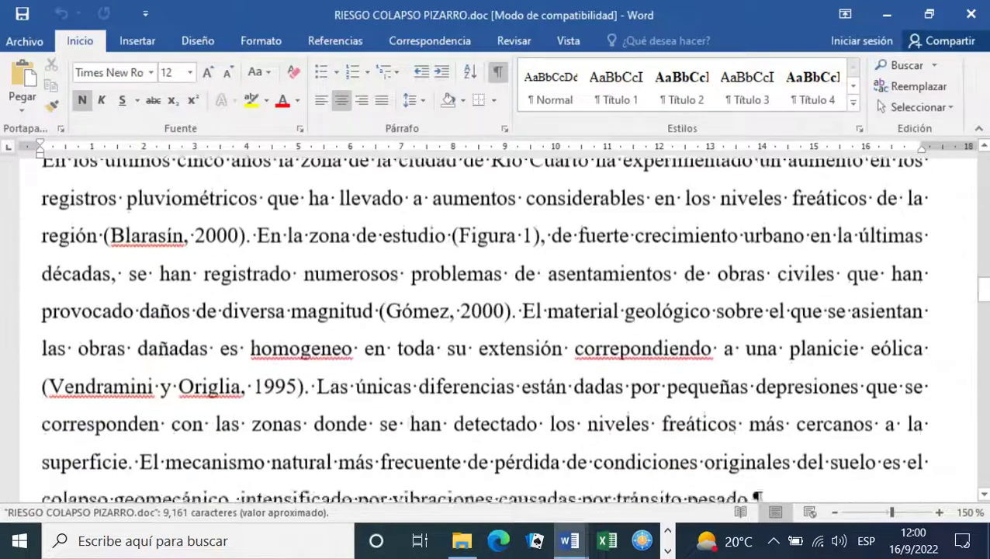
pyautogui.scroll(-10, 496, 325)
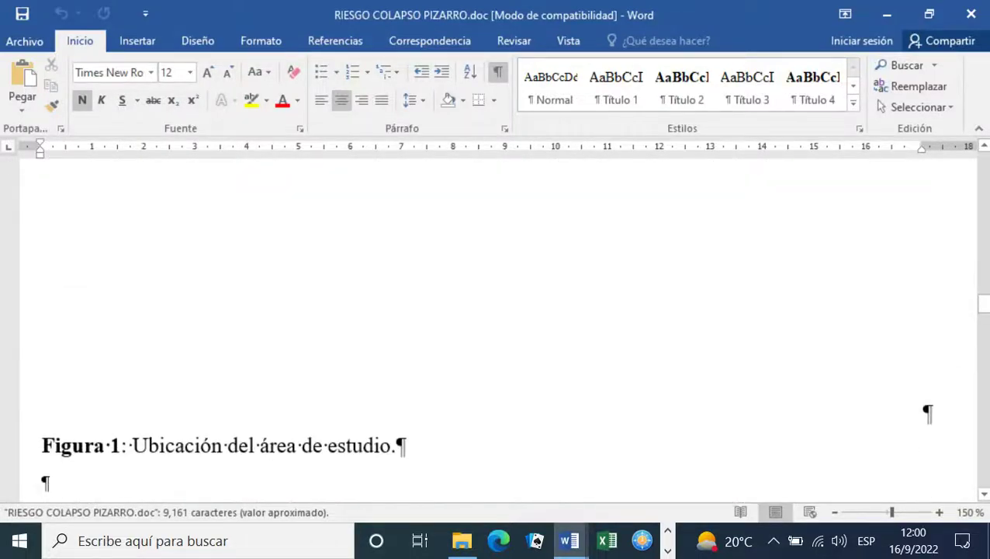
pyautogui.scroll(-15, 496, 326)
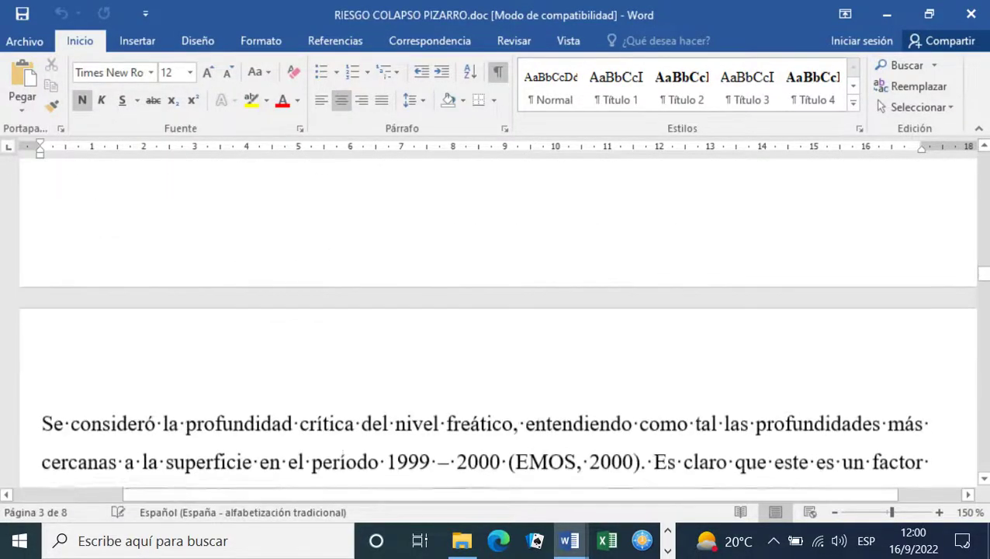
pyautogui.scroll(-15, 497, 326)
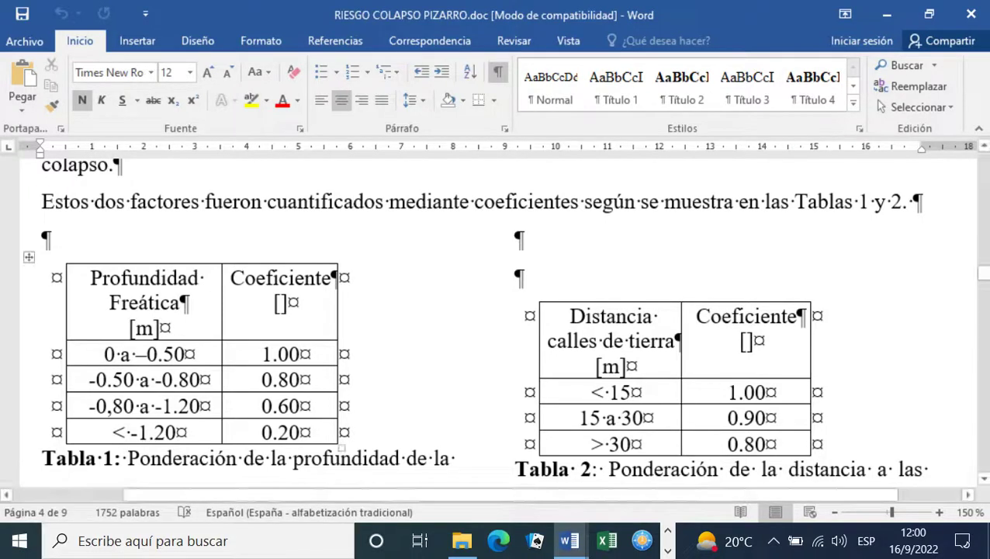
pyautogui.scroll(-1, 429, 41)
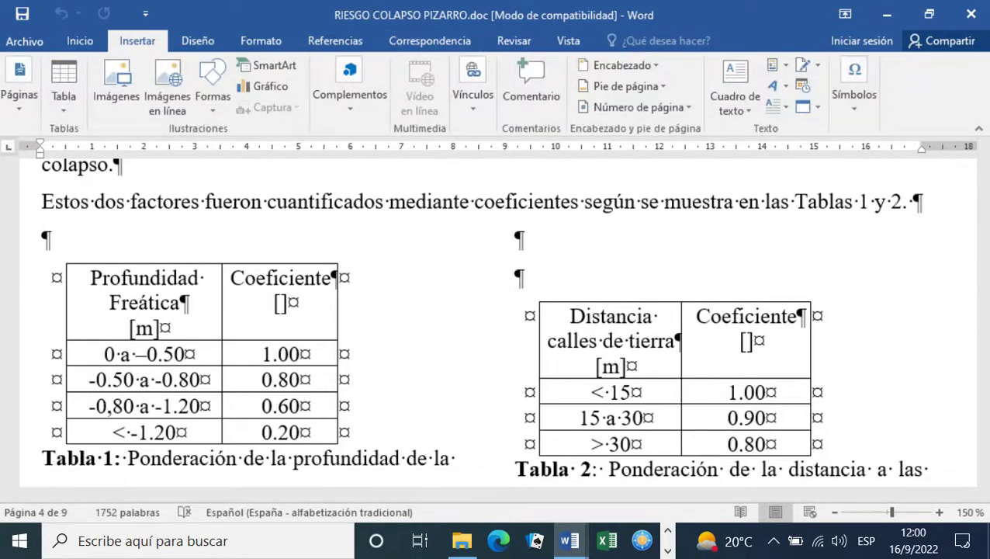
pyautogui.scroll(-1, 429, 40)
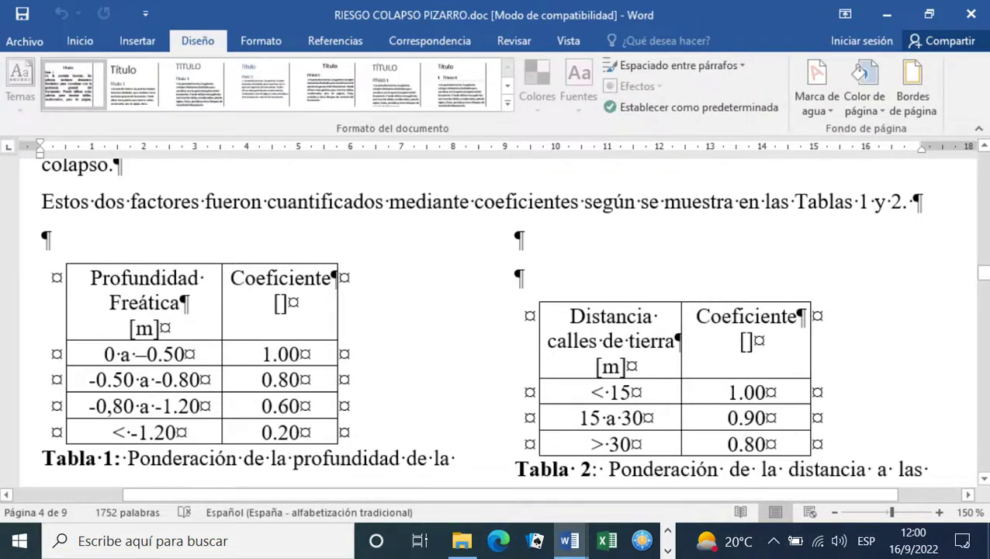
pyautogui.scroll(-2, 202, 326)
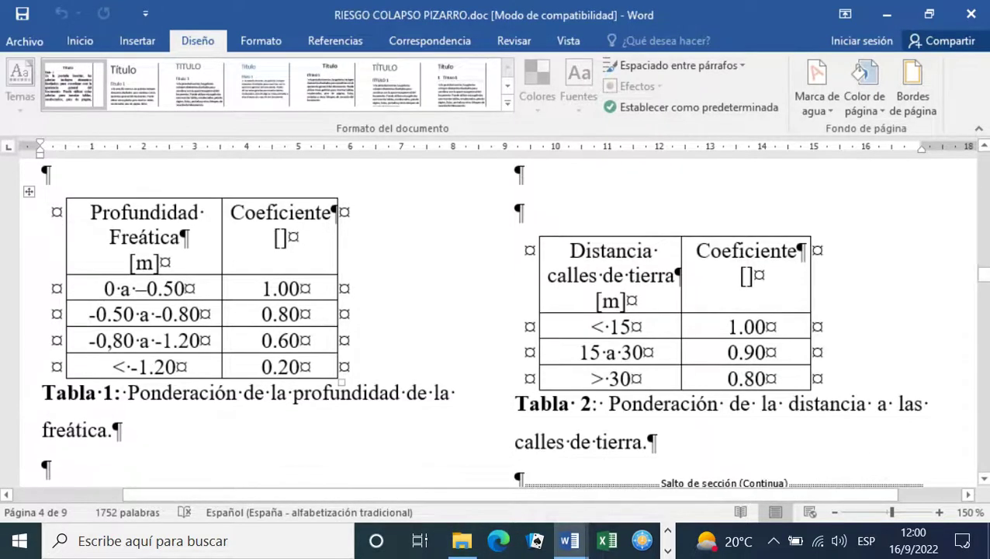